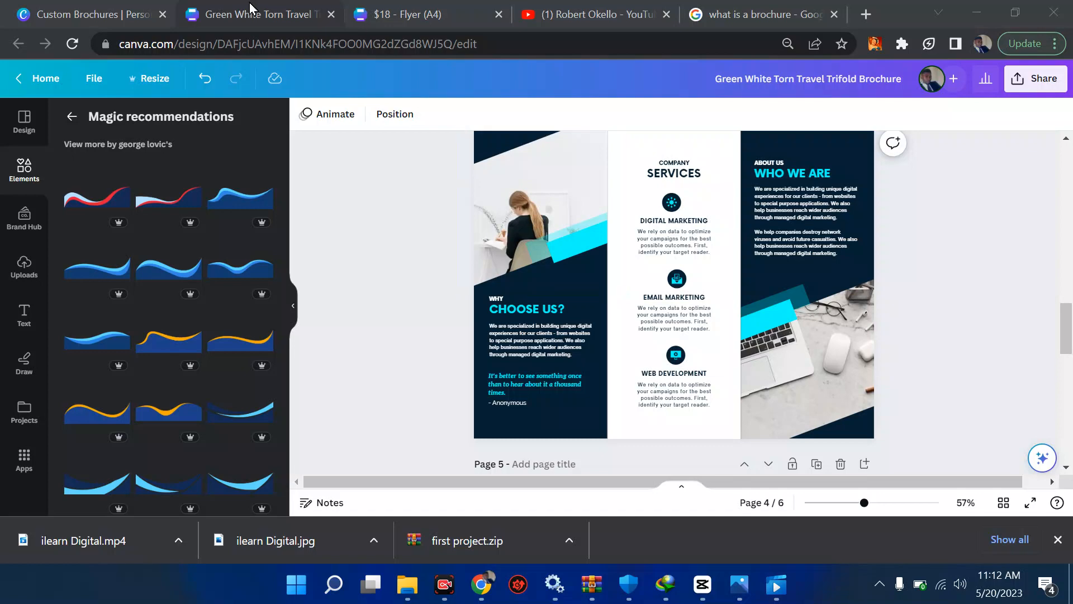
Switch to the browser page with the custom brochure templates.
left_click(251, 8)
left_click(137, 8)
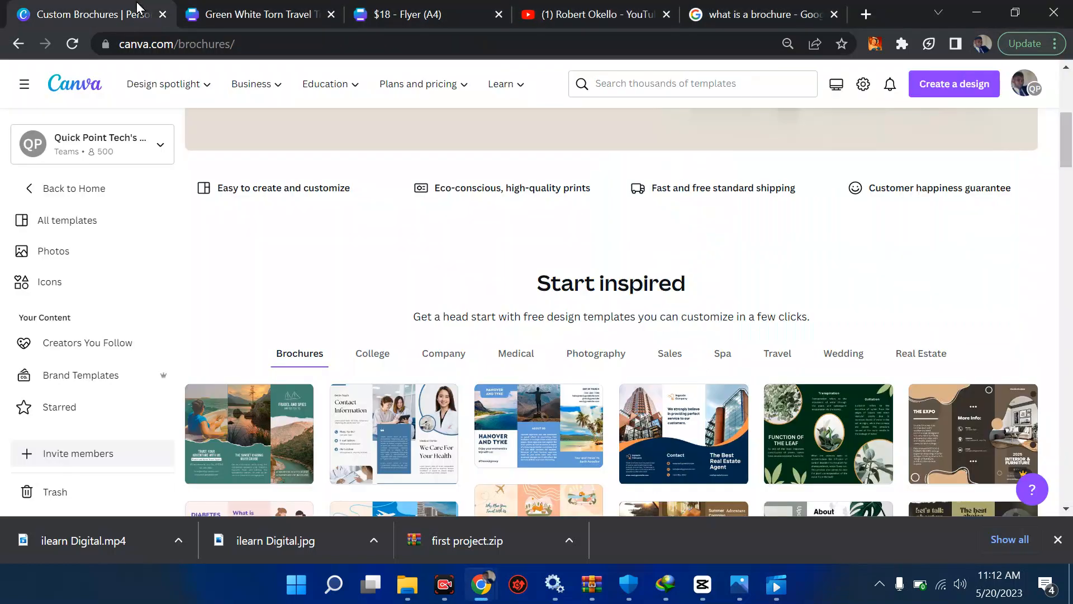
left_click(175, 99)
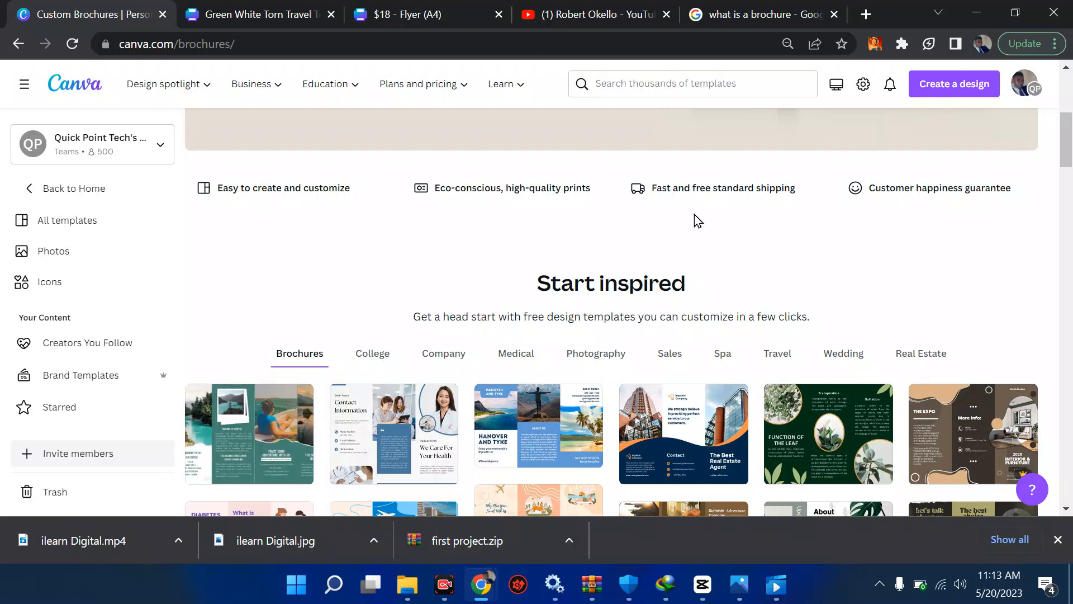
Search the new-design types for brochure formats with "broc".
left_click(949, 92)
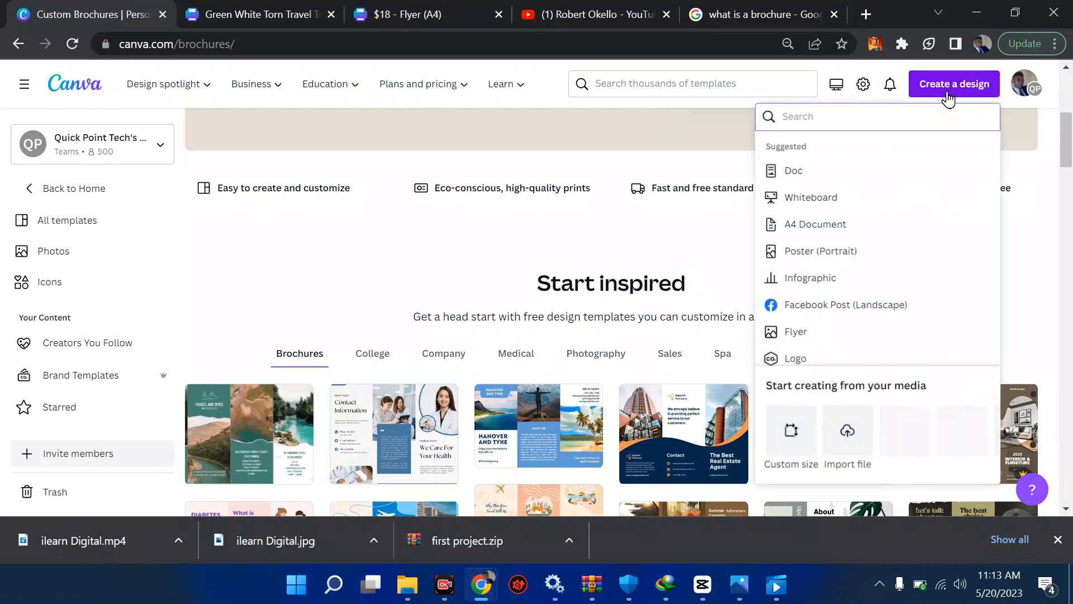
type("r")
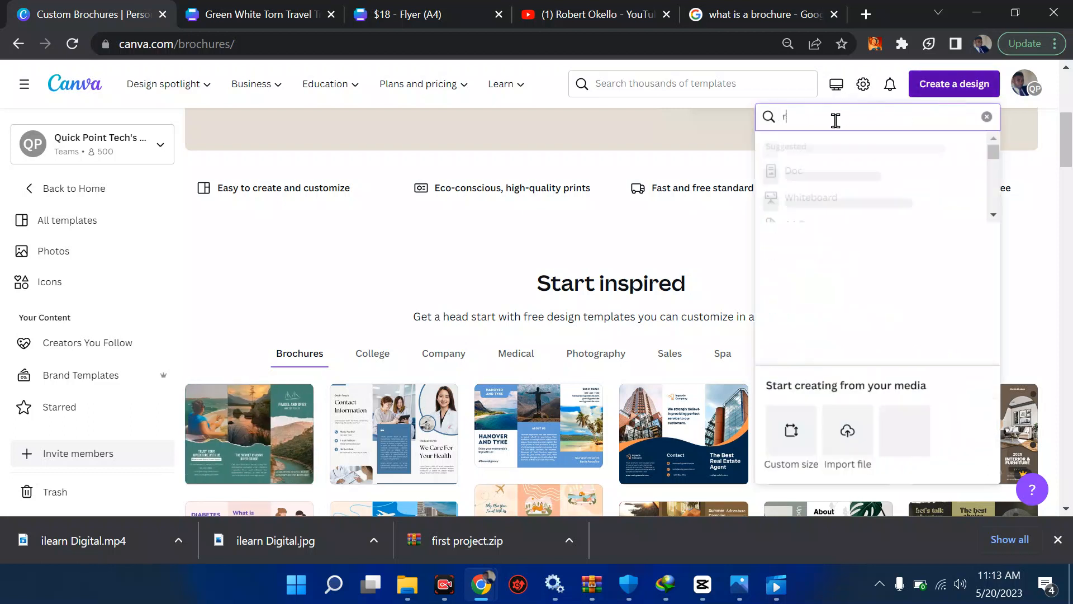
key("BackSpace")
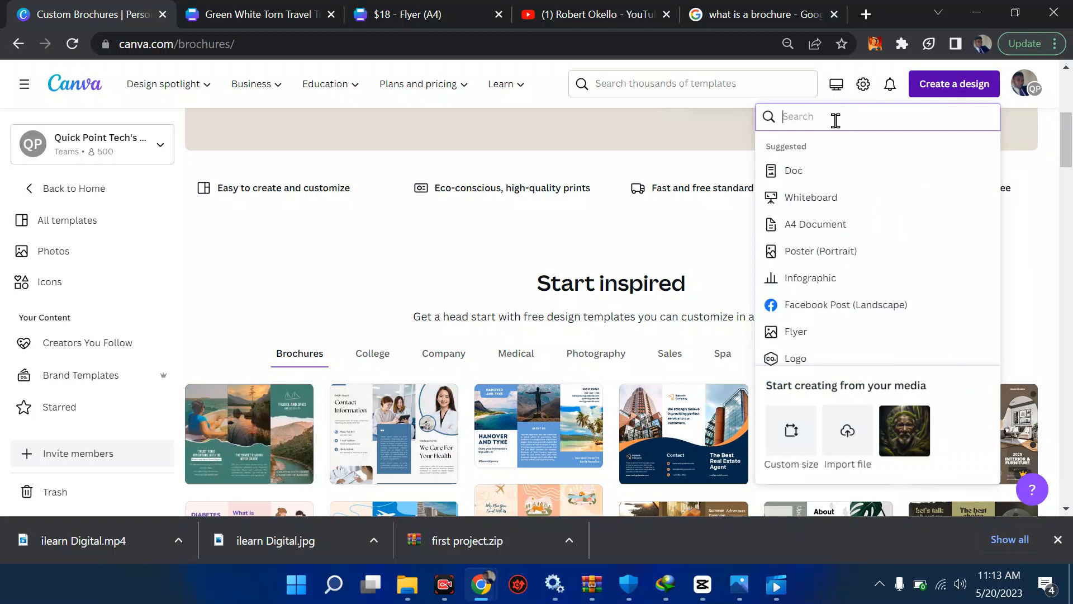
type("borch")
key("BackSpace")
key("BackSpace")
key("BackSpace")
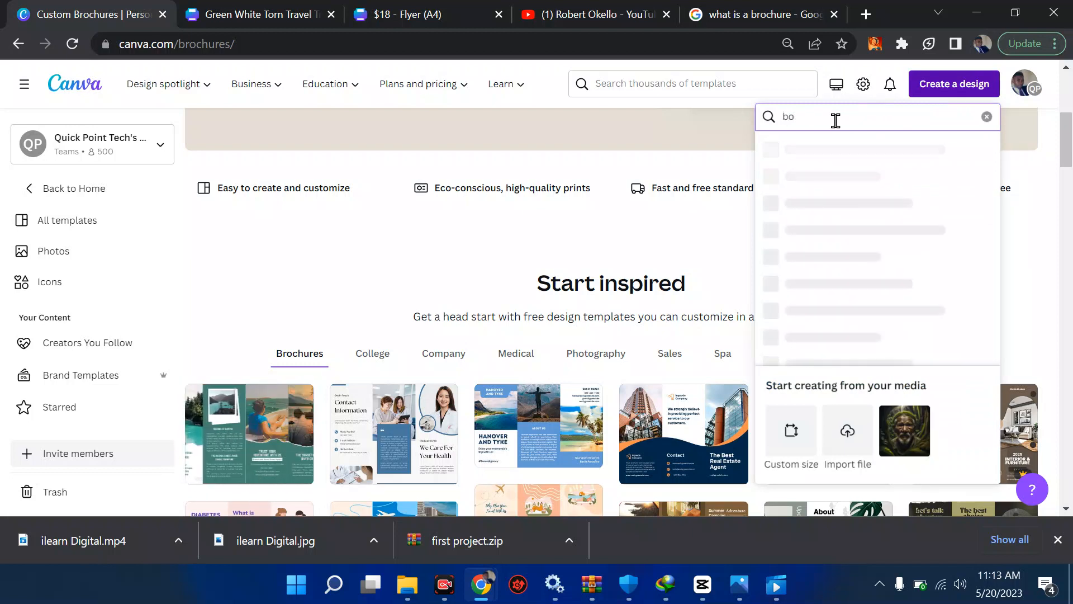
key("BackSpace")
type("roc")
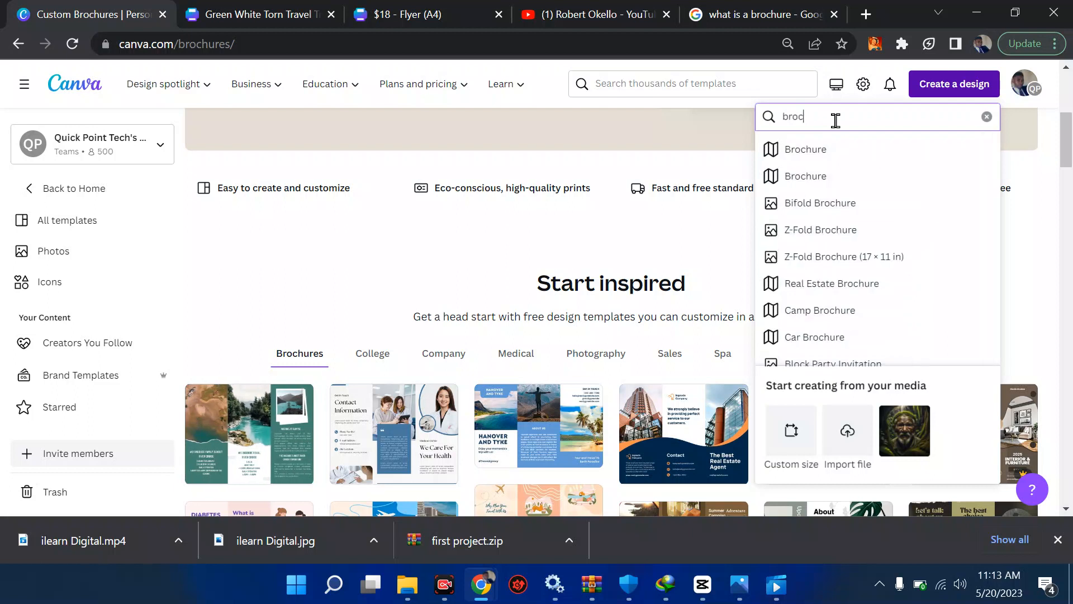
type("g=")
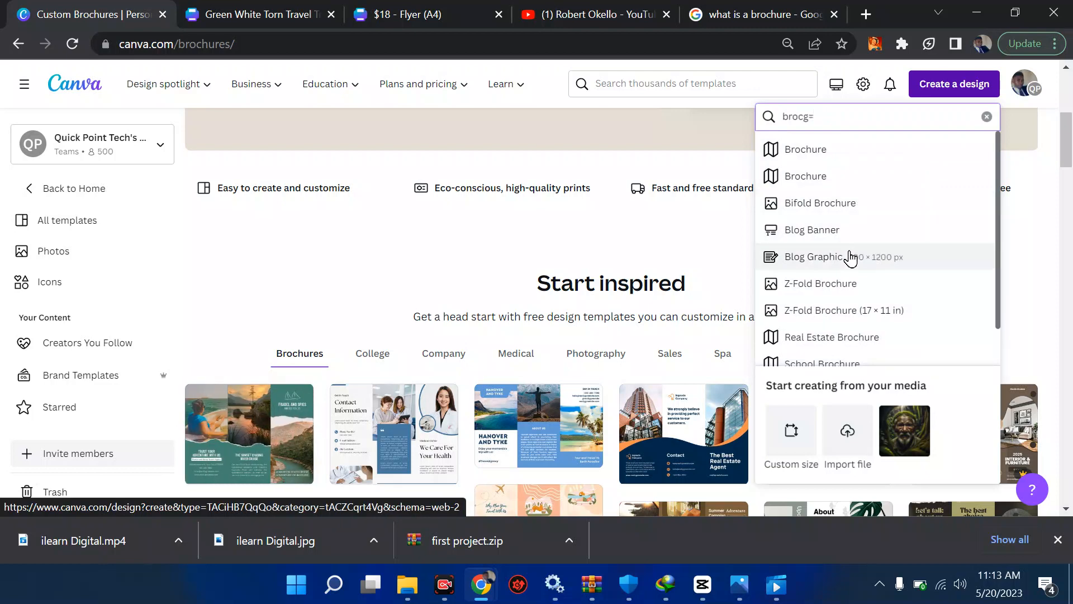
Consult the Google results for "what is a brochure" and return to the custom brochures page.
left_click(728, 21)
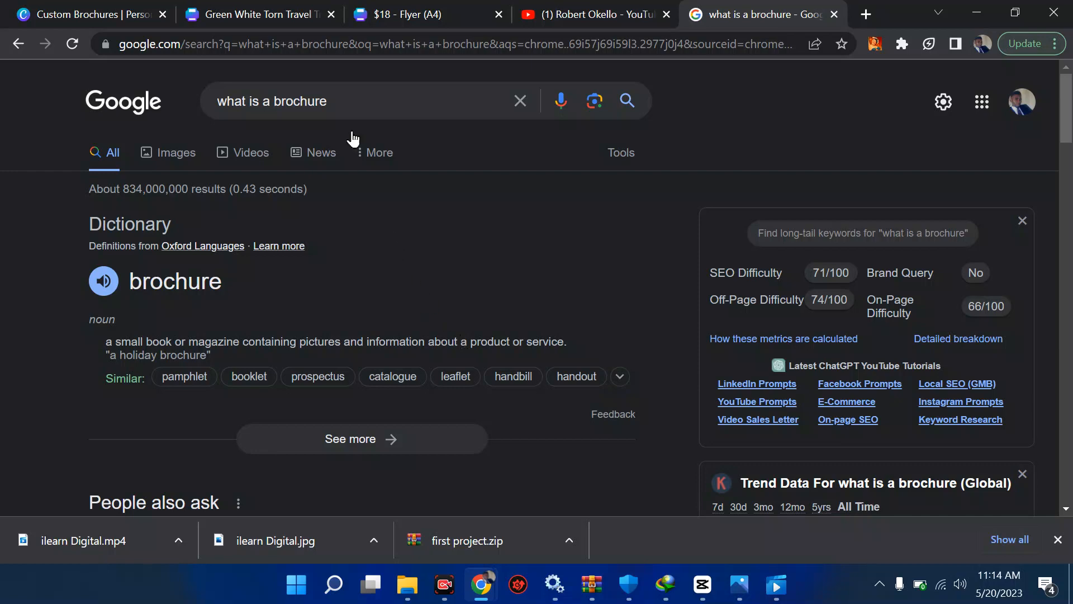
left_click(274, 8)
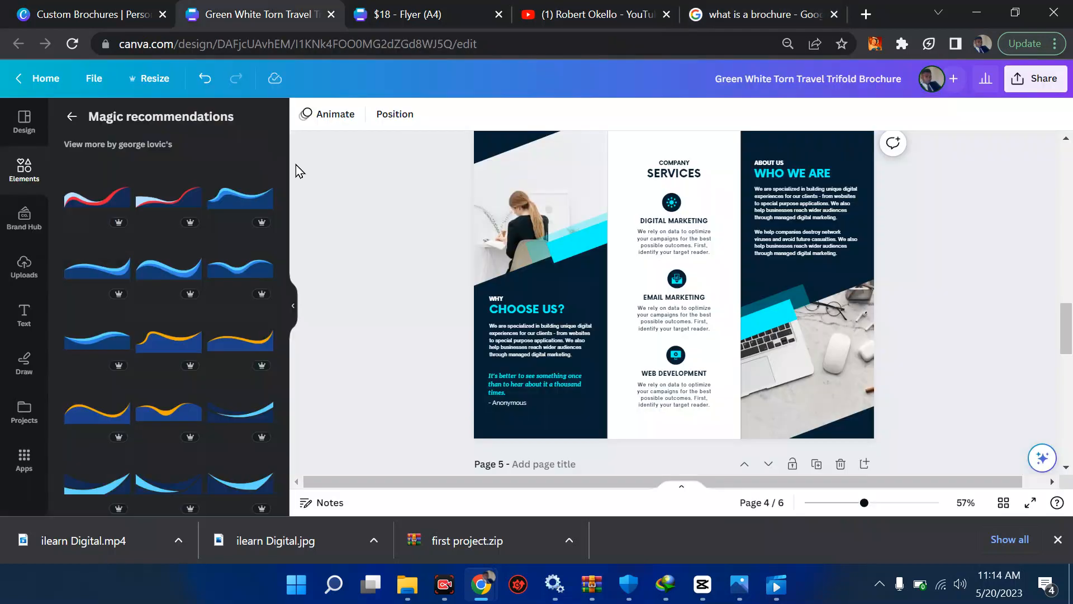
left_click(84, 14)
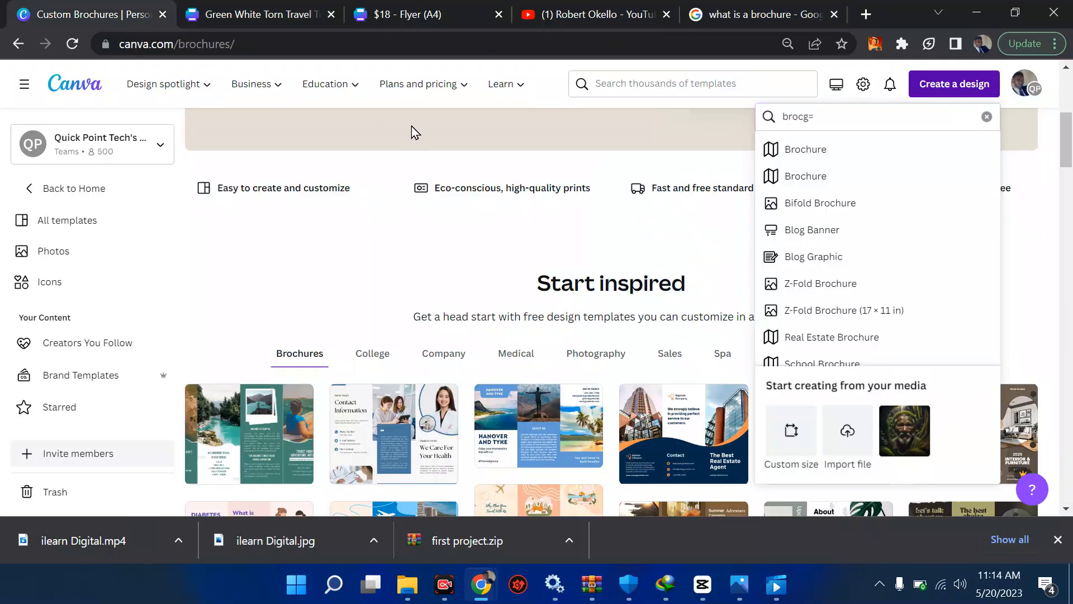
Open the Brochures page from the marketing design types and start creating a brochure.
left_click(502, 122)
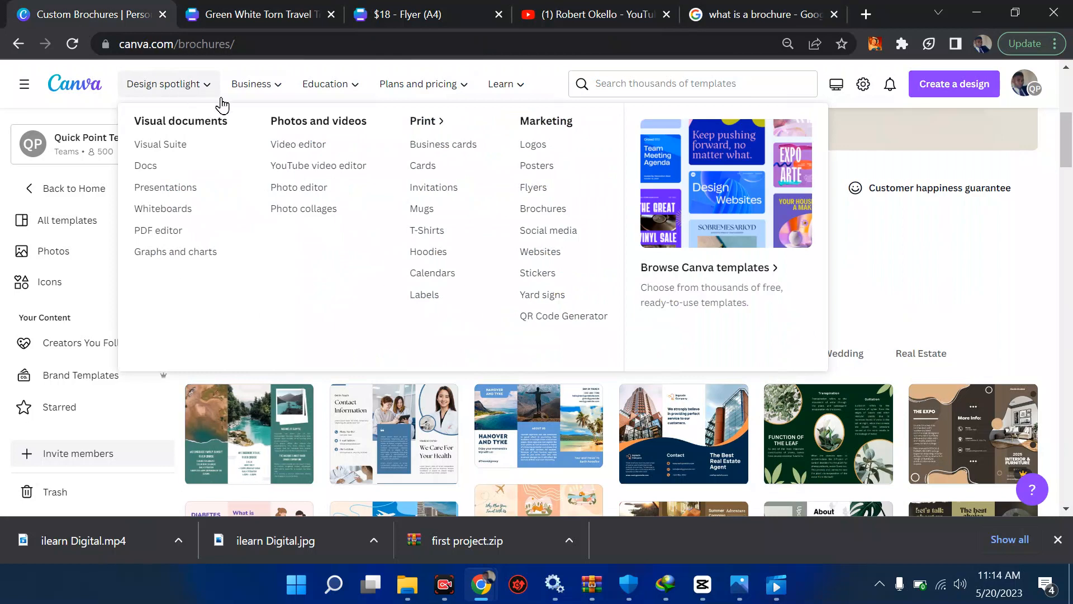
mouse_move(129, 88)
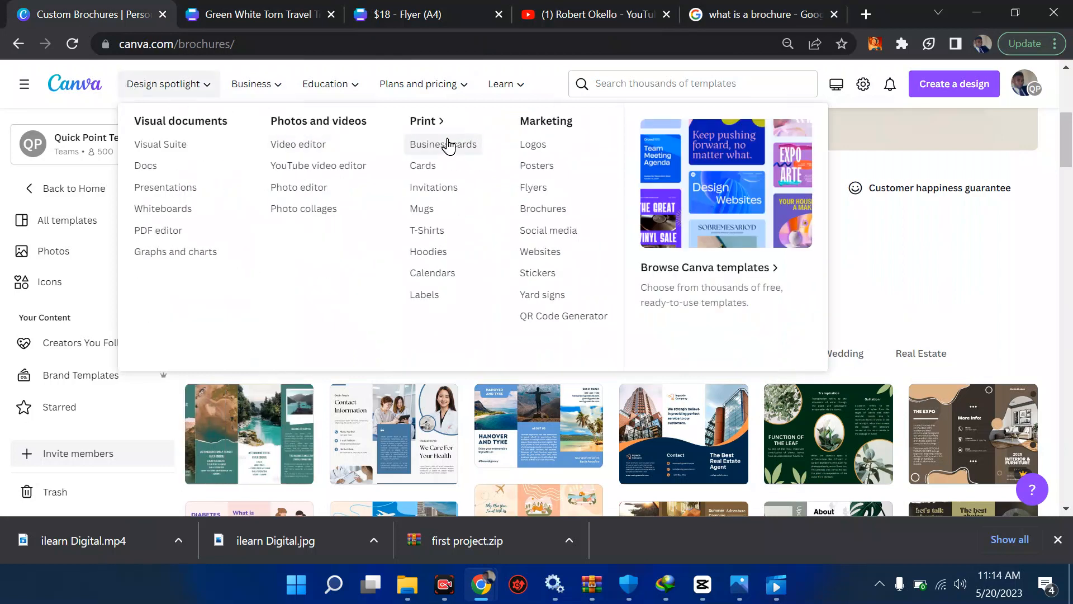
left_click(558, 211)
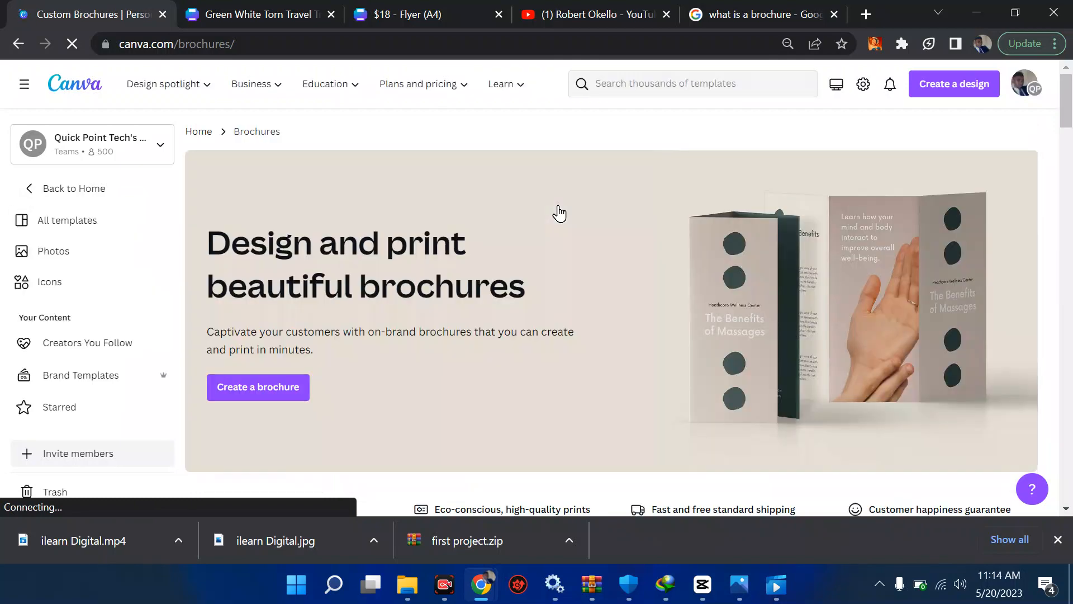
left_click(270, 390)
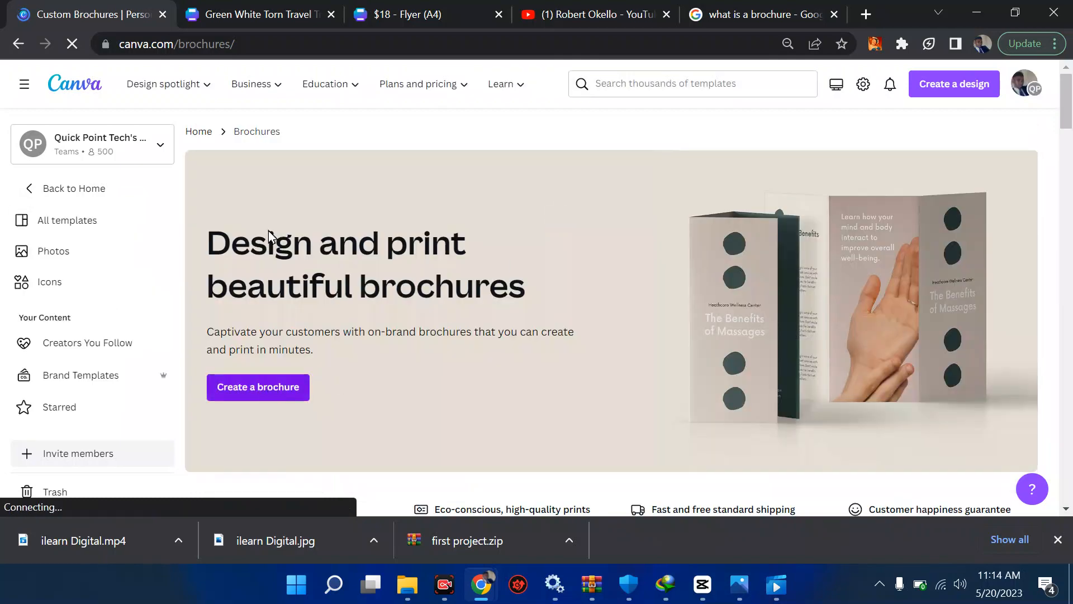
Examine the page layouts of the Green White Torn Travel Trifold Brochure design, from the first page to the blank last page.
left_click(280, 15)
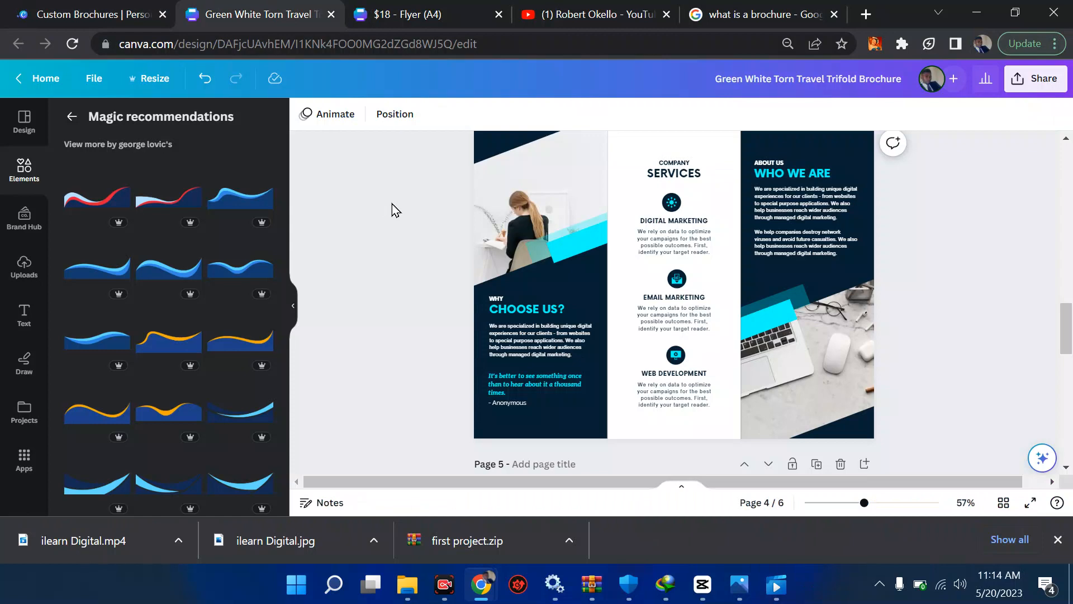
scroll(719, 203, "up", 8)
scroll(719, 205, "up", 2)
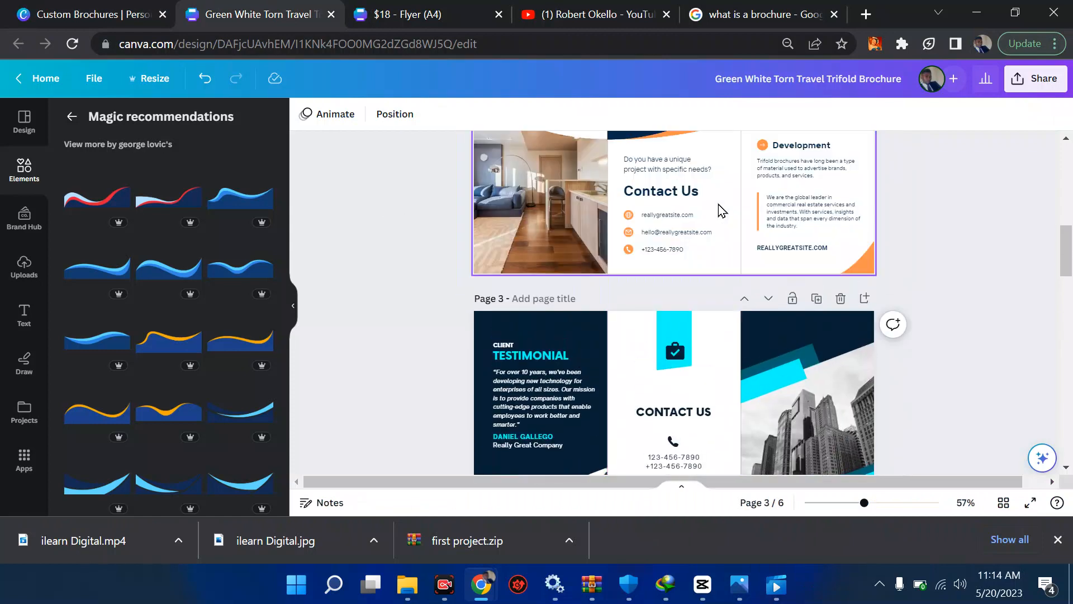
scroll(721, 210, "up", 5)
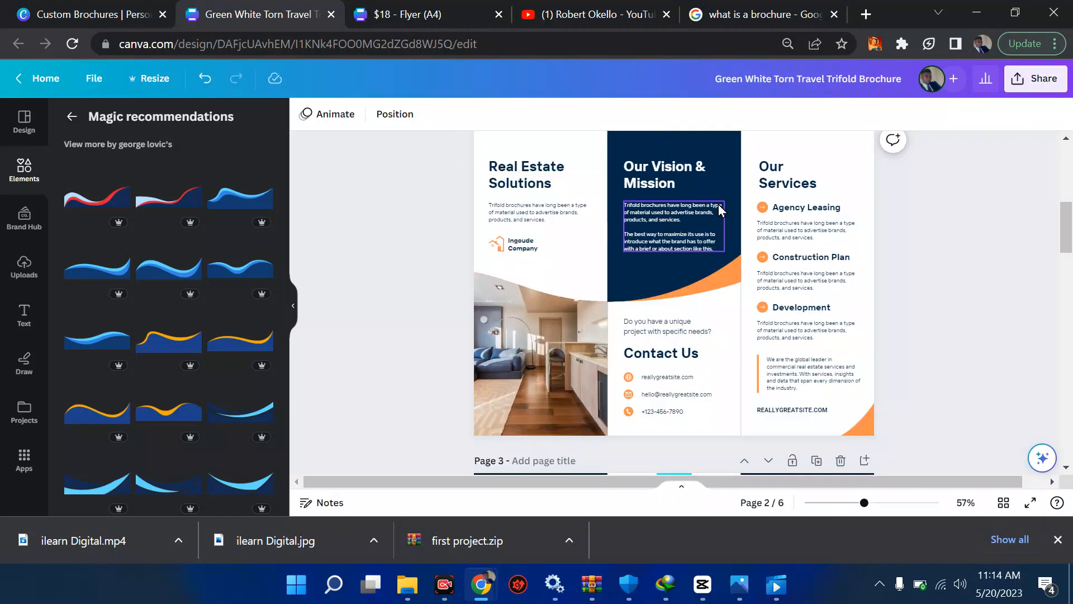
scroll(720, 209, "up", 10)
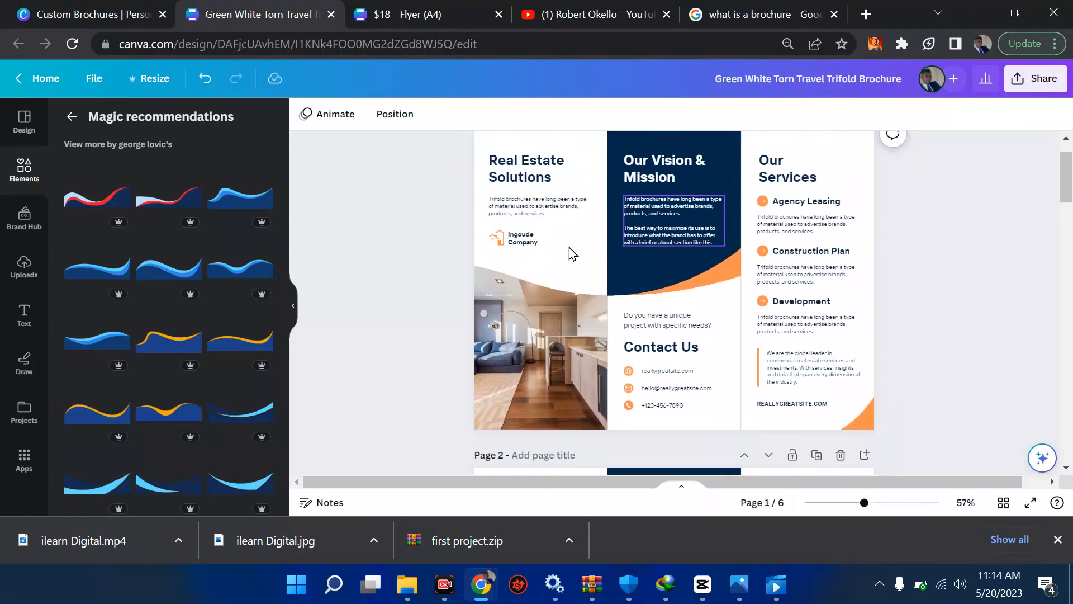
left_click(720, 274)
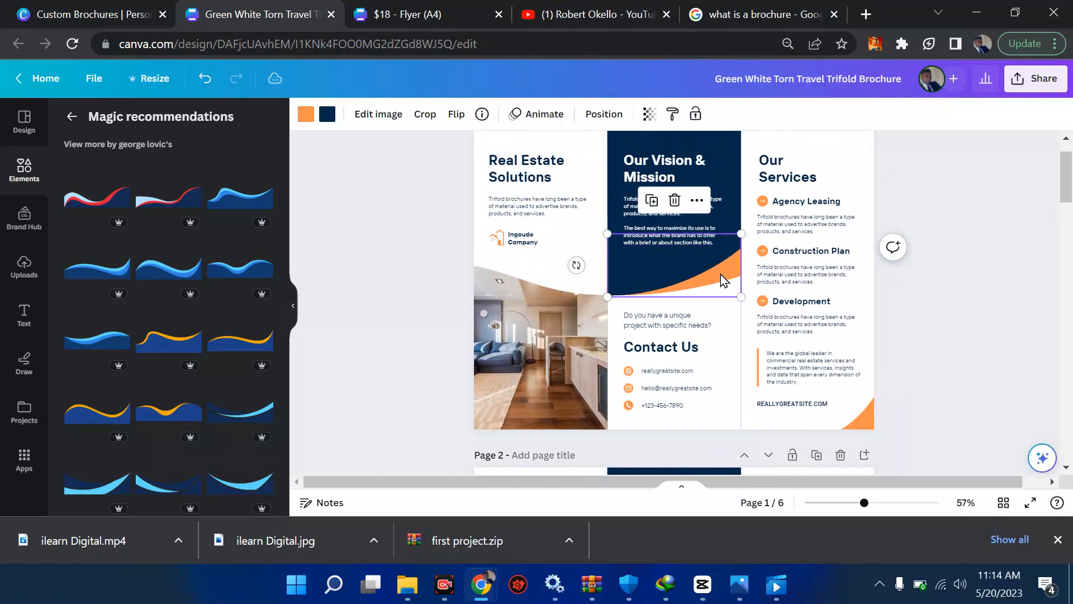
scroll(720, 276, "down", 2)
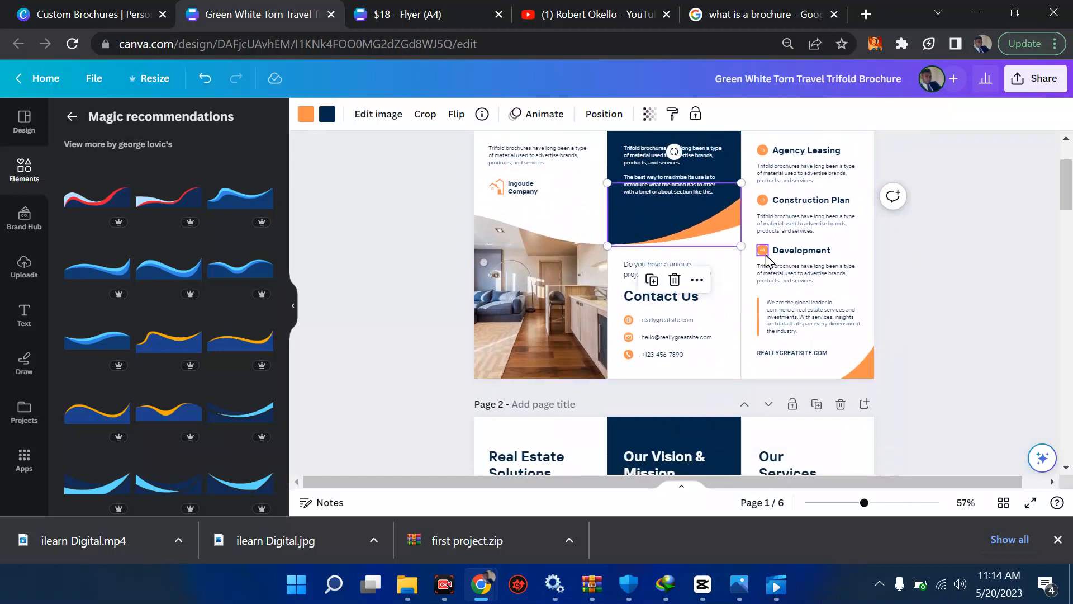
scroll(637, 324, "down", 5)
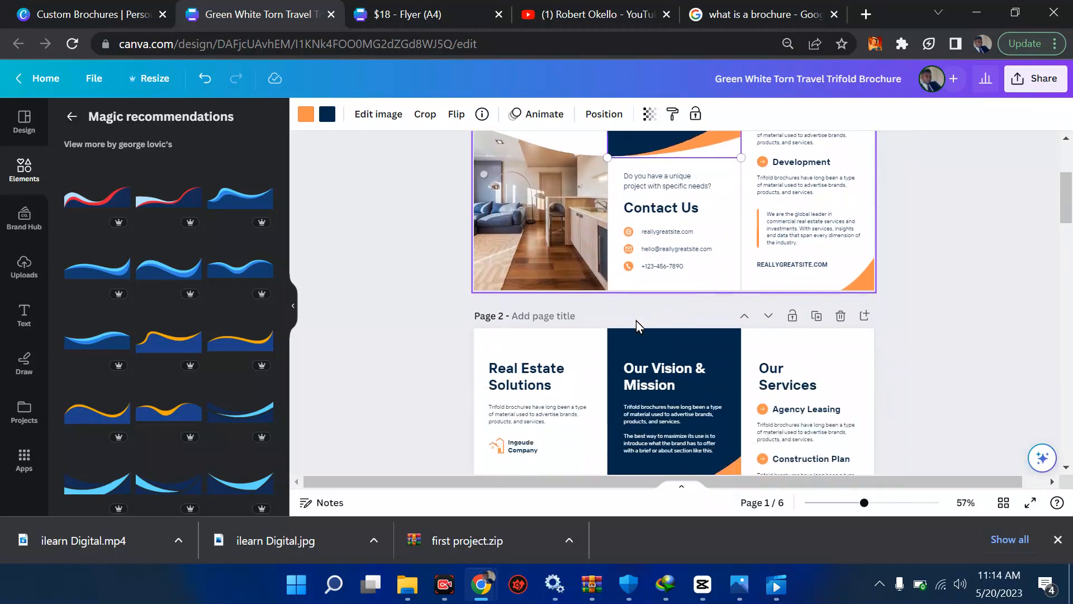
scroll(520, 320, "down", 2)
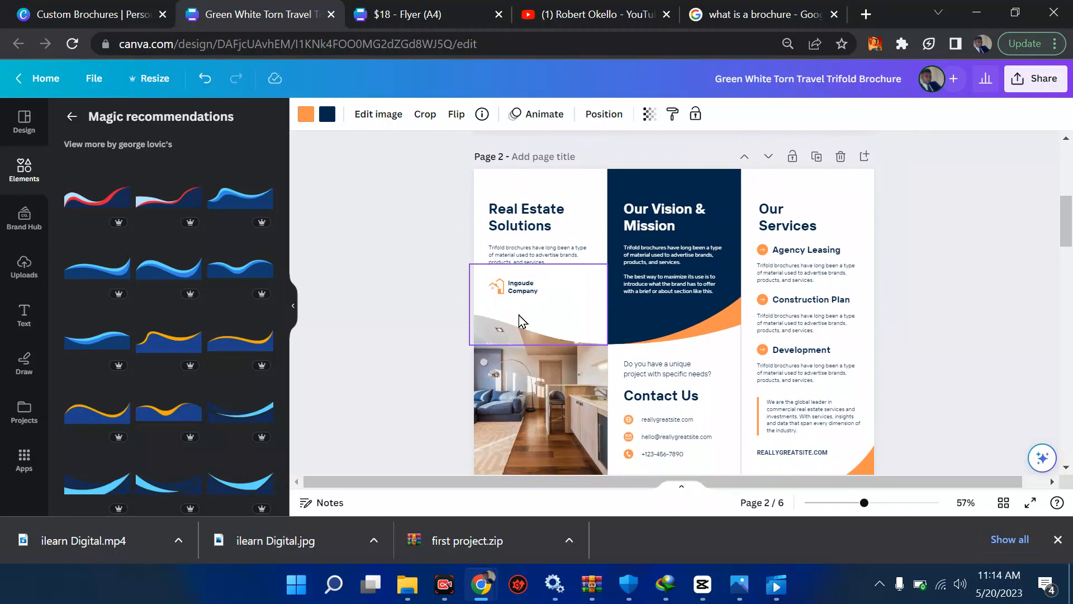
scroll(519, 314, "down", 10)
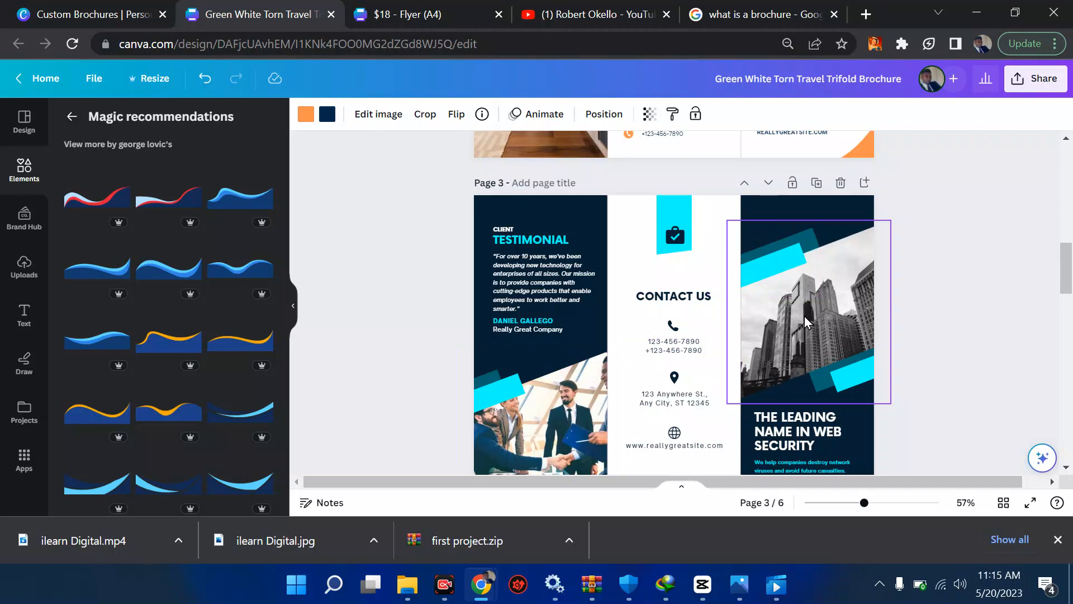
scroll(804, 317, "down", 7)
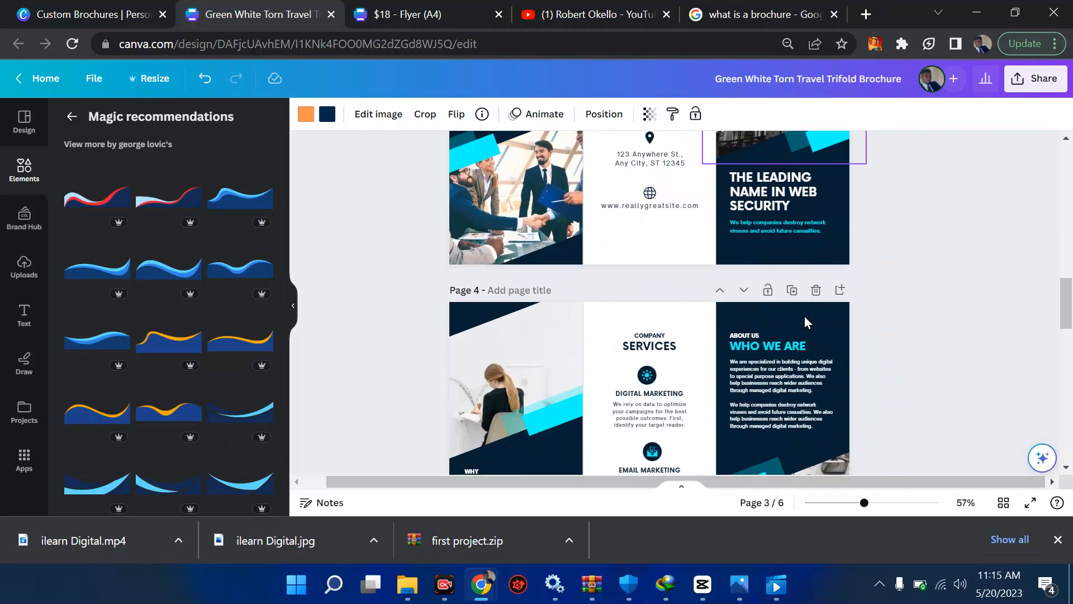
left_click(804, 317)
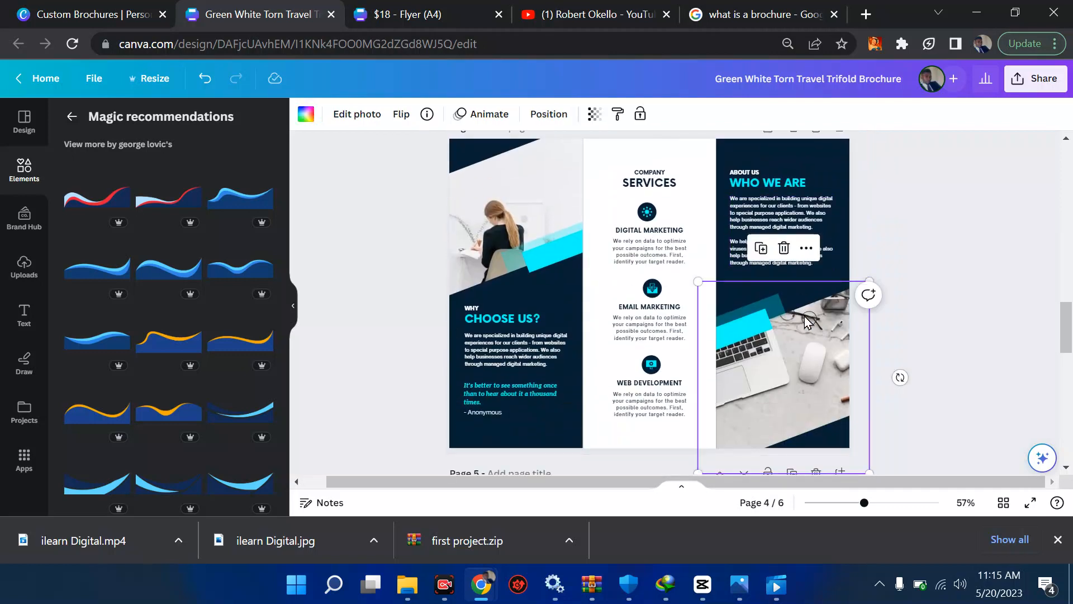
left_click(904, 295)
scroll(905, 296, "down", 4)
scroll(905, 295, "down", 5)
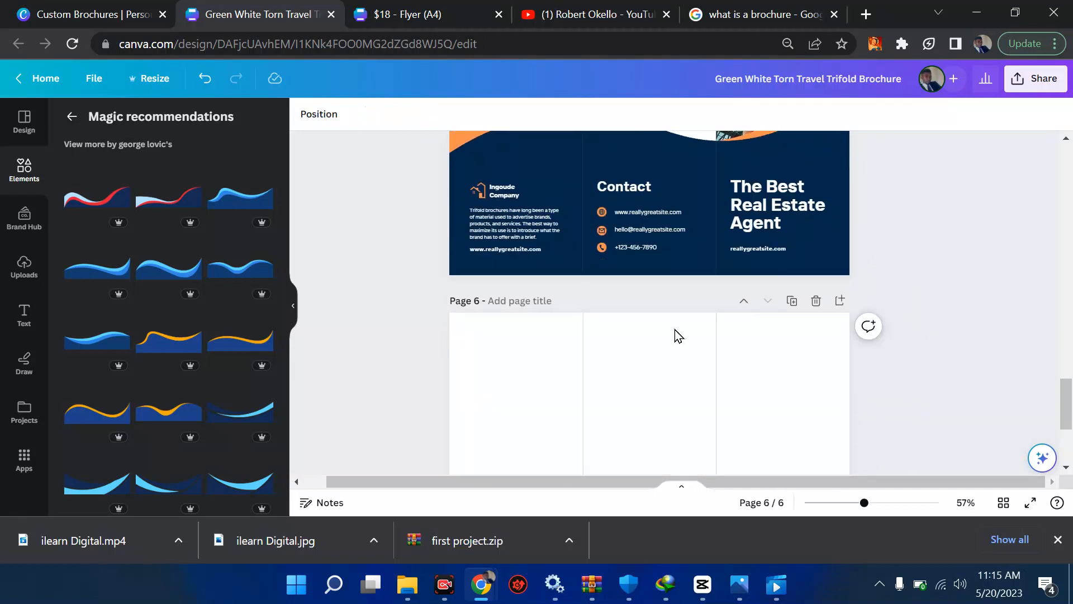
scroll(626, 342, "down", 4)
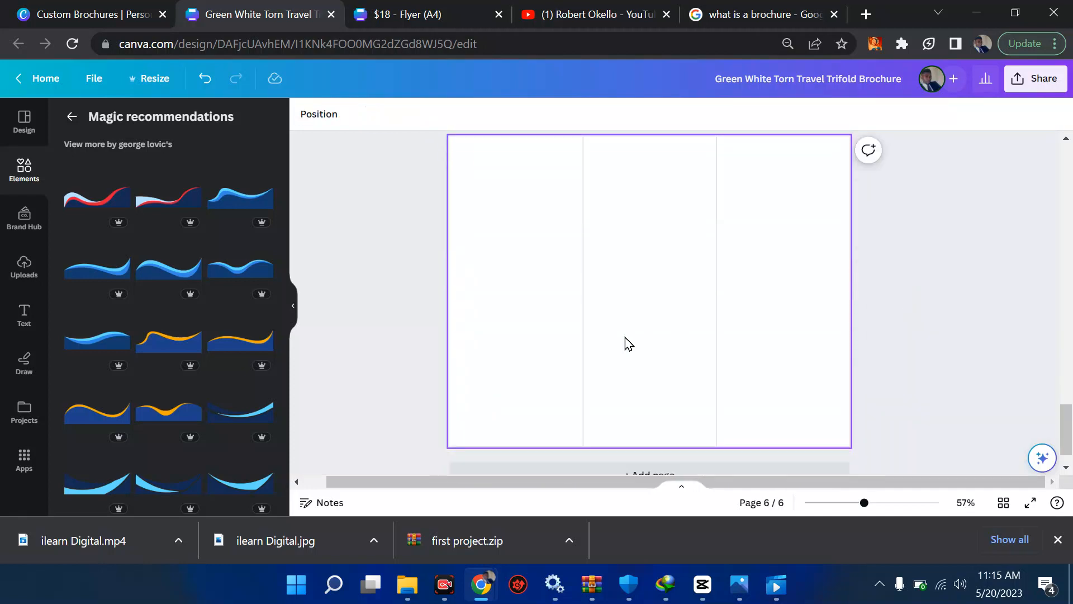
Add a blank page at the end of the brochure and delete the blank page 6.
left_click(547, 343)
scroll(629, 317, "up", 1)
scroll(629, 317, "up", 2)
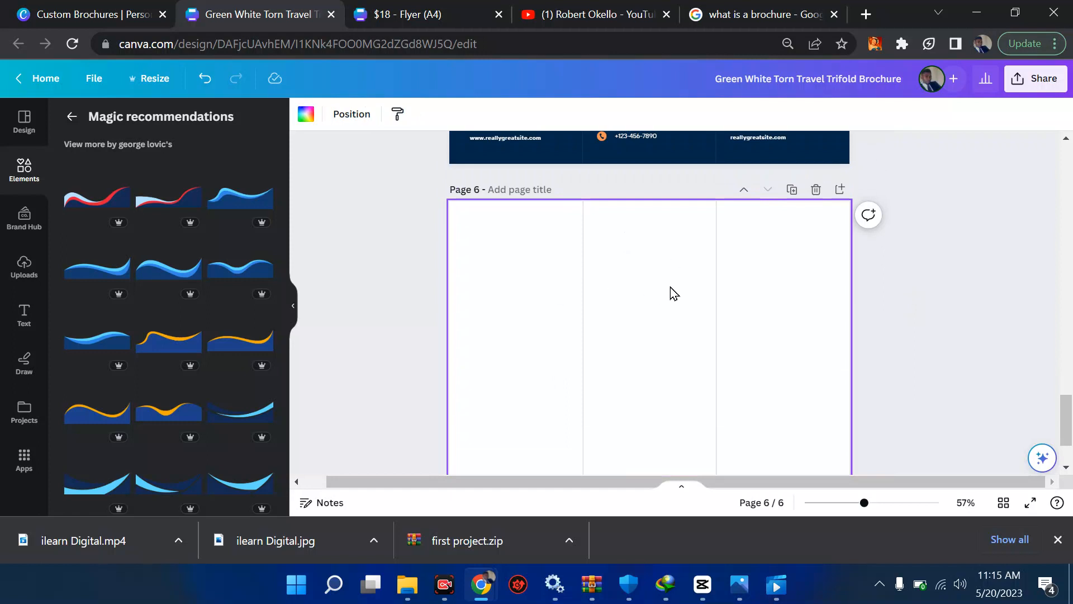
scroll(670, 287, "down", 1)
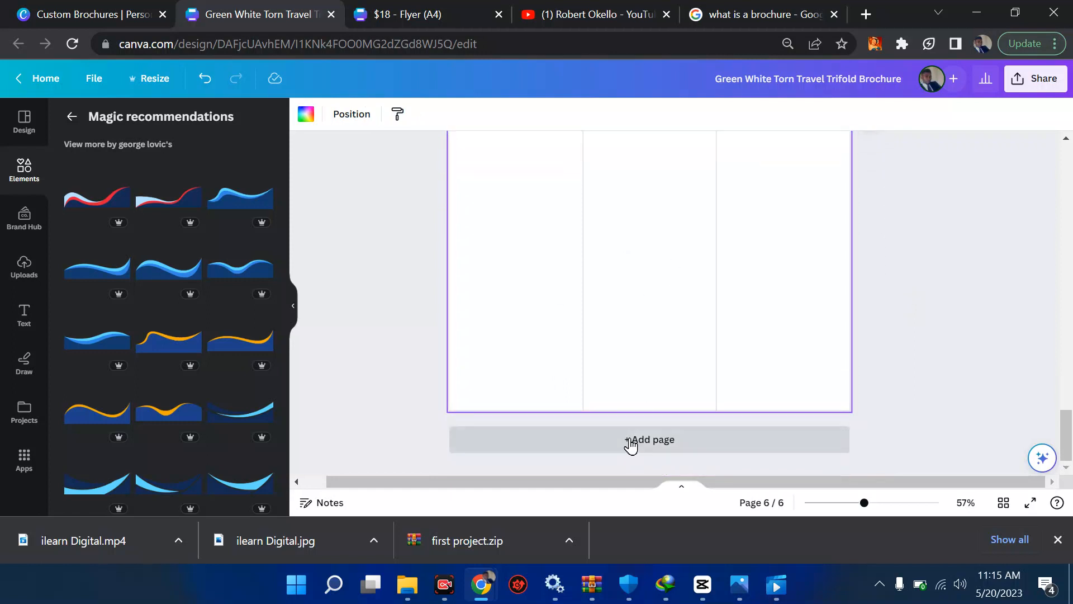
left_click(632, 442)
scroll(747, 284, "up", 5)
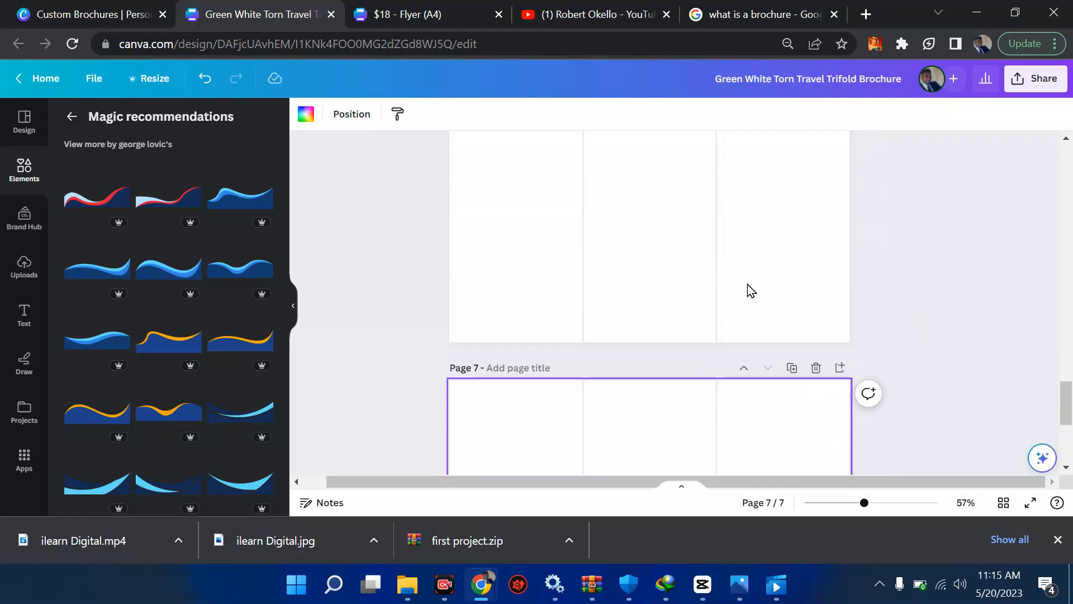
scroll(747, 284, "up", 3)
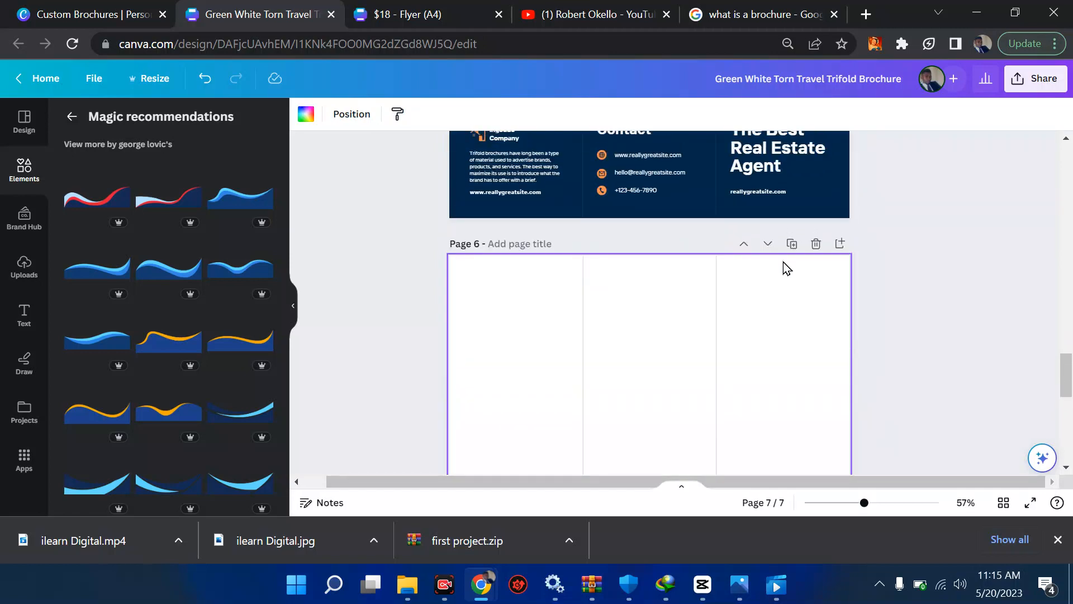
left_click(817, 244)
Using page 4 as the color reference, set the background of blank page 6 to the darkest navy document color.
scroll(765, 311, "up", 5)
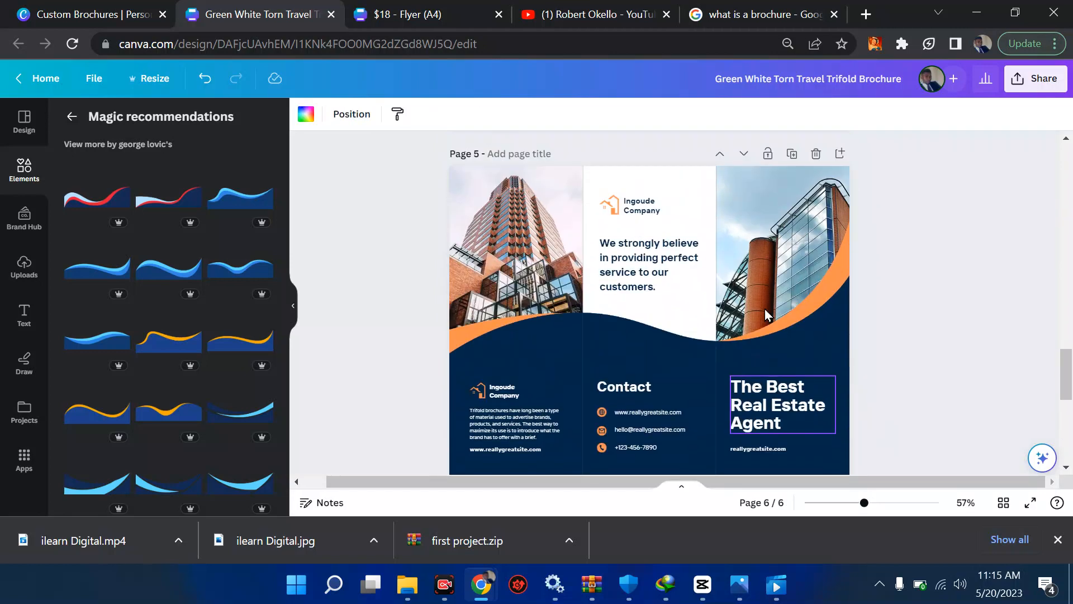
scroll(765, 309, "up", 5)
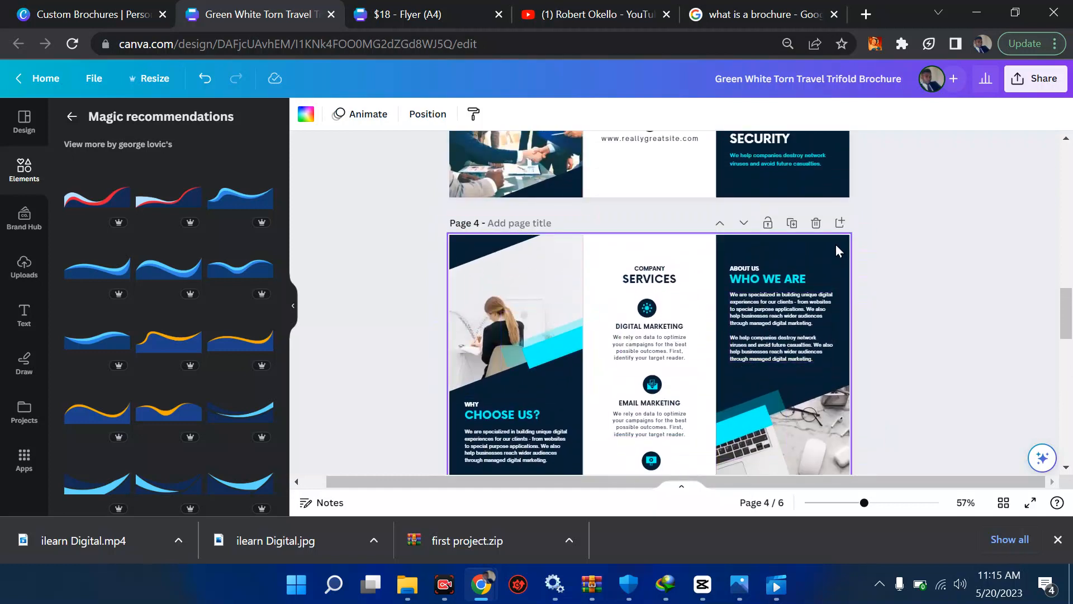
left_click(837, 249)
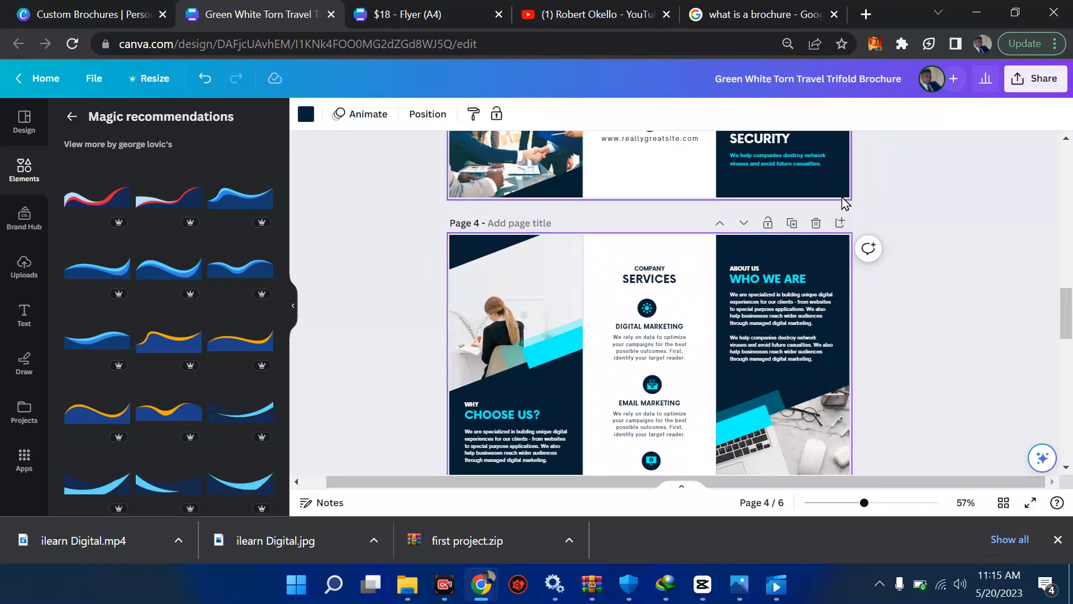
scroll(845, 203, "down", 8)
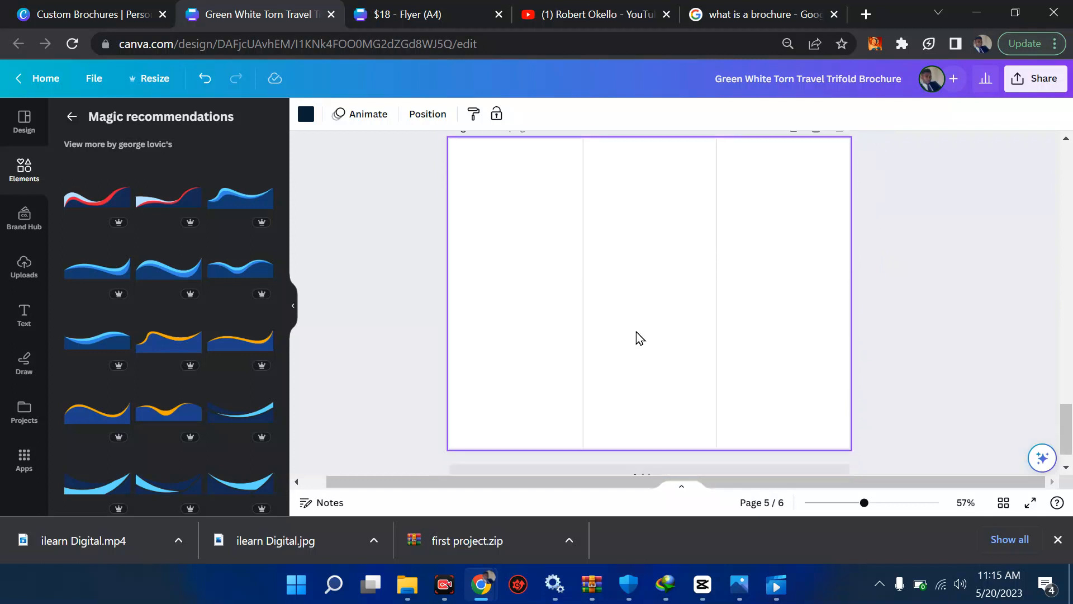
left_click(302, 116)
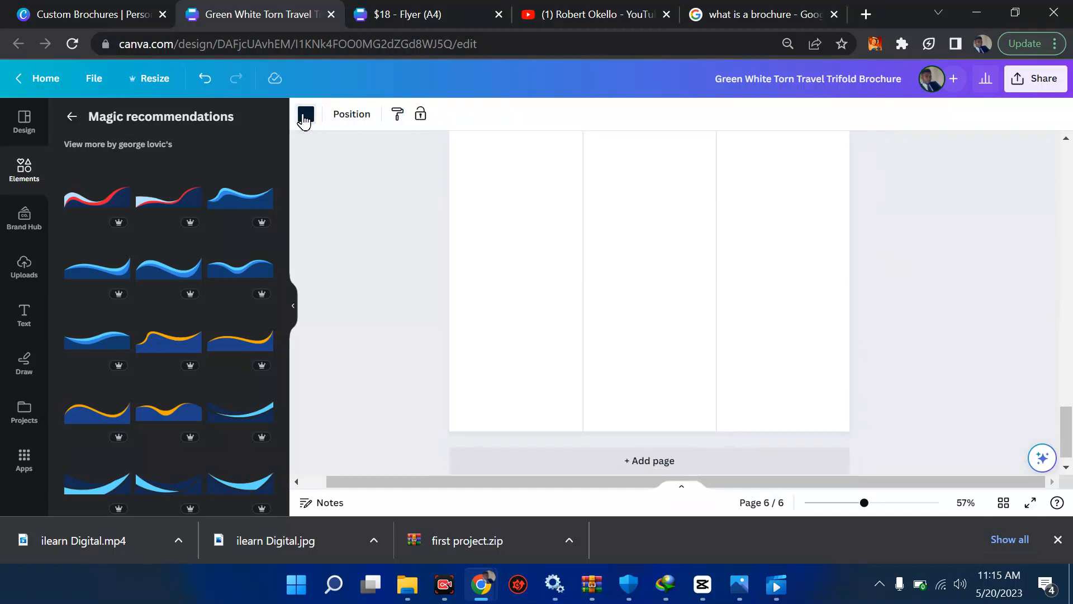
left_click(305, 116)
left_click(308, 118)
left_click(308, 118)
left_click(150, 200)
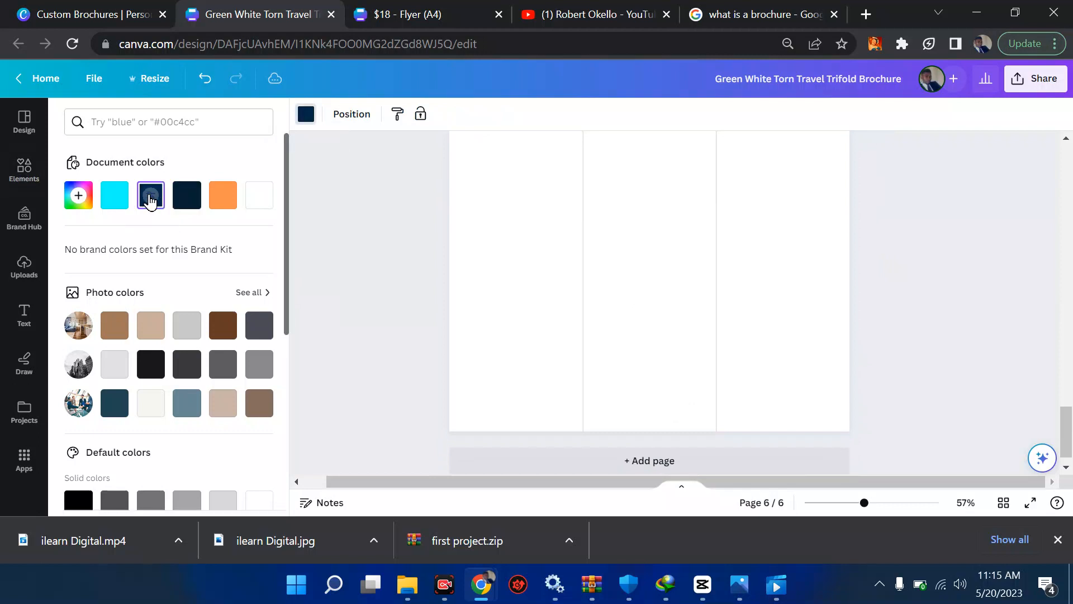
left_click(595, 229)
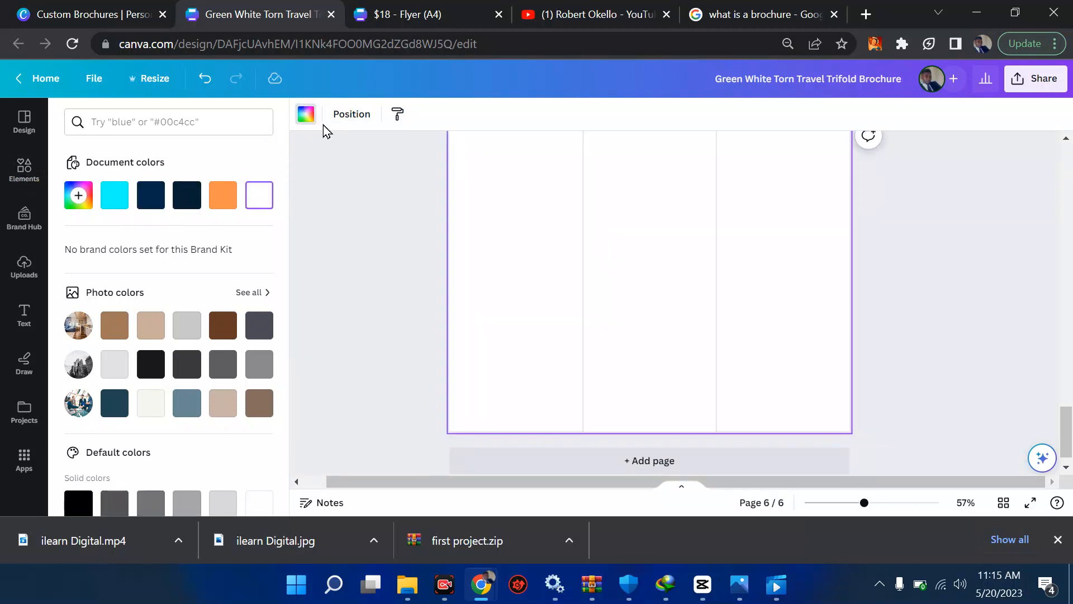
left_click(159, 199)
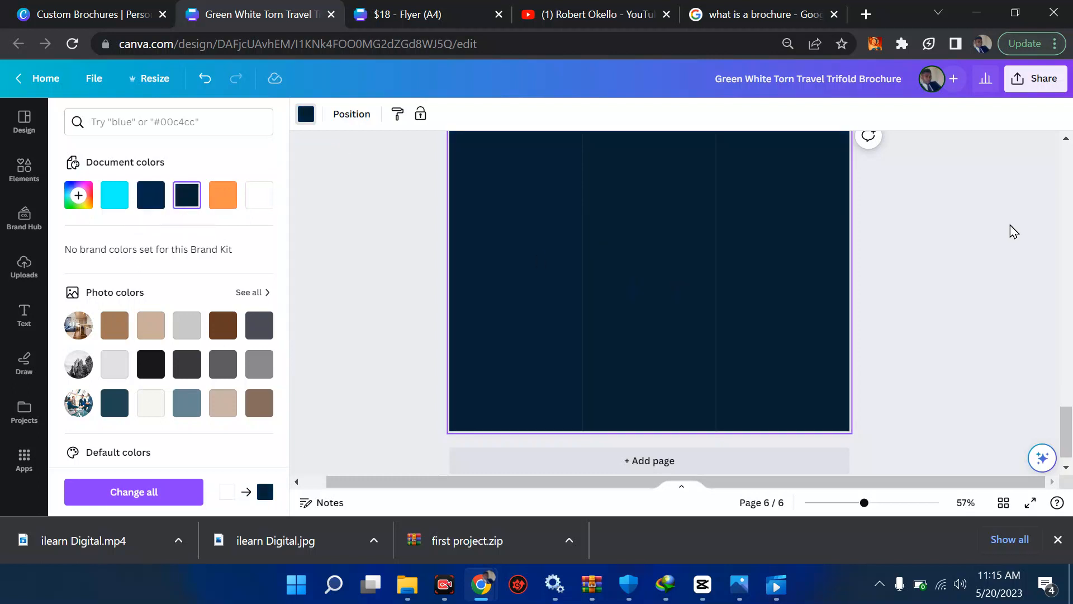
left_click(732, 250)
Examine the three-panel layout of page 3 as a reference for page 6.
scroll(733, 250, "up", 3)
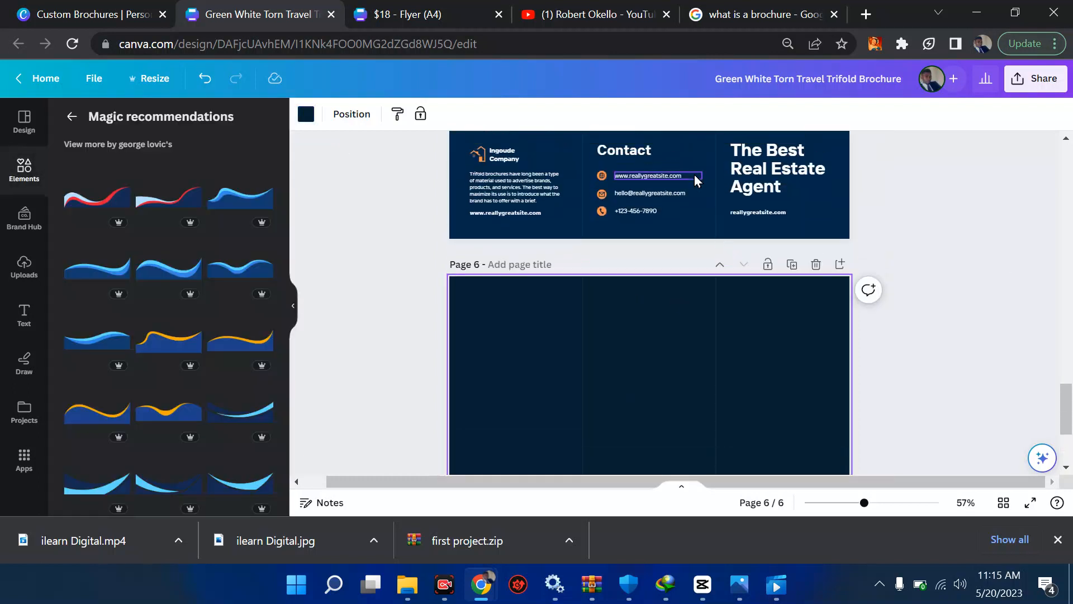
scroll(554, 363, "down", 1)
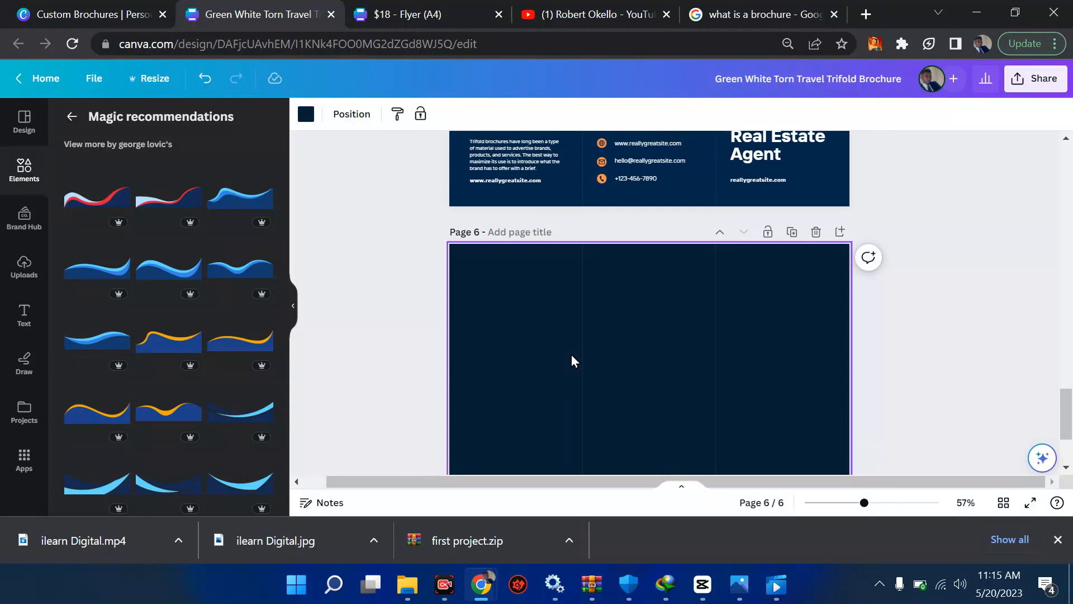
scroll(571, 354, "up", 4)
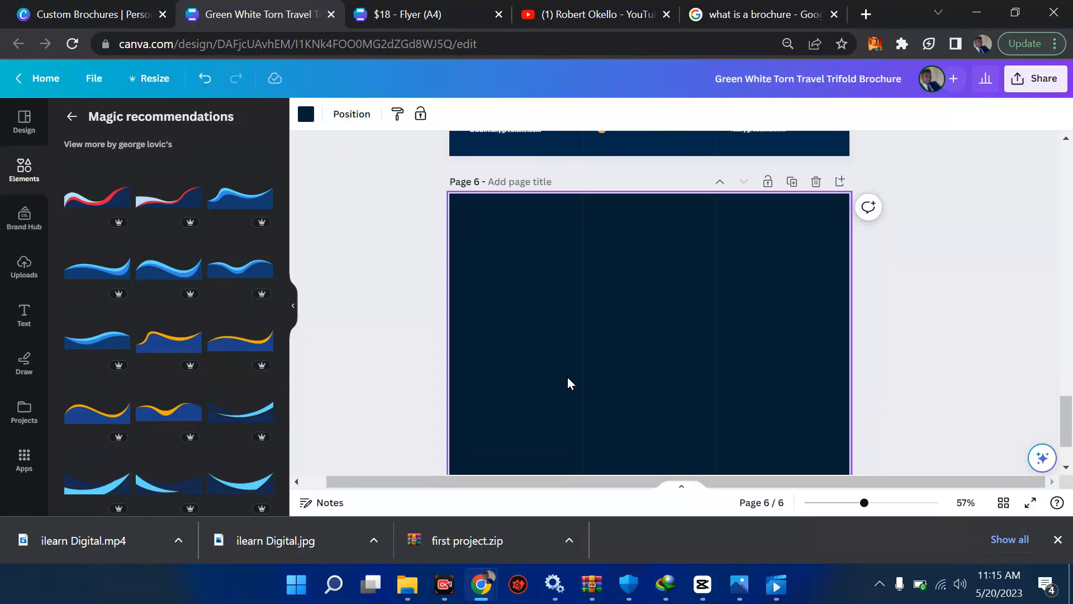
scroll(568, 378, "up", 10)
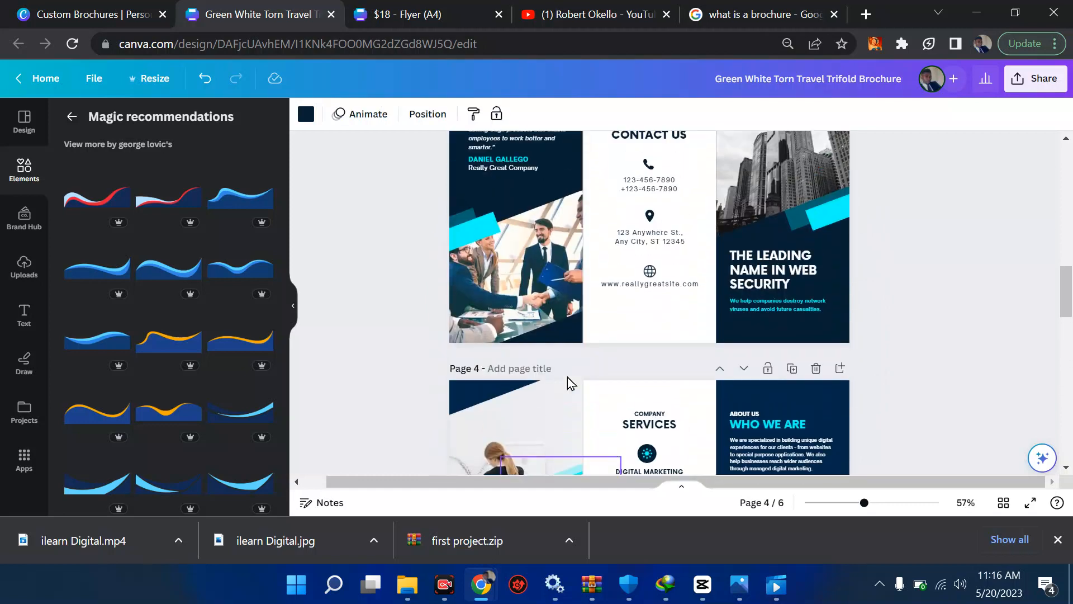
scroll(568, 380, "up", 3)
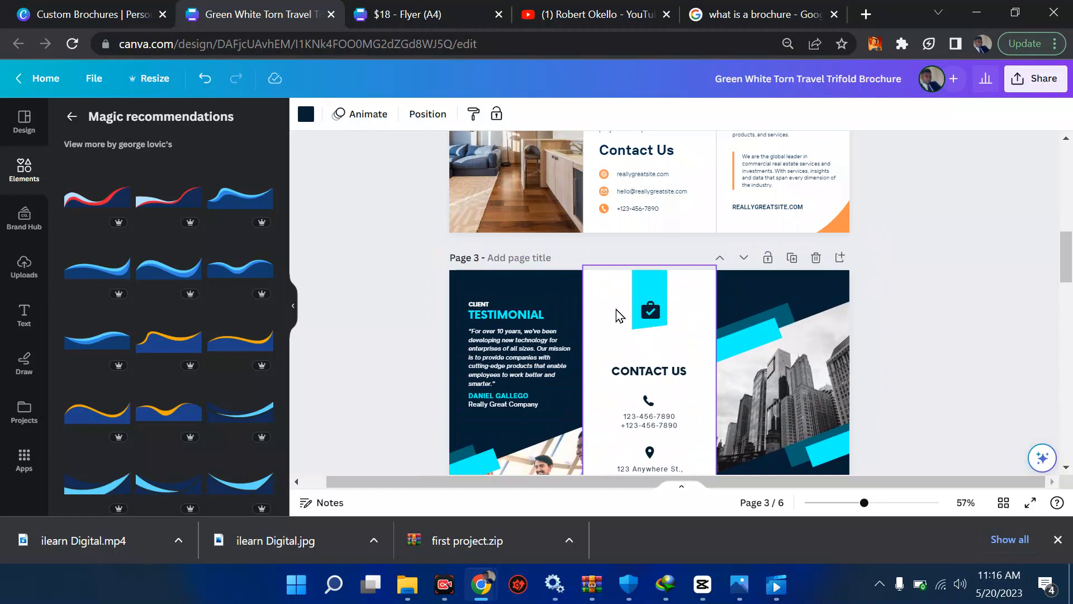
scroll(616, 309, "down", 5)
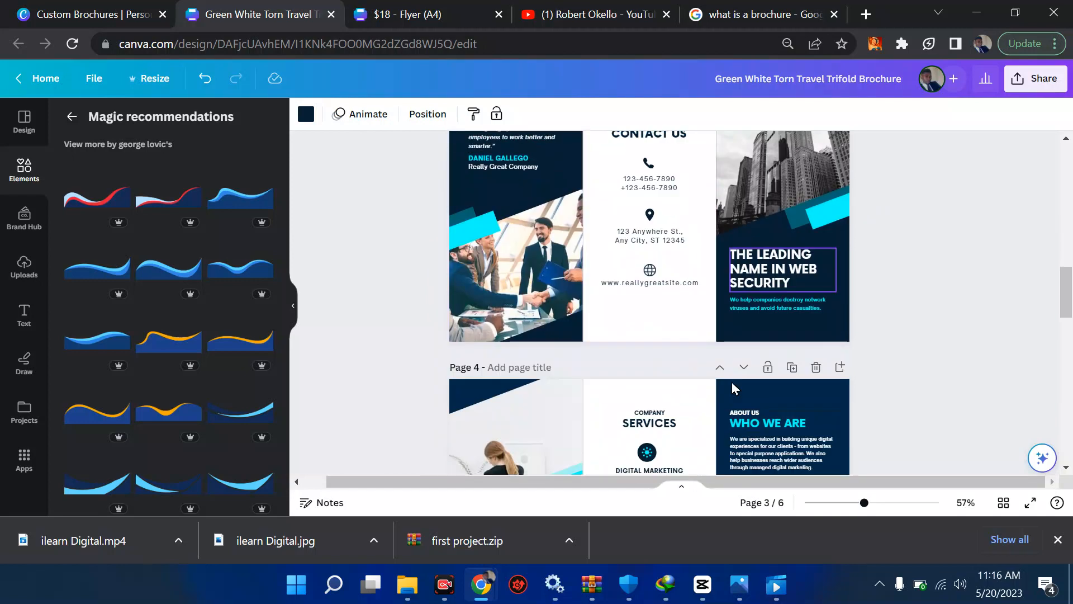
scroll(734, 387, "down", 15)
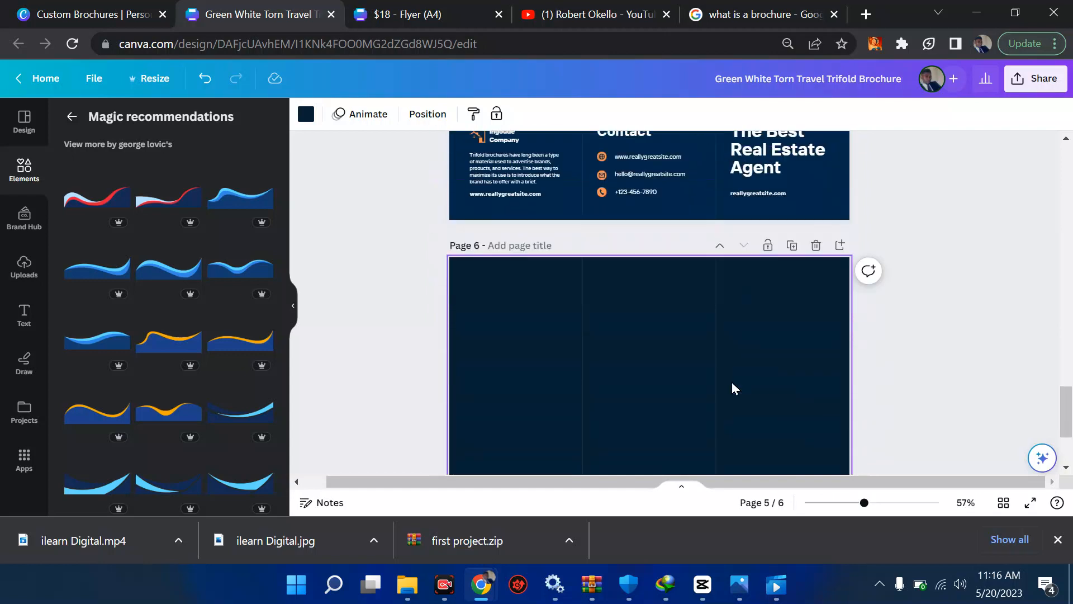
scroll(733, 388, "down", 2)
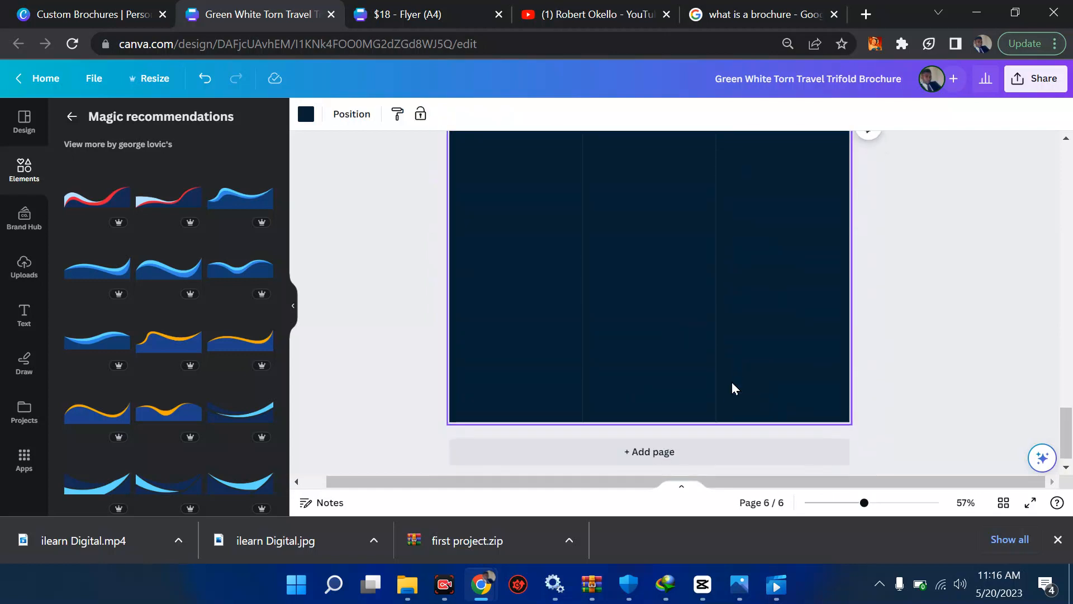
Search the elements for "square" and add the plain square shape to page 6.
left_click(30, 174)
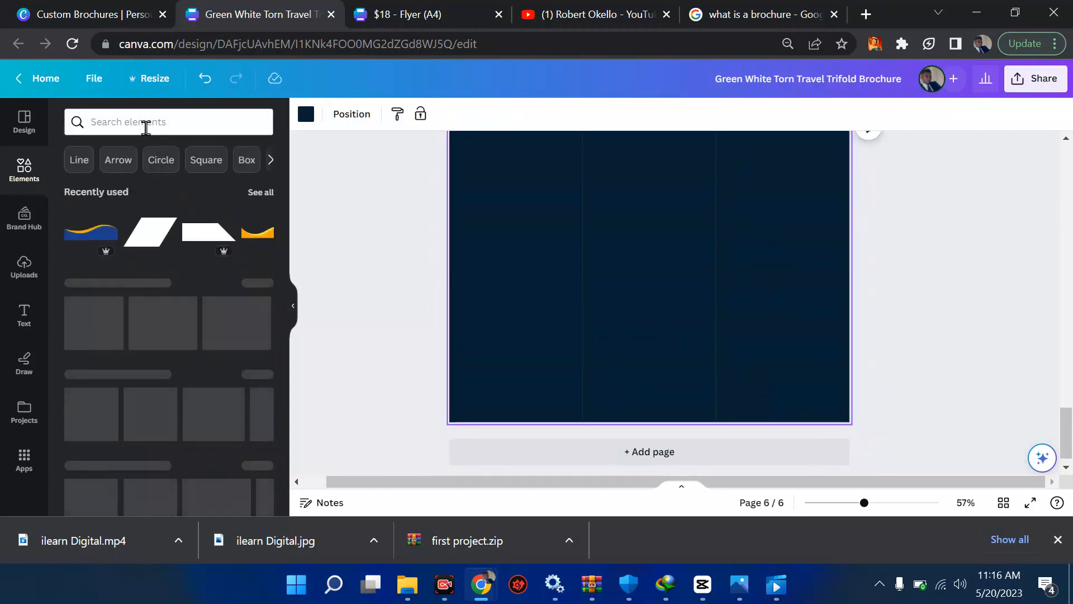
left_click(145, 125)
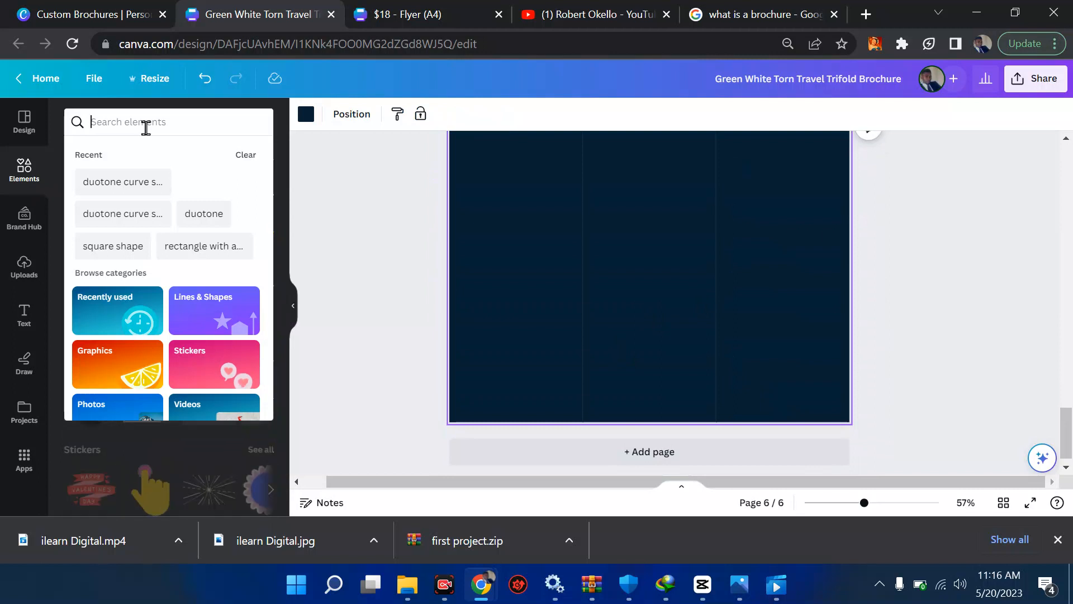
type("square")
key("Return")
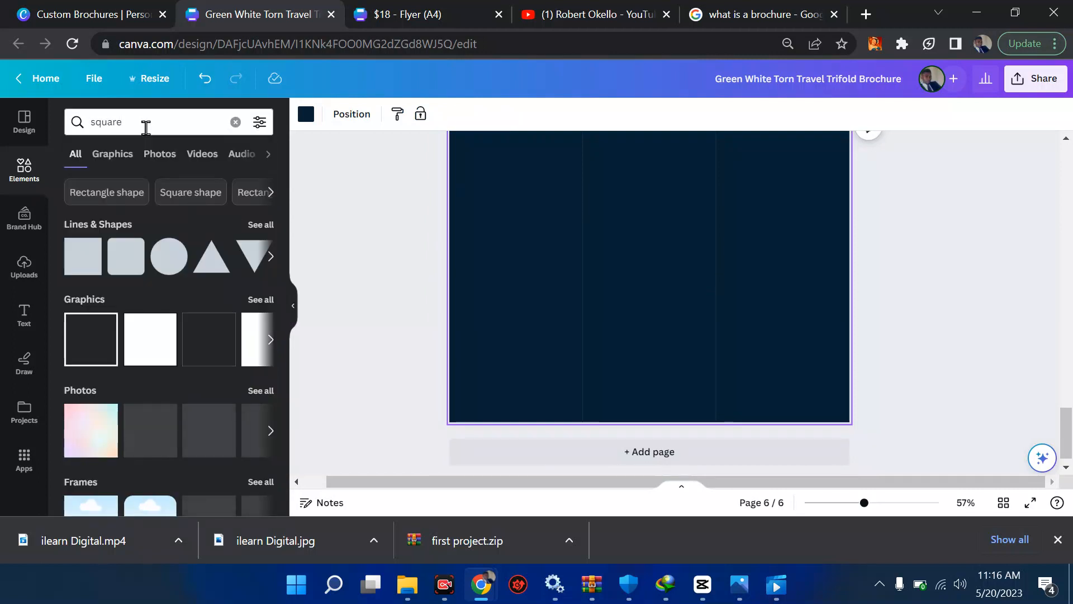
left_click(75, 255)
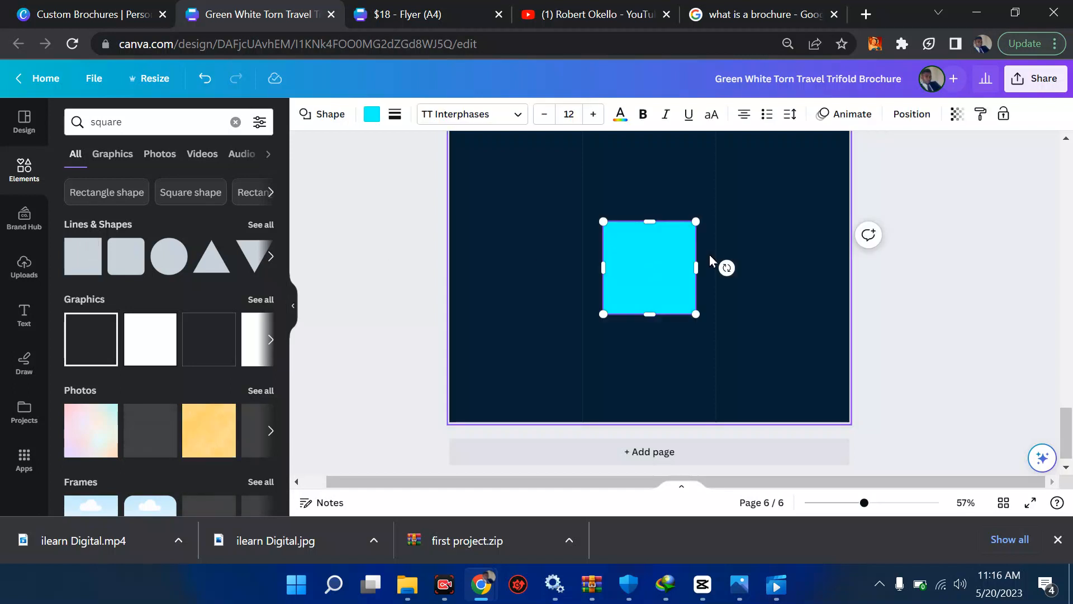
Stretch the square on page 6 to cover the whole middle panel, from fold line to fold line and over the full page height.
left_click_drag(653, 220, 635, 141)
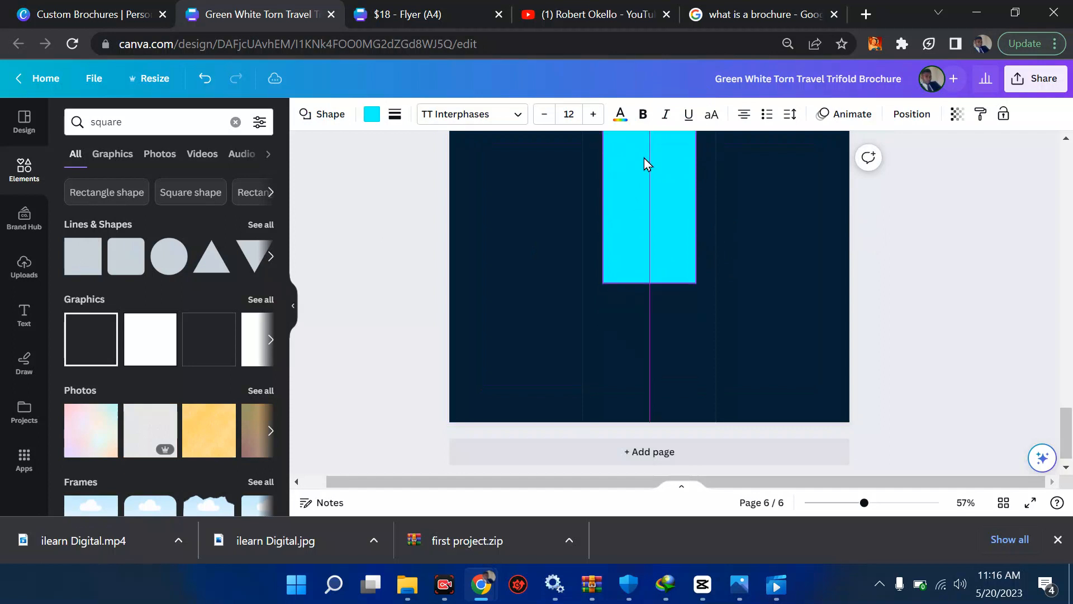
scroll(644, 158, "up", 3)
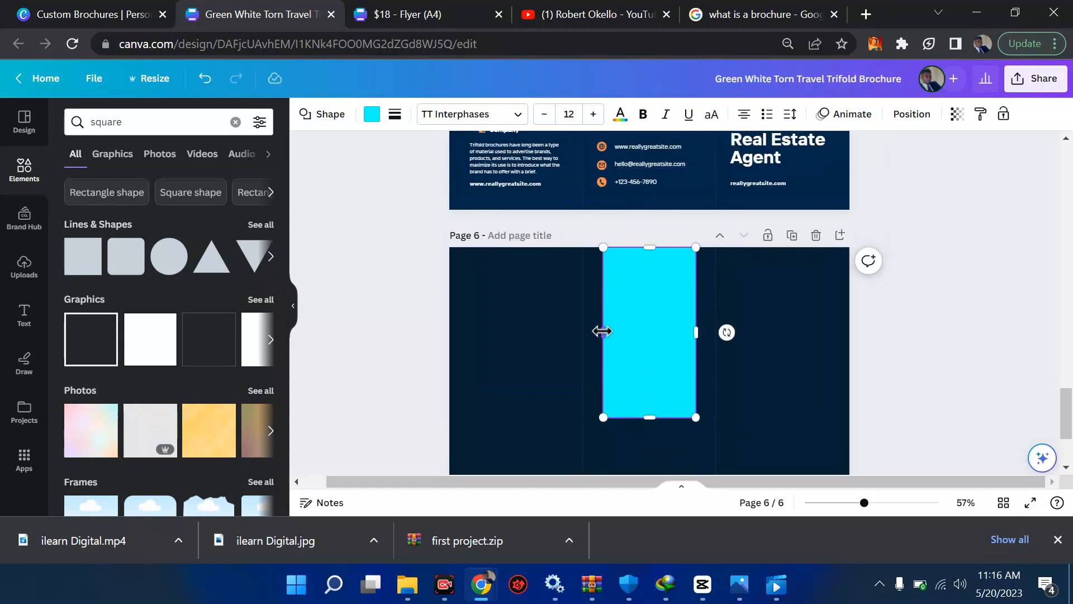
left_click_drag(602, 331, 582, 331)
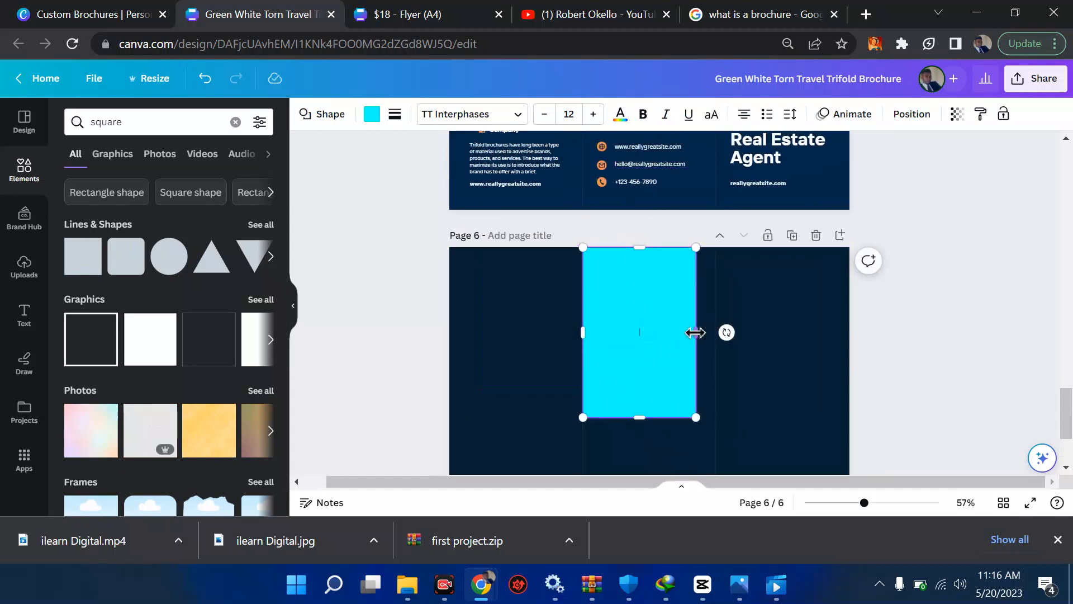
left_click_drag(700, 333, 716, 333)
scroll(712, 331, "down", 2)
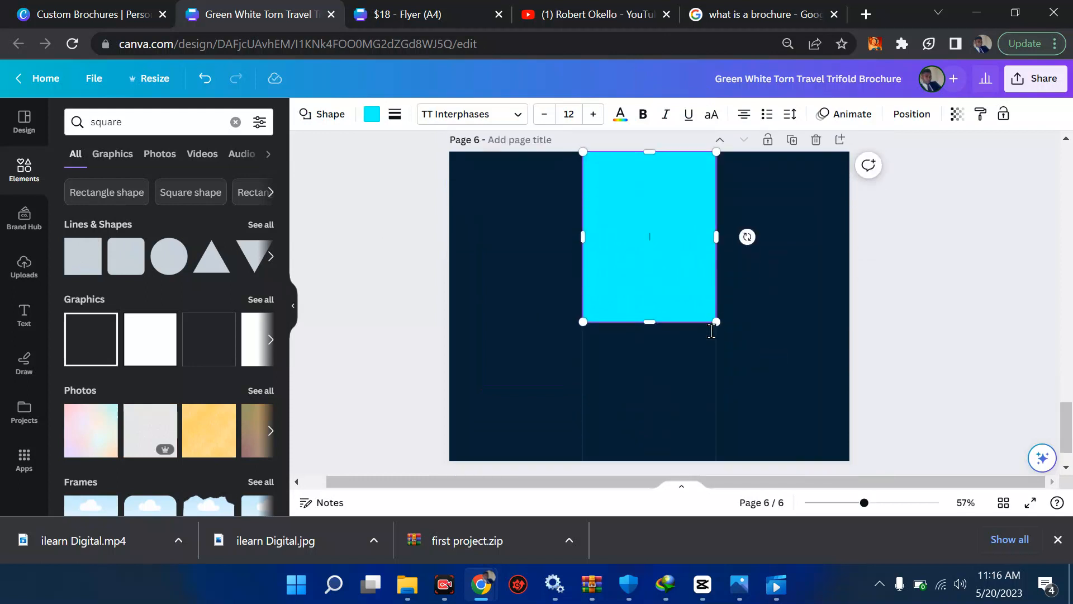
left_click_drag(649, 320, 659, 425)
scroll(658, 430, "down", 1)
left_click_drag(650, 374, 653, 416)
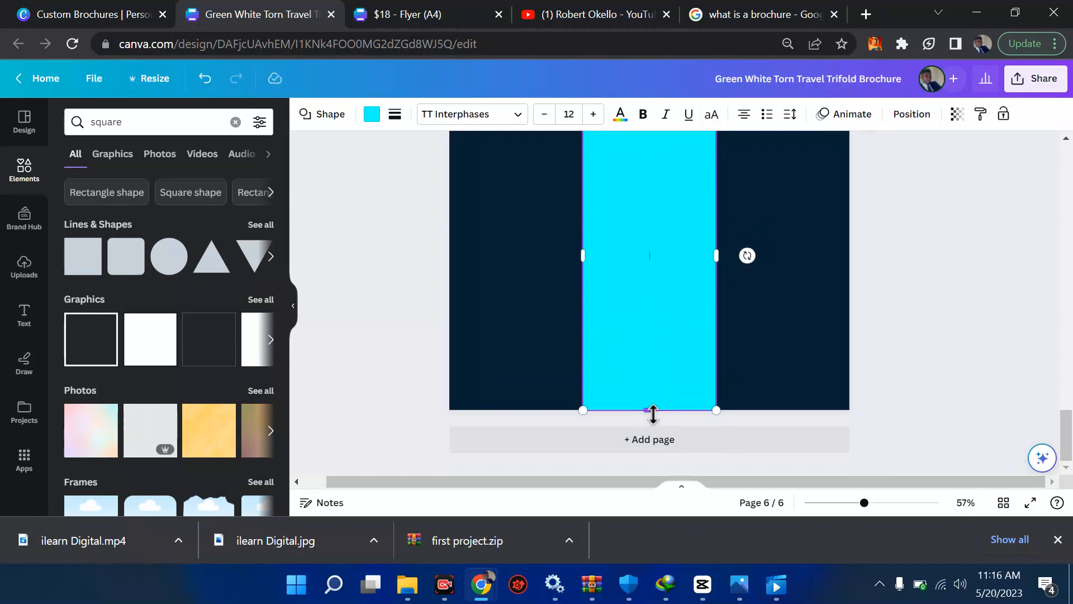
Color the middle panel rectangle white and lock page 6.
left_click(371, 116)
left_click(115, 232)
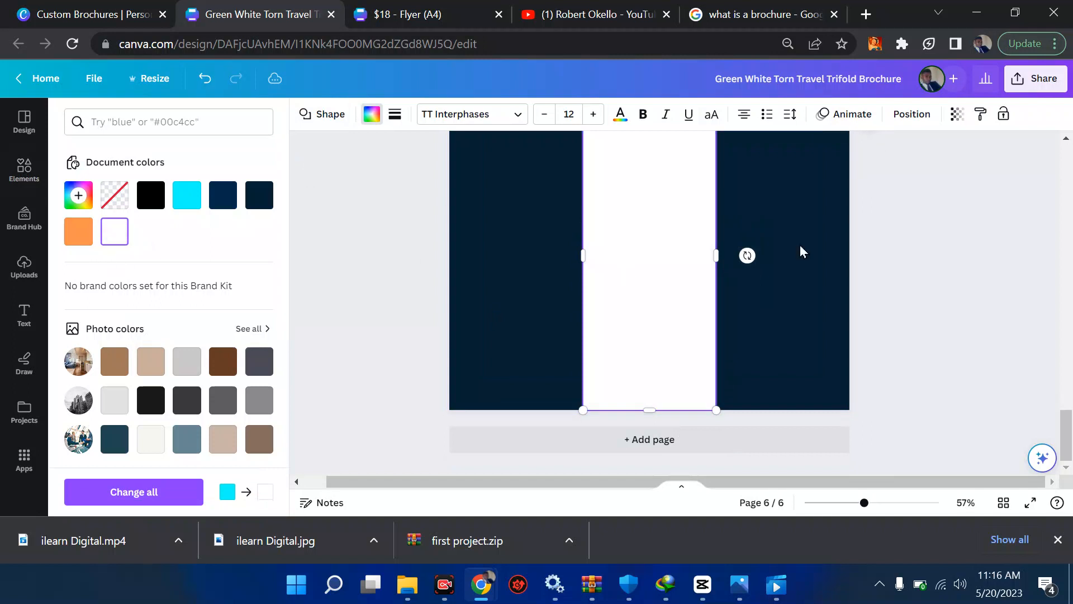
left_click(968, 232)
scroll(678, 282, "up", 2)
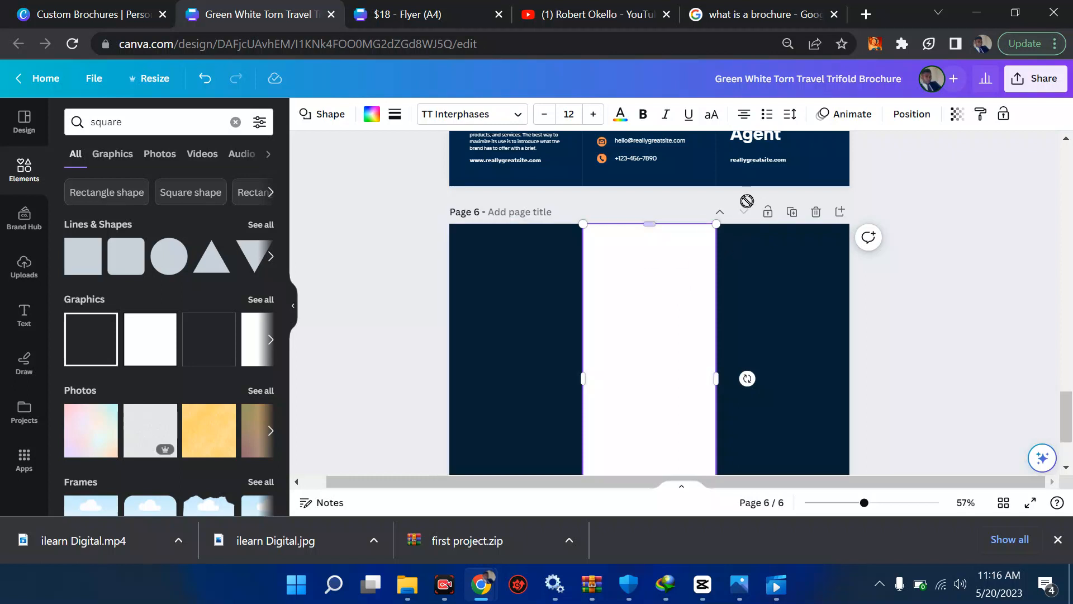
left_click(767, 213)
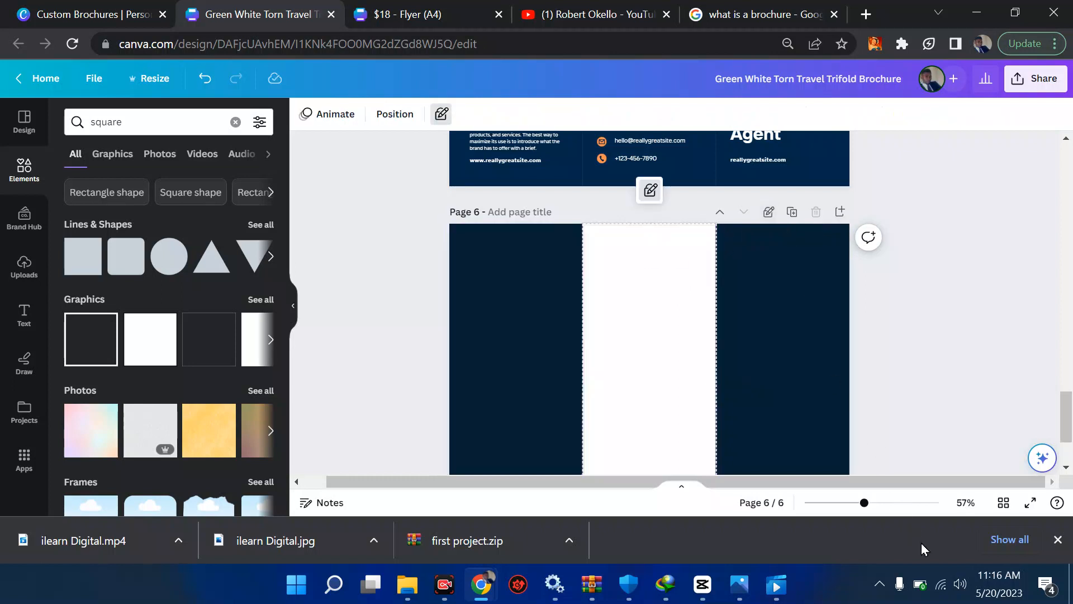
Review the earlier brochure pages and select the cyan shape behind the briefcase icon on page 3.
scroll(893, 424, "up", 1)
scroll(893, 417, "up", 10)
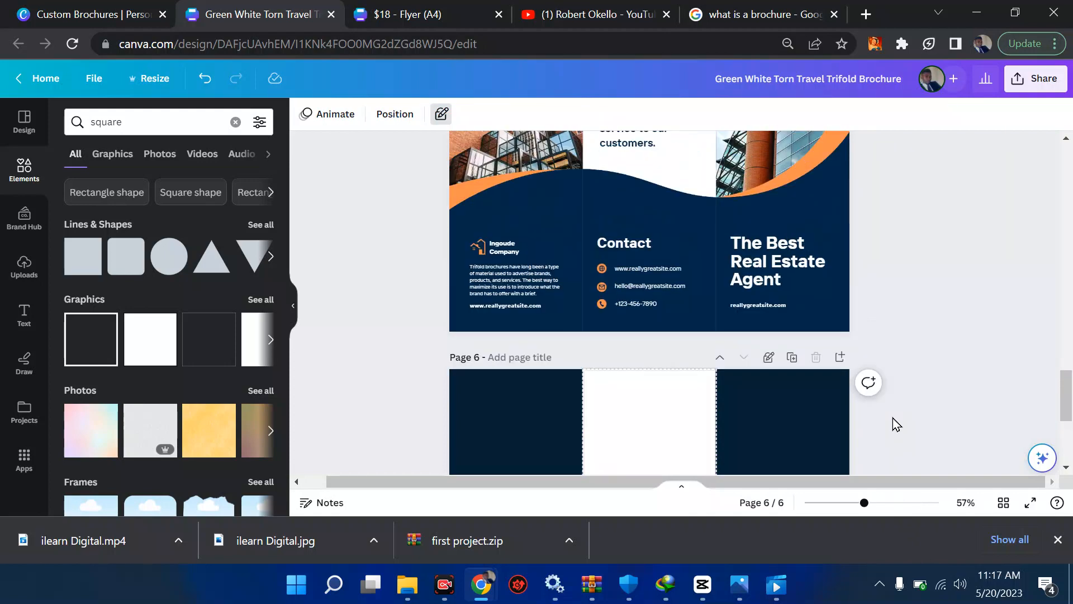
scroll(894, 425, "up", 3)
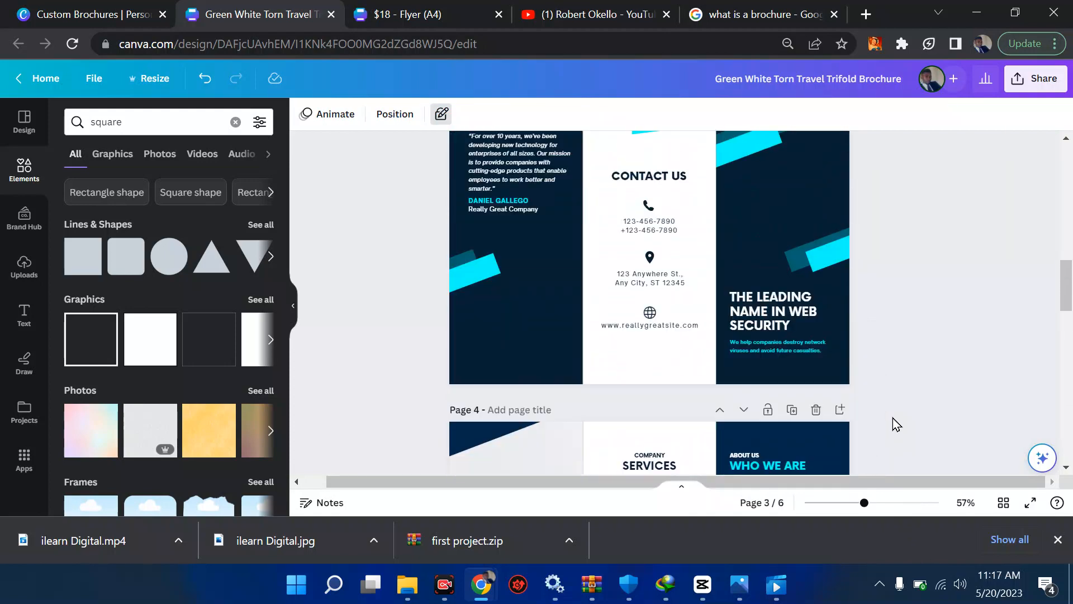
scroll(747, 202, "up", 7)
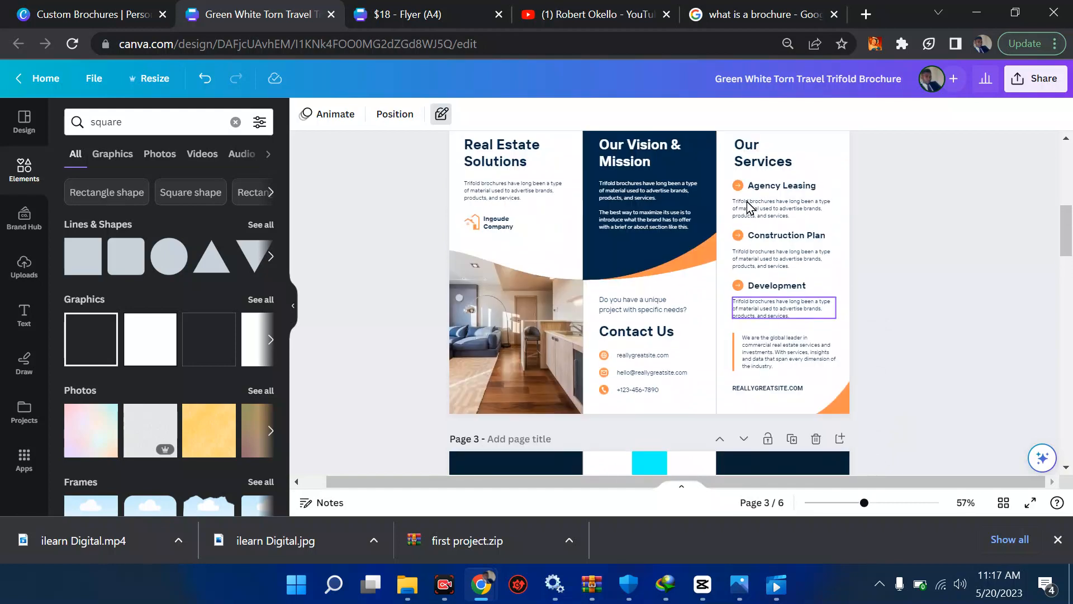
scroll(668, 433, "down", 3)
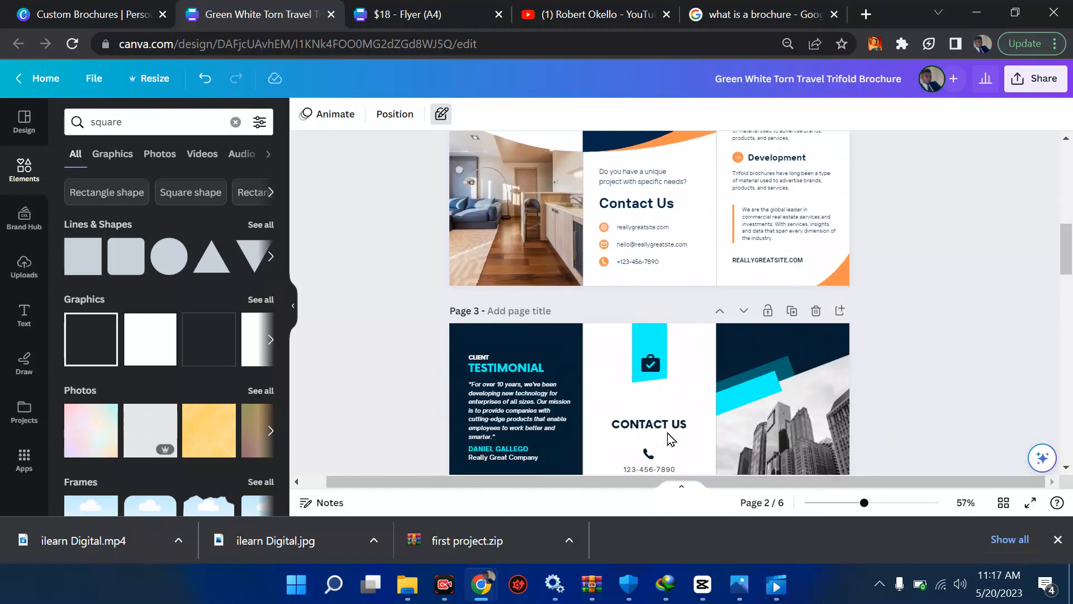
left_click(650, 339)
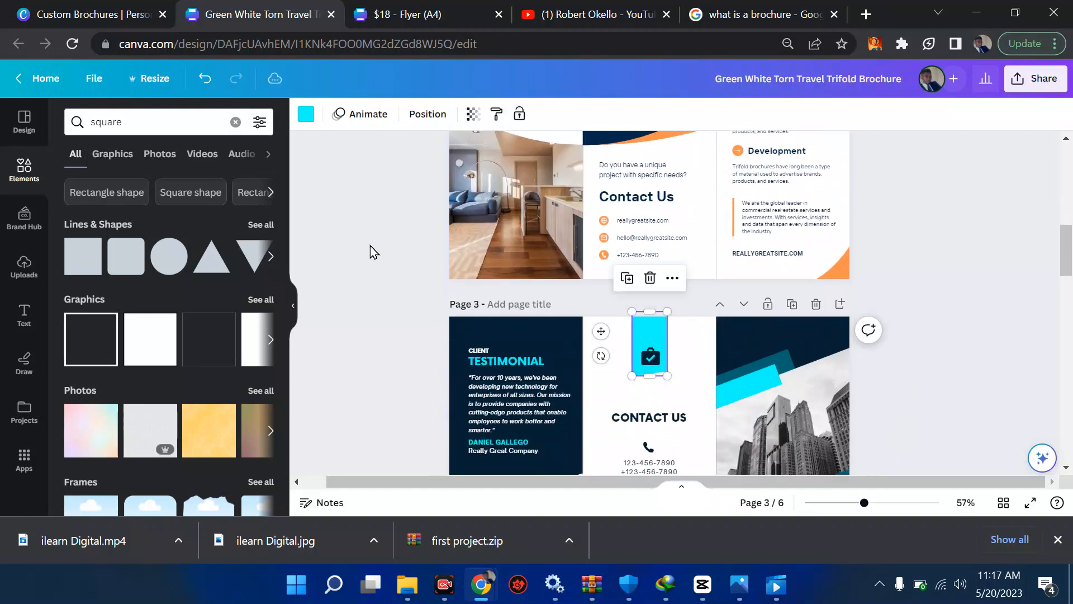
Search the elements for "square" again and show the full Lines & Shapes collection.
left_click(150, 121)
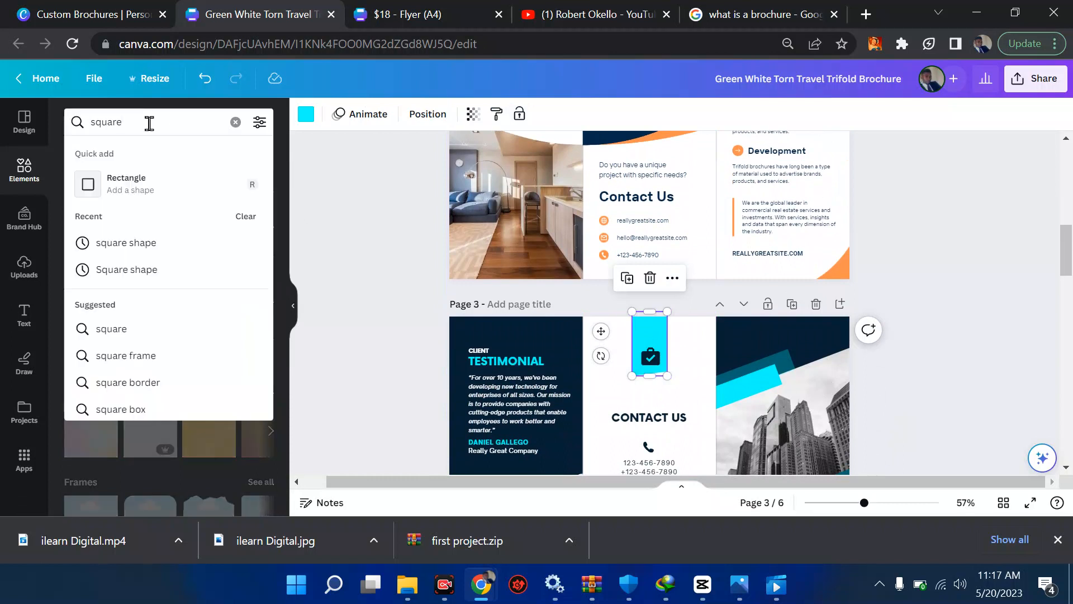
key("BackSpace")
key("BackSpace")
key("BackSpace")
key("BackSpace")
key("BackSpace")
key("BackSpace")
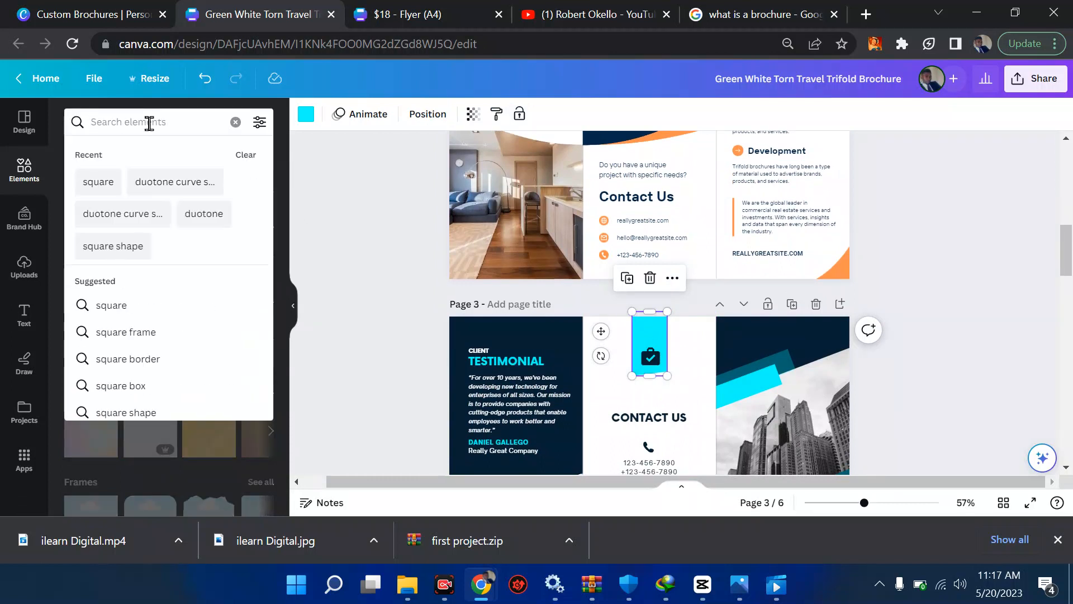
type("squ")
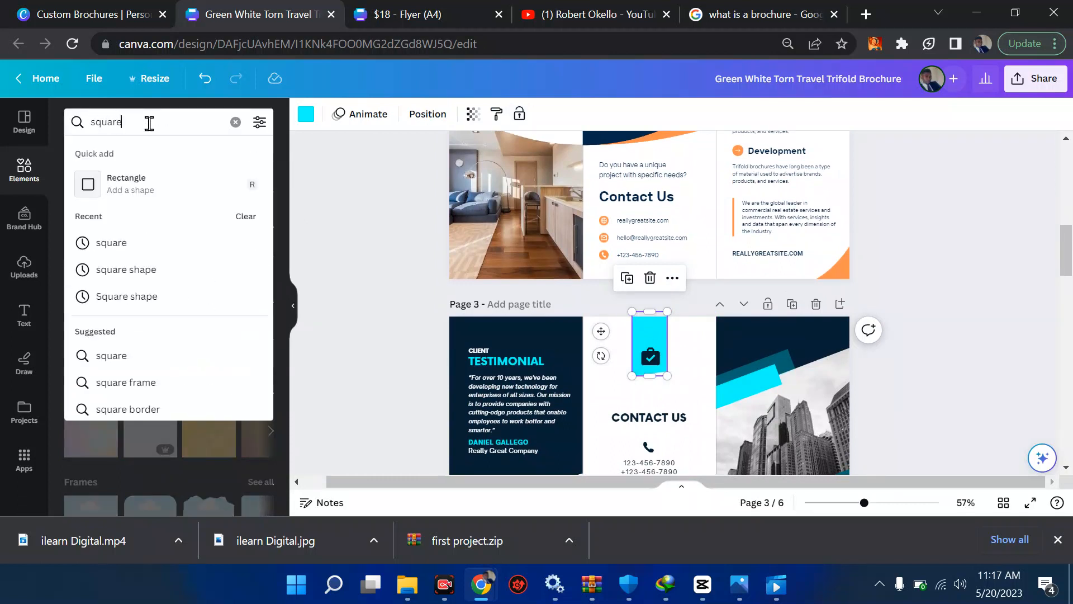
type("are")
key("Return")
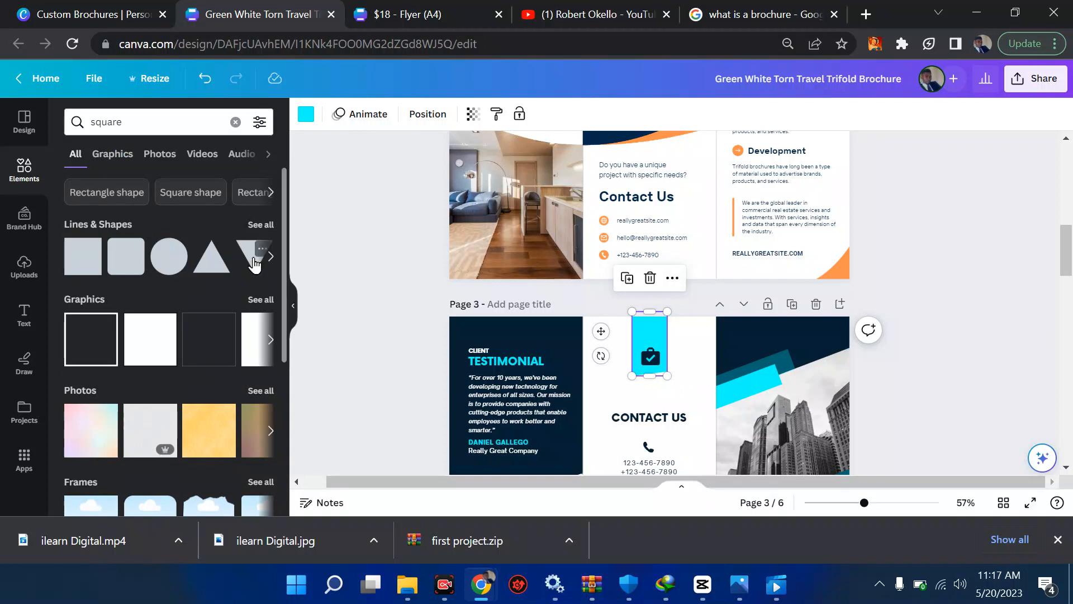
left_click(260, 225)
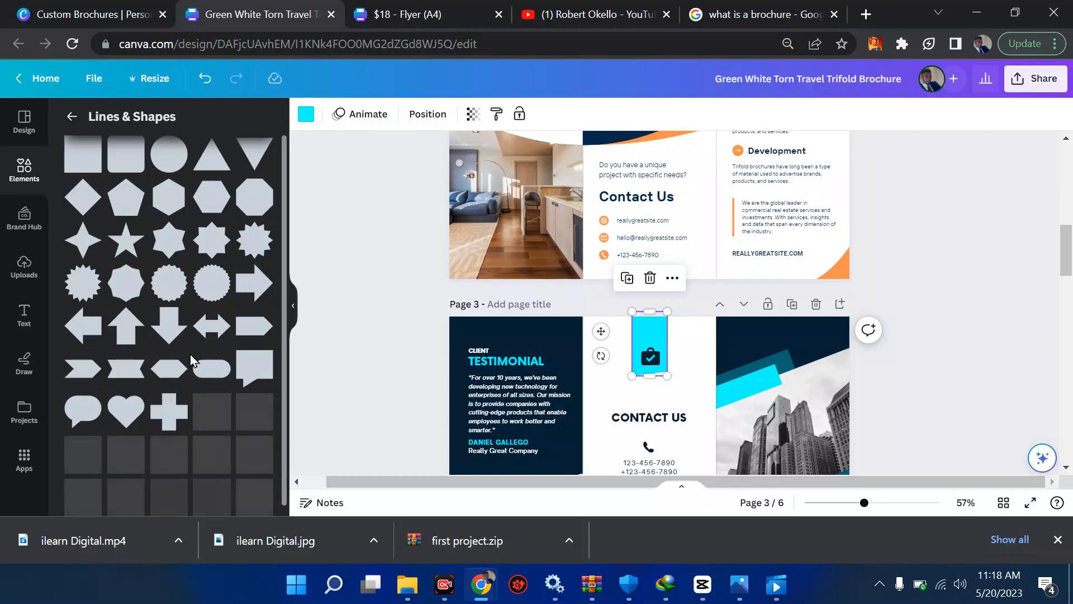
Try to place the pointed banner shape from Lines & Shapes on page 6's white middle panel.
scroll(190, 358, "down", 1)
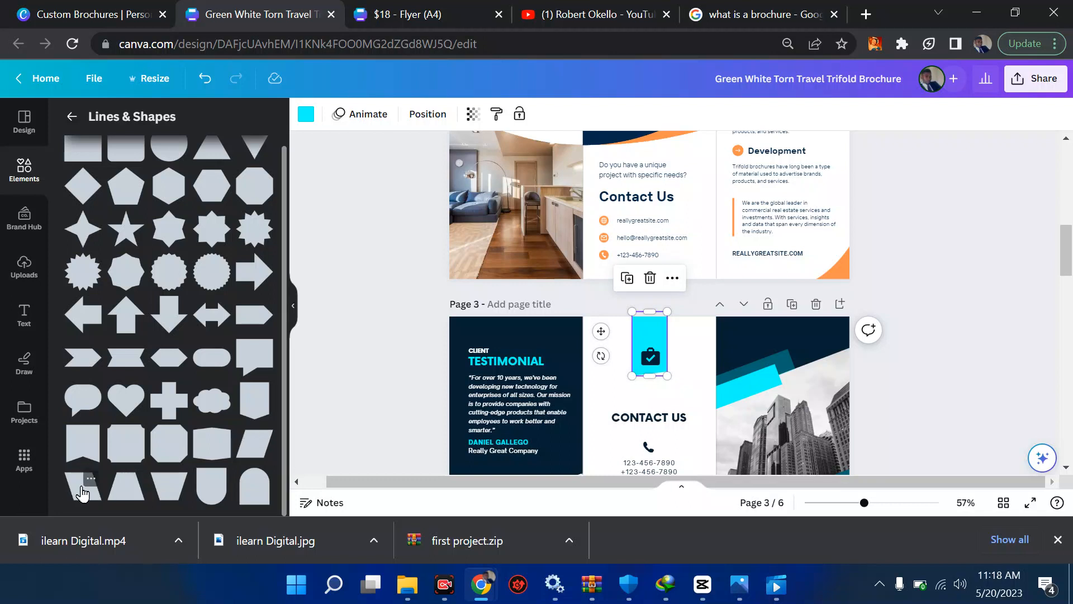
scroll(174, 257, "up", 1)
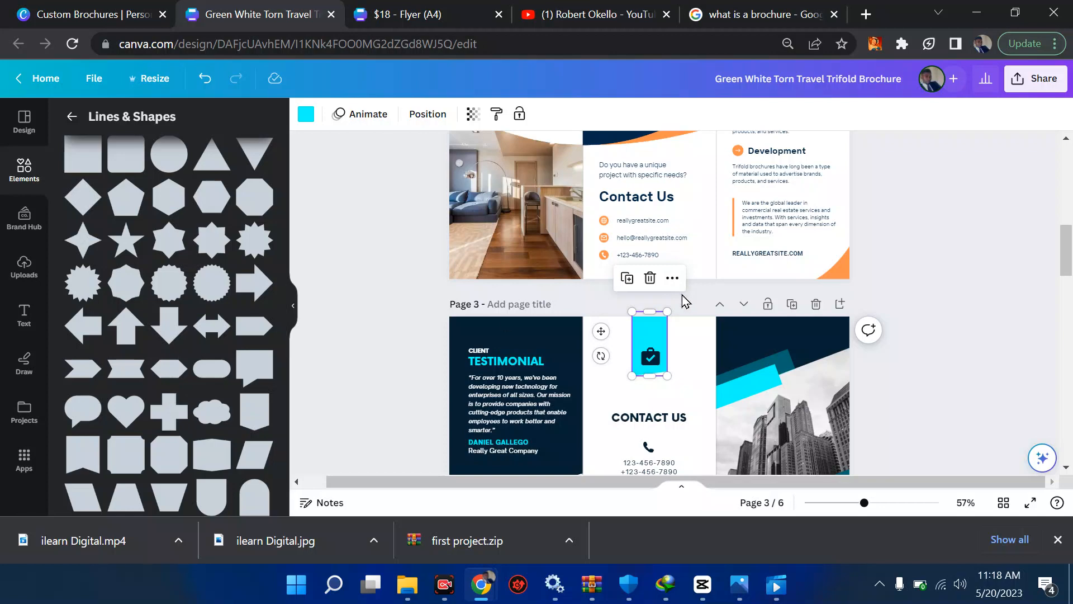
scroll(683, 300, "down", 10)
scroll(686, 301, "down", 5)
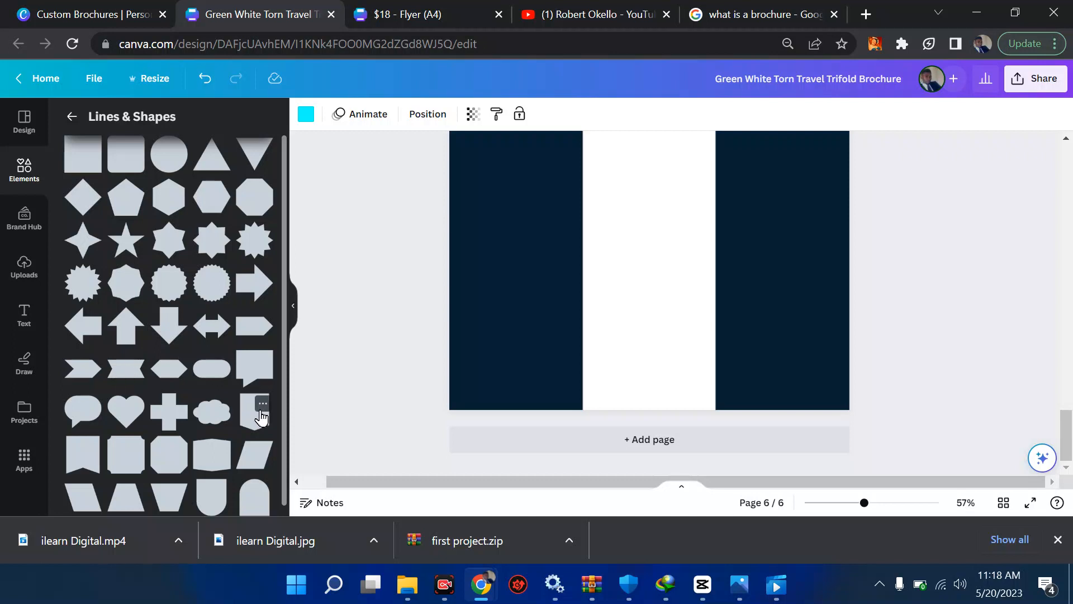
left_click_drag(253, 426, 593, 279)
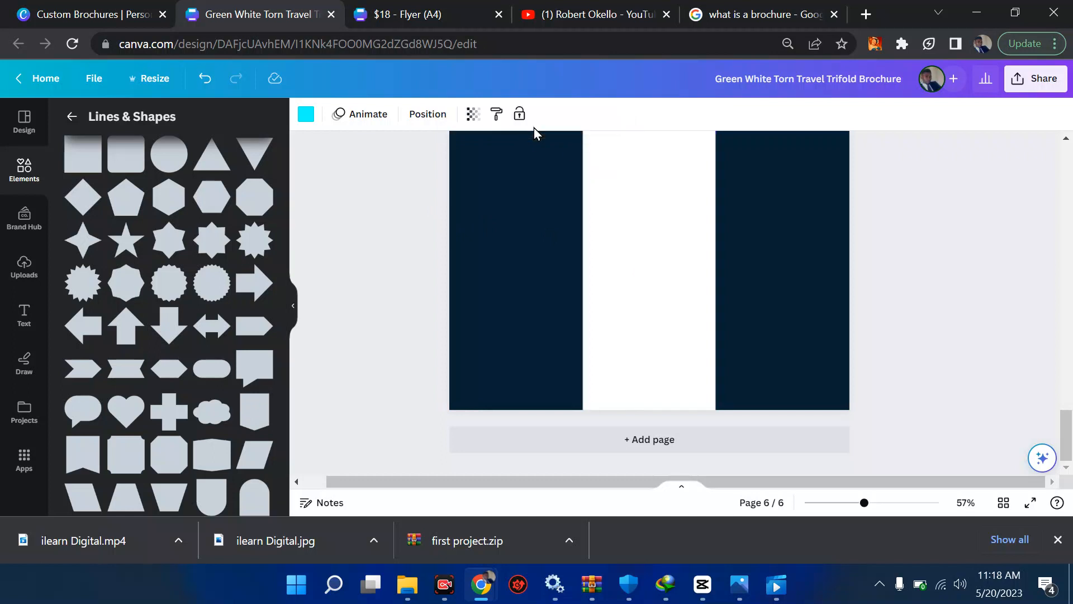
Try to add a shape to page 6 and toggle the lock on the page's background.
scroll(620, 173, "up", 1)
scroll(619, 173, "up", 3)
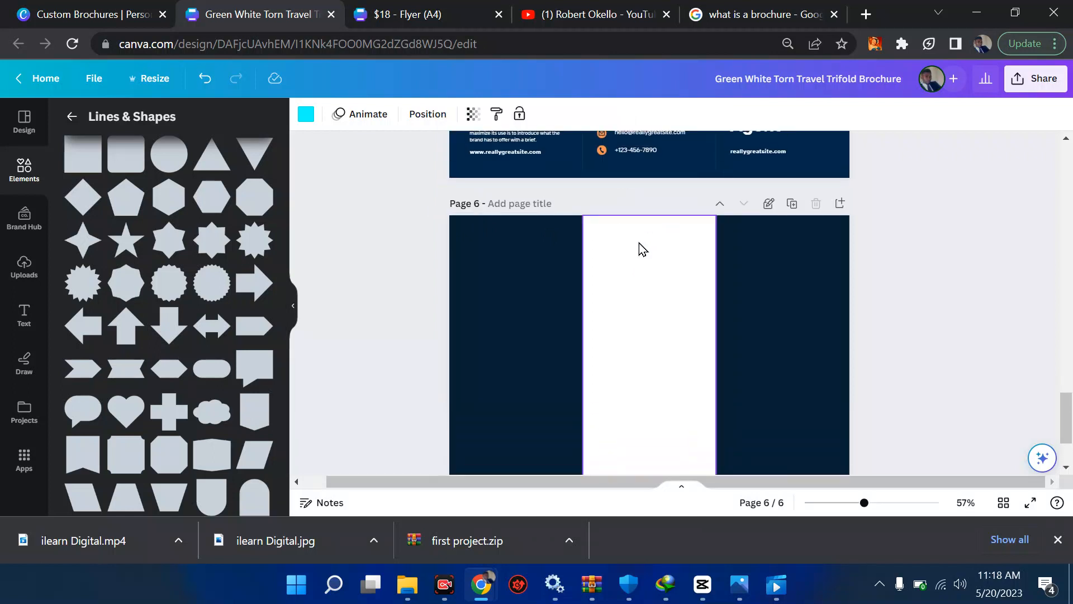
left_click(787, 219)
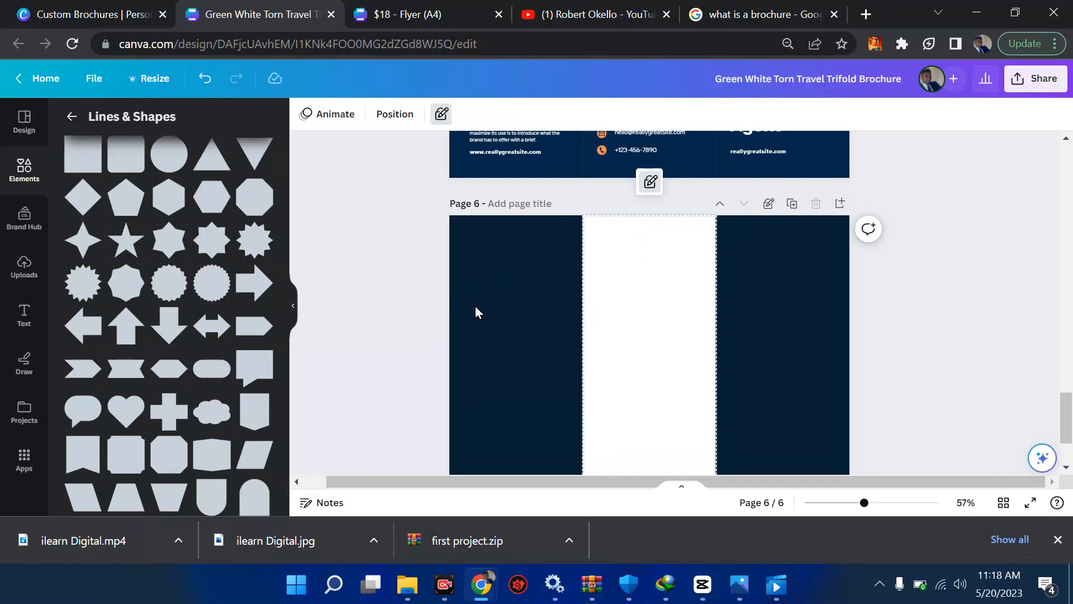
left_click(527, 318)
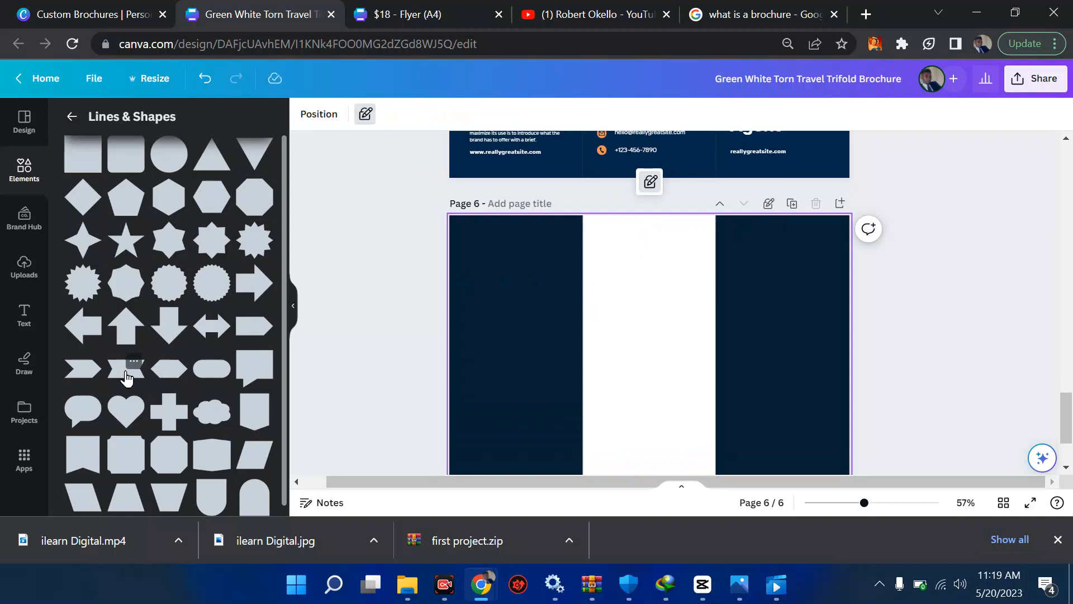
scroll(157, 400, "down", 1)
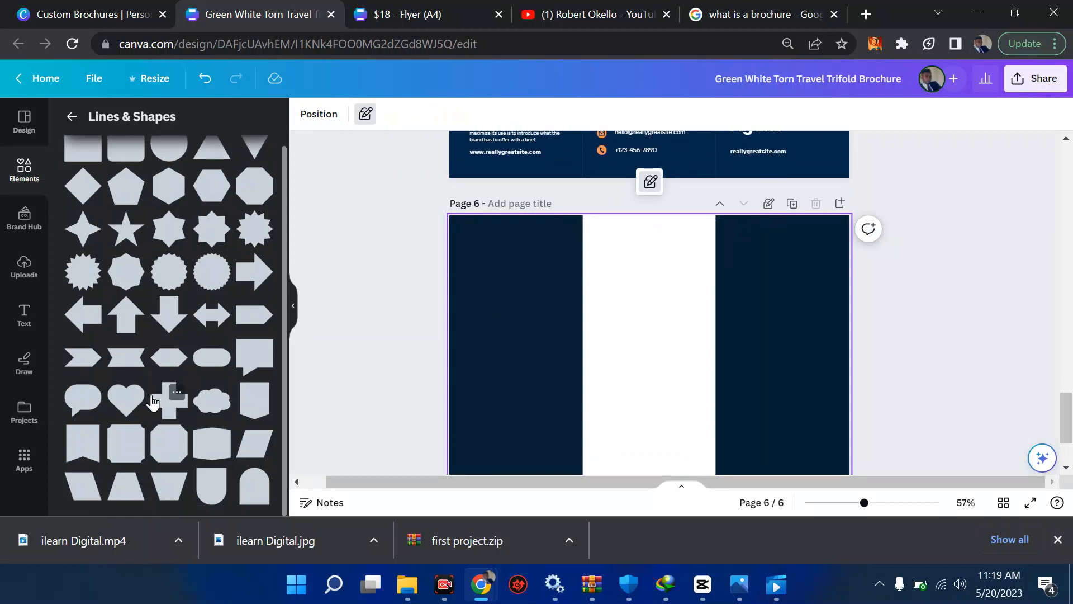
scroll(115, 413, "up", 1)
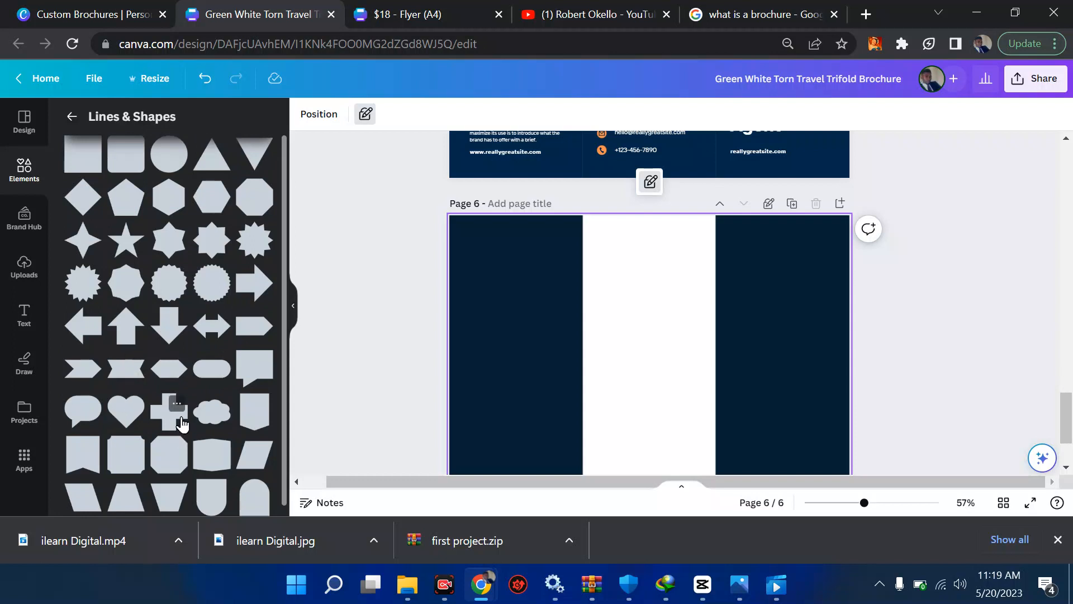
left_click(245, 329)
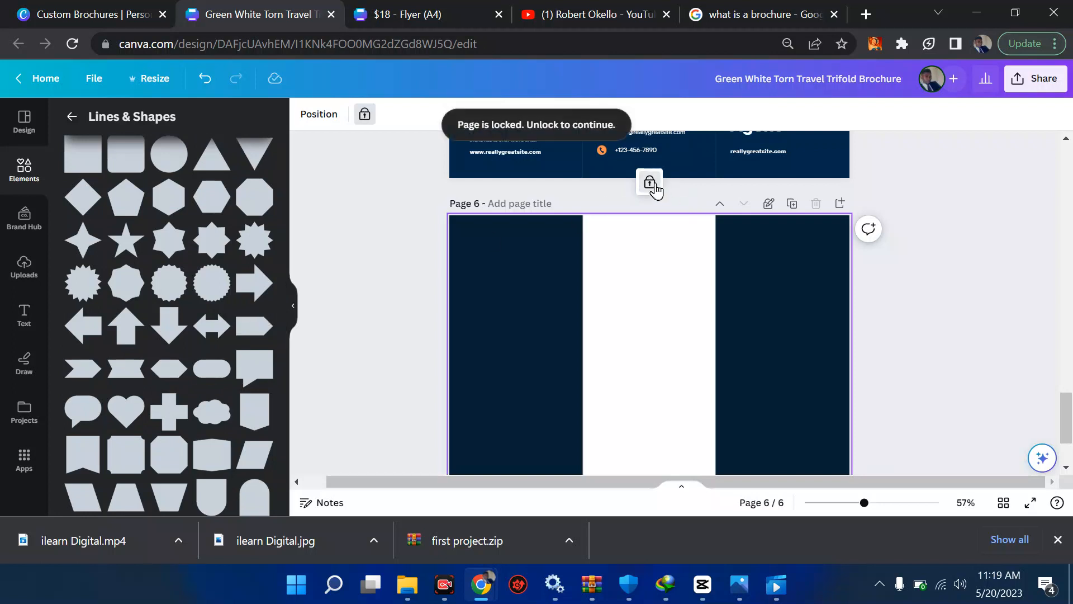
left_click(650, 185)
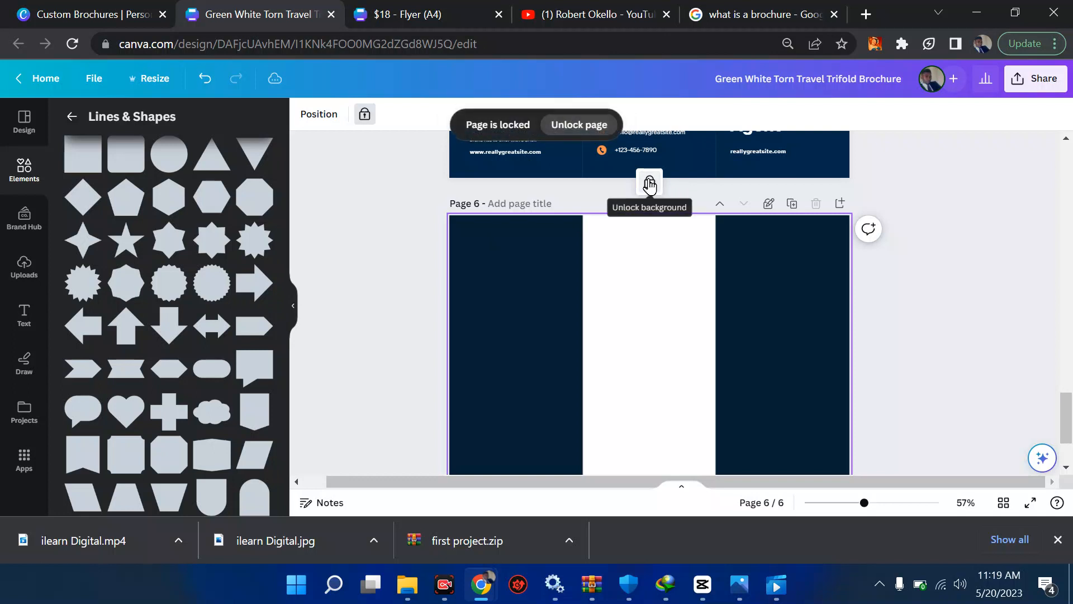
left_click(650, 181)
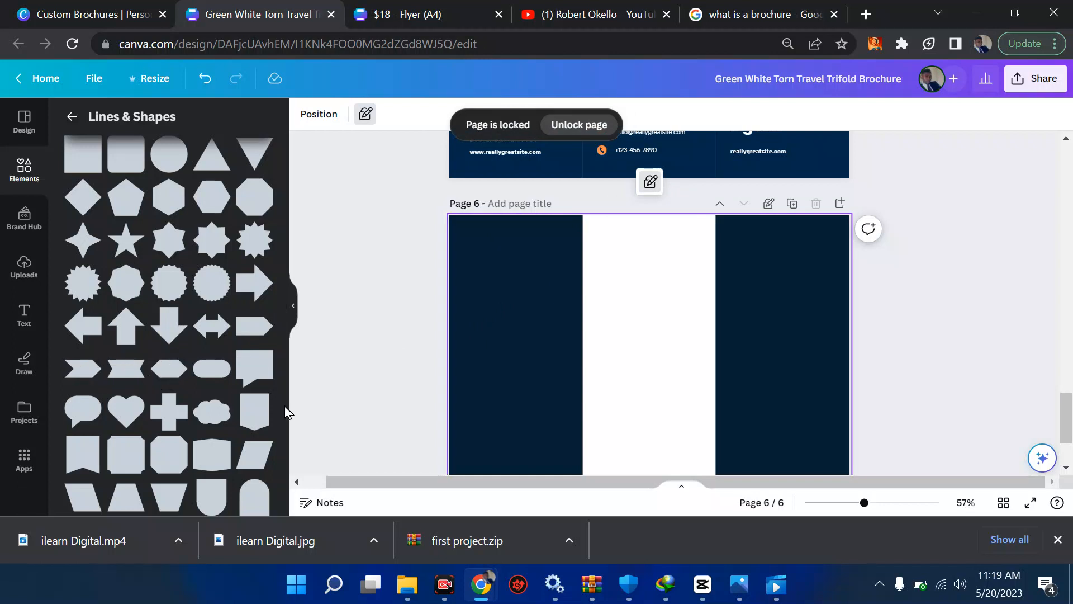
View the details of the Banner 2 shape and try to add it to page 6.
left_click(263, 403)
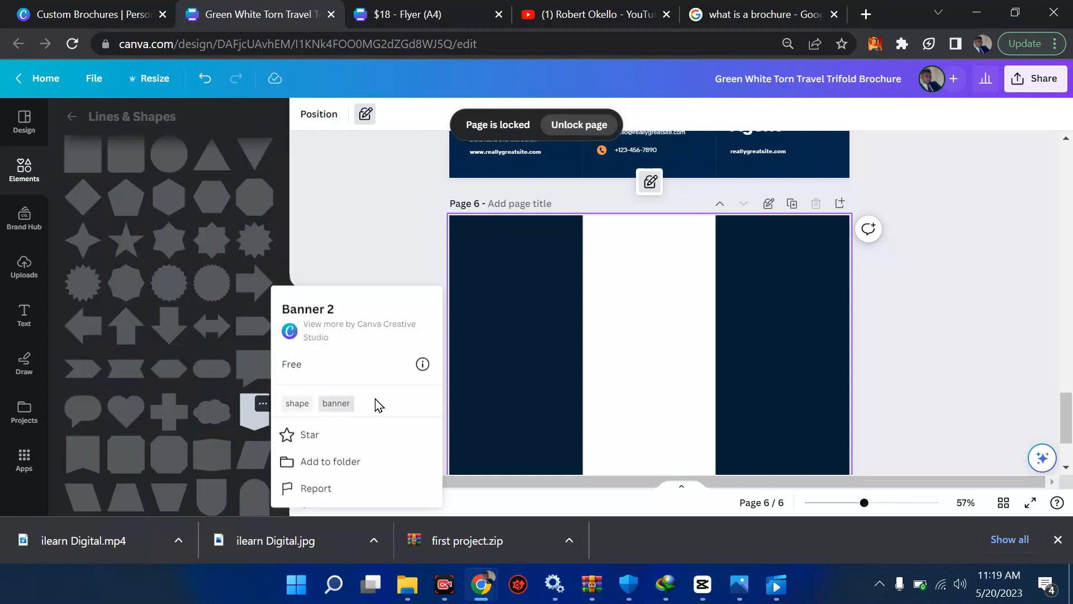
left_click(359, 235)
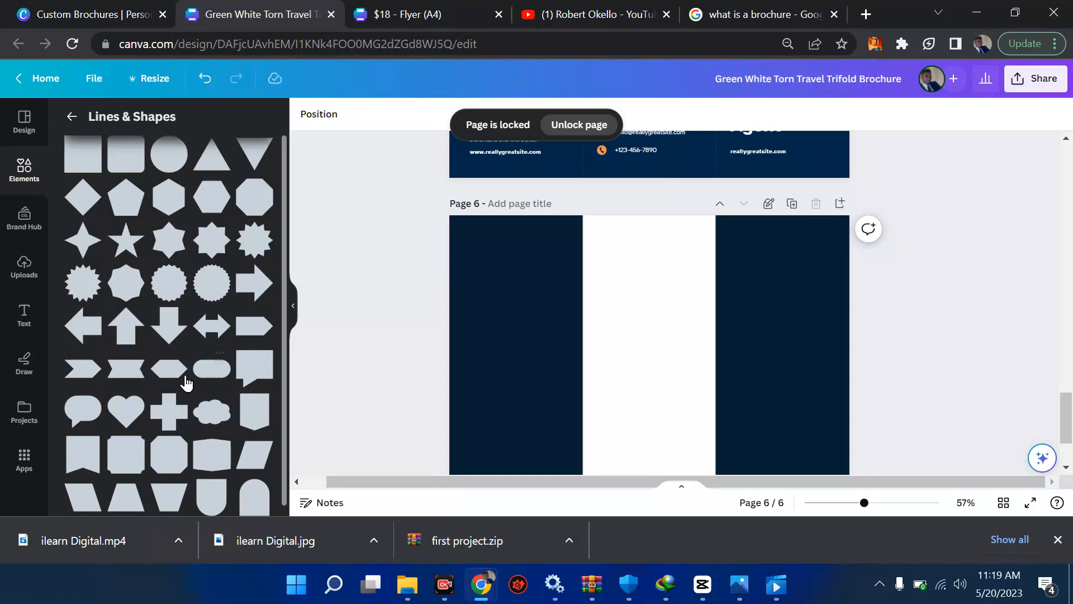
left_click(254, 418)
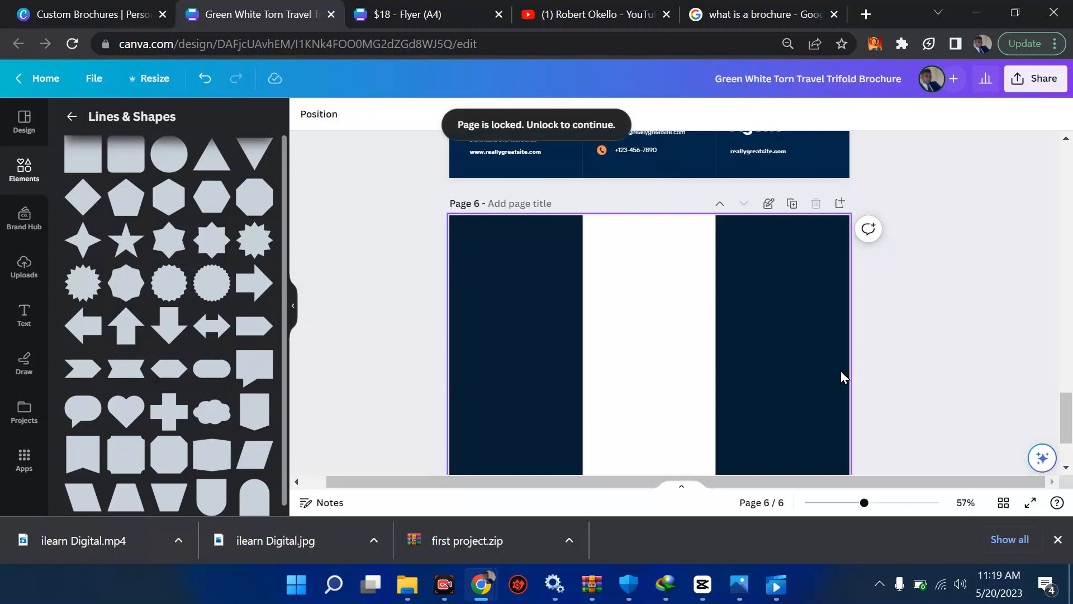
scroll(841, 370, "down", 2)
scroll(841, 371, "up", 4)
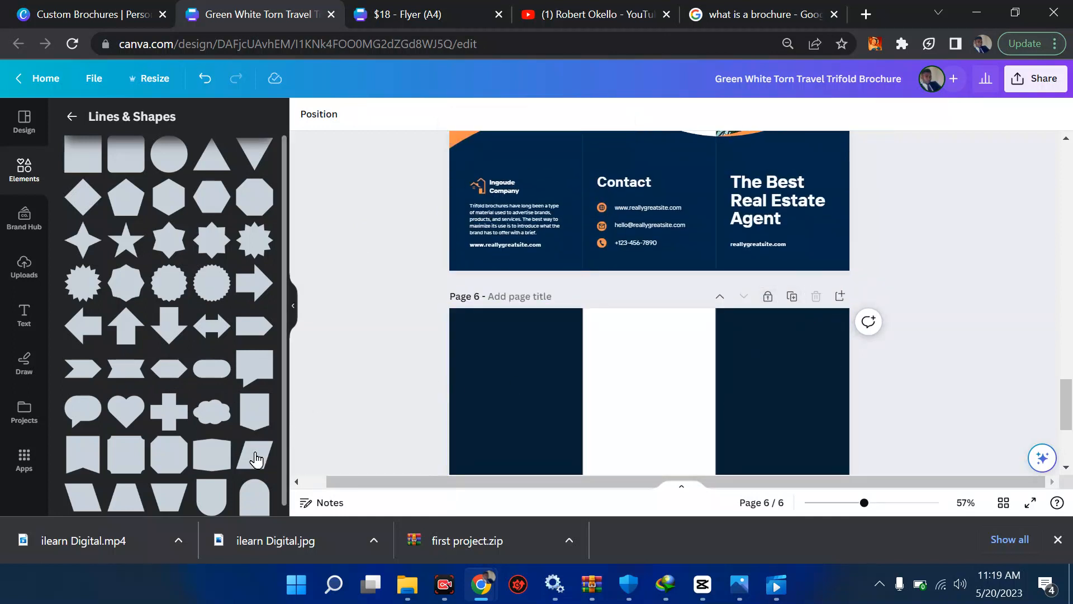
left_click(255, 424)
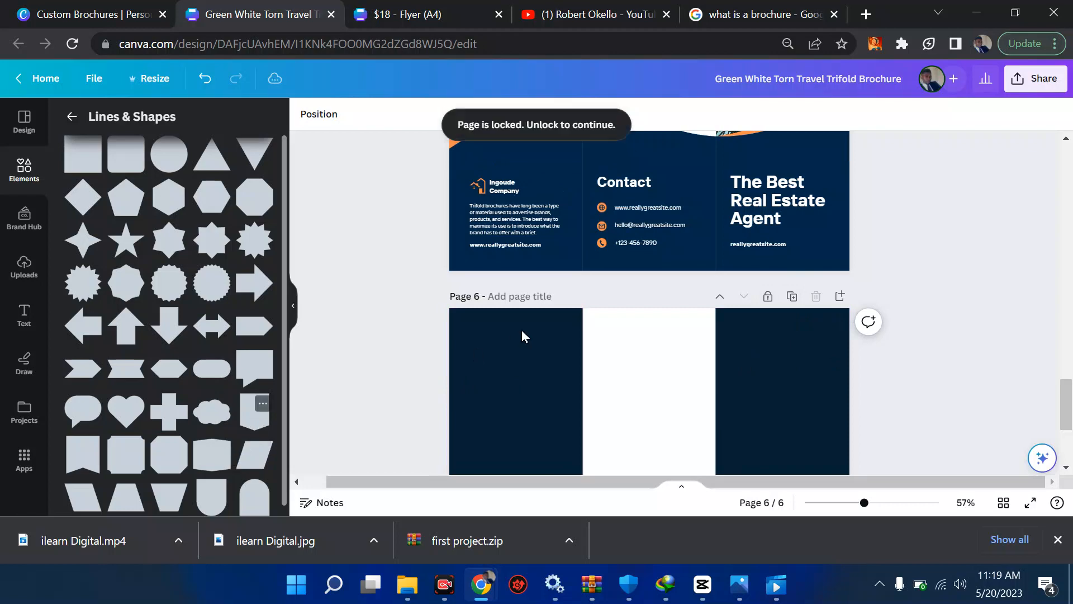
Unlock page 6 and add the Banner 2 shape to it.
scroll(523, 330, "up", 4)
left_click(524, 330)
scroll(523, 330, "down", 5)
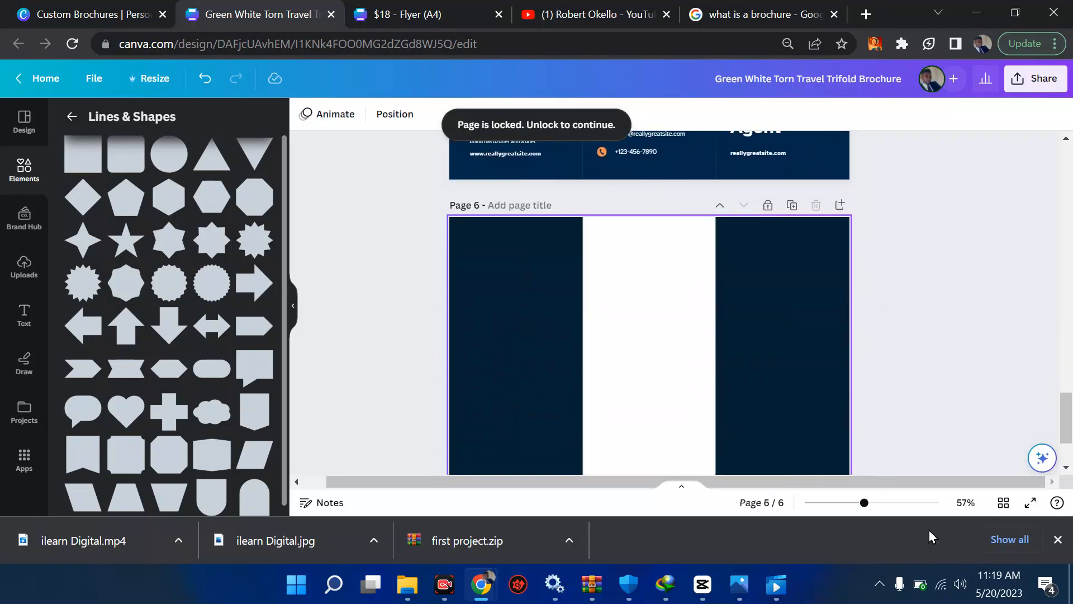
key("ctrl+z")
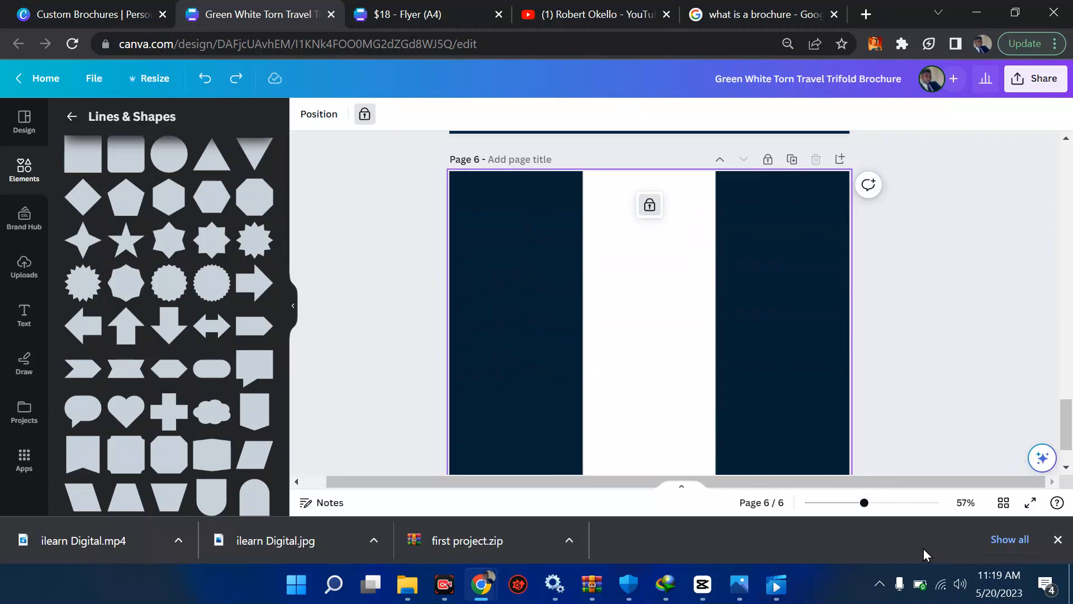
left_click(770, 162)
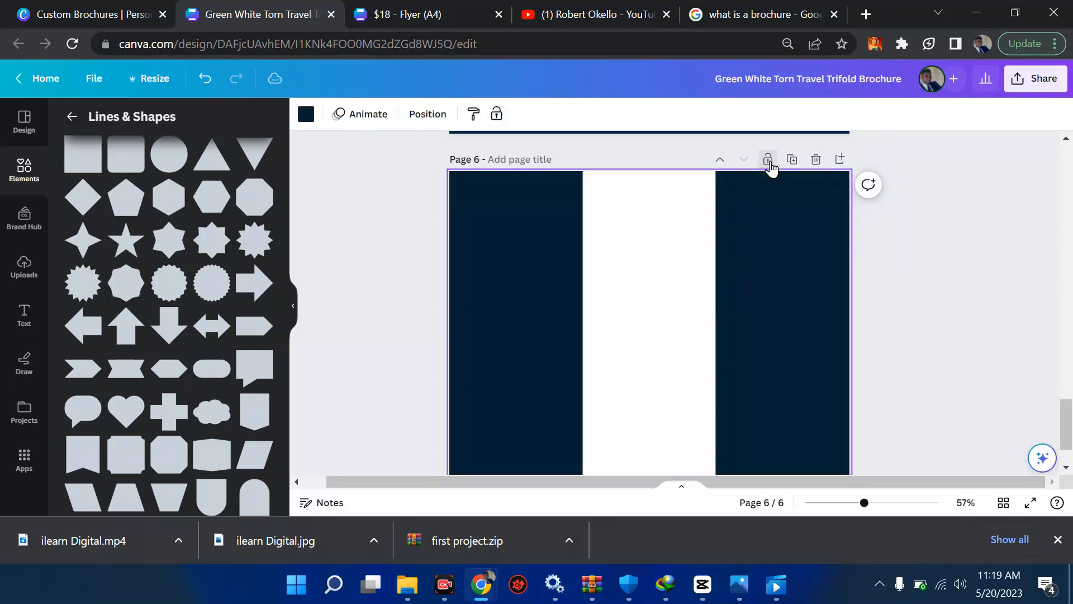
left_click(248, 416)
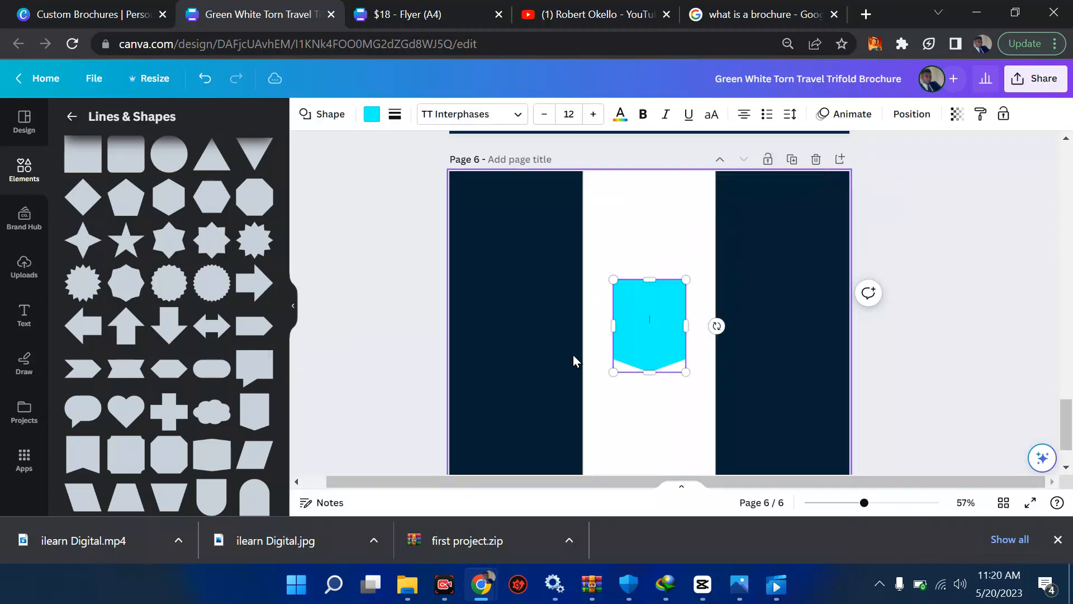
Move the cyan banner to the upper edge of page 6's middle panel and scale it down.
left_click(372, 115)
scroll(698, 217, "up", 10)
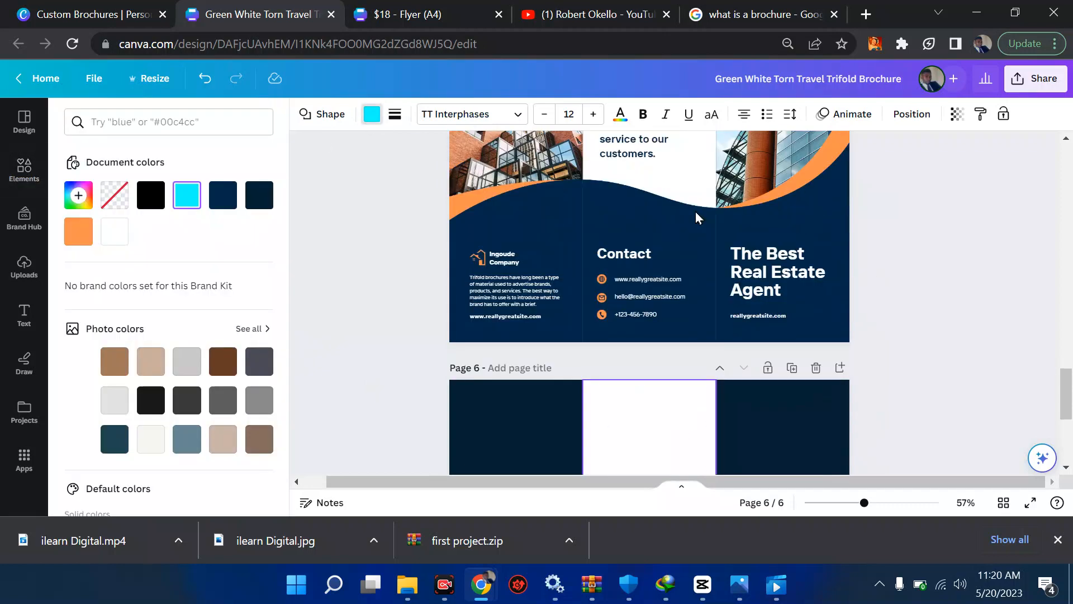
scroll(699, 217, "up", 12)
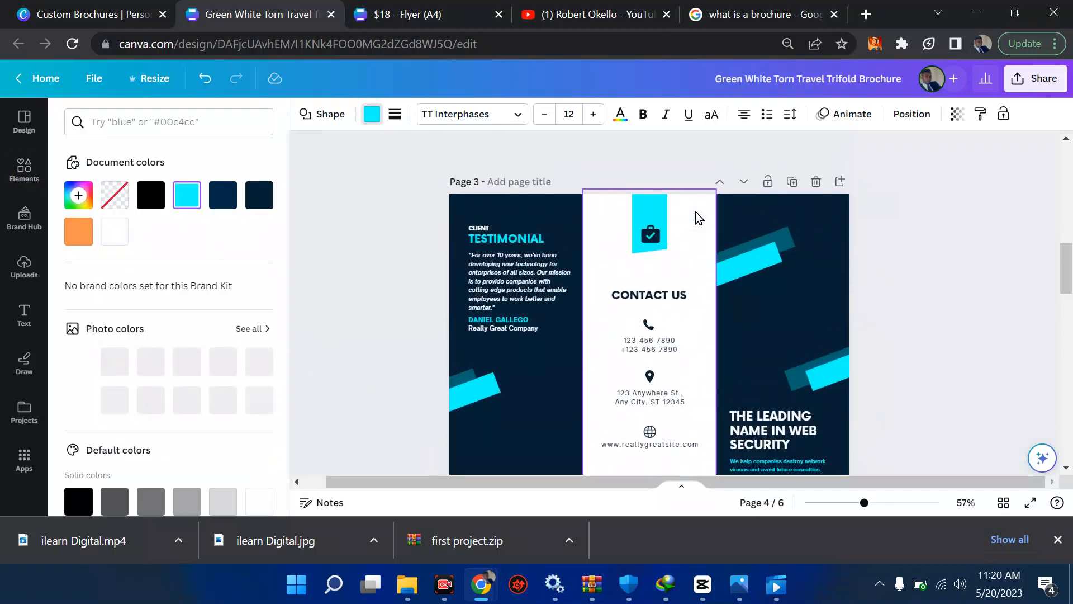
scroll(699, 218, "down", 2)
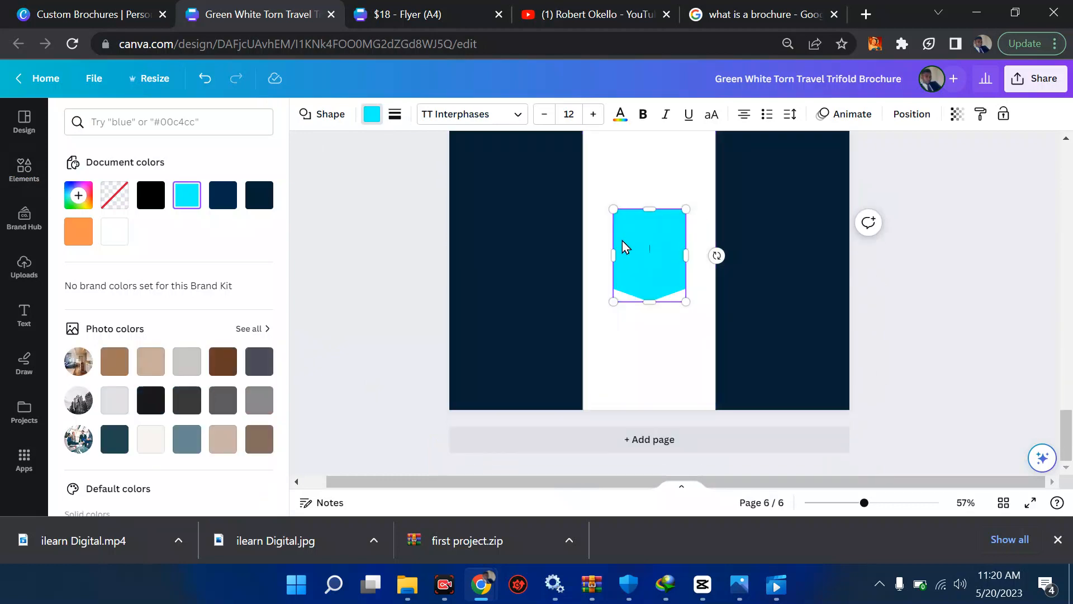
scroll(647, 313, "up", 2)
left_click_drag(653, 324, 655, 235)
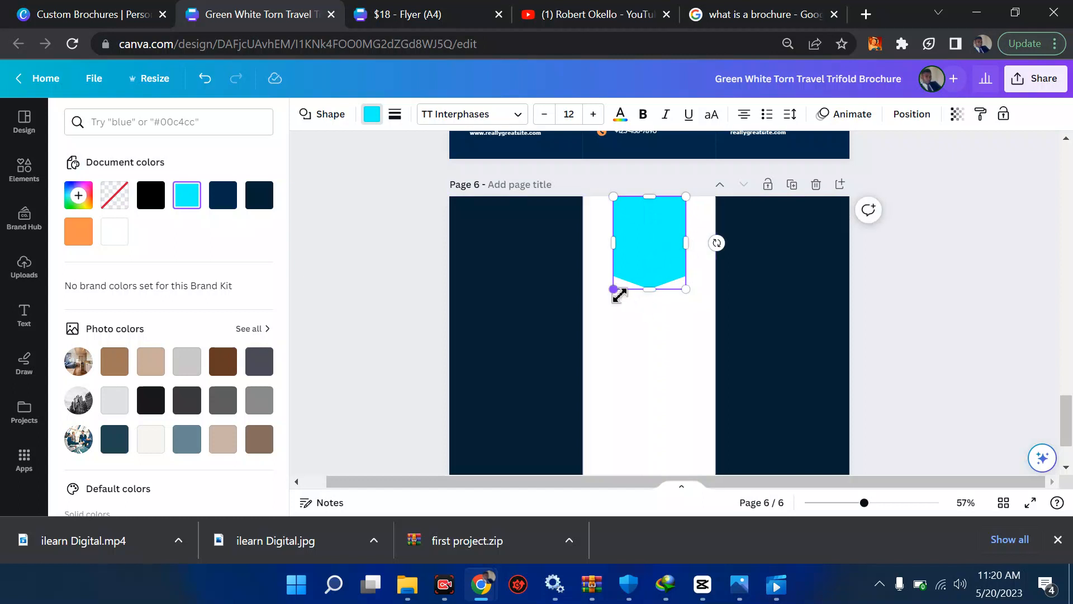
left_click_drag(614, 289, 663, 235)
Select the briefcase icon on page 3 and open its alternative text to identify the graphic.
scroll(664, 238, "up", 12)
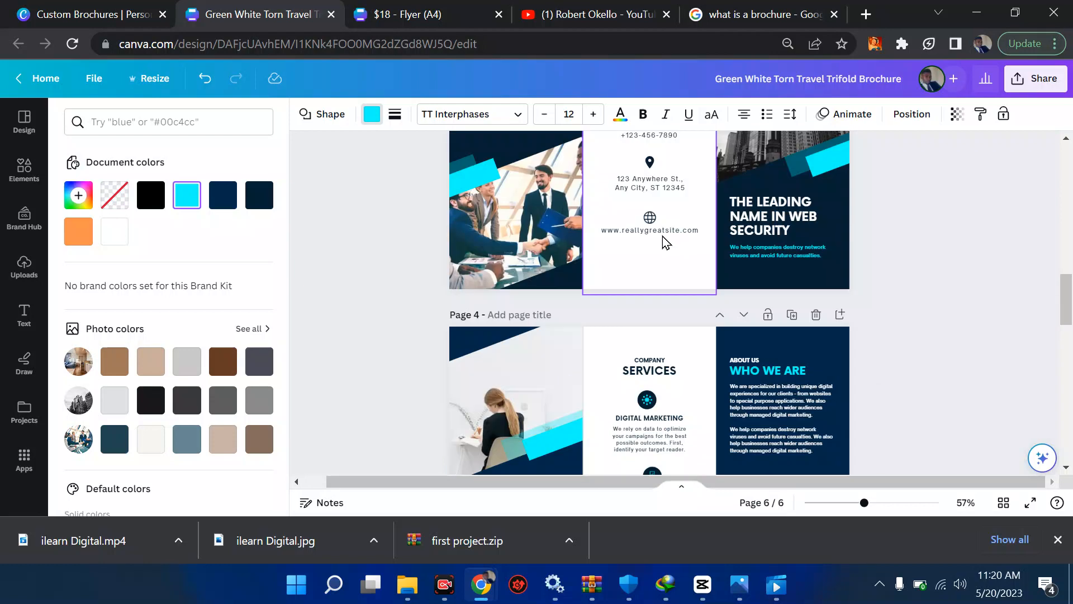
scroll(666, 241, "up", 5)
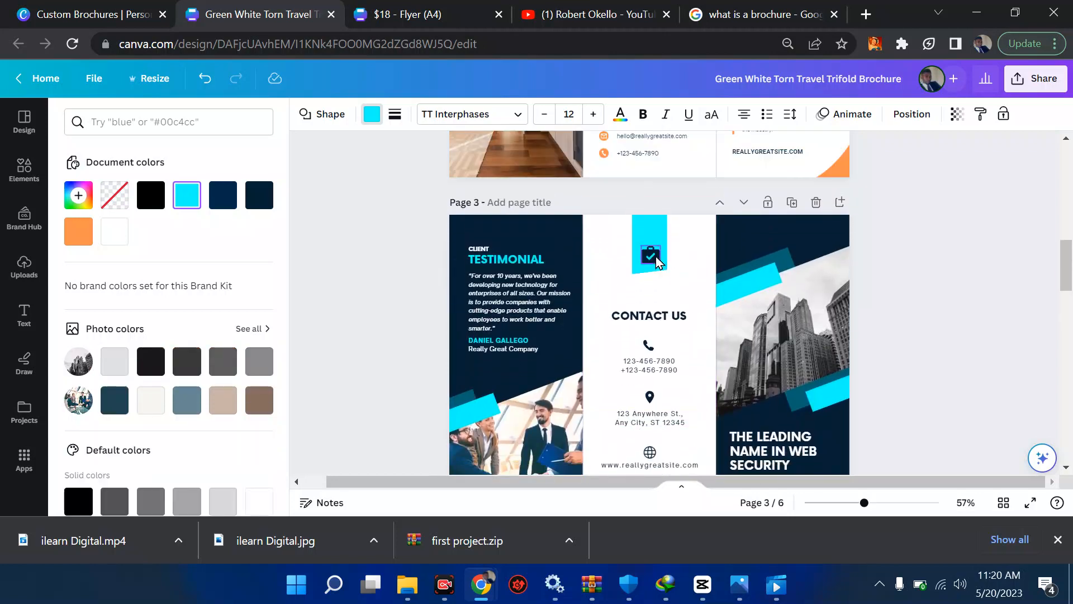
left_click(651, 257)
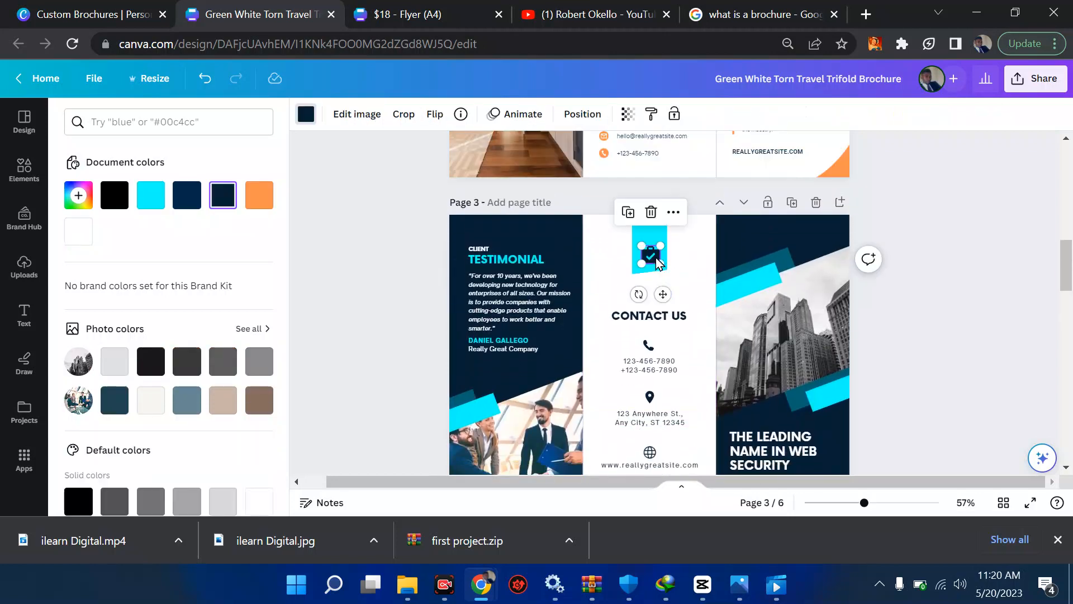
right_click(658, 263)
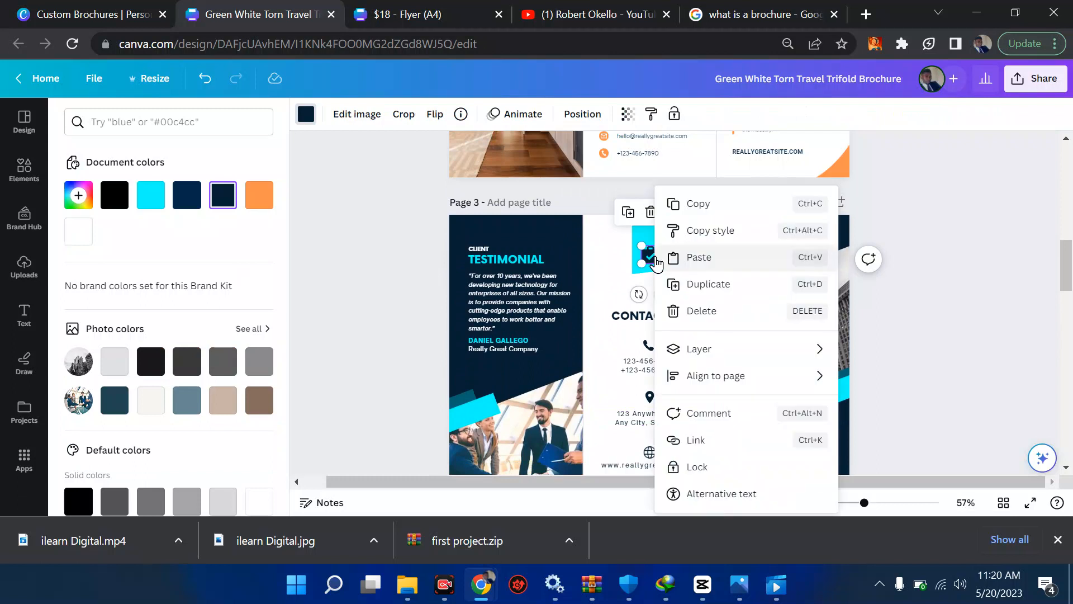
left_click(720, 507)
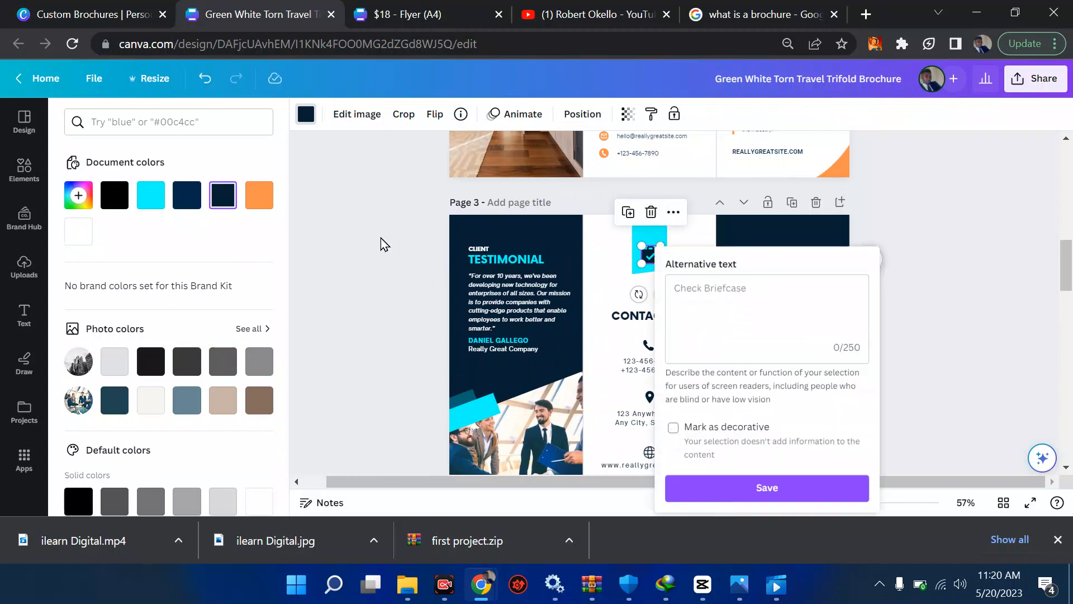
Close the alternative text and search the elements library for "check brief case".
key("Escape")
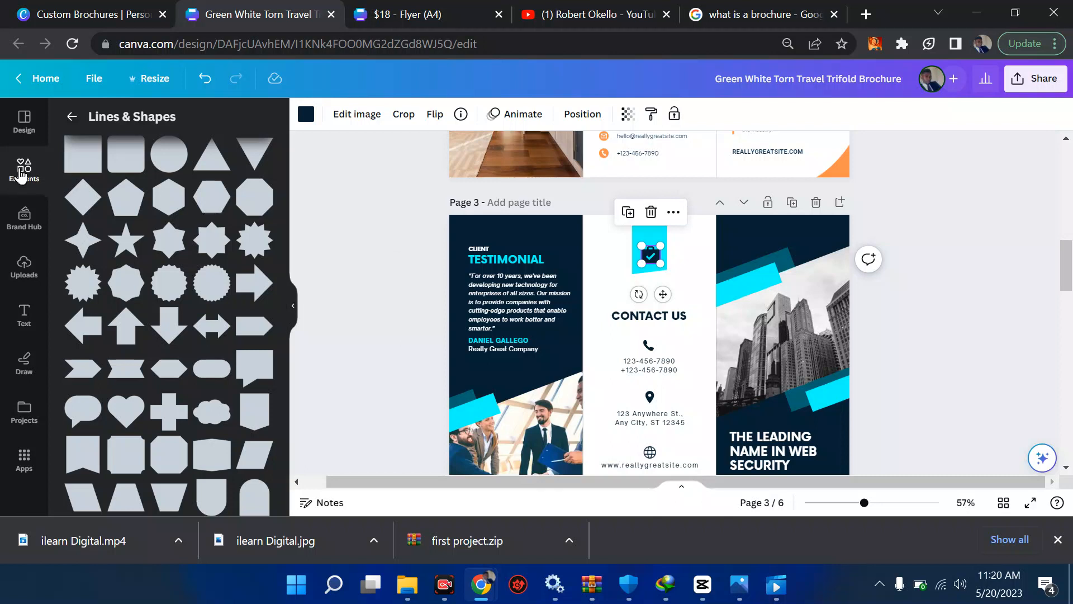
left_click(24, 120)
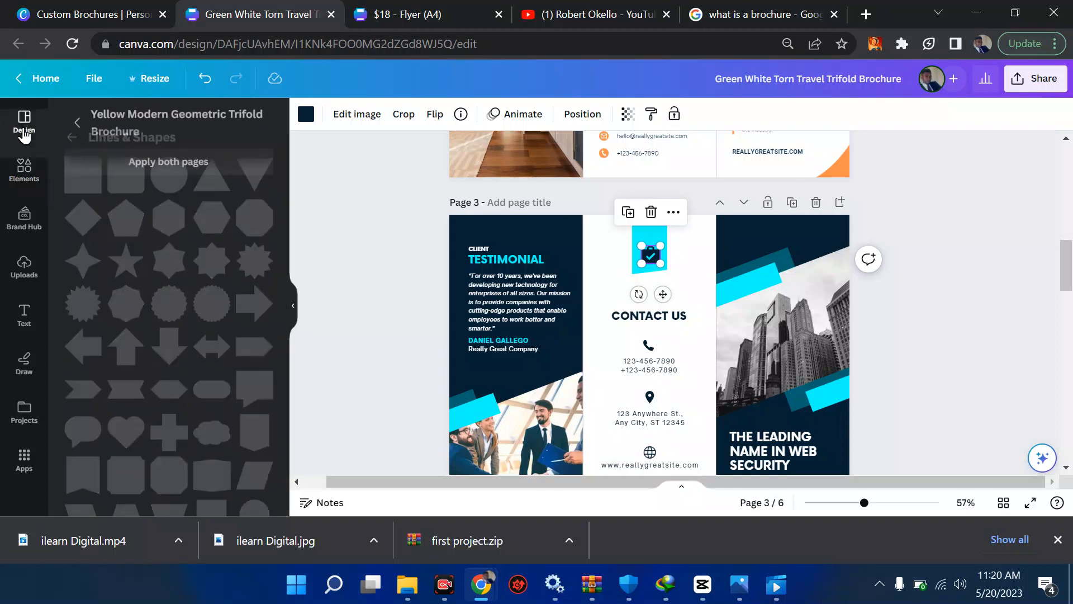
left_click(33, 176)
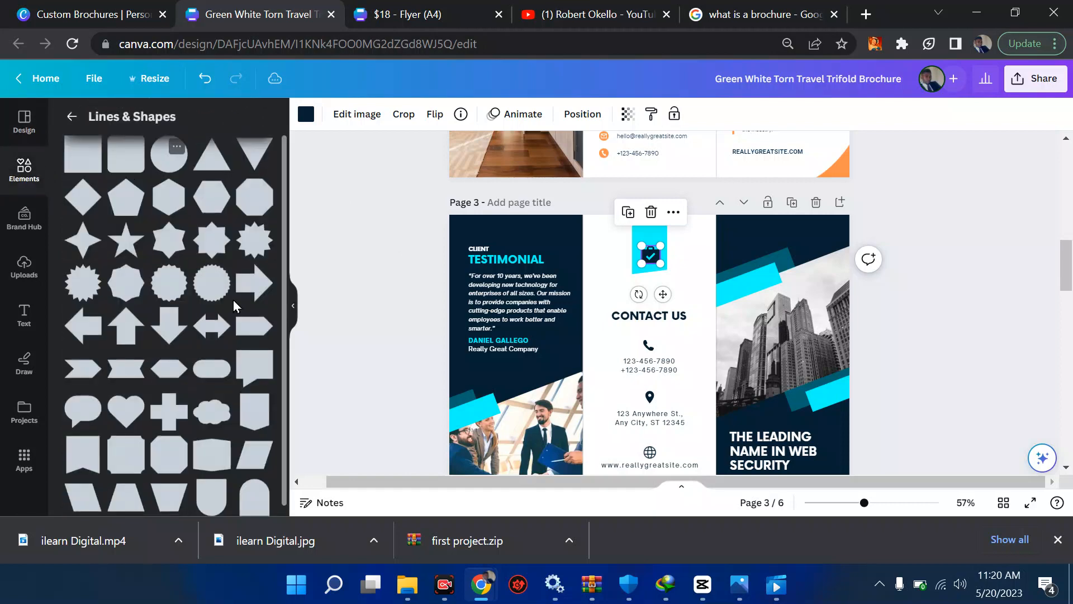
left_click(72, 118)
left_click(158, 128)
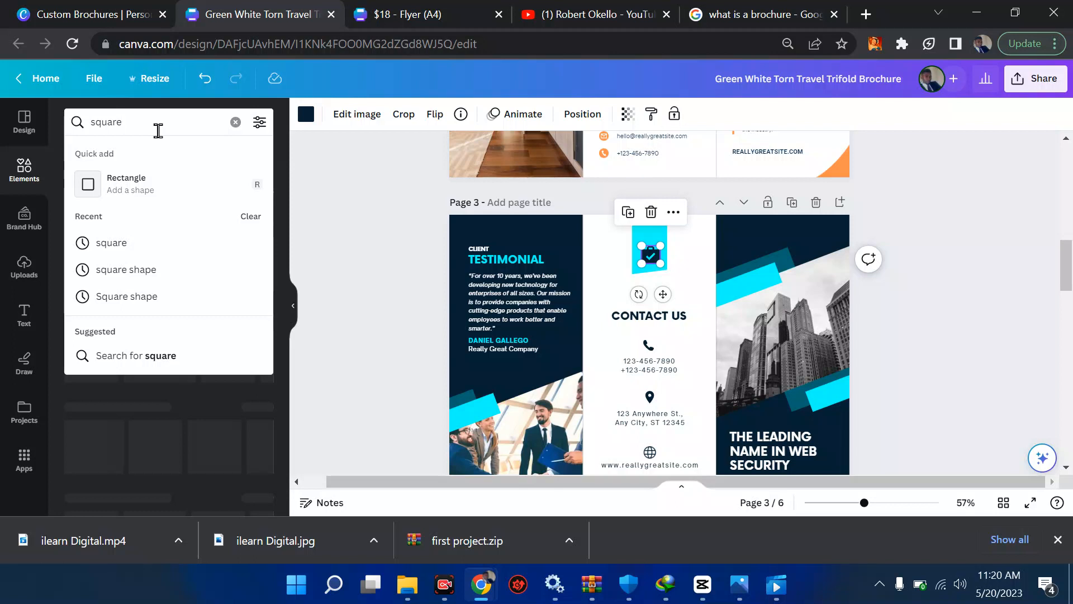
double_click(159, 130)
type("check")
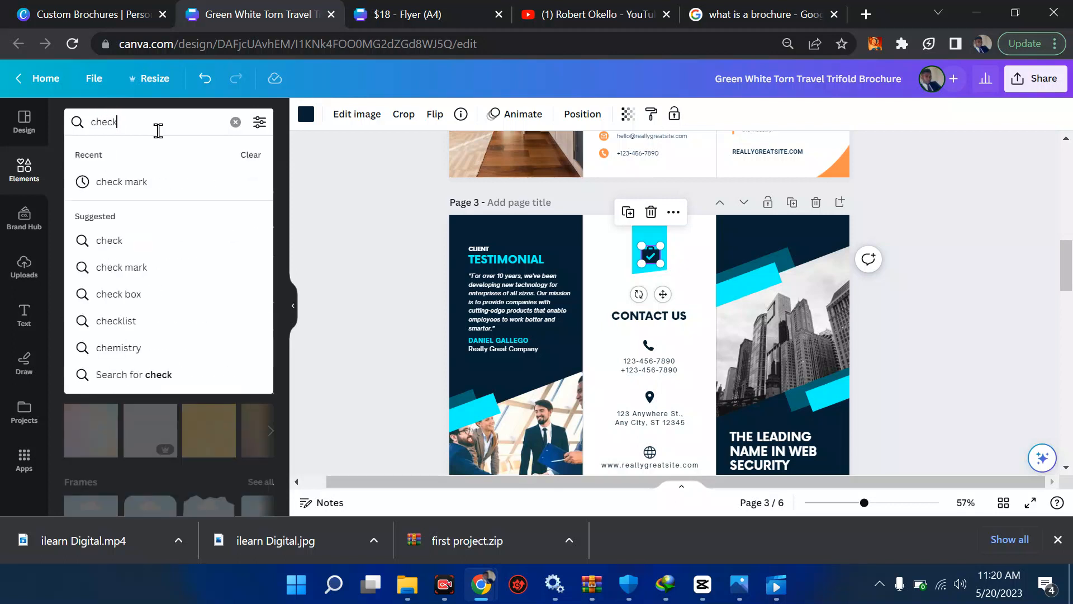
type(" brief")
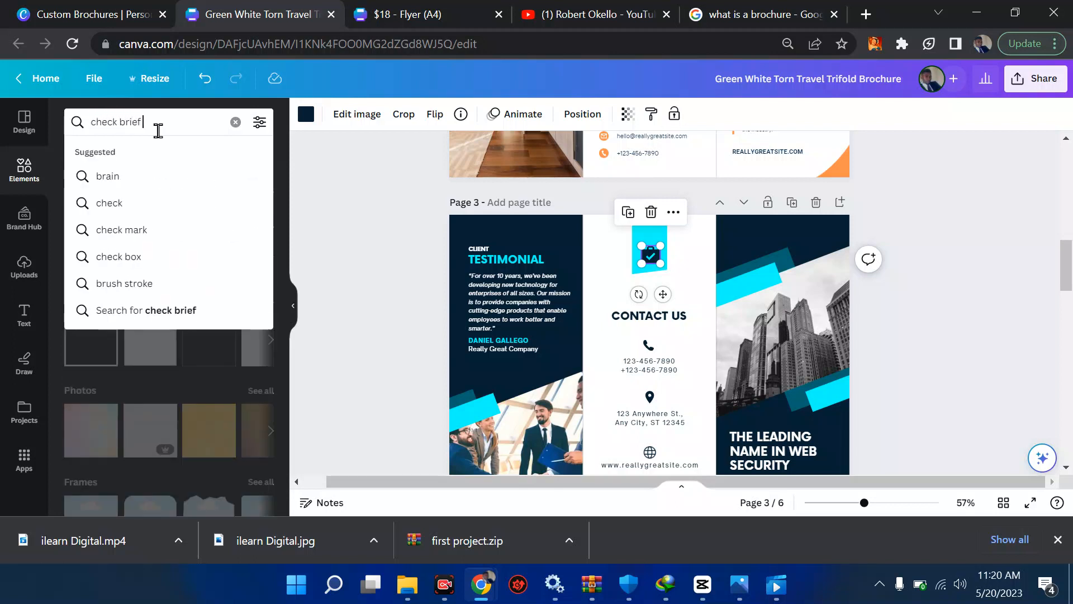
type(" cas")
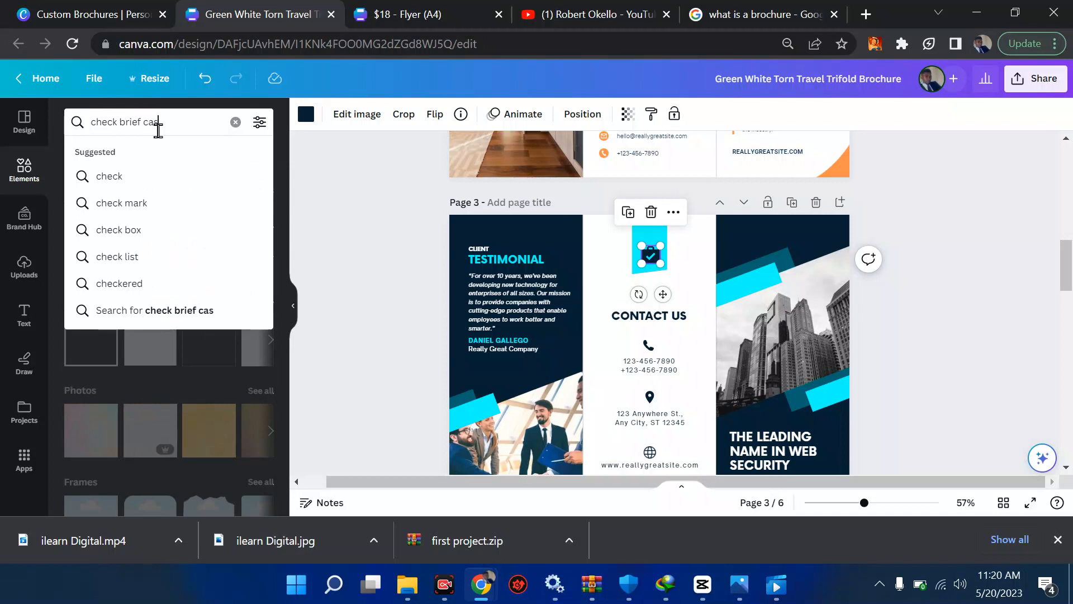
type("e")
key("Return")
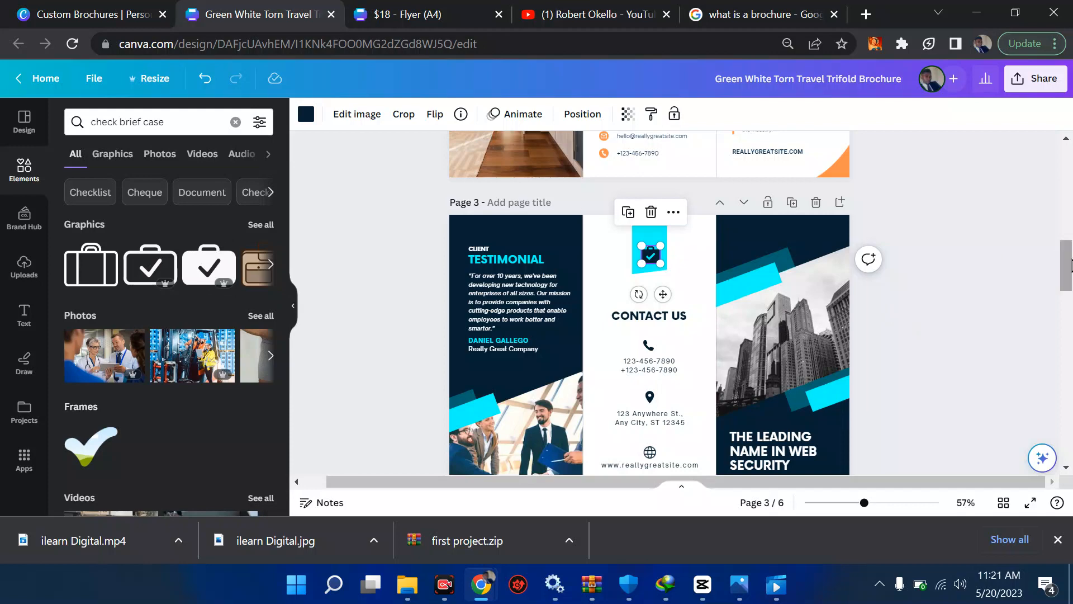
Add the outlined check briefcase graphic to page 6, scale it down and centre it on the cyan banner.
left_click_drag(1071, 266, 1072, 414)
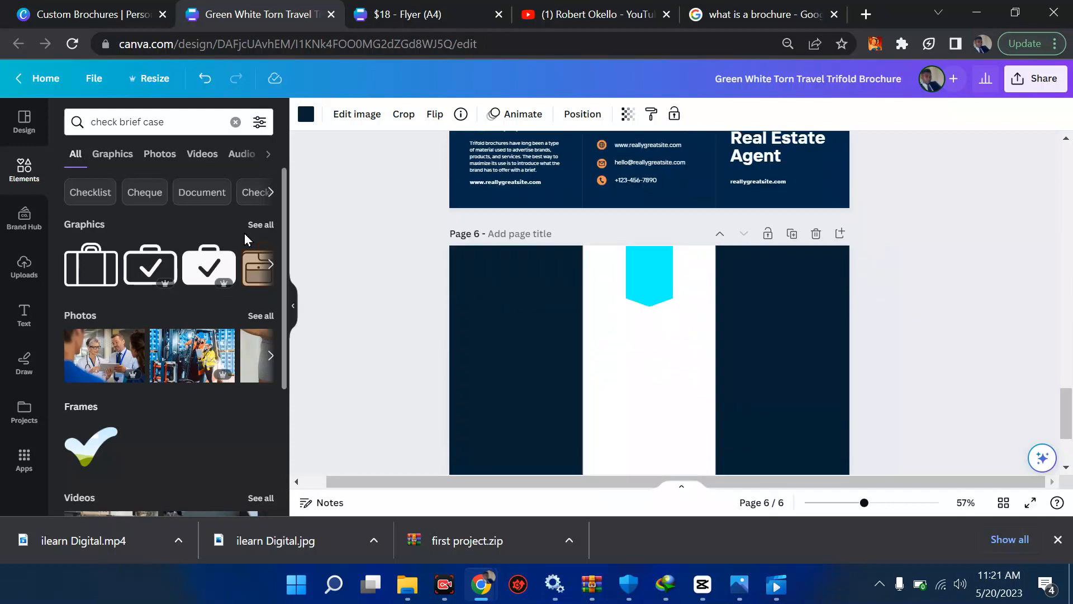
left_click(141, 280)
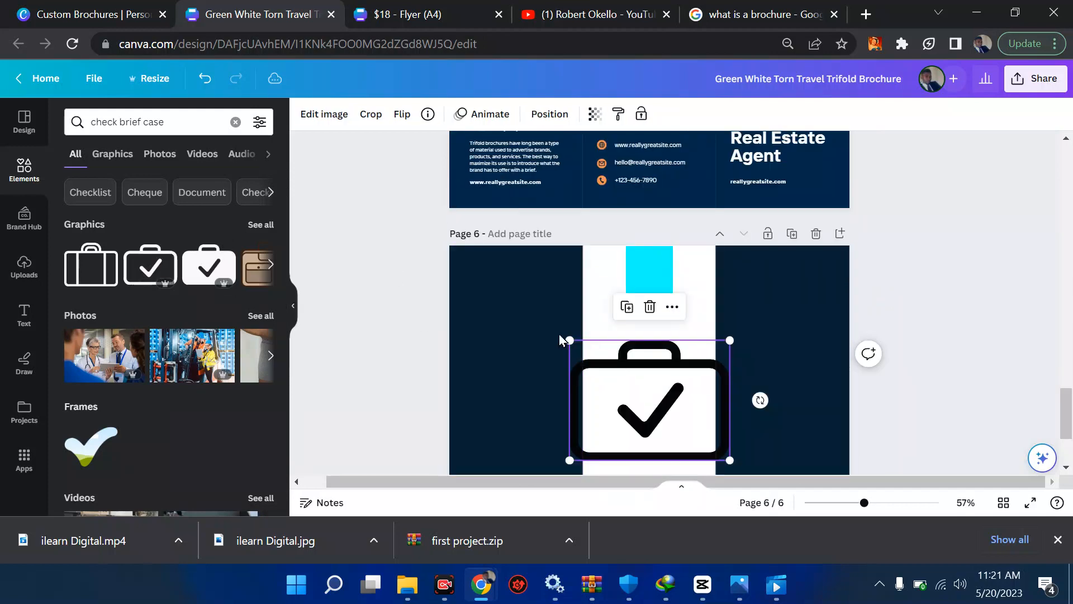
left_click_drag(572, 342, 646, 267)
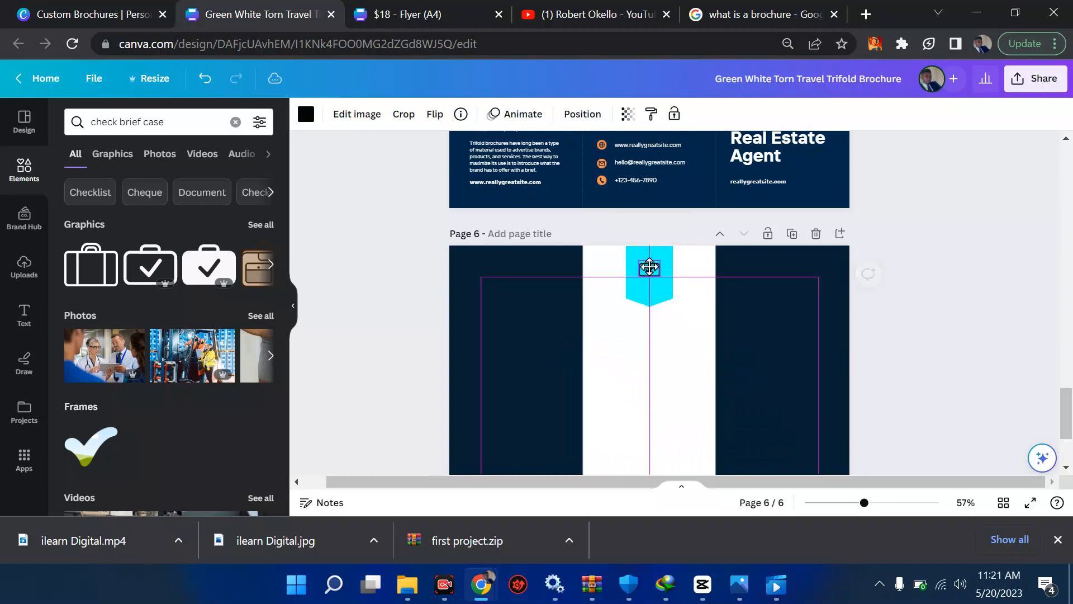
left_click(931, 324)
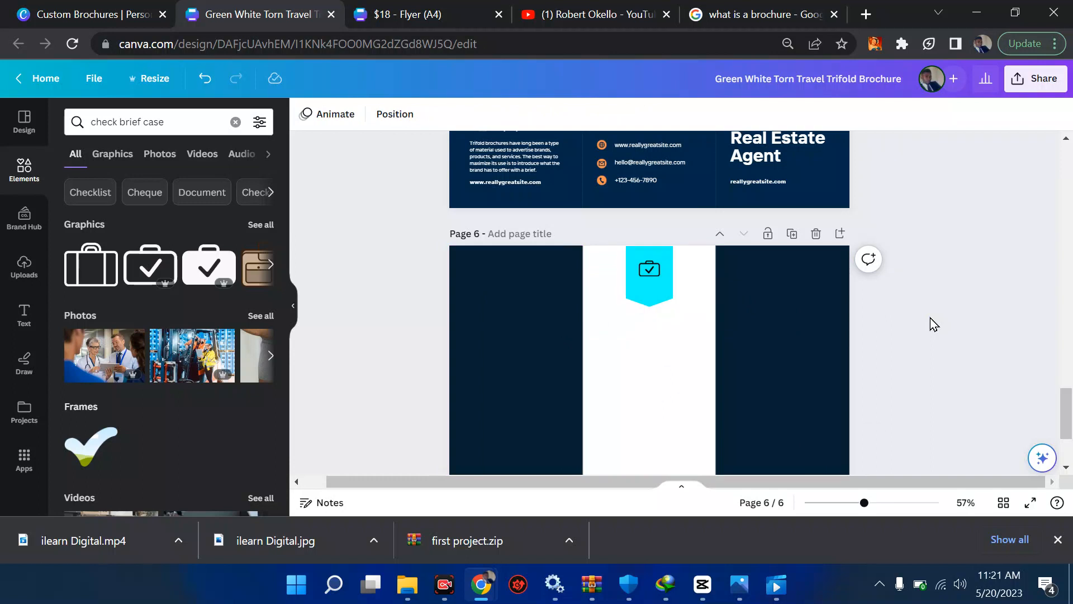
Scale page 6's cyan banner down slightly around the briefcase icon.
left_click(657, 297)
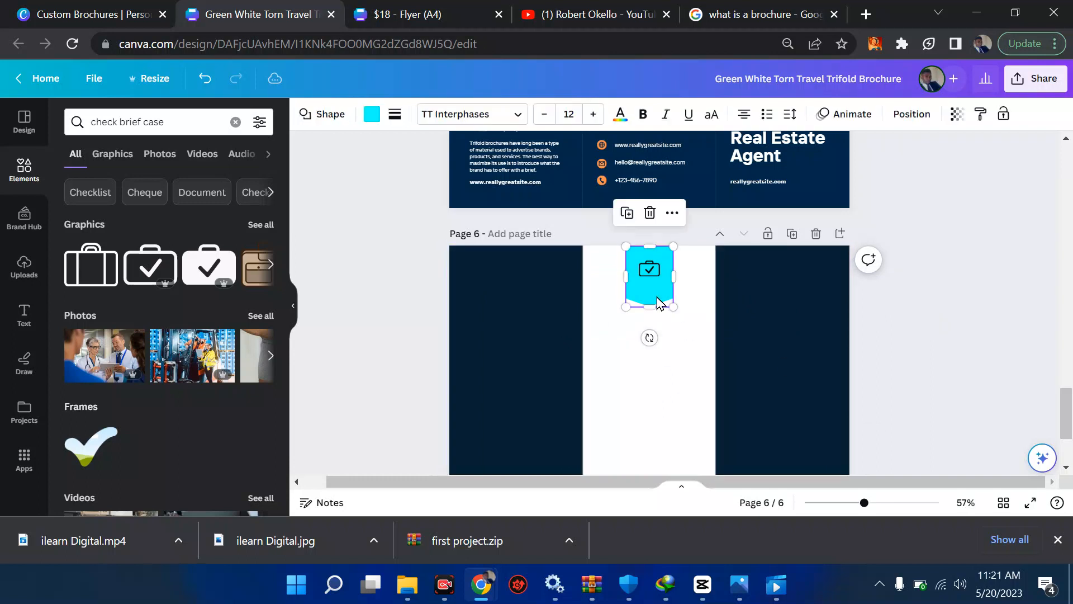
left_click_drag(675, 309, 661, 293)
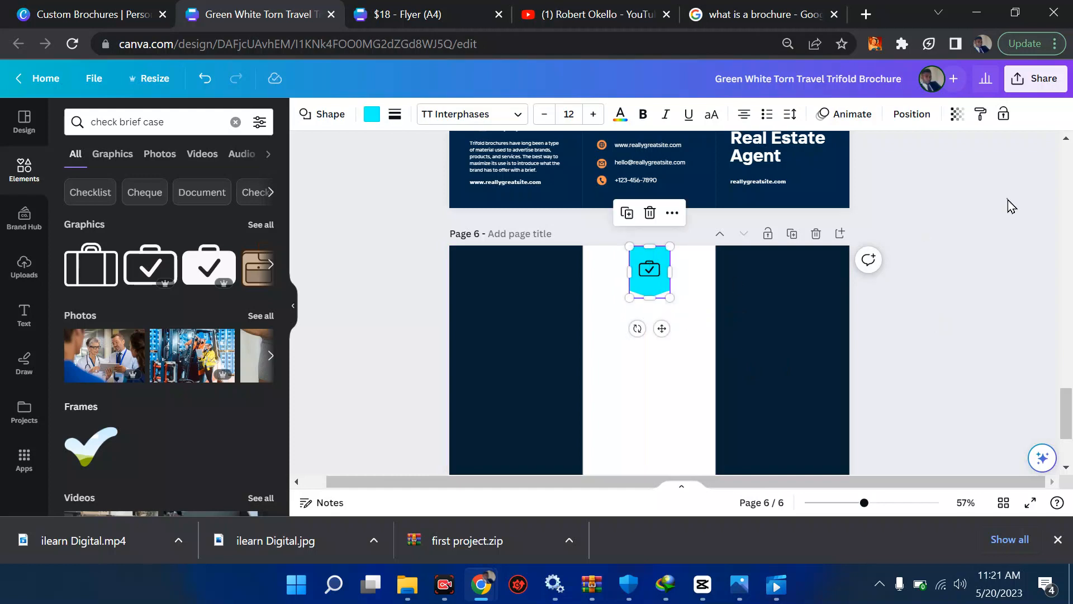
left_click(797, 266)
Browse further briefcase graphics and lock page 3.
scroll(796, 266, "up", 6)
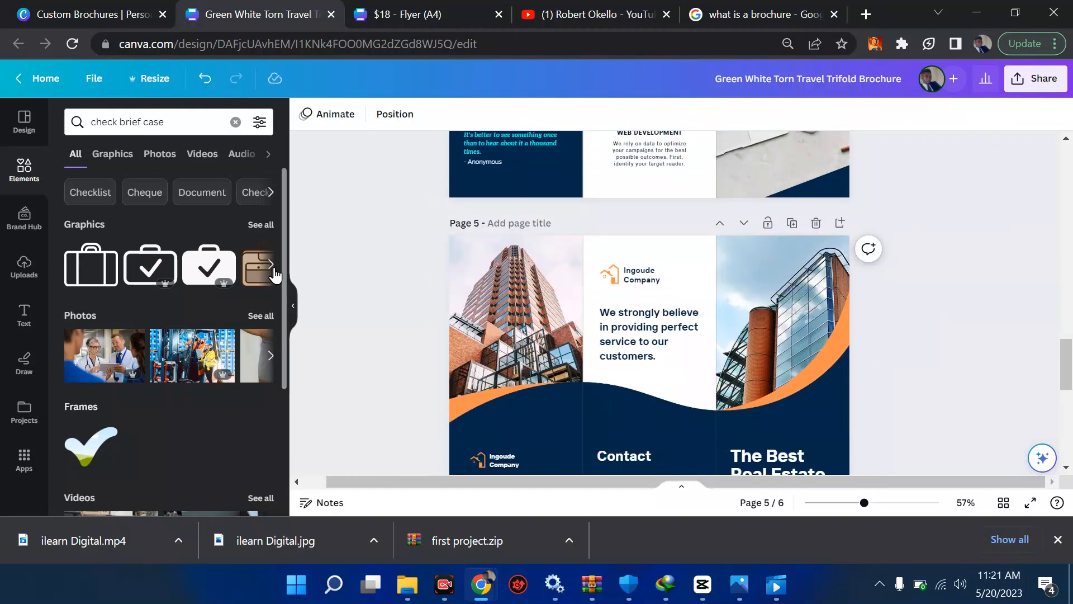
left_click(272, 265)
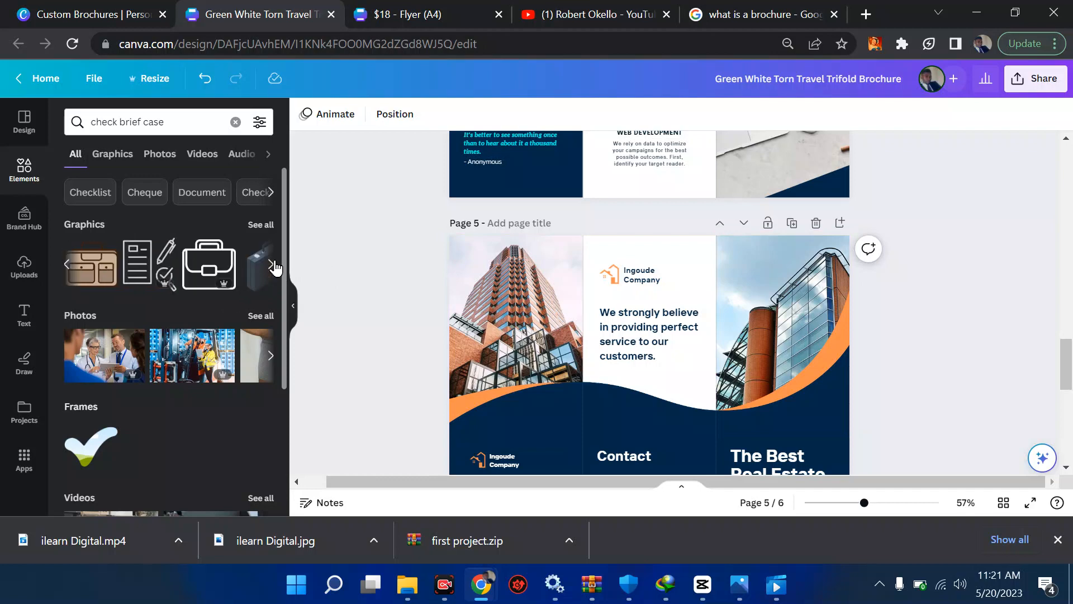
left_click(272, 265)
scroll(723, 346, "up", 5)
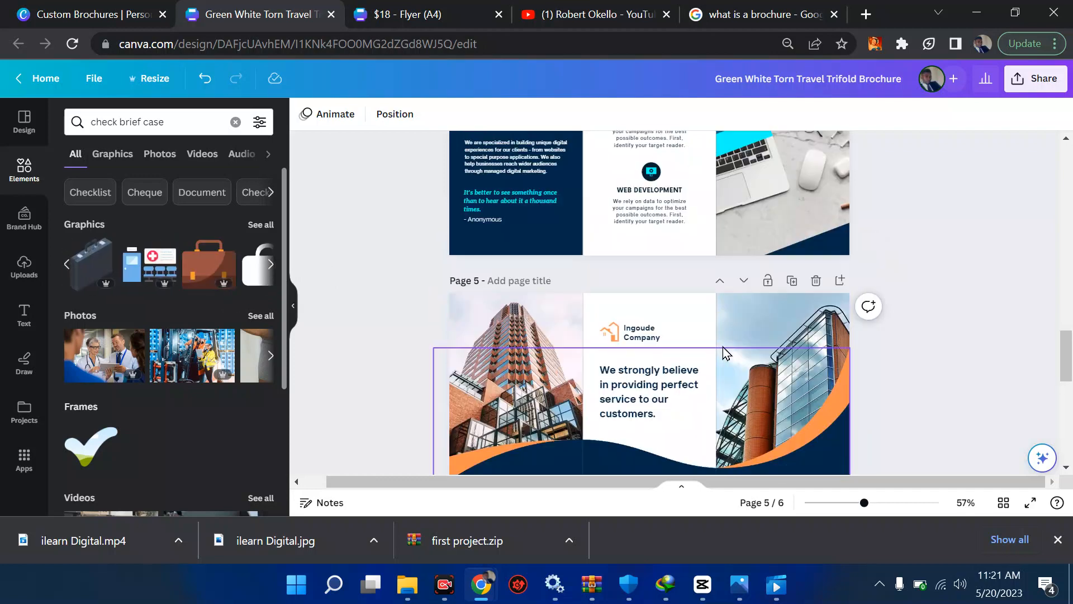
scroll(723, 352, "up", 5)
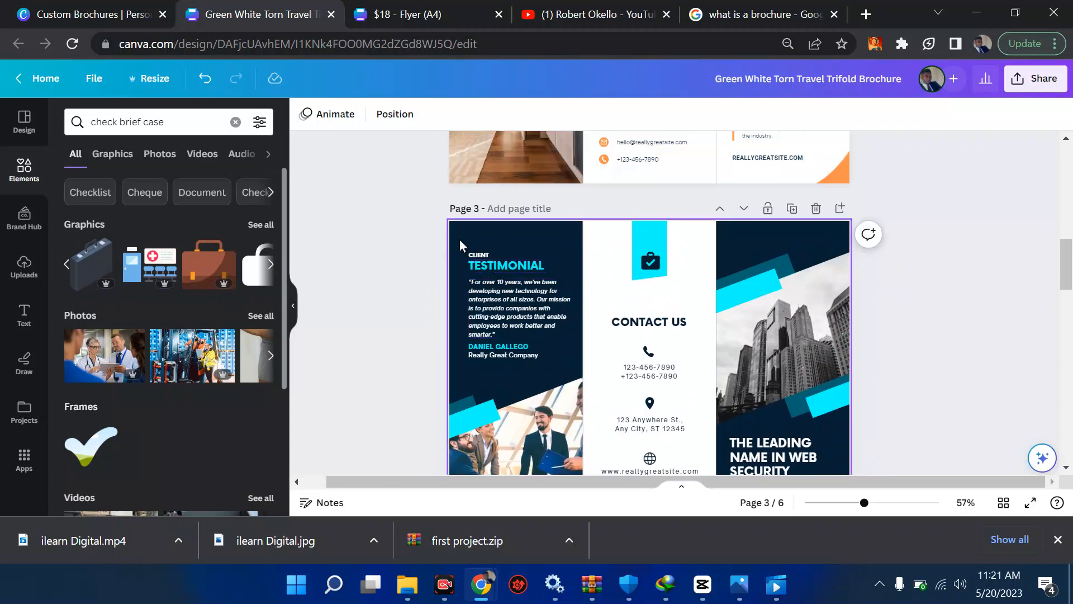
left_click(476, 236)
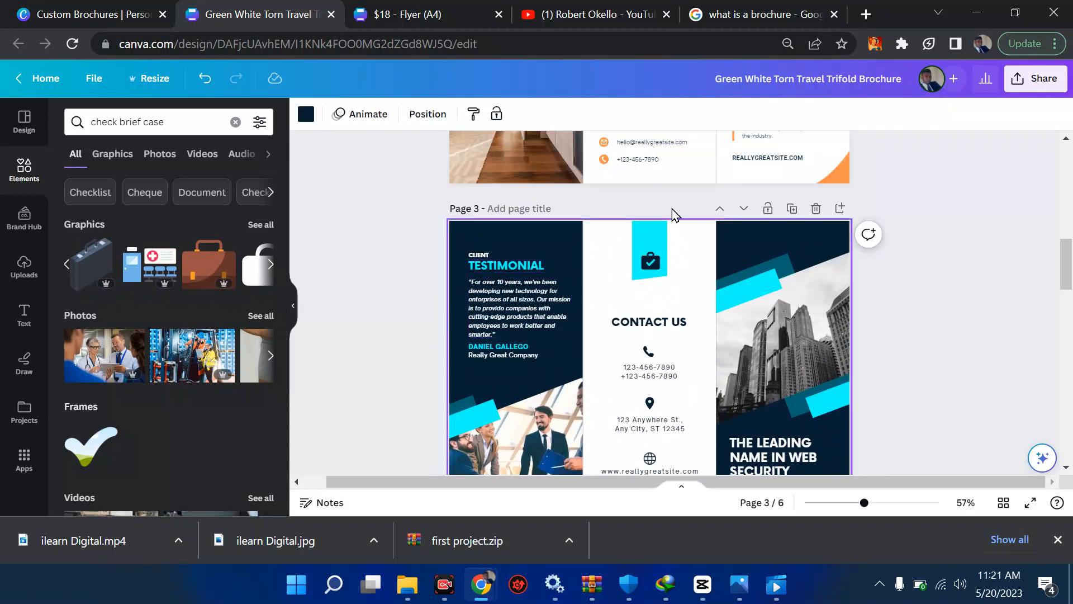
left_click(769, 210)
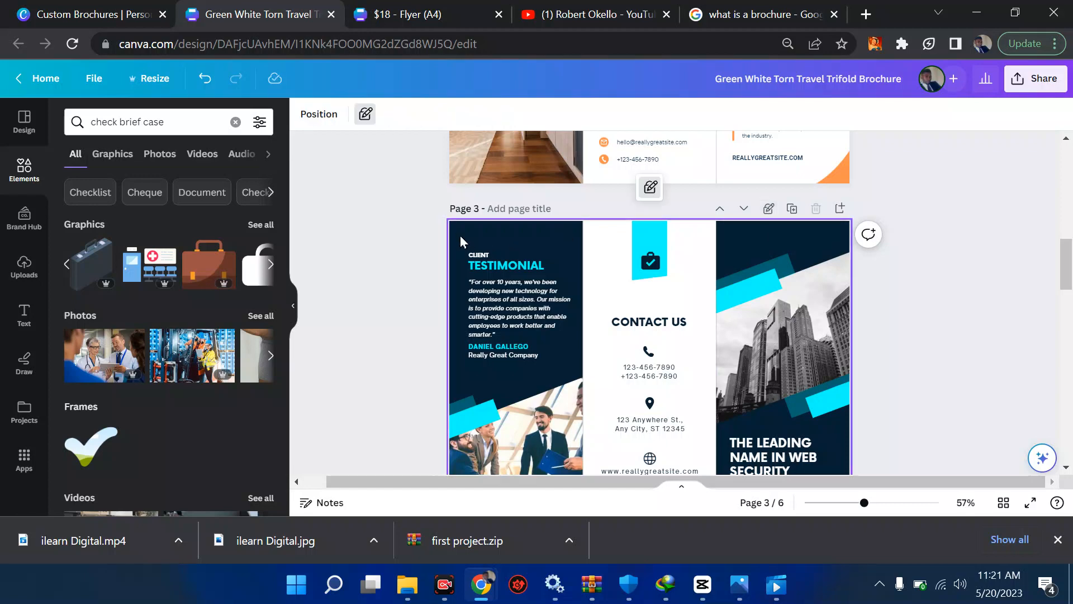
Try to copy the testimonial text block from page 3 onto page 6, and undo the paste.
left_click_drag(461, 236, 553, 359)
scroll(552, 358, "down", 15)
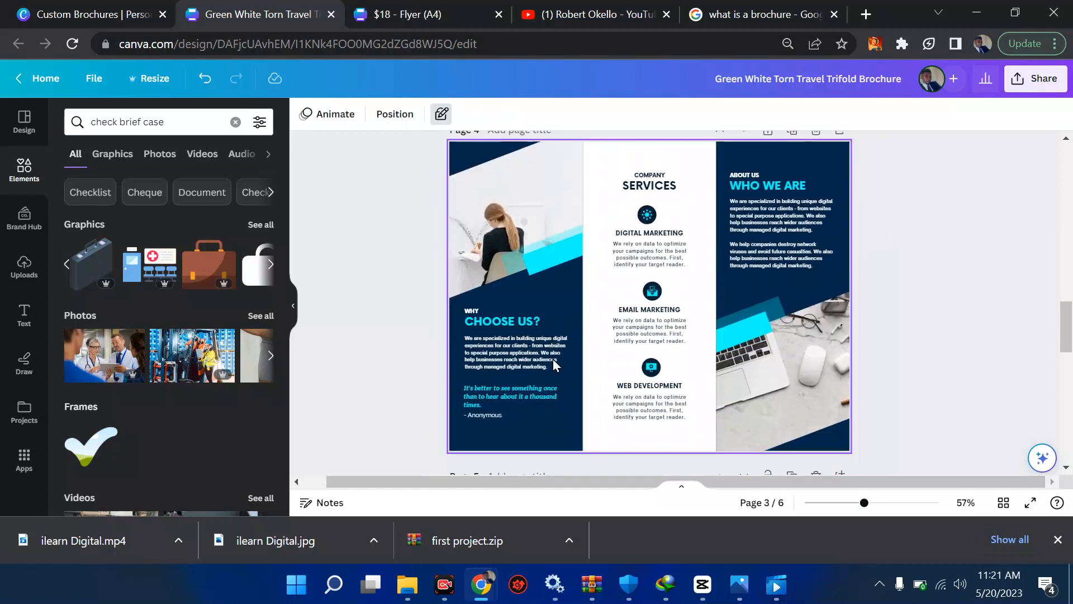
left_click(527, 307)
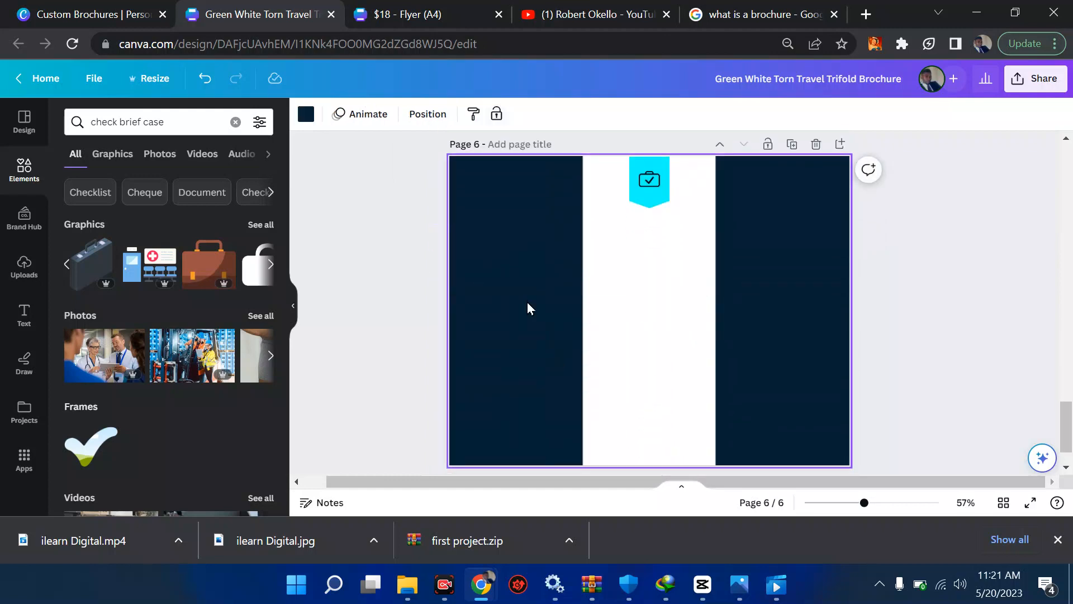
left_click(618, 288)
key("ctrl+v")
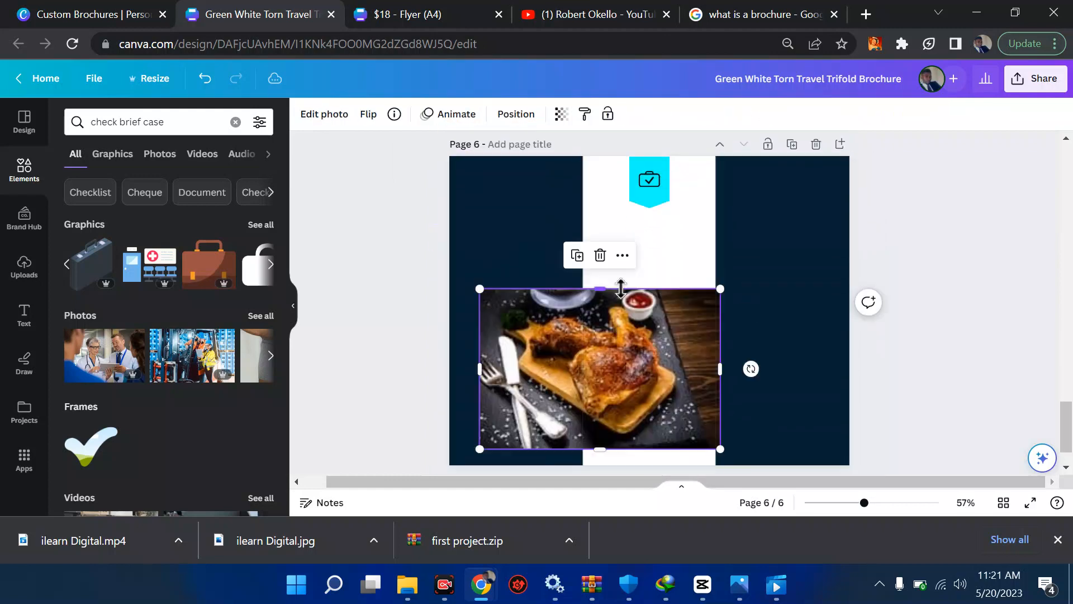
key("ctrl+z")
Reselect the testimonial text block on page 3, paste the clipboard content there and undo it.
scroll(600, 326, "up", 8)
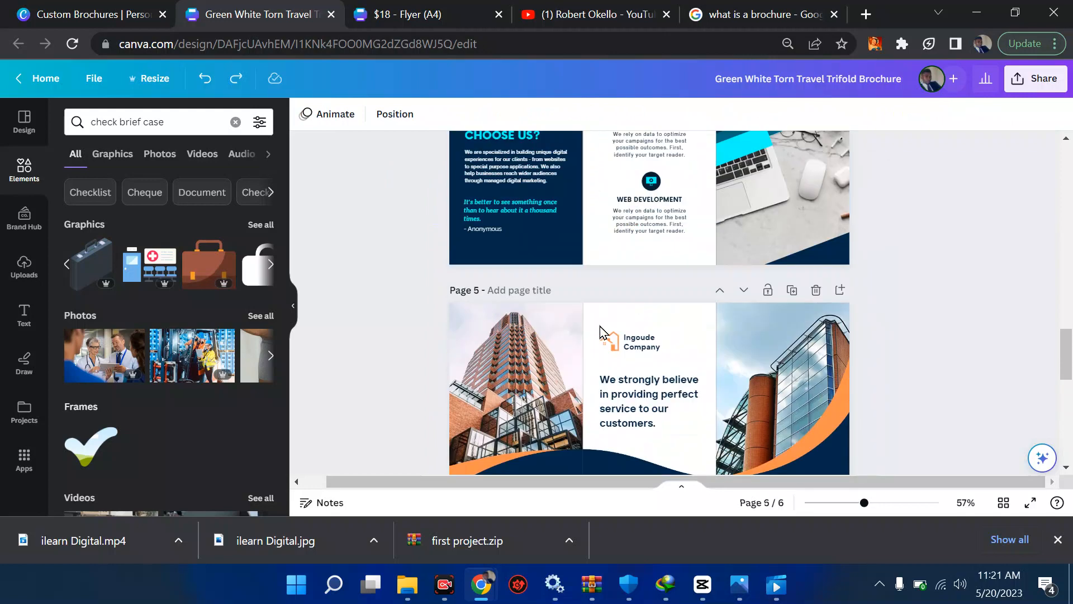
scroll(600, 326, "up", 5)
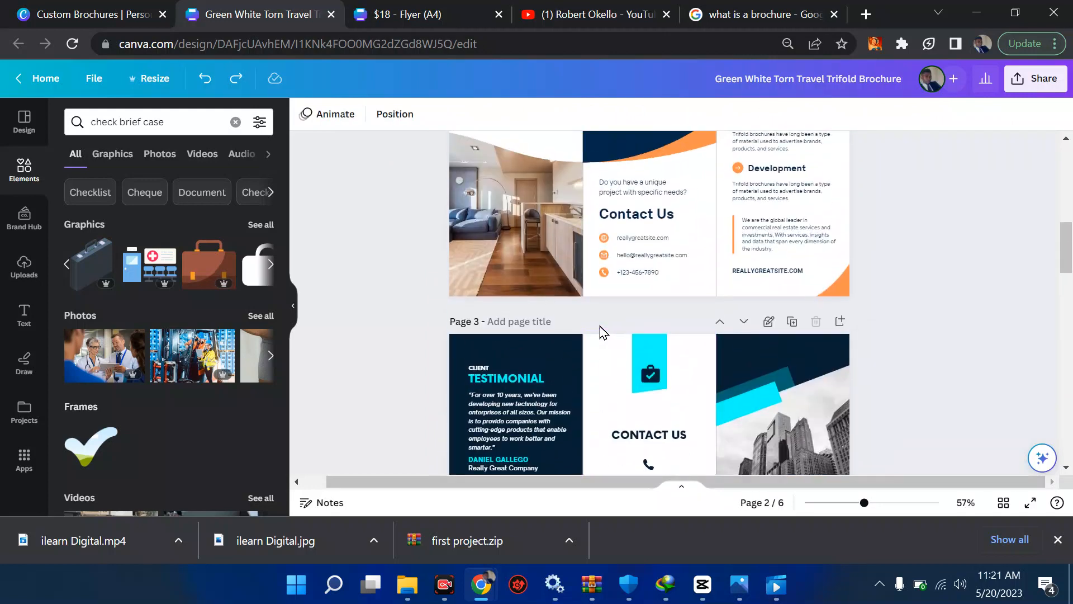
scroll(599, 327, "down", 1)
left_click_drag(406, 205, 542, 337)
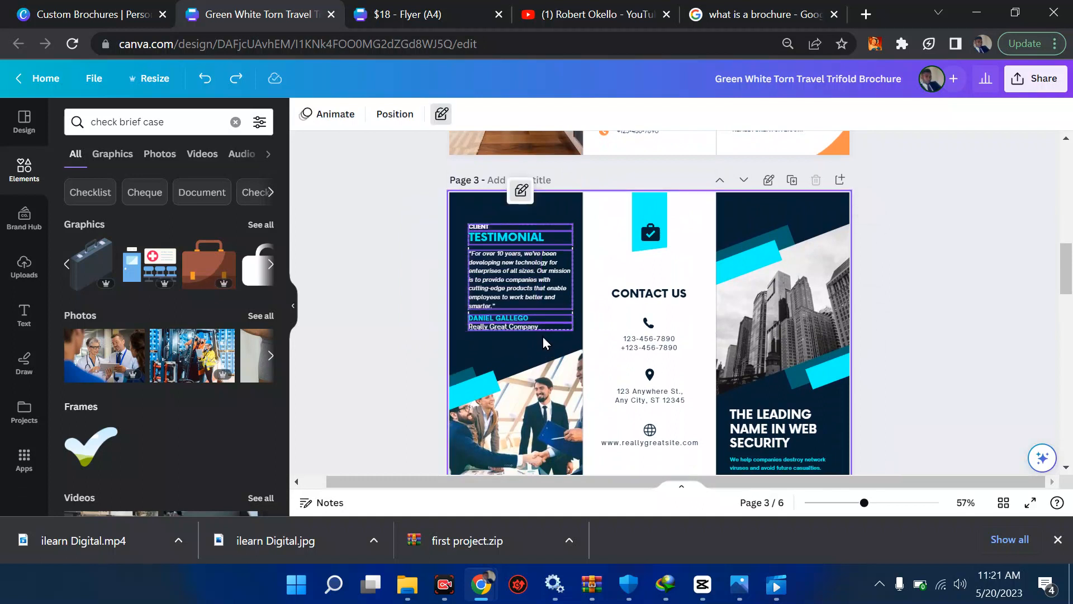
key("ctrl+v")
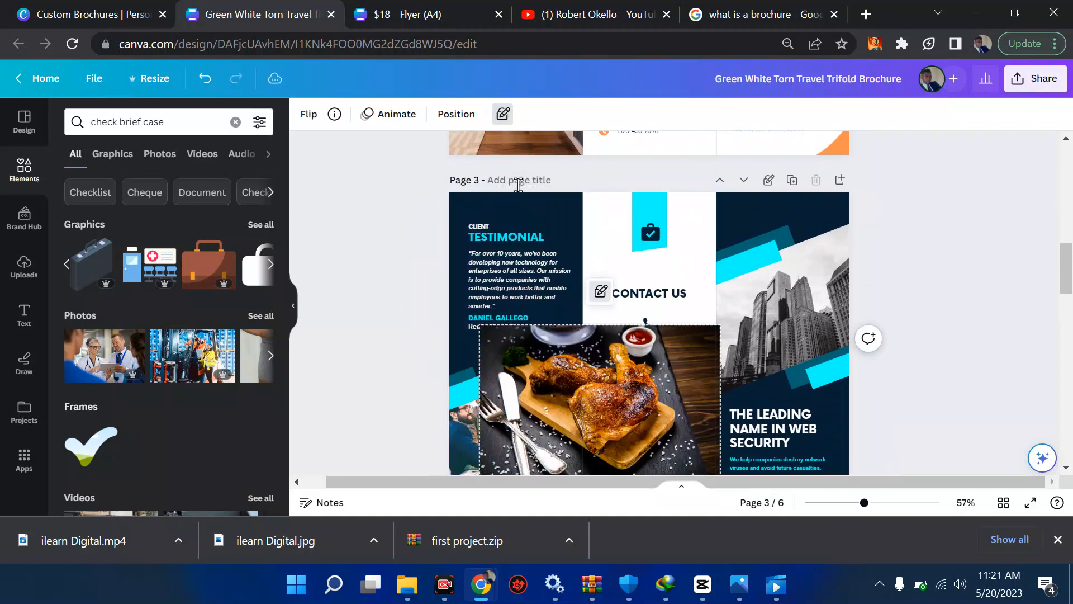
key("ctrl+z")
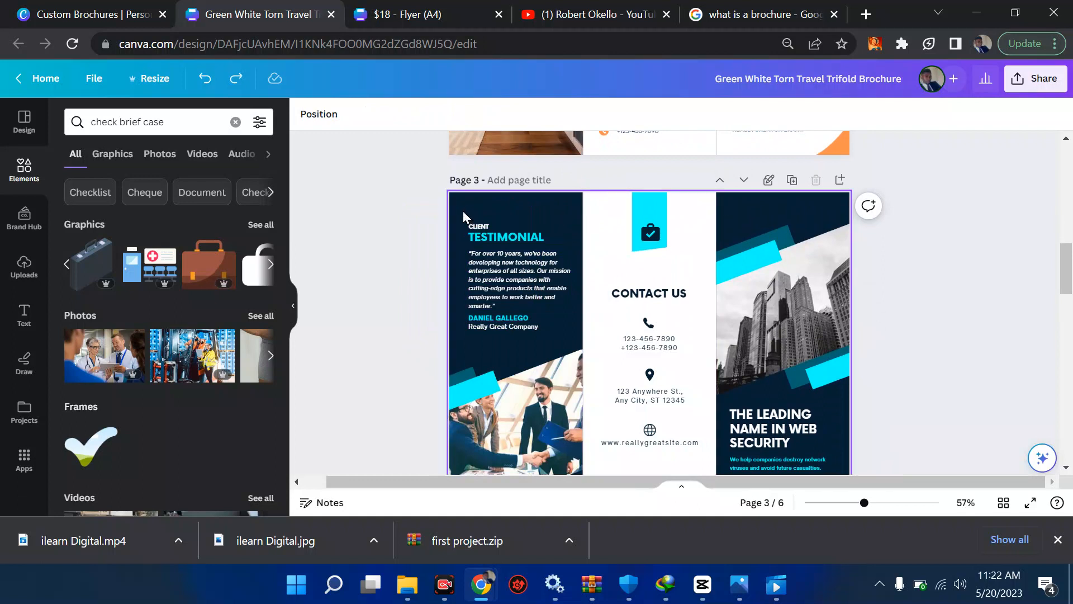
Try changing the lock mode of page 3's testimonial text elements, and undo the change.
left_click_drag(463, 210, 540, 338)
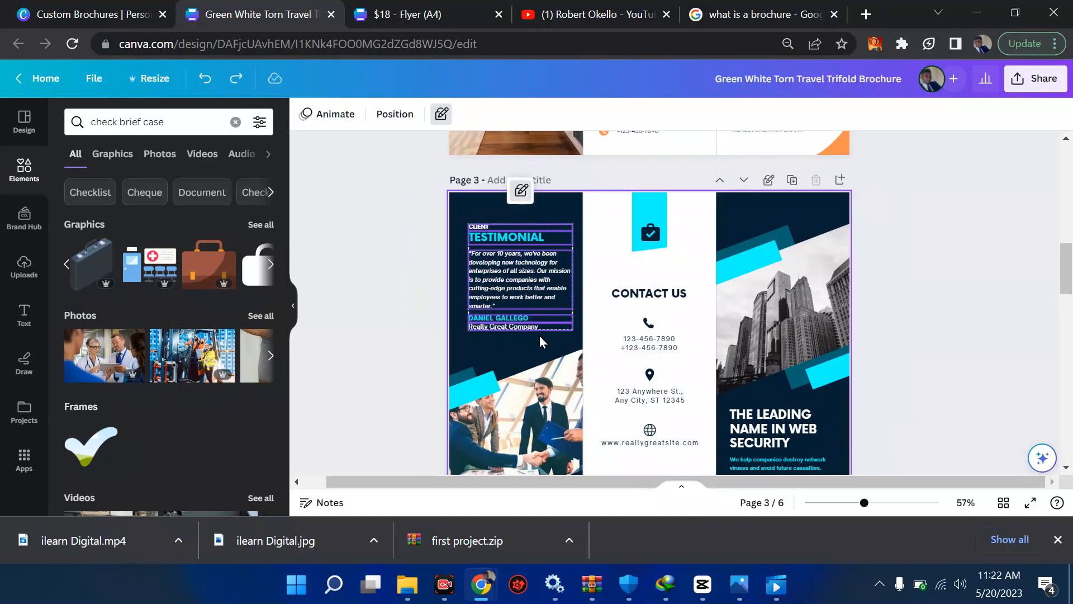
left_click(520, 193)
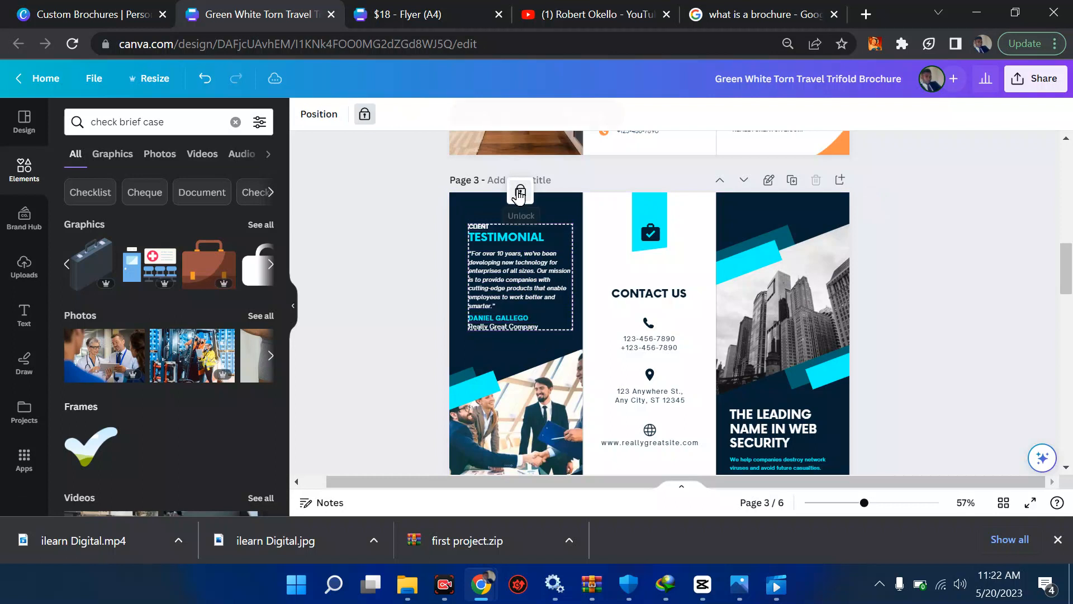
left_click(460, 208)
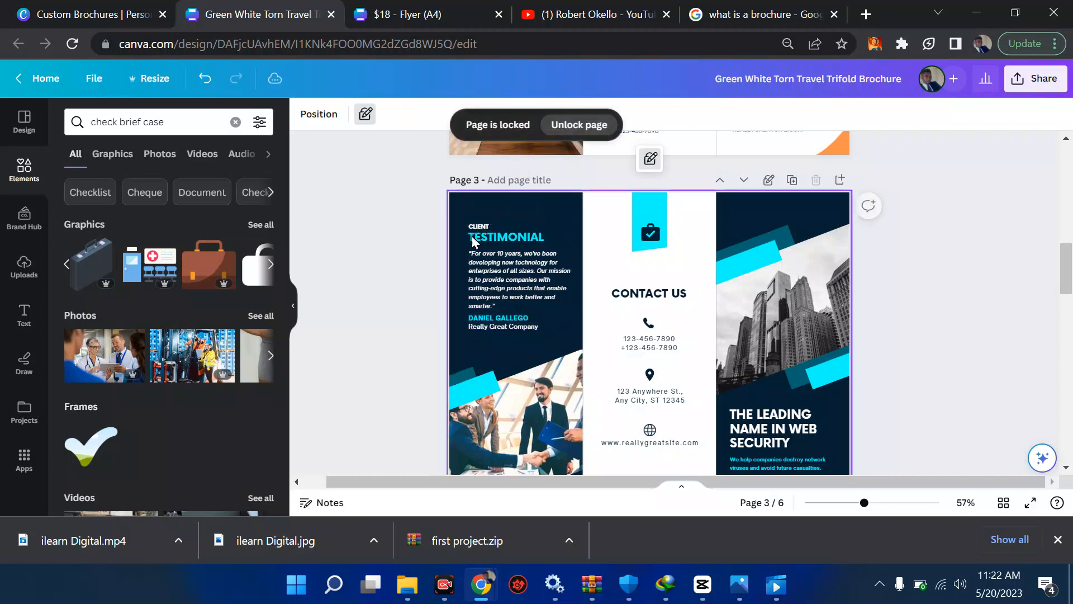
key("ctrl+z")
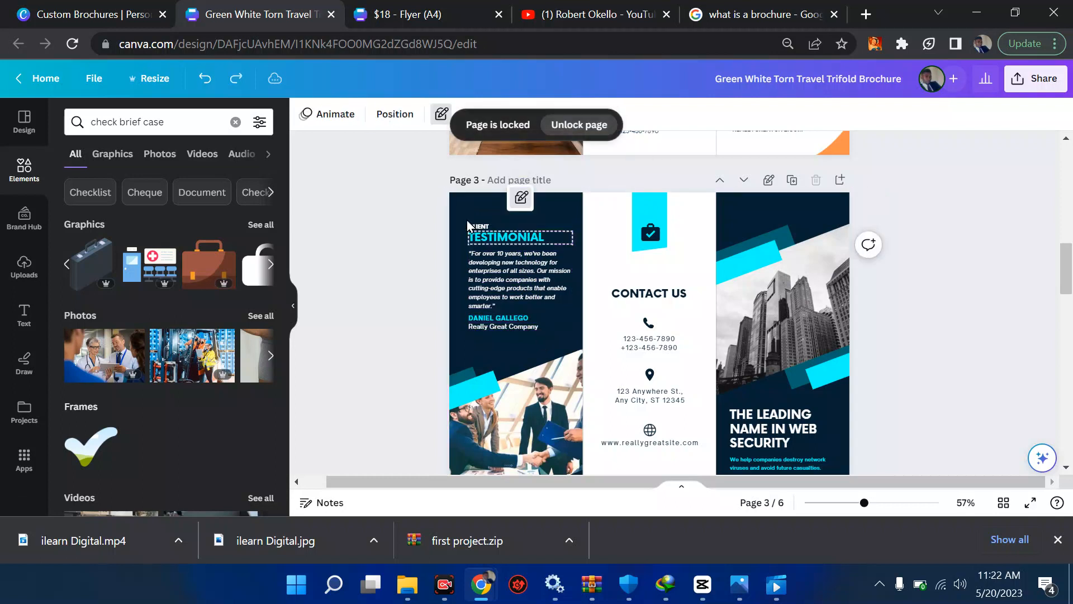
Try to copy the testimonial text from locked page 3 onto page 6, and delete the food photo pasted there.
left_click(404, 223)
left_click_drag(411, 210, 535, 344)
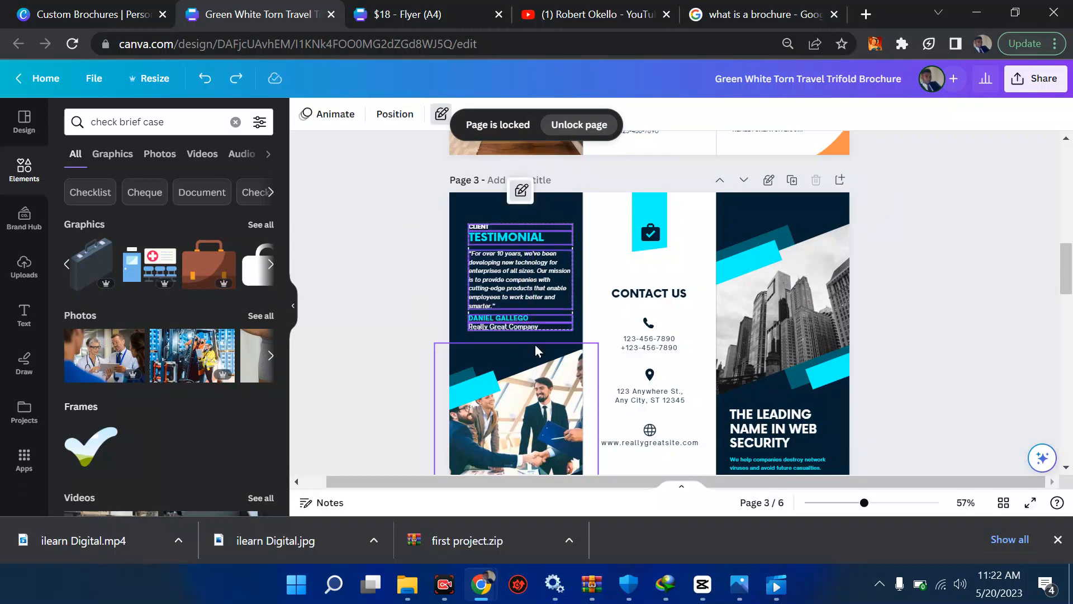
left_click(414, 311)
left_click_drag(430, 324, 517, 225)
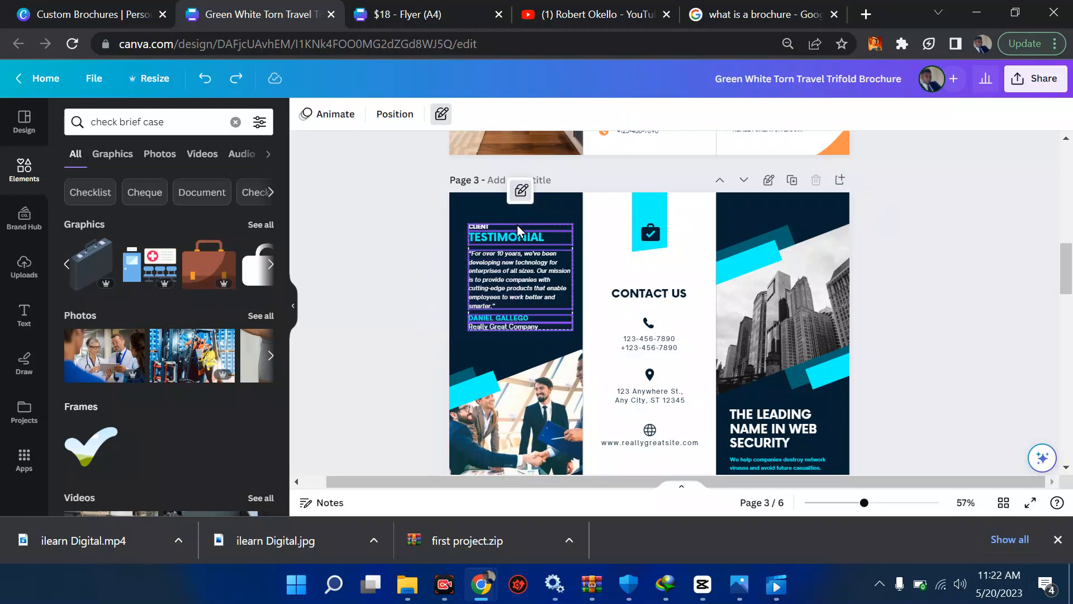
scroll(518, 225, "down", 15)
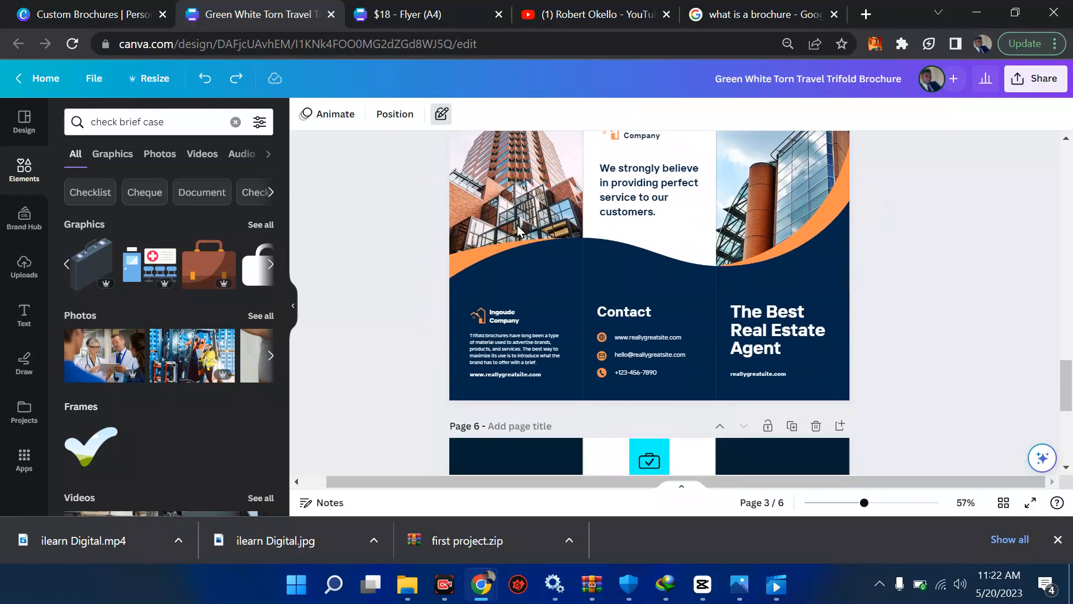
scroll(518, 225, "down", 3)
left_click(538, 371)
key("ctrl+v")
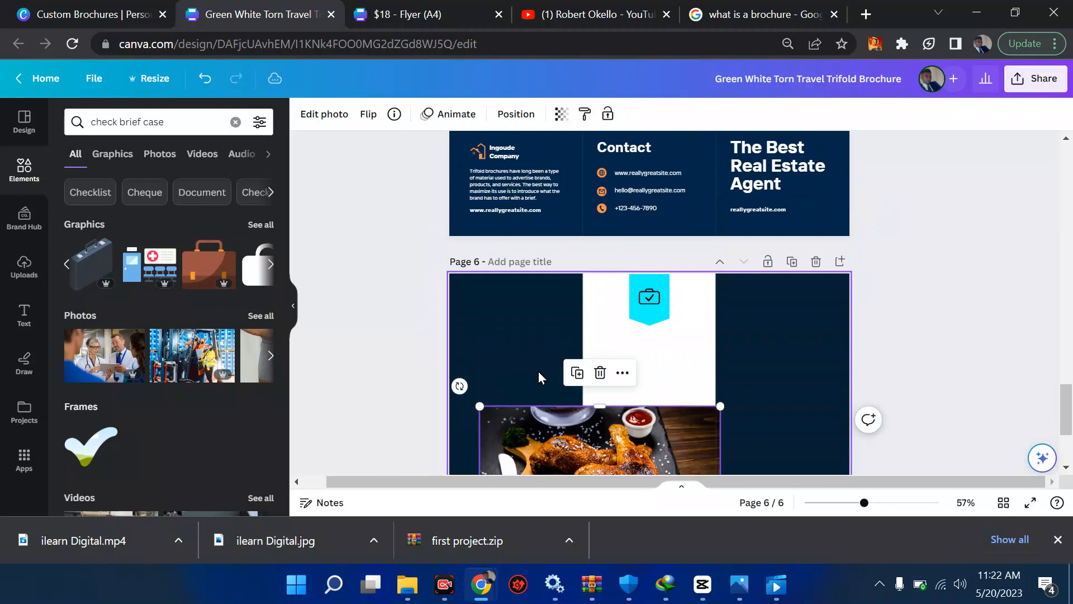
scroll(611, 400, "down", 3)
scroll(611, 401, "up", 1)
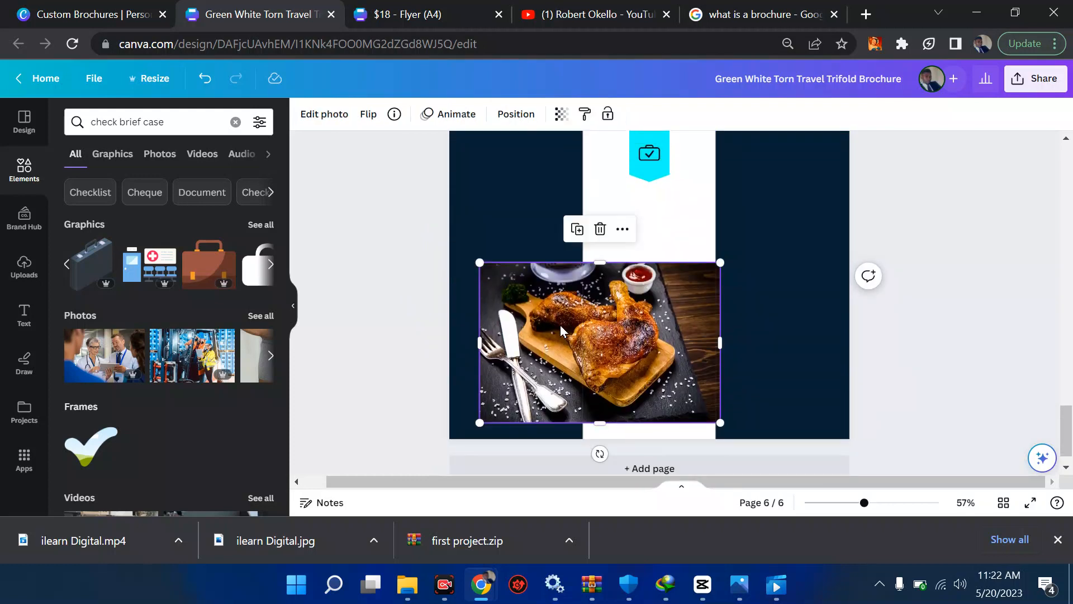
key("Delete")
Fully lock the business handshake photo on page 3.
scroll(560, 324, "up", 10)
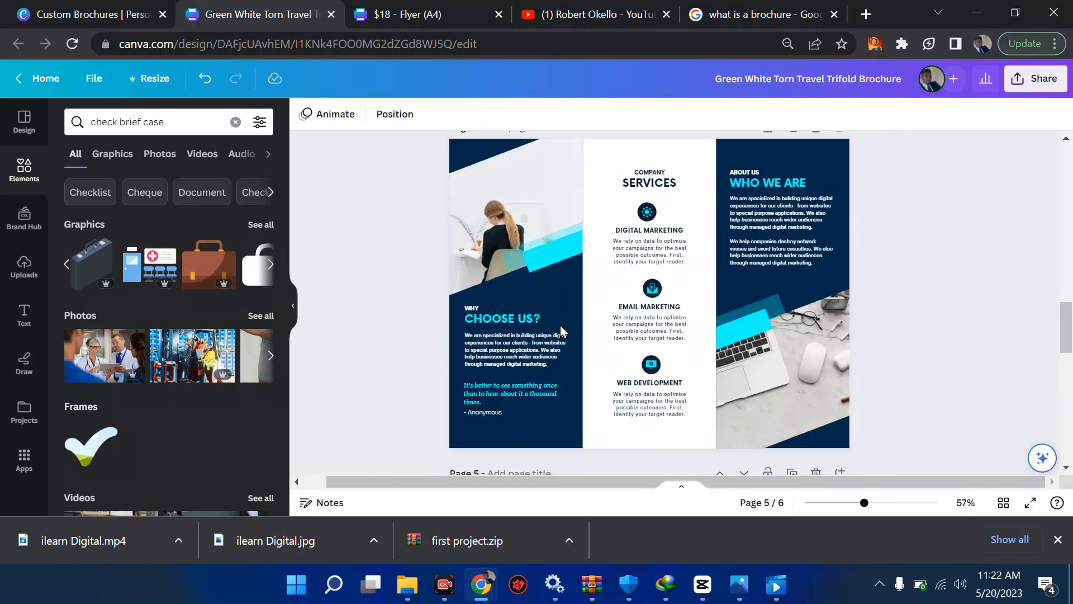
scroll(560, 324, "up", 8)
scroll(561, 325, "down", 3)
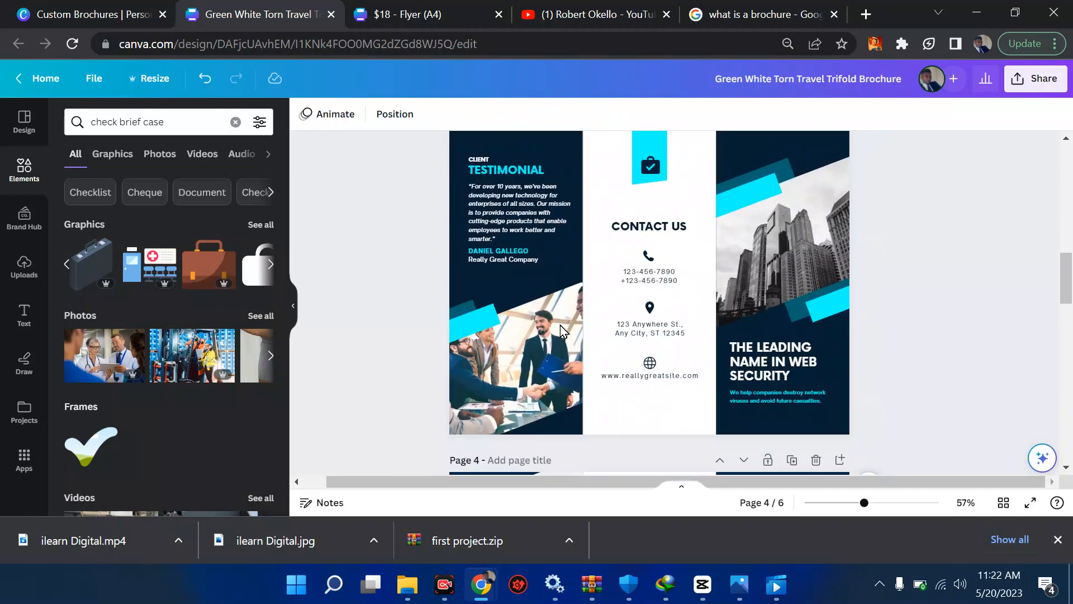
scroll(560, 330, "down", 1)
left_click(560, 327)
scroll(560, 324, "up", 1)
scroll(560, 325, "down", 1)
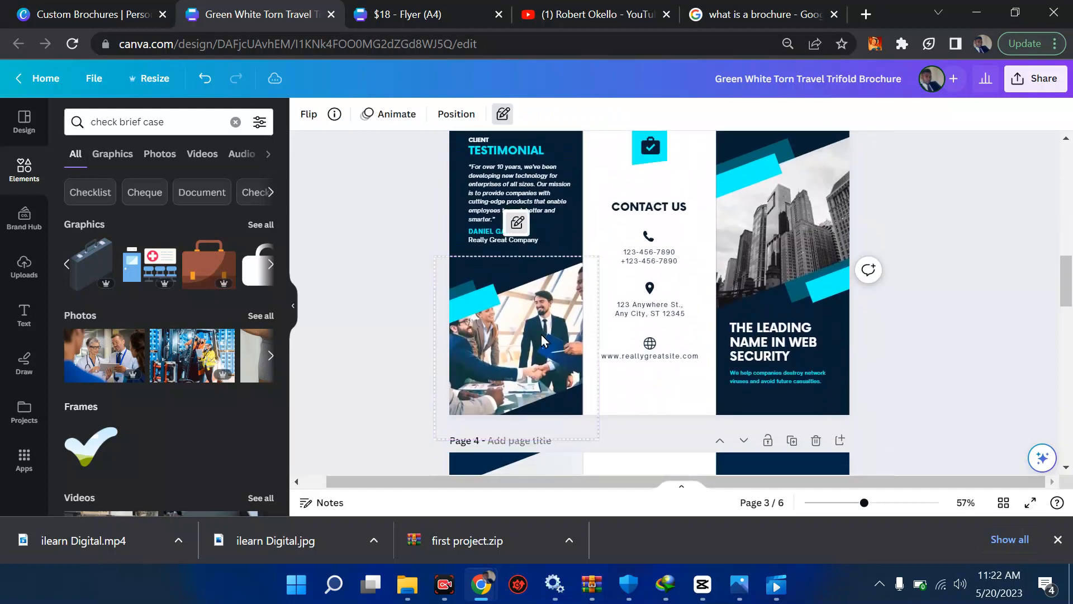
left_click(502, 119)
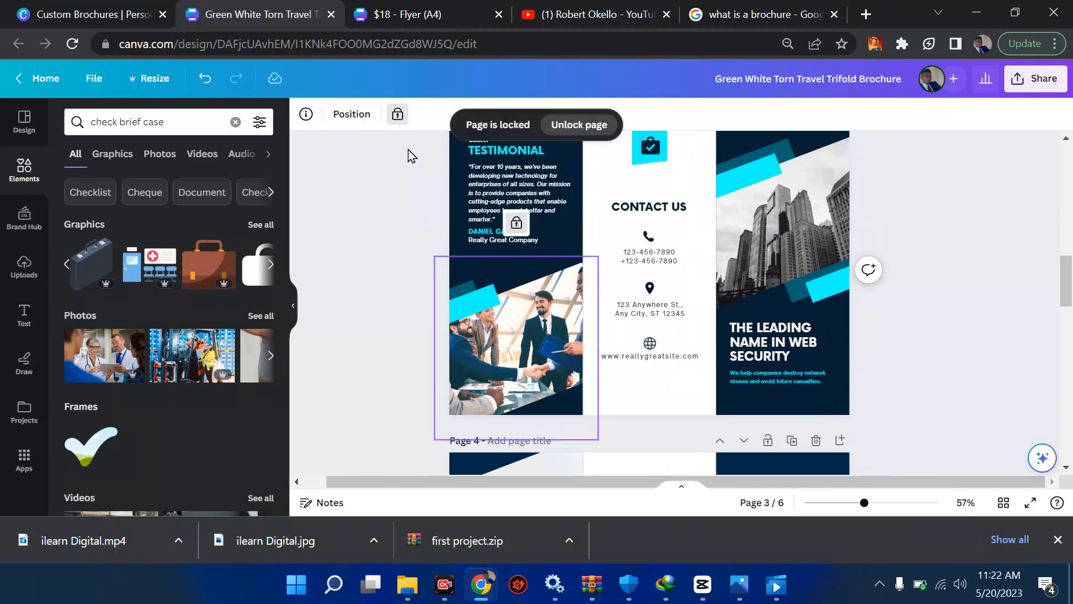
Try to move the selected testimonial text block on locked page 3.
left_click(494, 174)
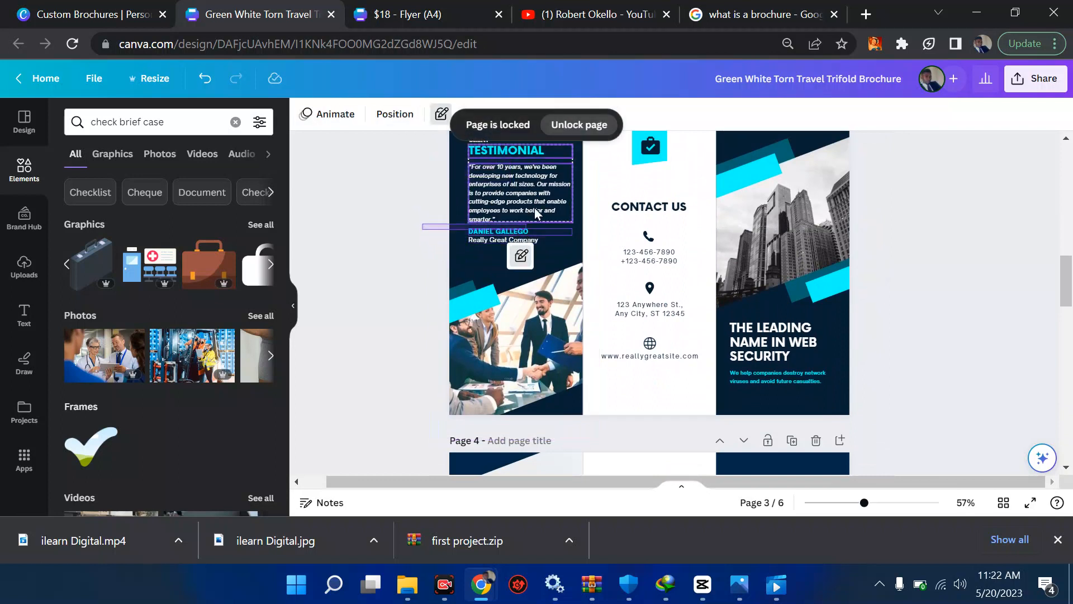
left_click_drag(410, 261, 535, 132)
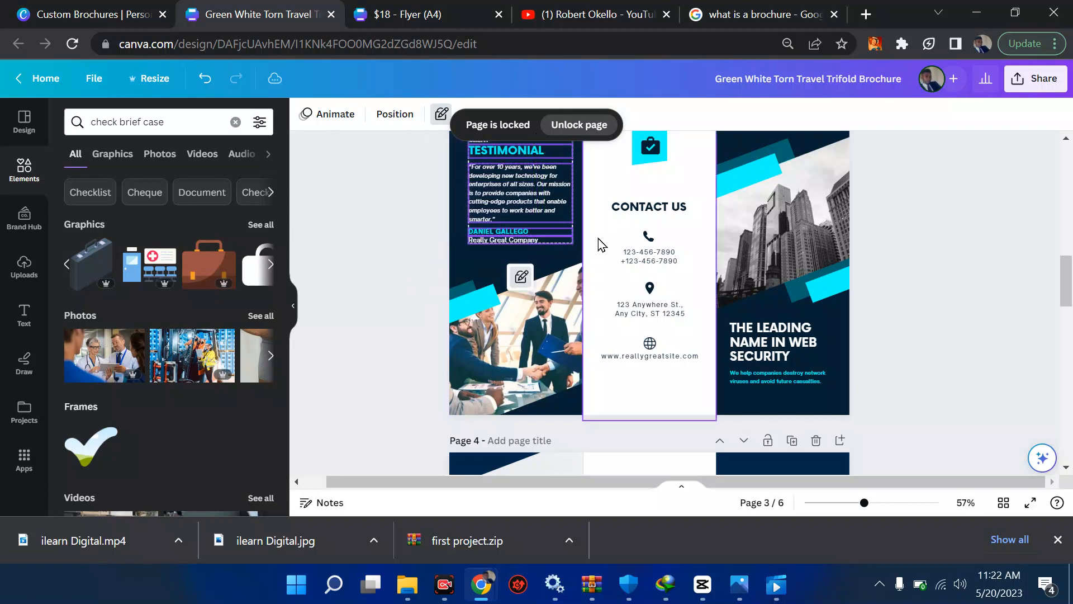
left_click_drag(529, 195, 718, 274)
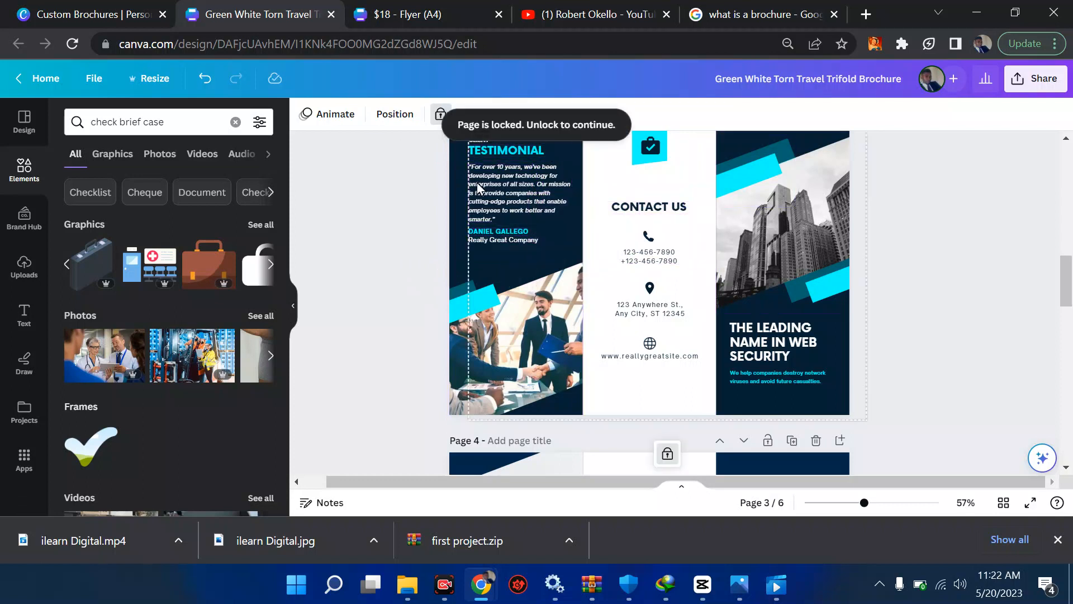
left_click(477, 182)
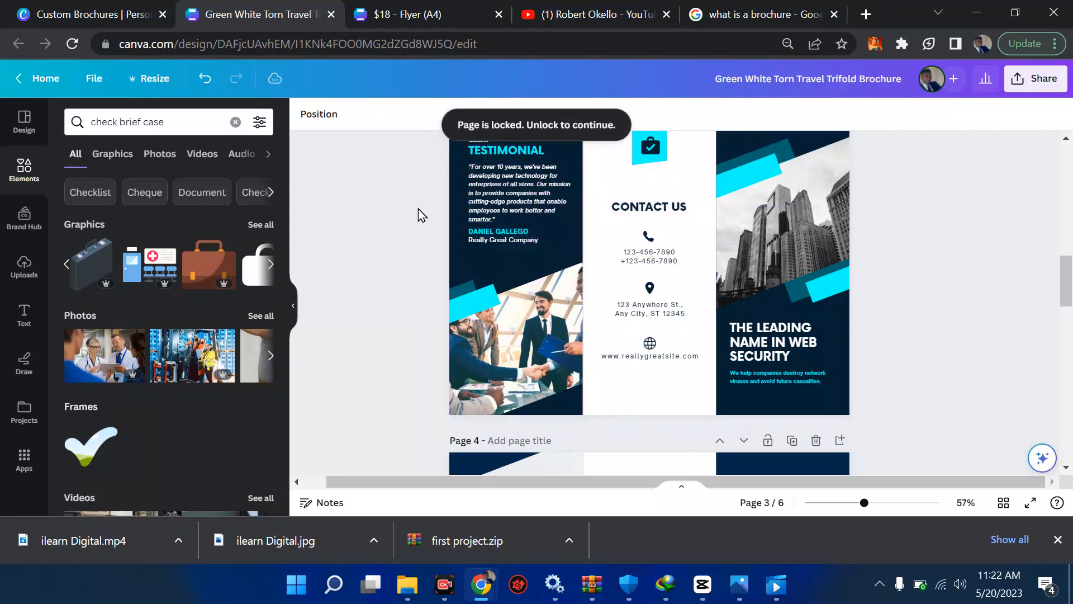
Fully lock the testimonial quote on page 3, and try unlocking the selected testimonial text.
left_click(490, 176)
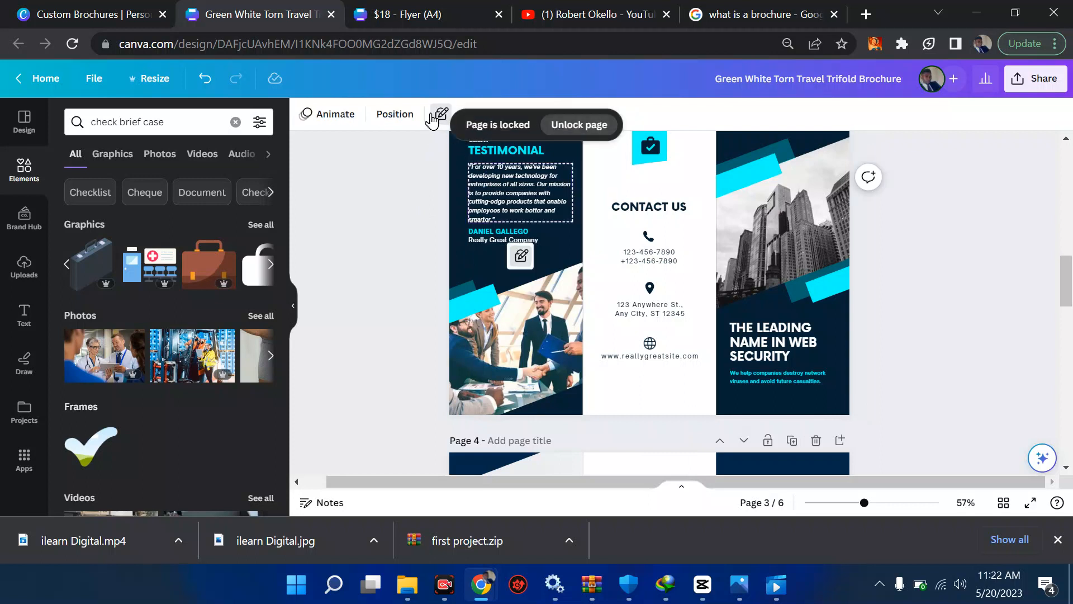
left_click(440, 114)
left_click_drag(417, 234, 543, 135)
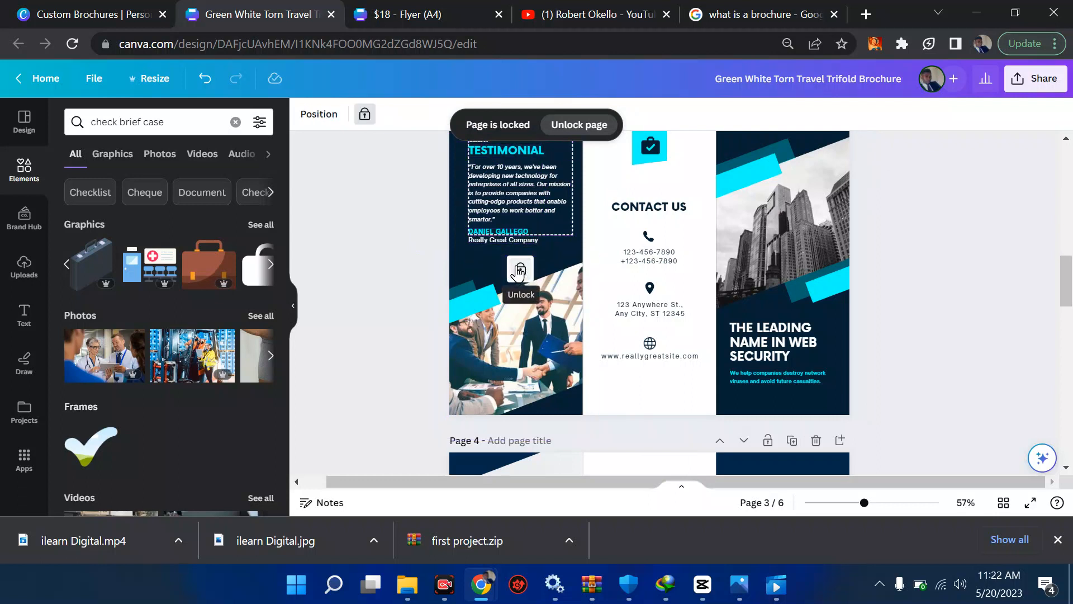
left_click(519, 272)
Select page 3's testimonial text elements together and unlock the page.
left_click_drag(376, 230, 551, 224)
left_click_drag(420, 263, 548, 130)
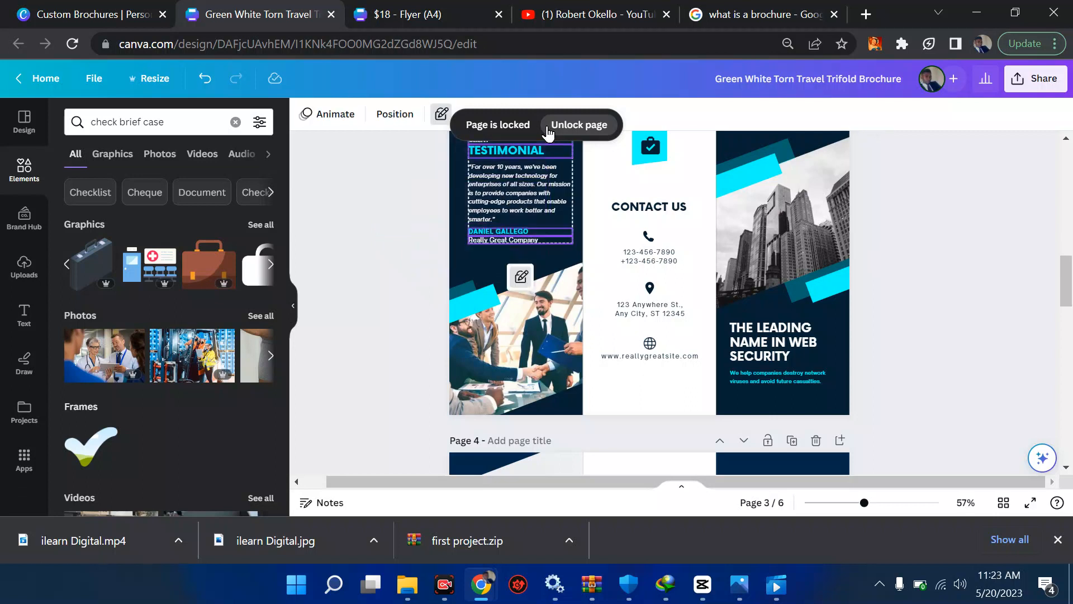
left_click(558, 127)
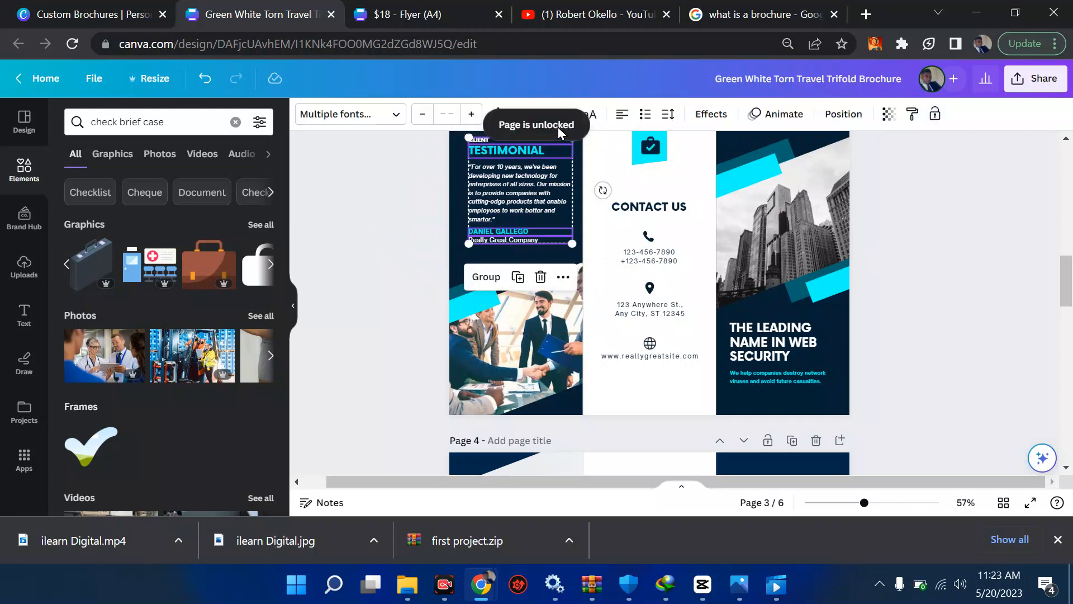
Copy the testimonial heading and attribution from page 3 onto page 6's left panel.
scroll(727, 262, "down", 10)
scroll(730, 269, "down", 5)
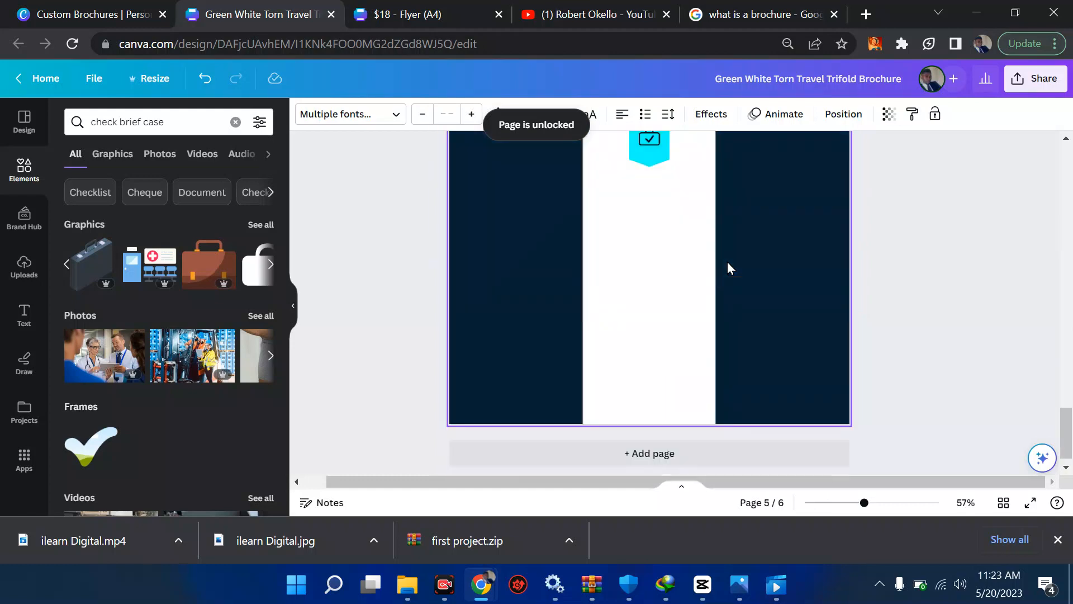
left_click(598, 277)
key("ctrl+v")
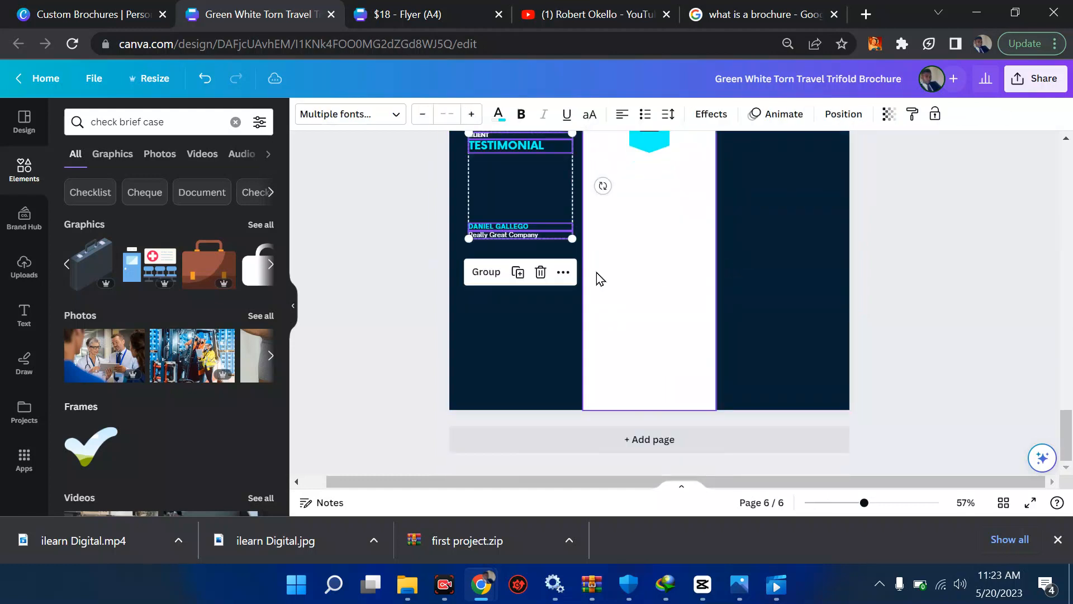
scroll(596, 273, "up", 1)
left_click(363, 278)
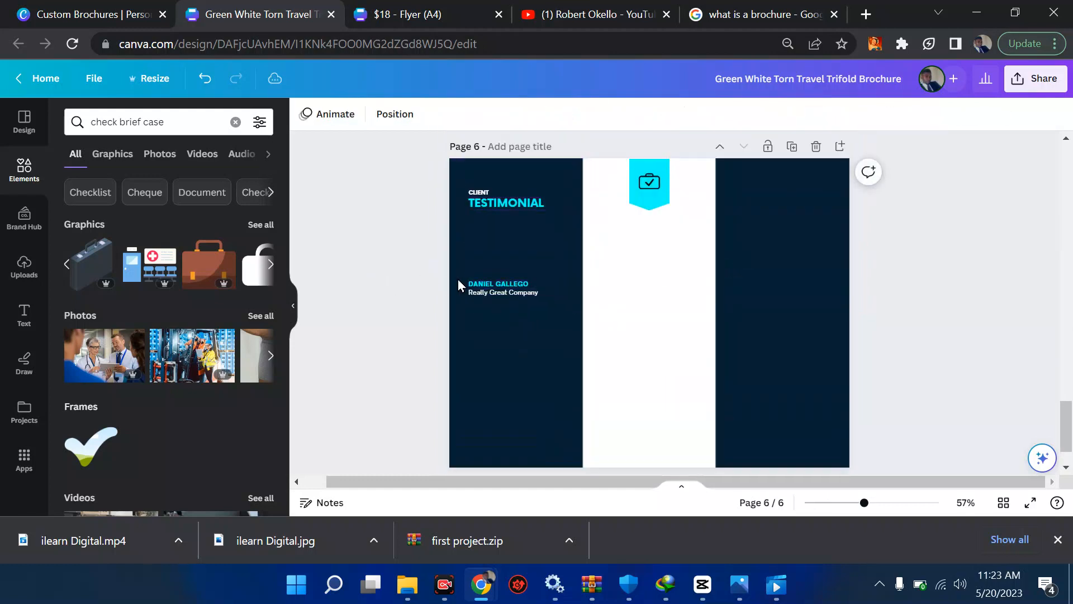
Select the testimonial quote paragraph on page 3 and unlock it.
scroll(496, 246, "up", 5)
scroll(495, 246, "up", 10)
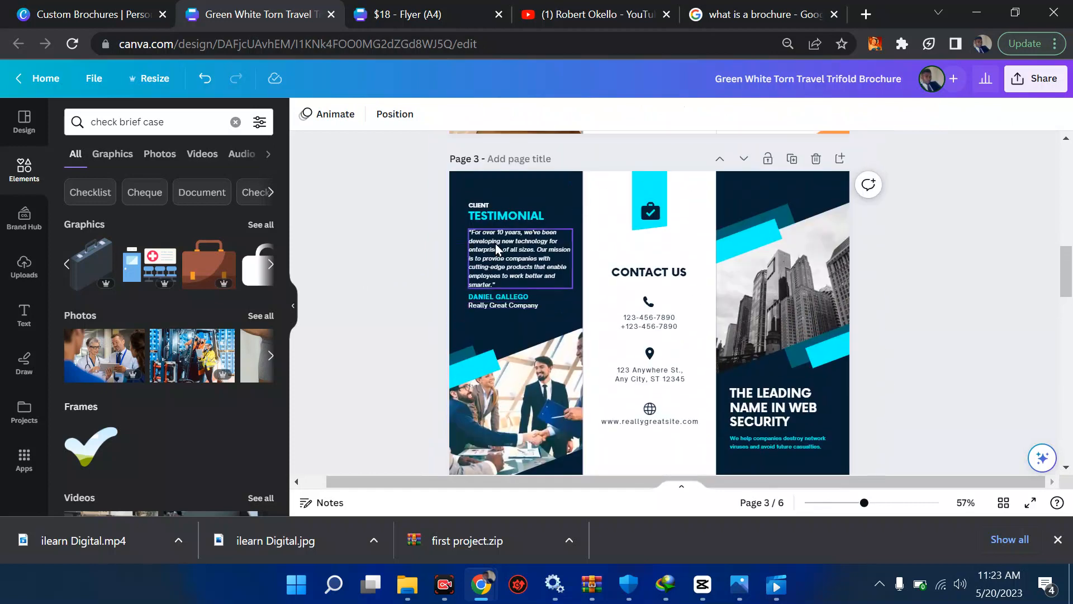
left_click(495, 244)
scroll(495, 243, "down", 3)
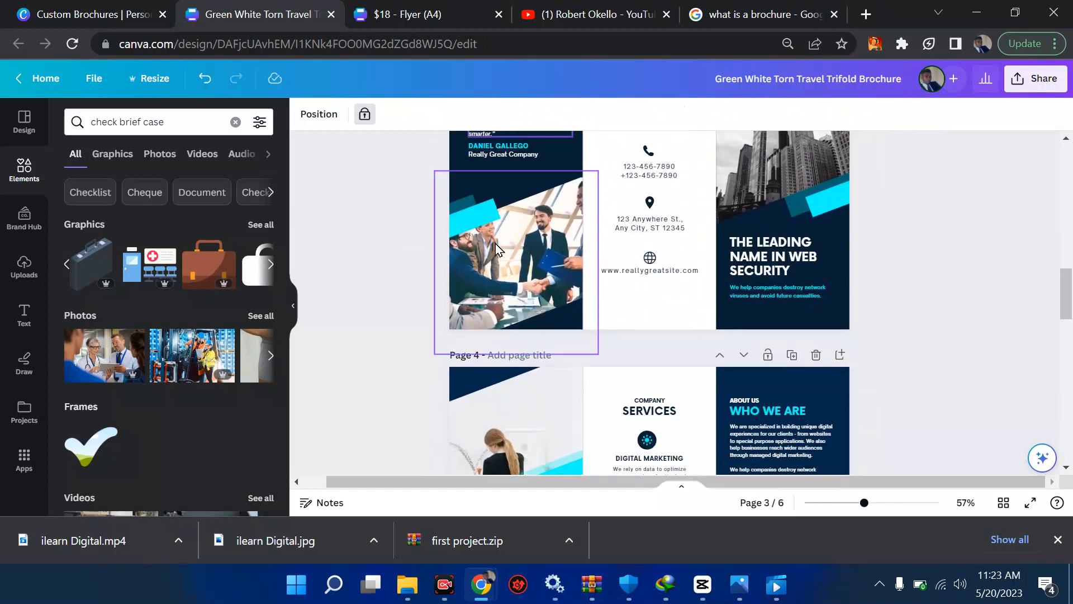
scroll(495, 243, "up", 3)
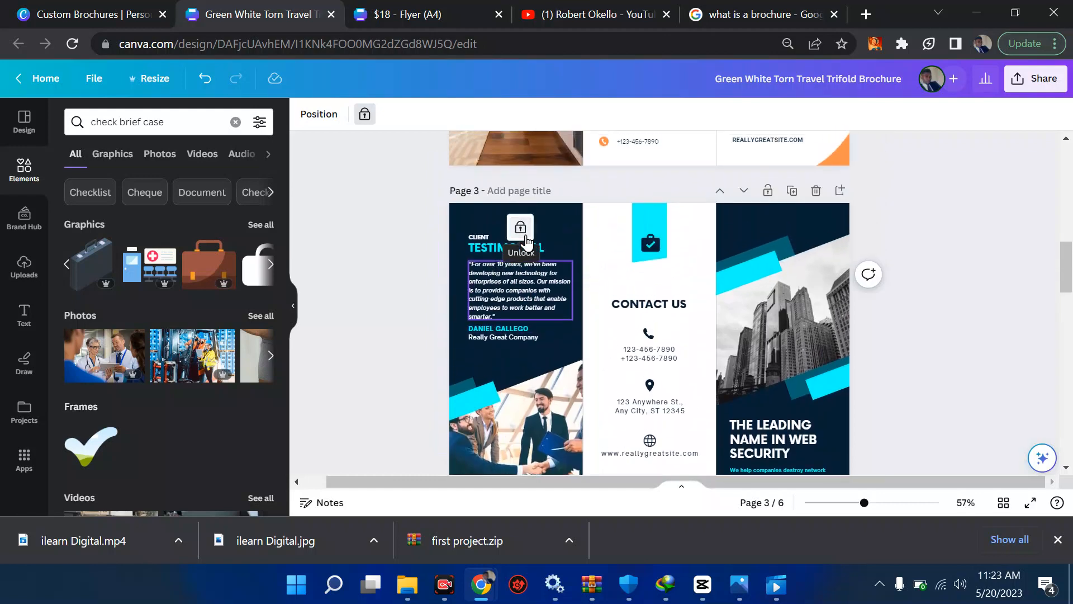
left_click(526, 238)
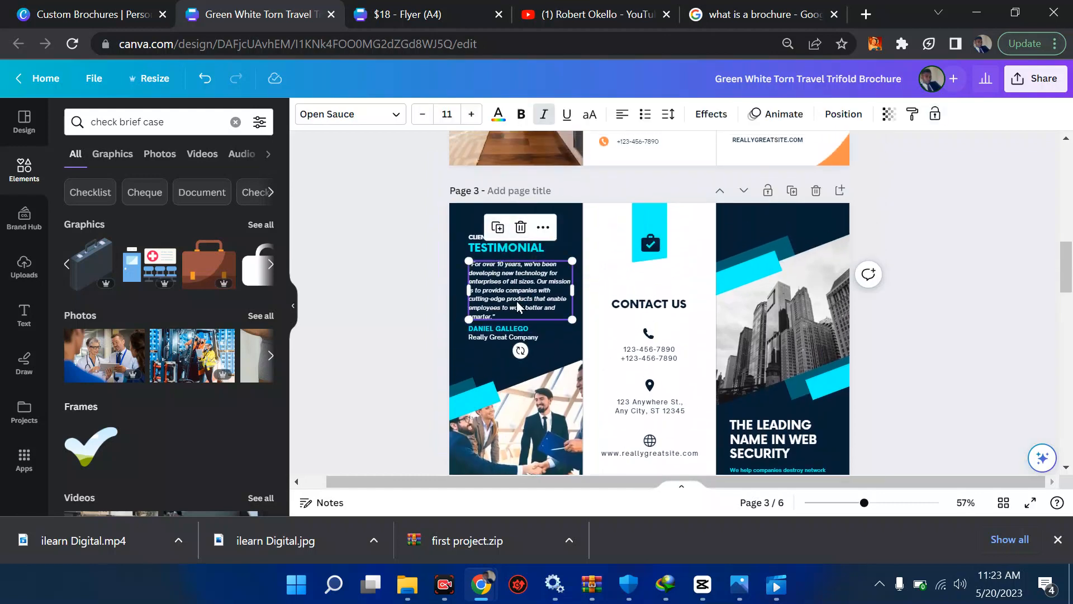
Copy the quote paragraph onto page 6, between the testimonial heading and the attribution.
scroll(517, 301, "down", 15)
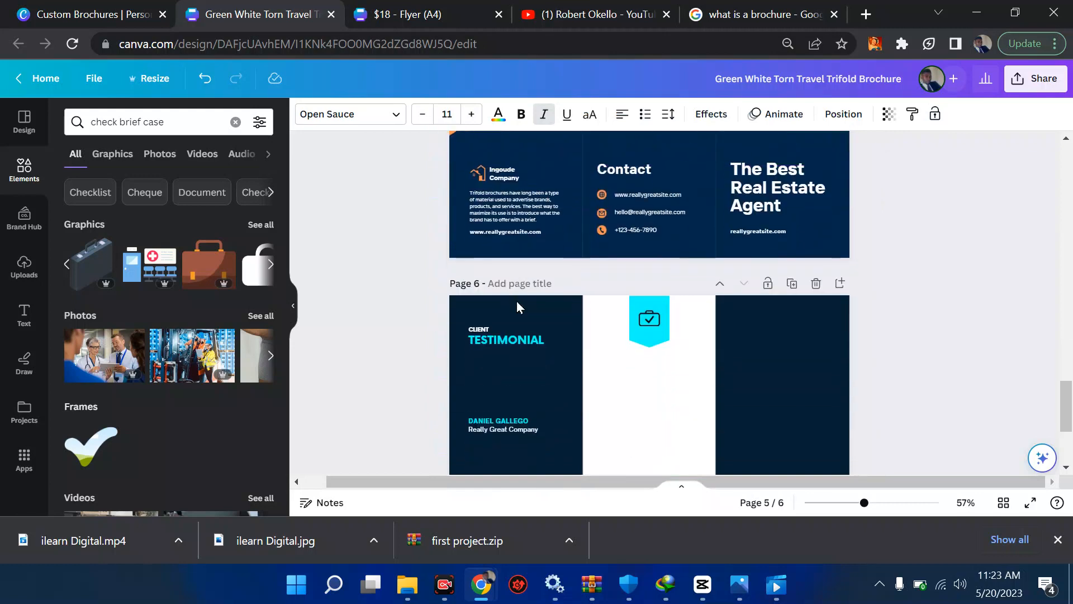
scroll(516, 301, "down", 2)
double_click(488, 256)
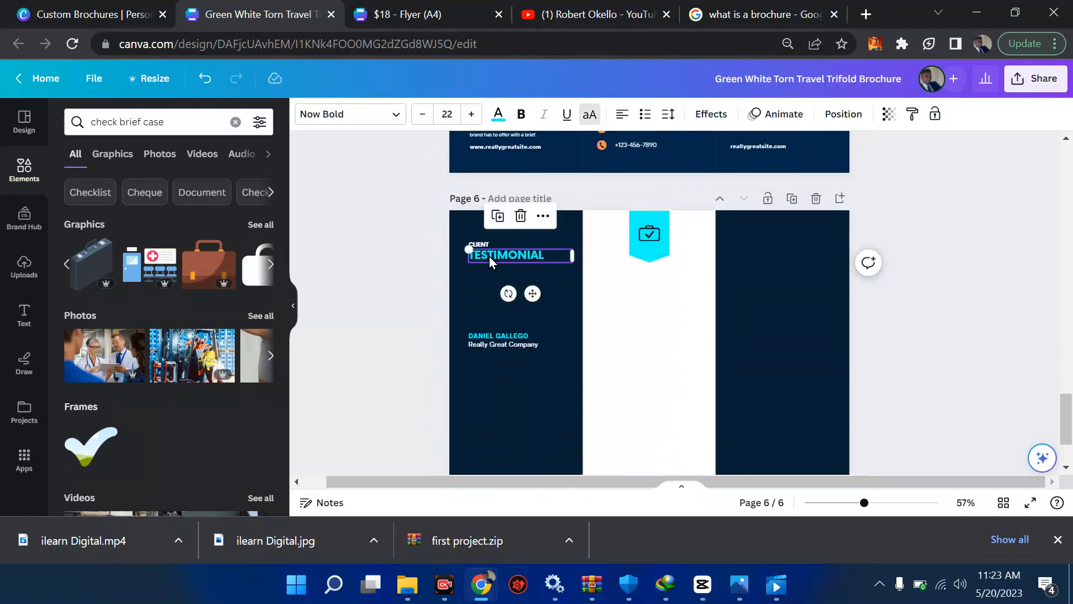
left_click(492, 273)
left_click(407, 288)
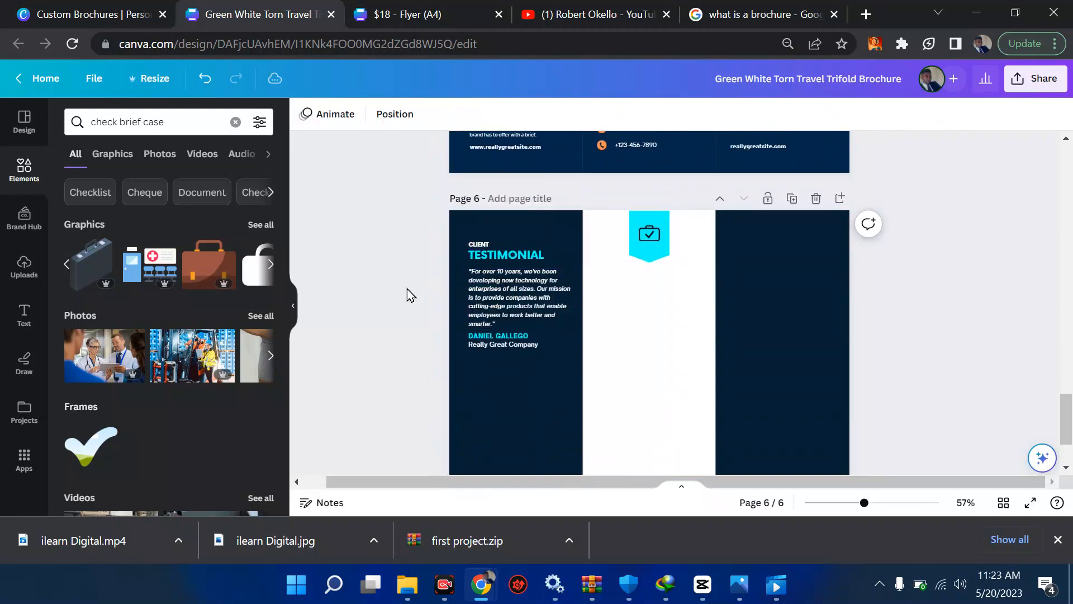
Undo the accidental shift of page 3's white contact panel and lock that panel in place.
scroll(407, 288, "up", 10)
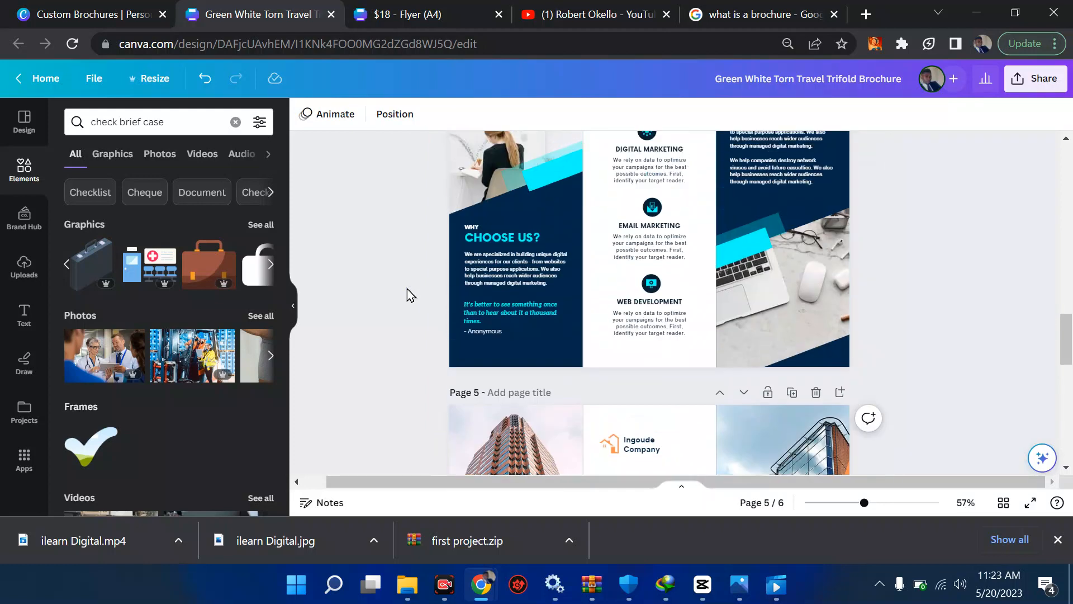
scroll(407, 288, "up", 5)
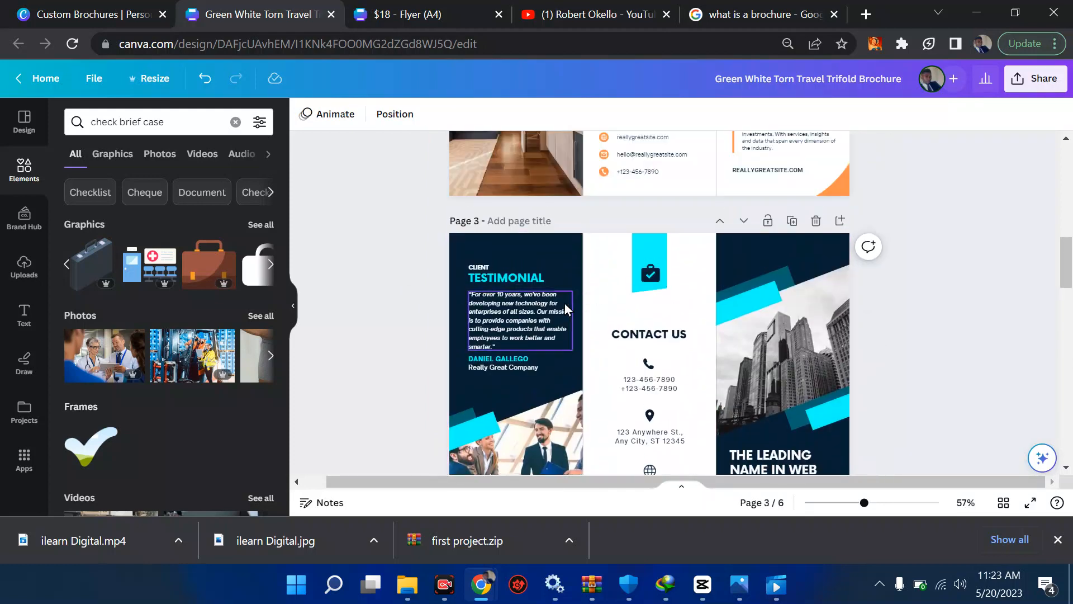
scroll(649, 335, "down", 2)
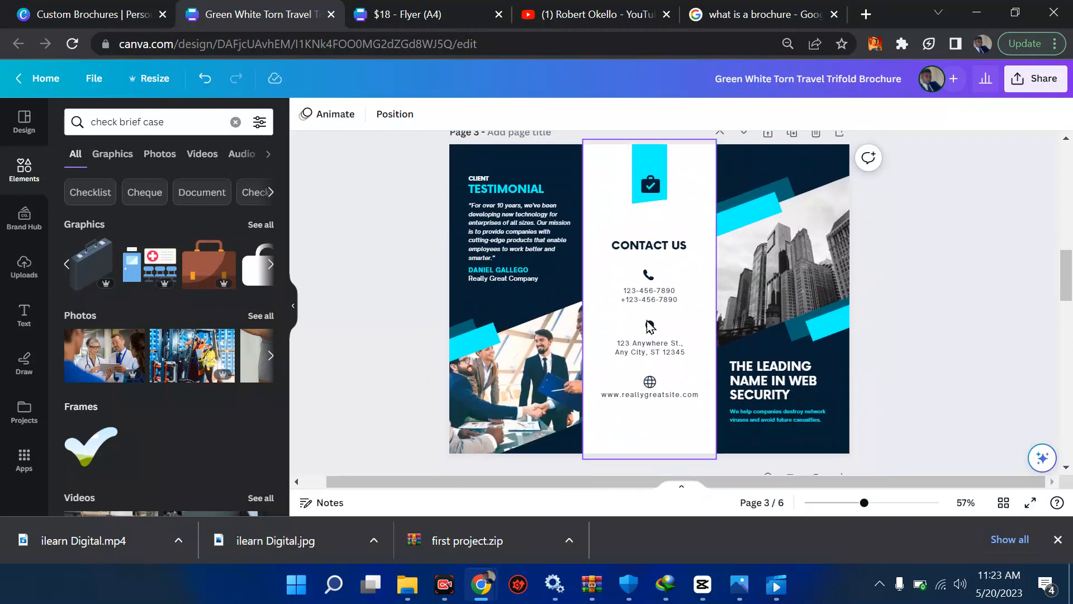
left_click_drag(660, 397, 638, 398)
key("ctrl+z")
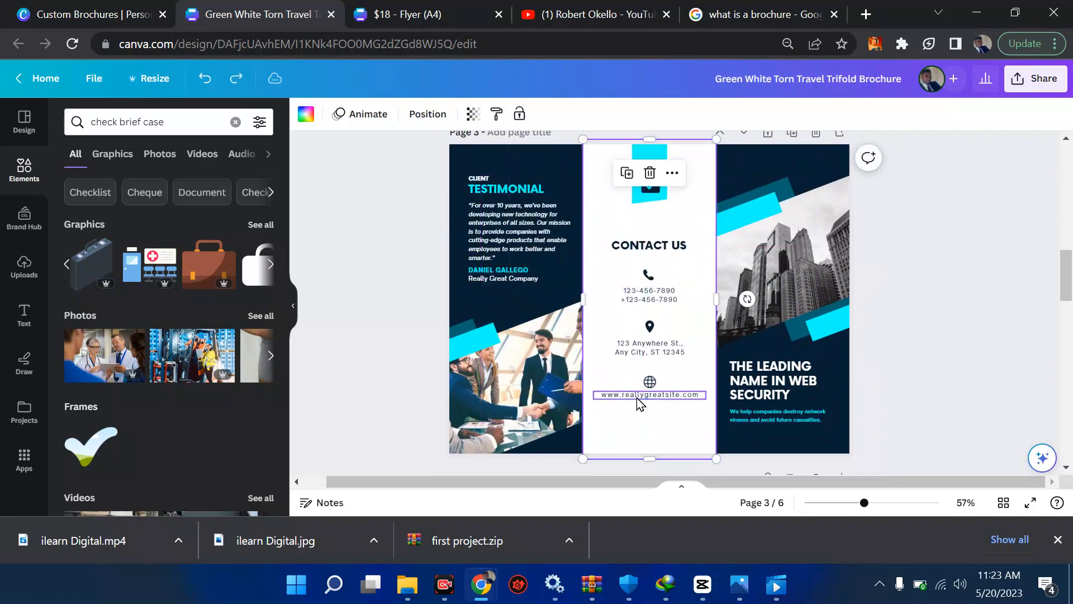
left_click(520, 114)
Try to copy the contact heading, icons and details from page 3 into the white panel on page 6.
left_click_drag(640, 342, 632, 212)
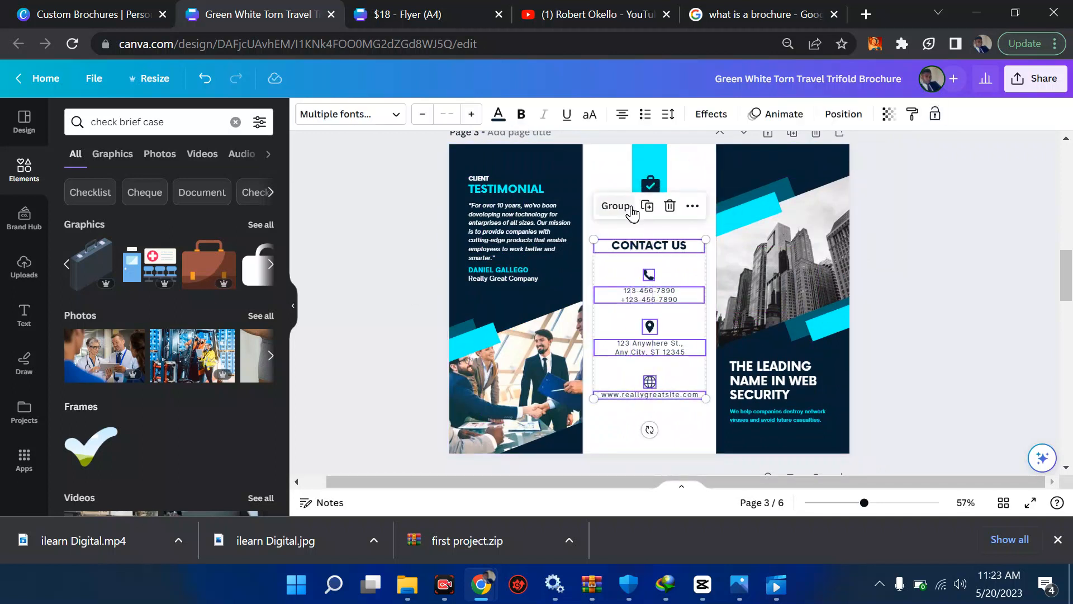
scroll(633, 213, "down", 15)
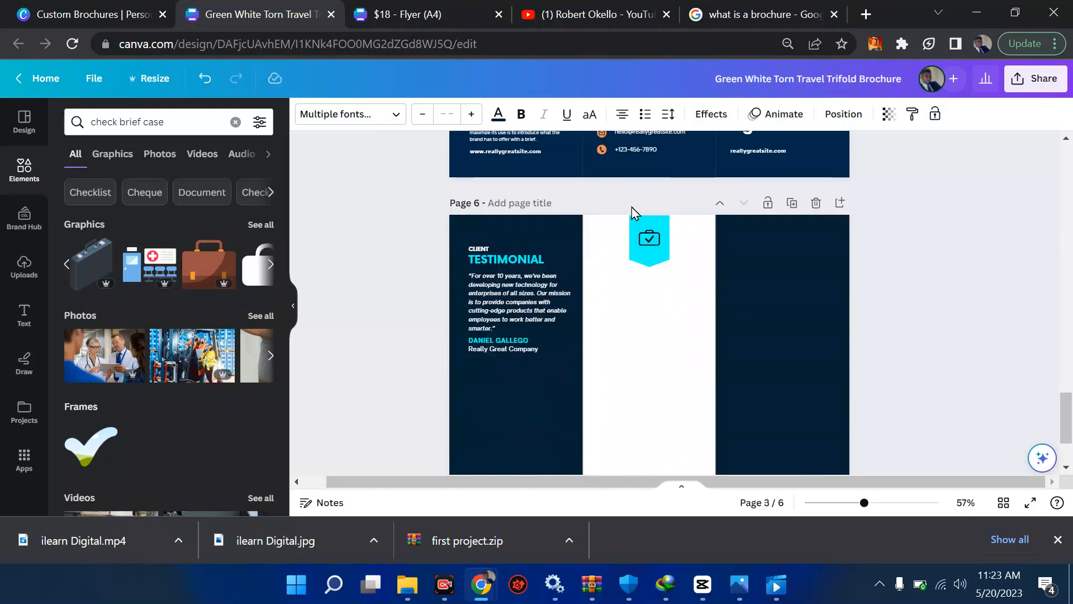
left_click(635, 300)
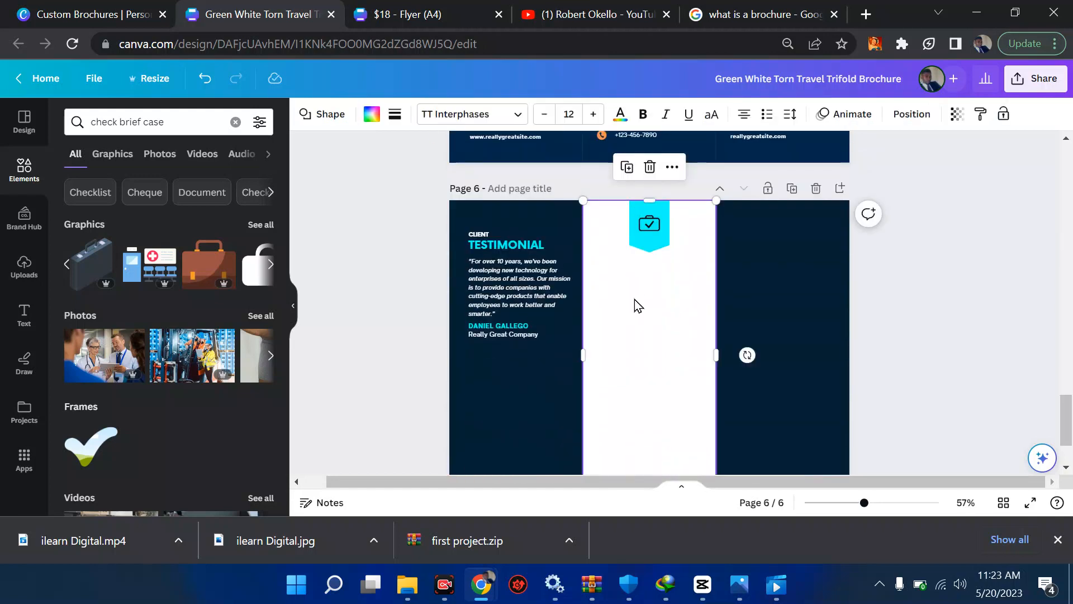
left_click_drag(635, 300, 754, 309)
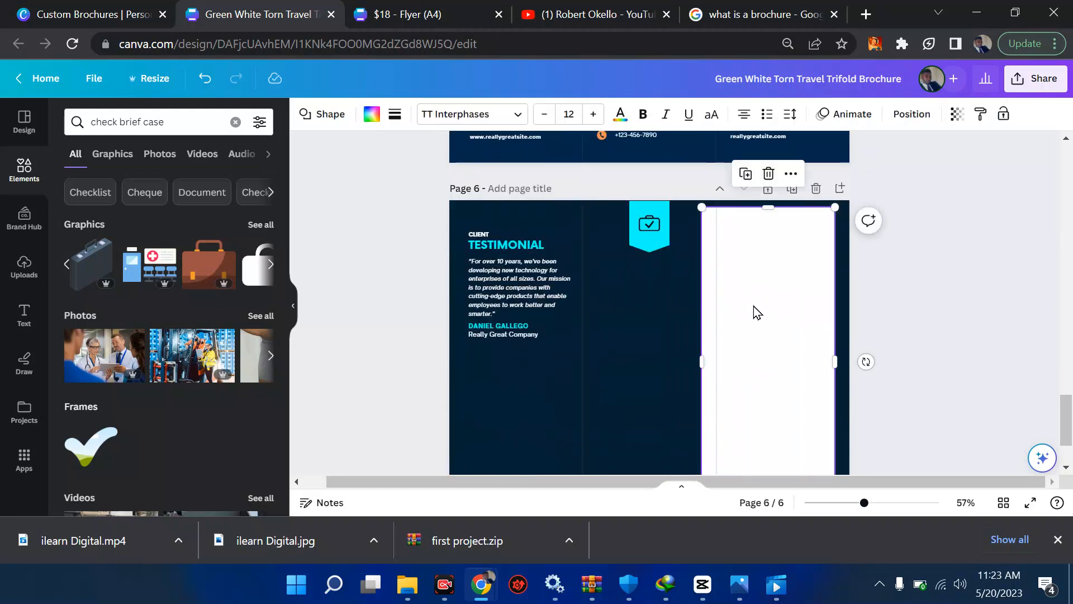
key("ctrl+z")
scroll(650, 356, "up", 1)
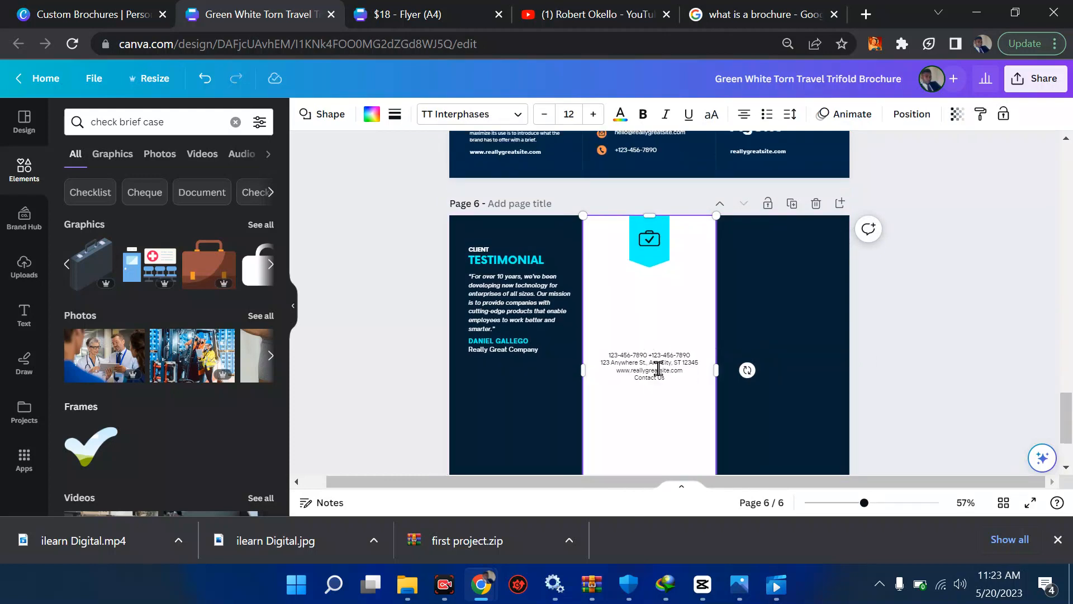
key("ctrl+z")
Copy page 3's "CONTACT US" heading with its icons and contact details onto page 6's middle panel.
scroll(660, 375, "up", 15)
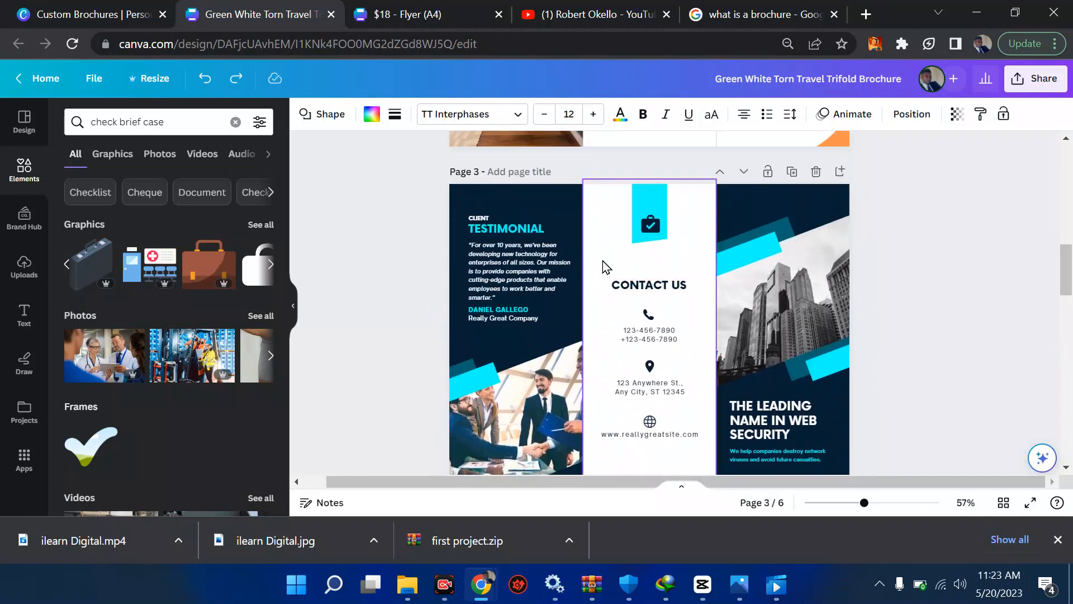
left_click_drag(612, 273, 693, 461)
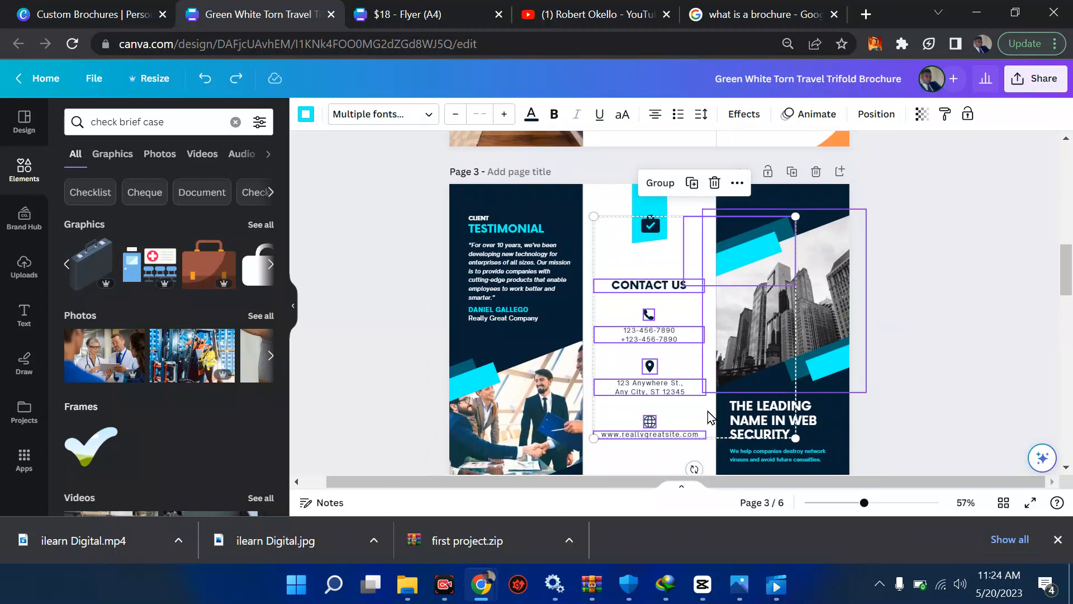
left_click(670, 459)
left_click_drag(670, 458, 628, 287)
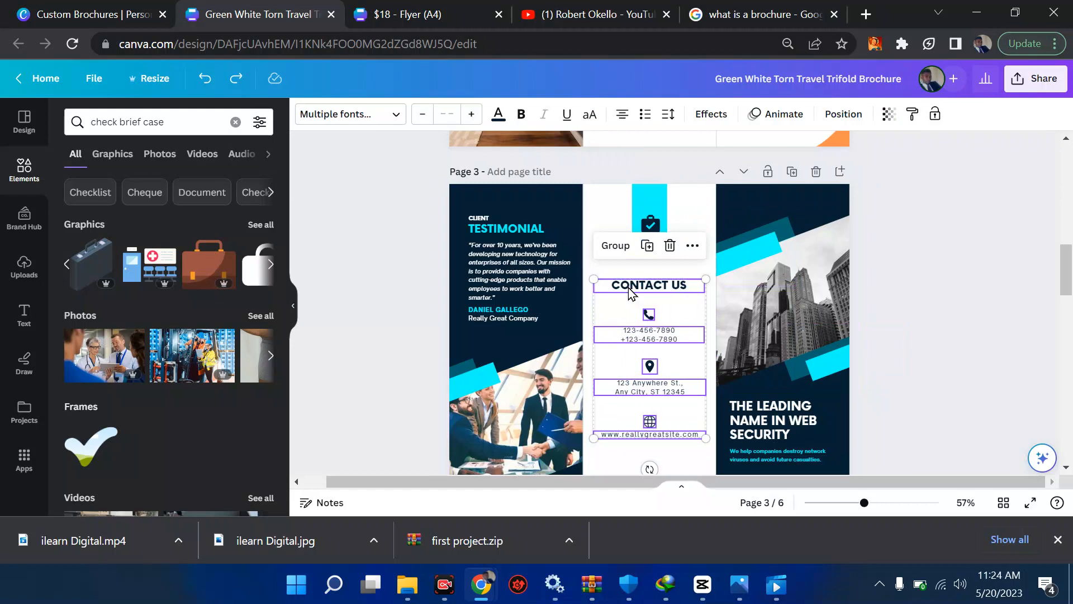
scroll(629, 287, "down", 15)
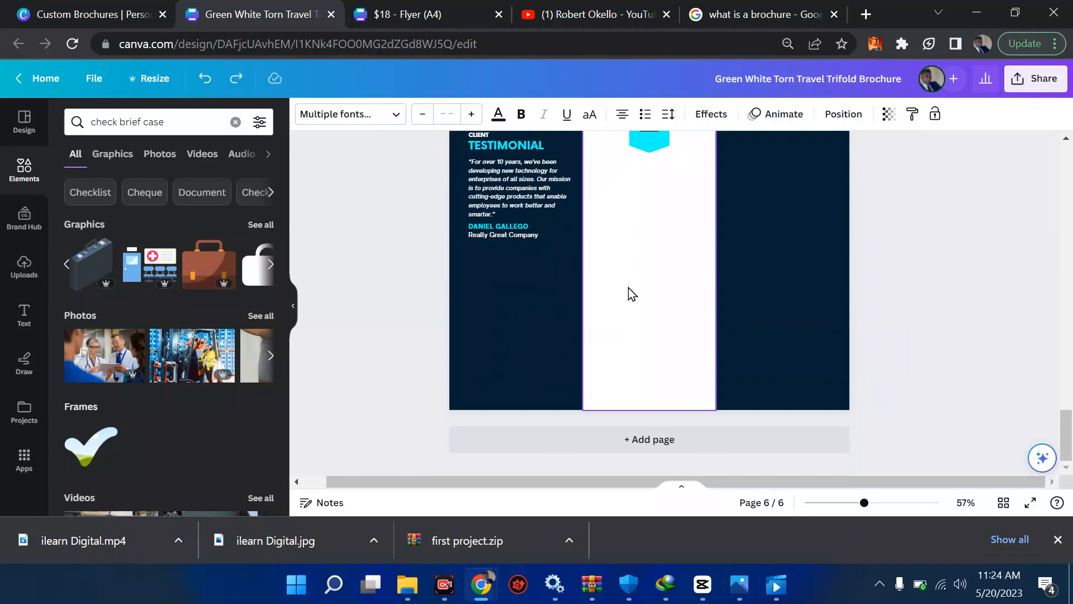
left_click(538, 297)
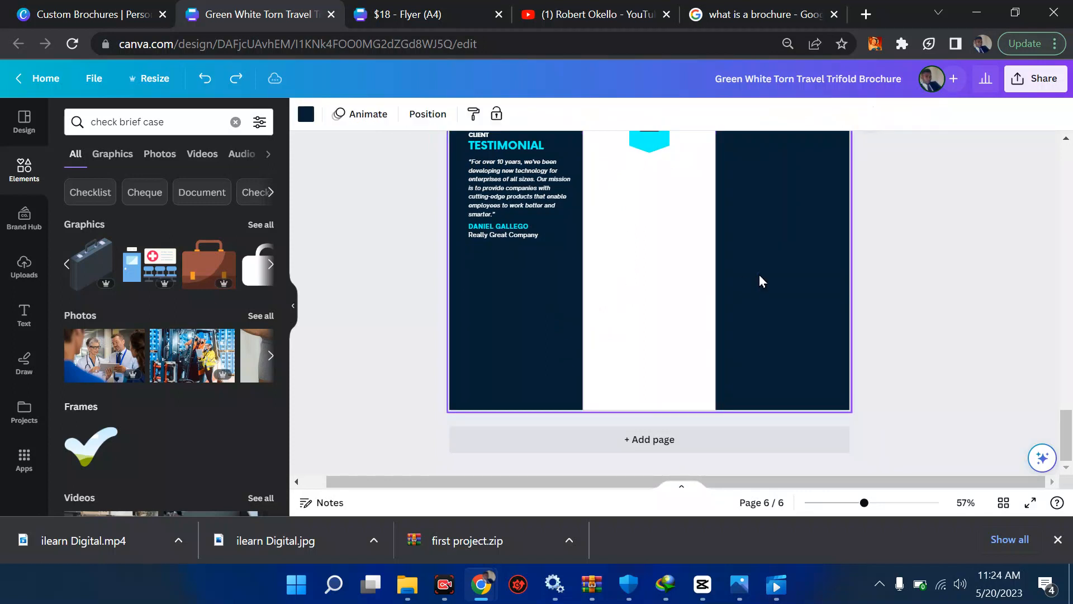
key("ctrl+v")
scroll(759, 280, "up", 2)
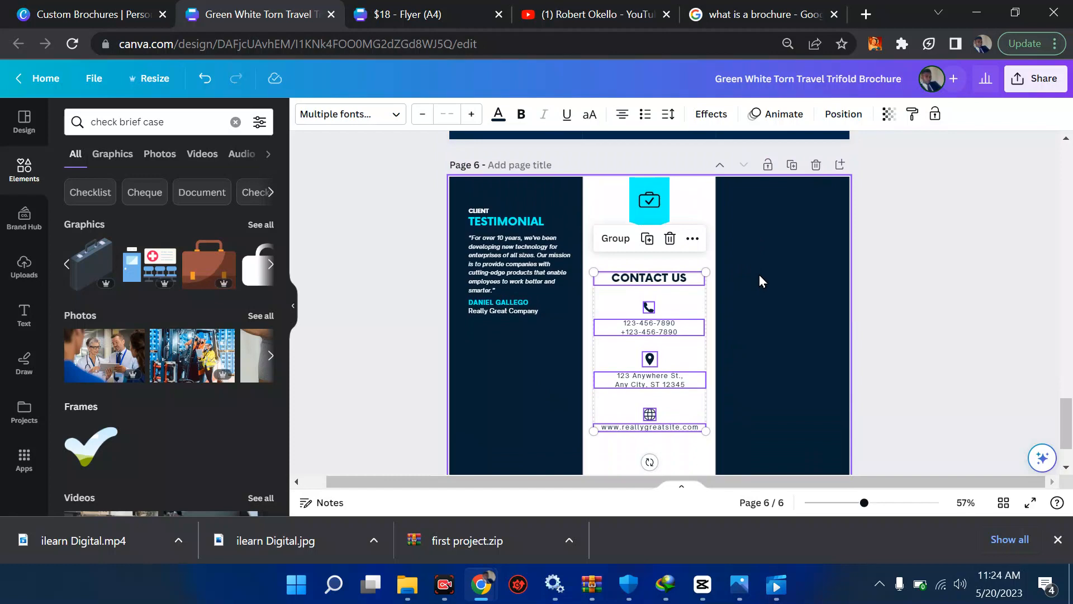
Nudge the pasted contact block upward on page 6, closer beneath the briefcase banner.
key("shift+Up")
key("shift+Up")
key("shift+Up")
key("shift+Up")
key("shift+Up")
key("shift+Up")
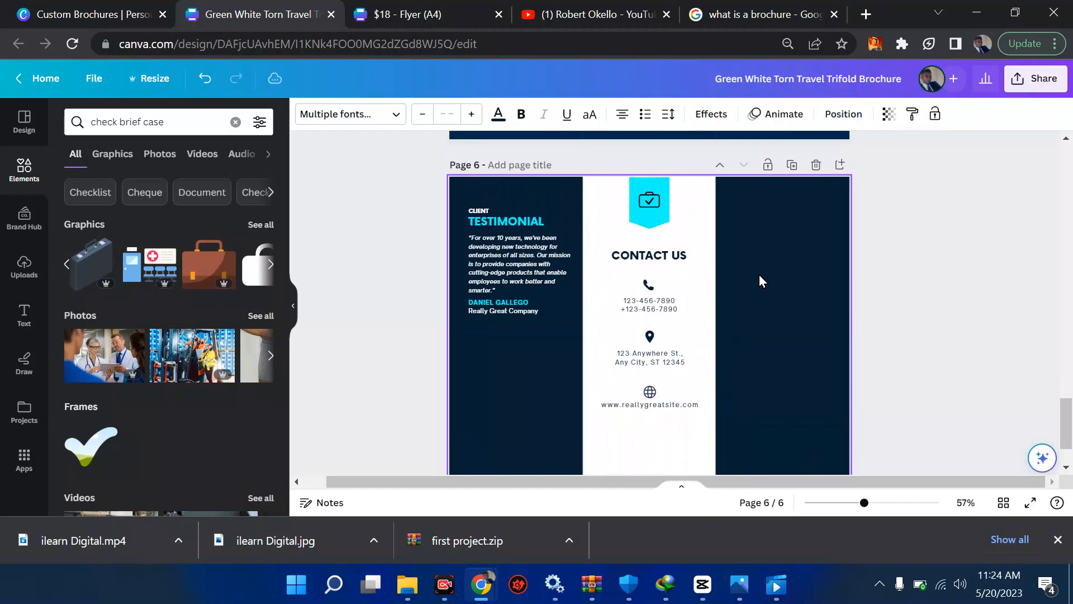
scroll(760, 274, "down", 2)
Examine the slanted accent bars and the diagonally cut photos in page 3's outer panels.
scroll(759, 274, "up", 9)
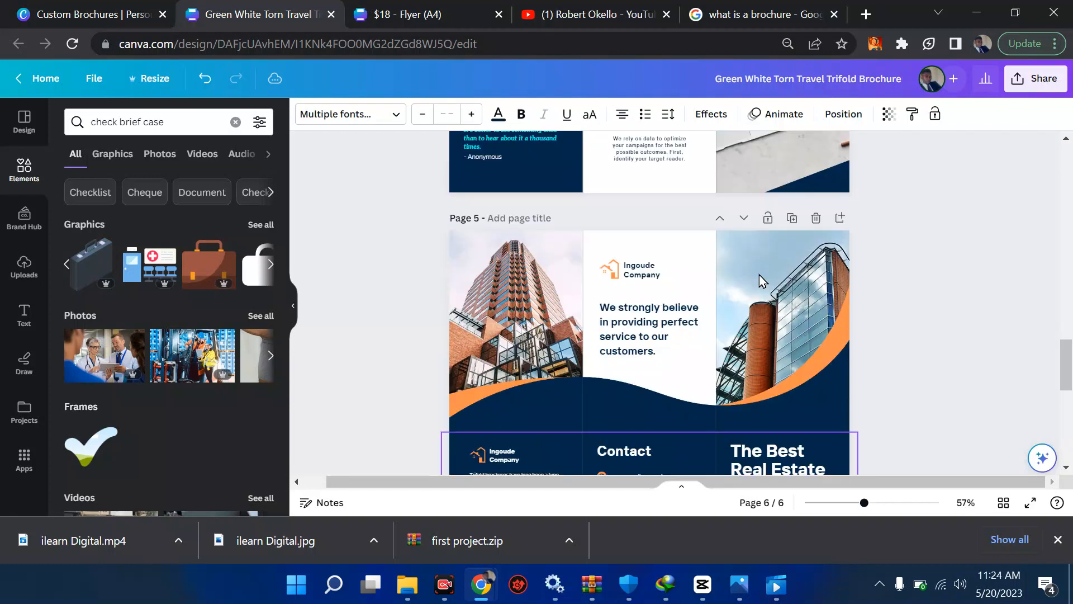
scroll(759, 274, "up", 12)
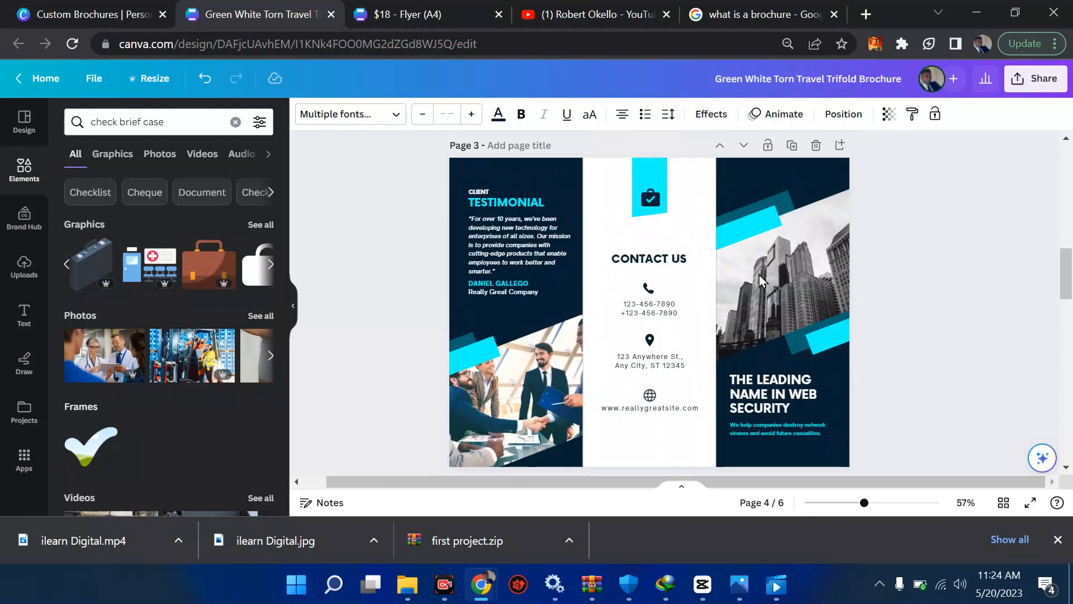
scroll(759, 274, "up", 1)
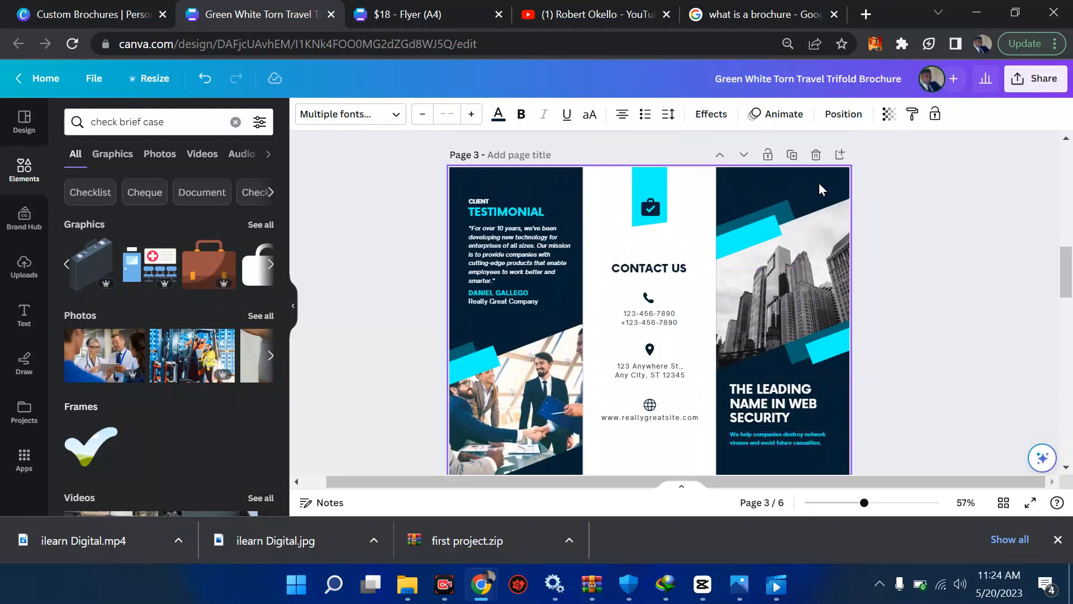
left_click(763, 216)
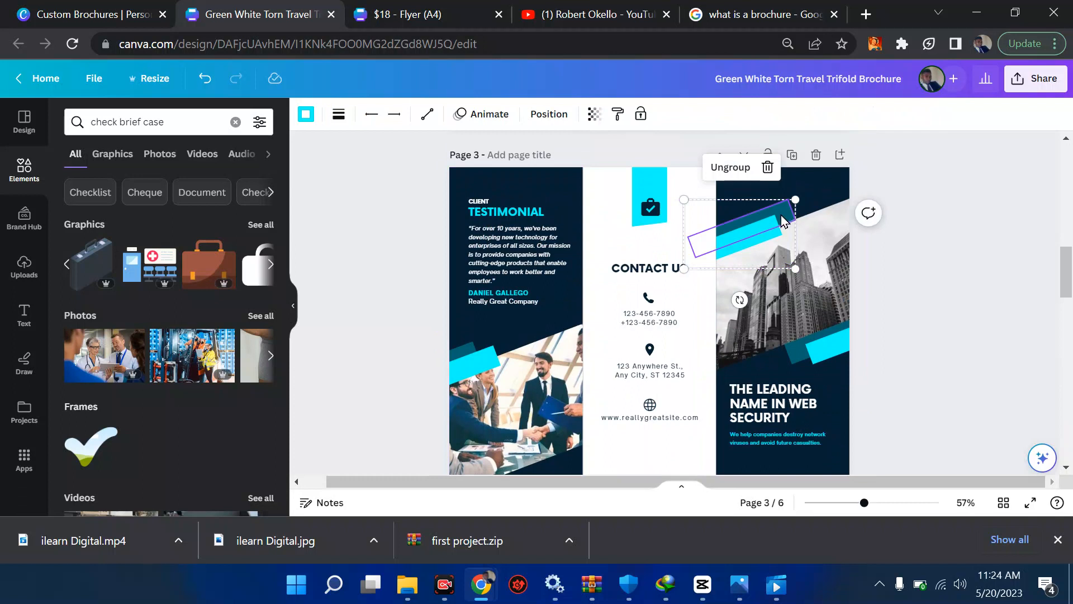
left_click(929, 228)
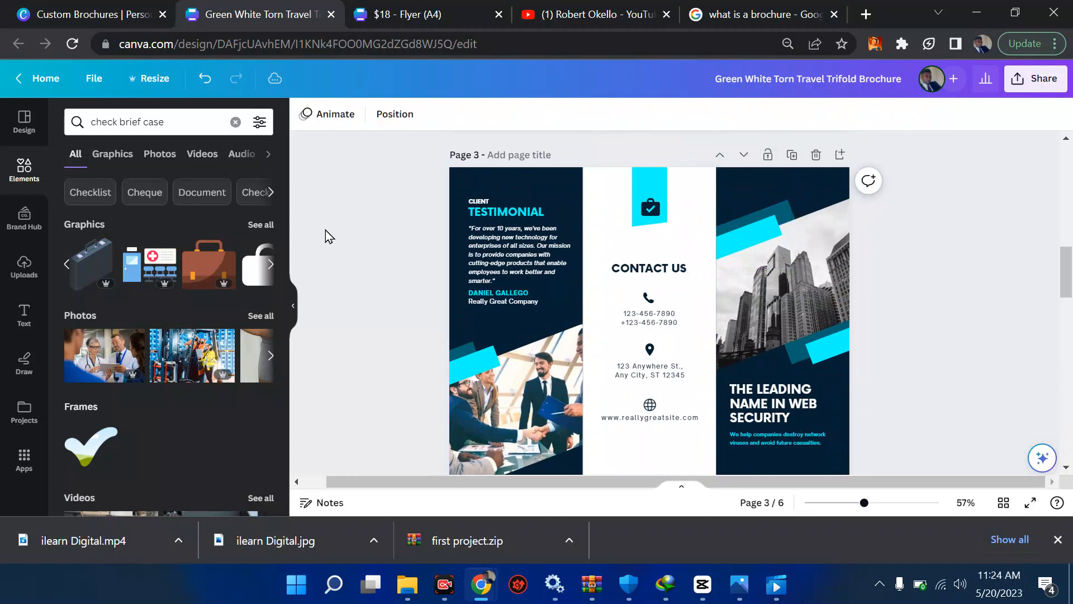
left_click(188, 122)
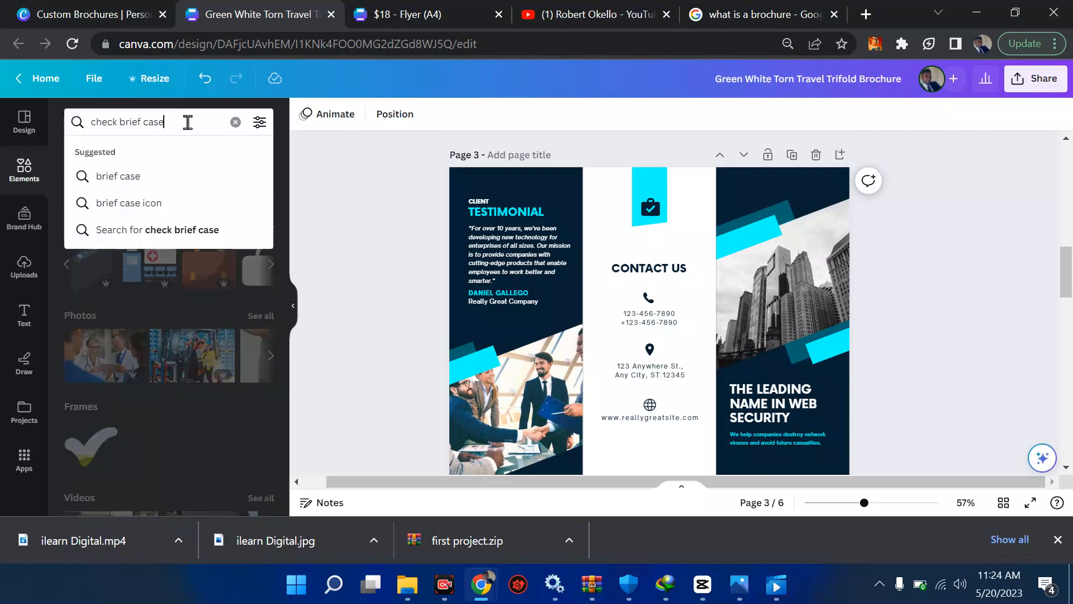
left_click(772, 298)
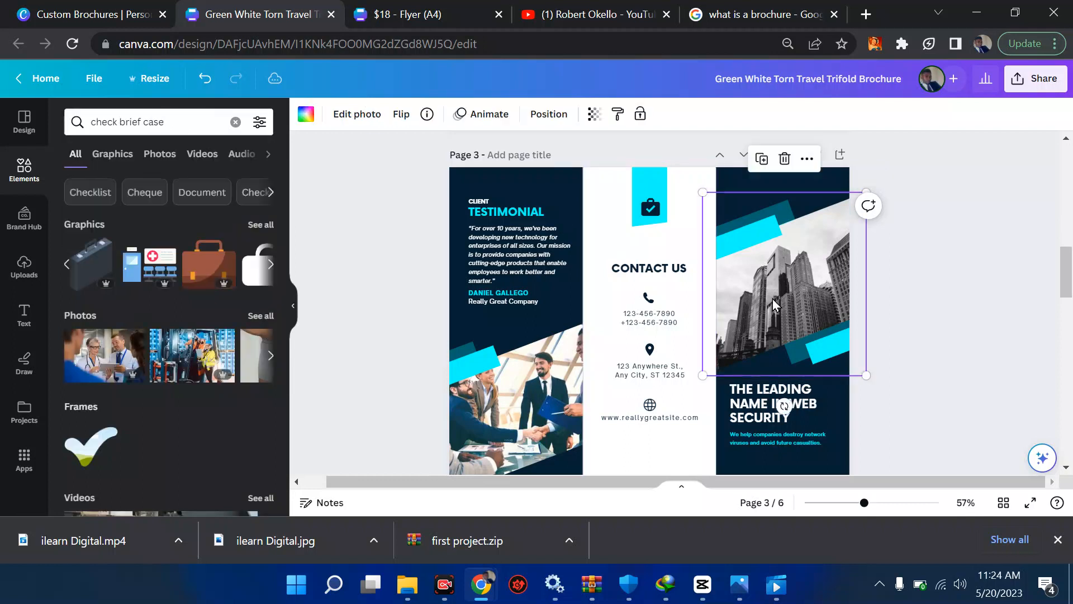
left_click(505, 402)
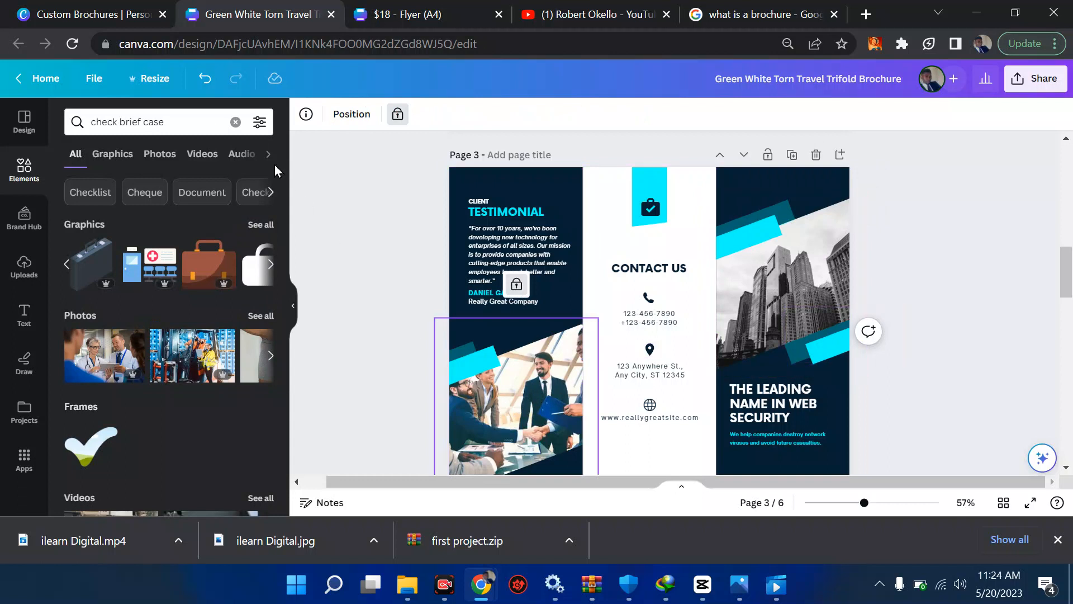
Search the element library for "rectangular frame".
left_click(195, 127)
key("ctrl+a")
type("r")
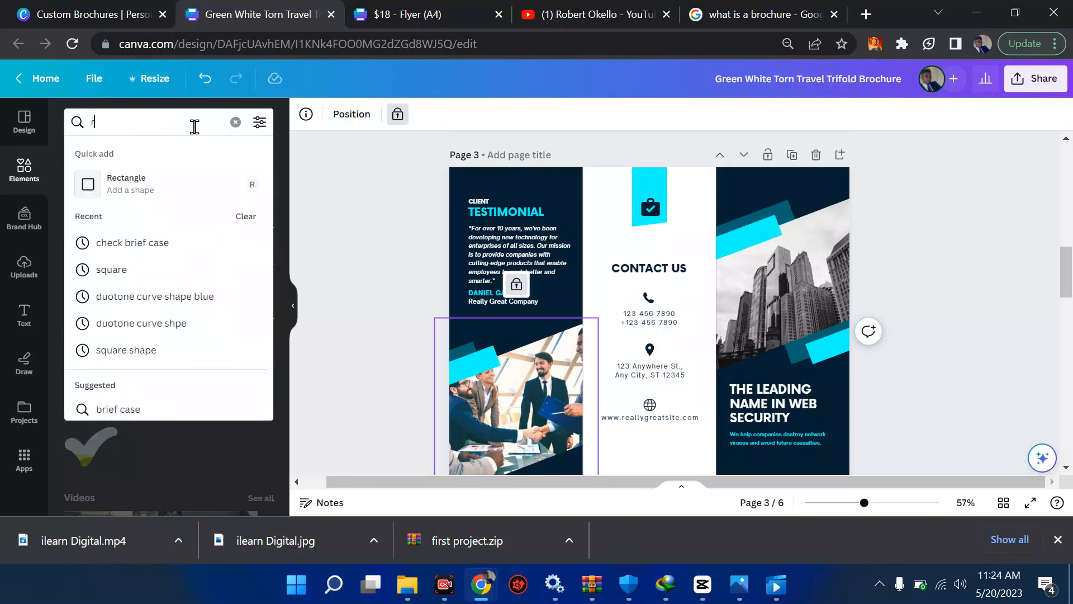
type("ectanglu")
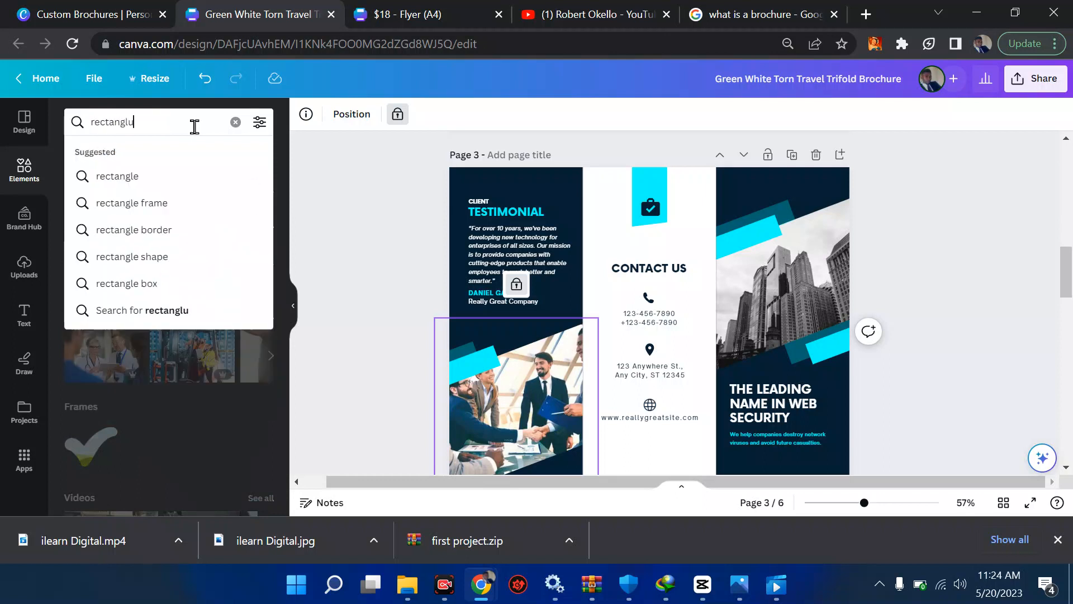
key("BackSpace")
type("e")
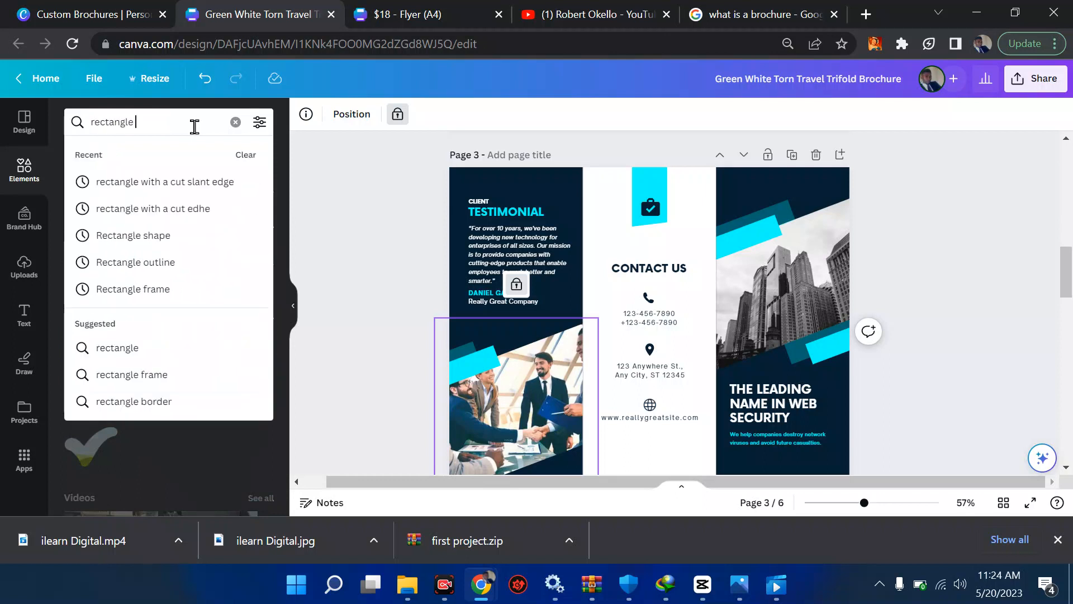
key("BackSpace")
key("BackSpace")
type("ular f")
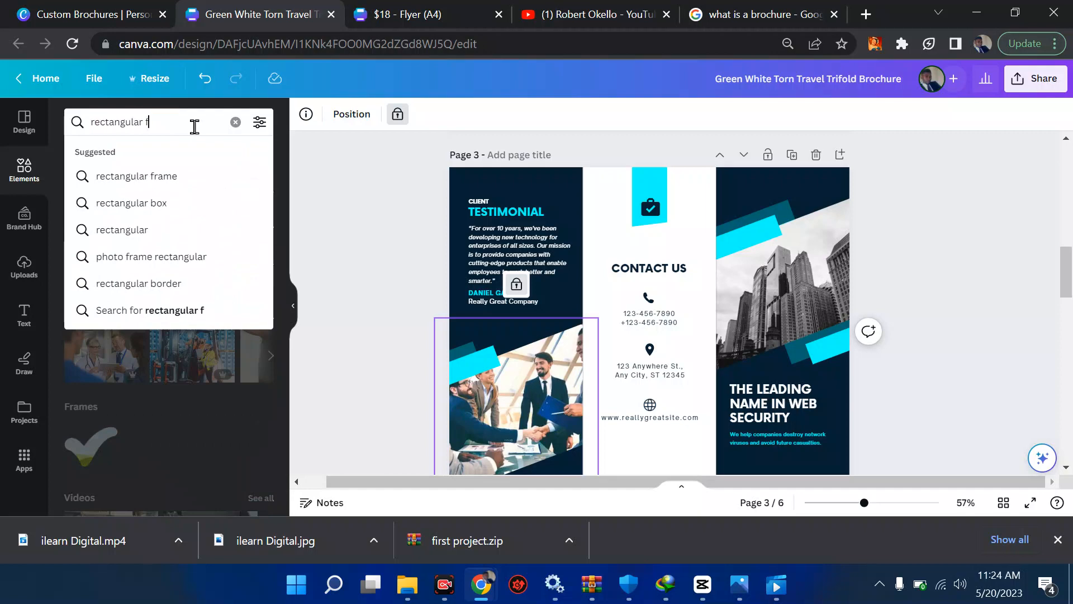
type("rame")
key("Return")
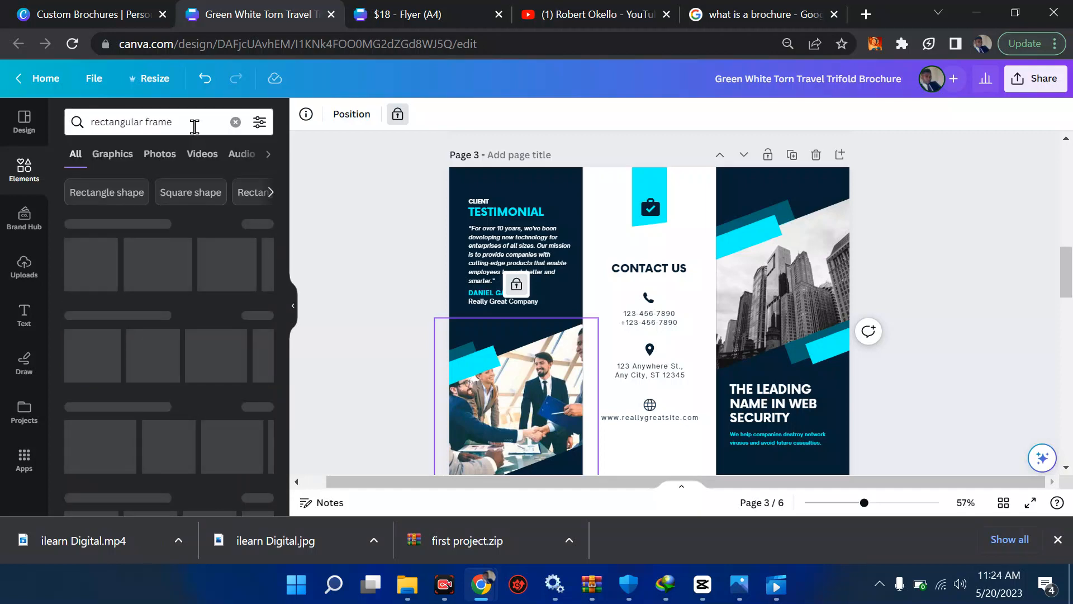
Return to page 6 and limit the rectangular frame search to graphics.
scroll(411, 259, "down", 10)
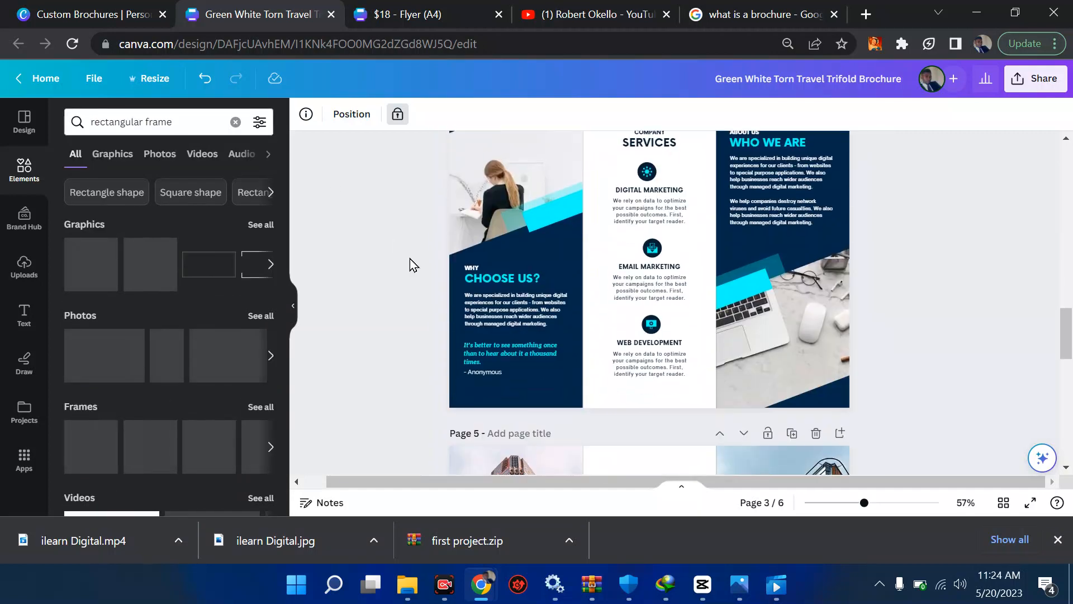
scroll(410, 259, "down", 7)
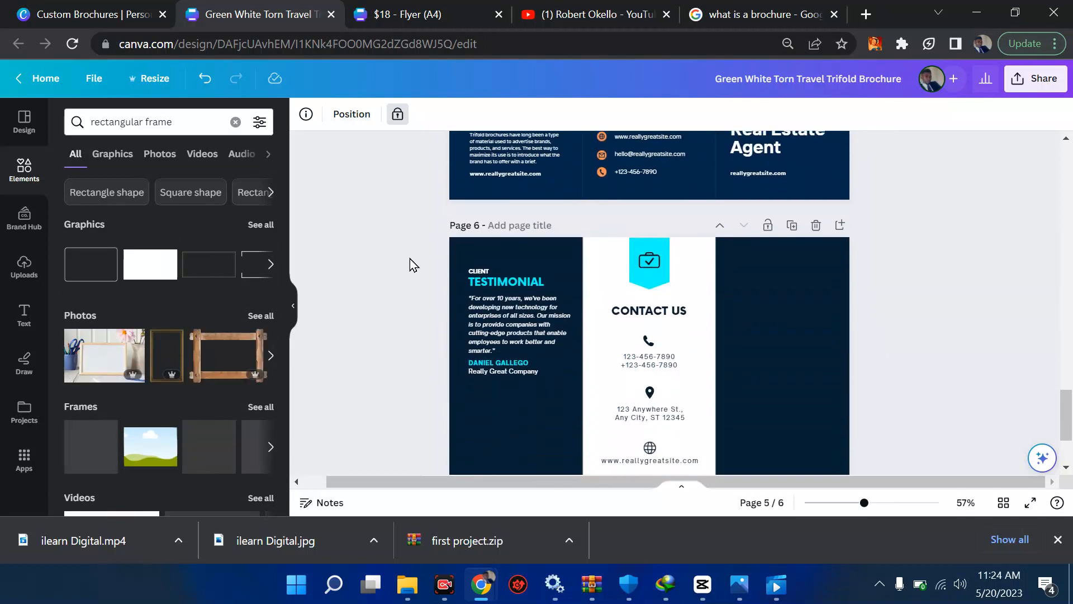
left_click(112, 155)
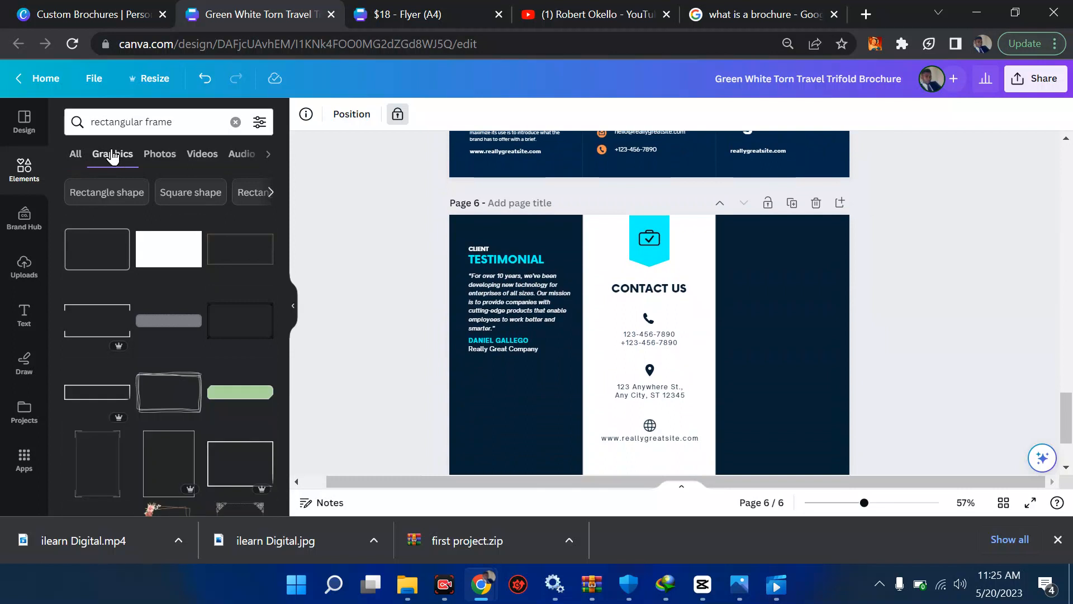
left_click(145, 120)
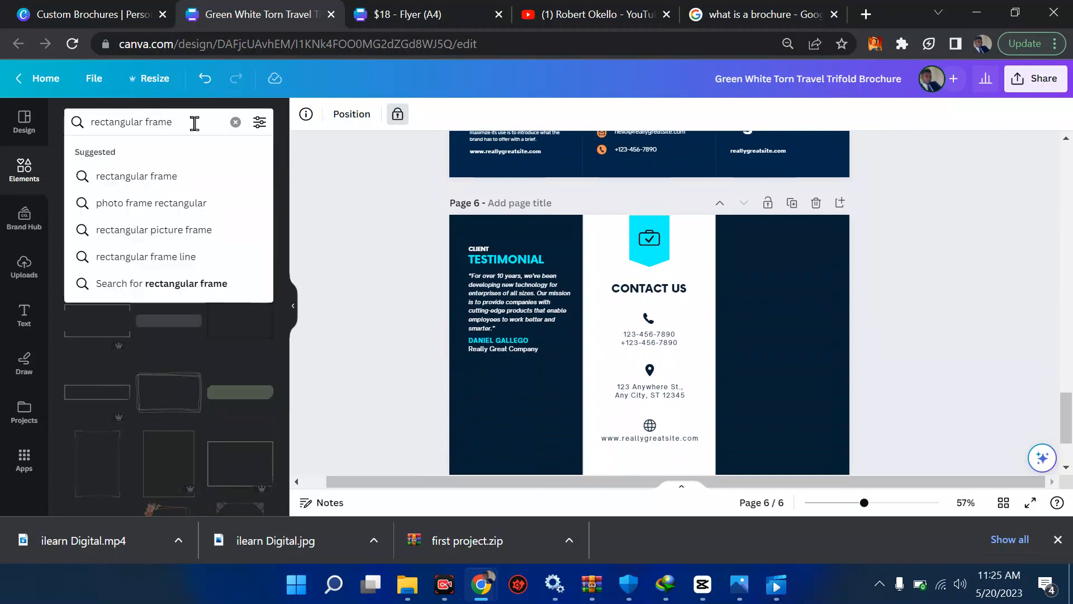
key("Return")
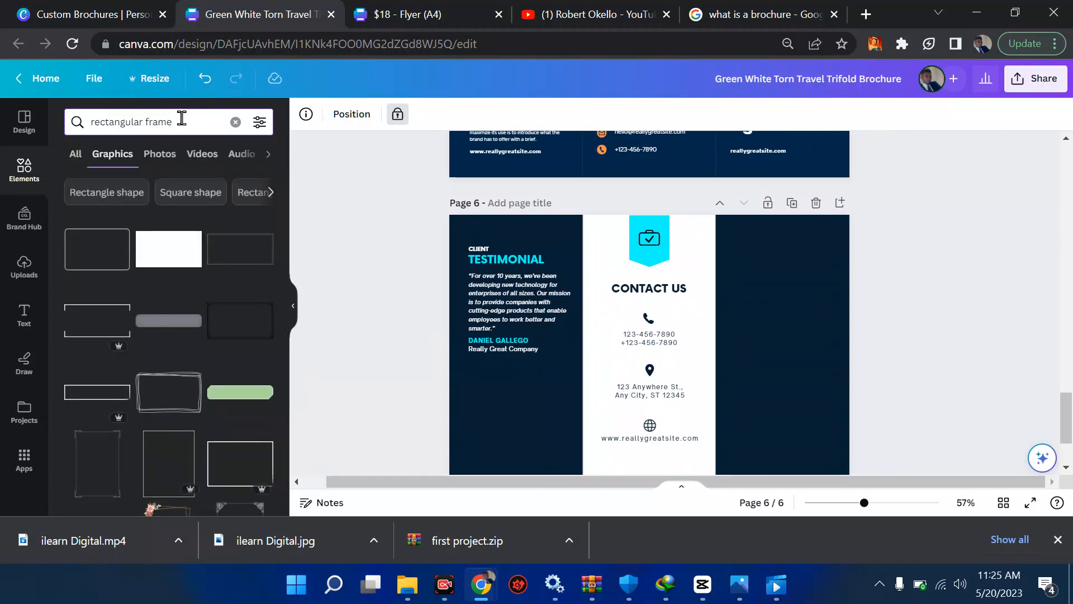
Search the graphics for "frame" and narrow the results to "Picture frame".
left_click_drag(182, 118, 84, 130)
type("frame")
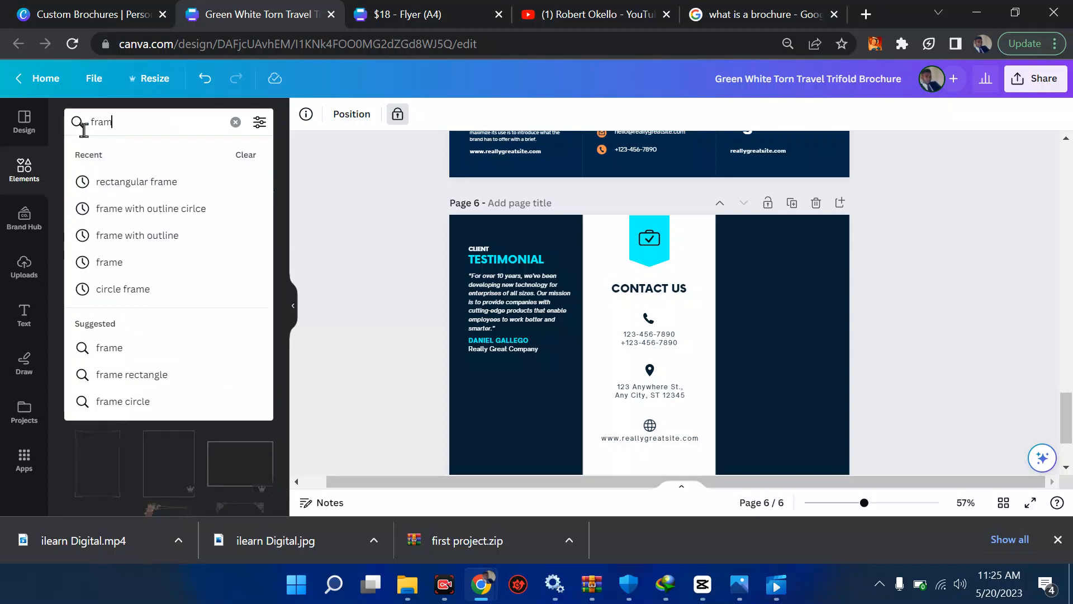
key("Return")
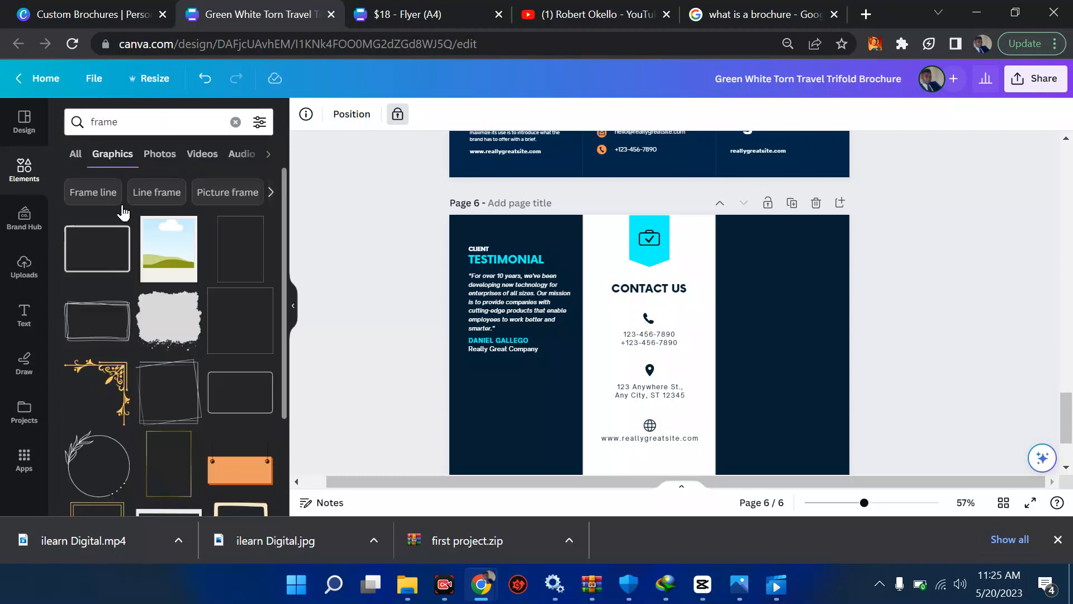
left_click(219, 197)
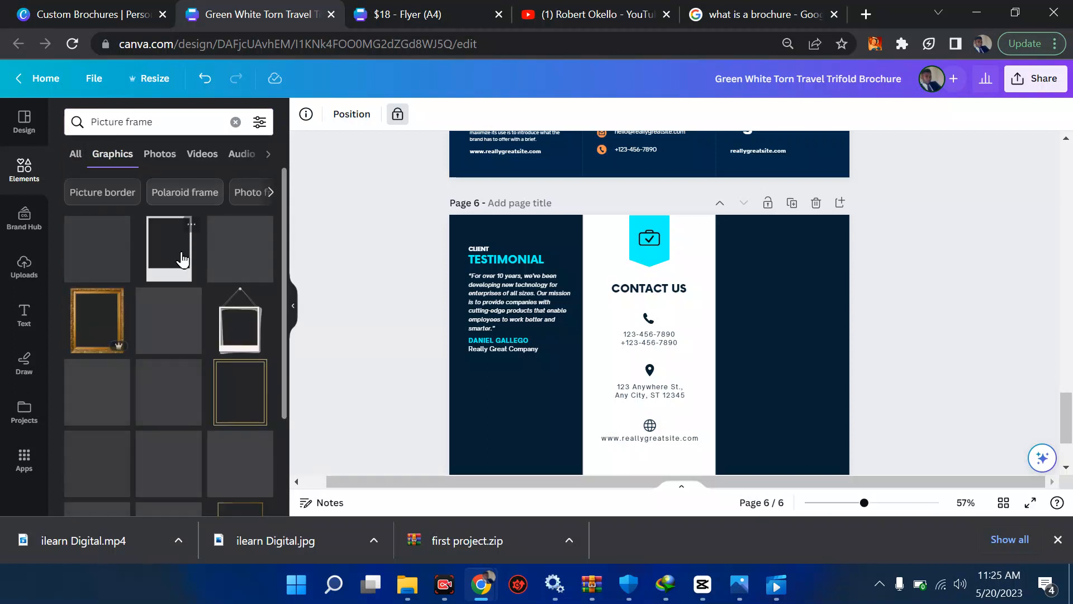
Detach the city photo from its slanted frame on page 3 to inspect the empty frame, and undo the changes.
left_click(180, 116)
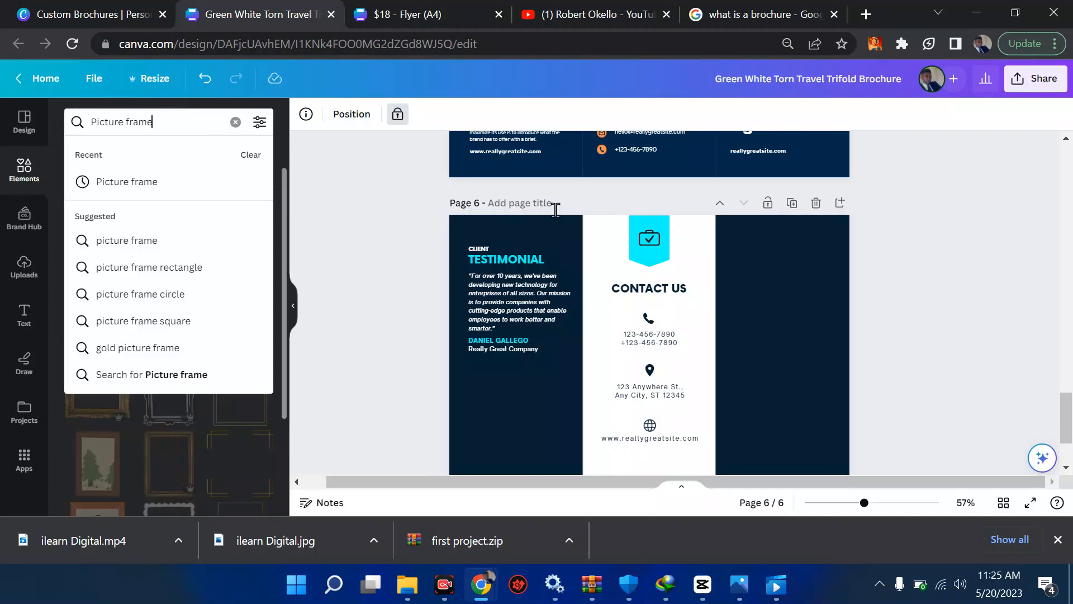
scroll(611, 220, "up", 3)
scroll(610, 219, "up", 10)
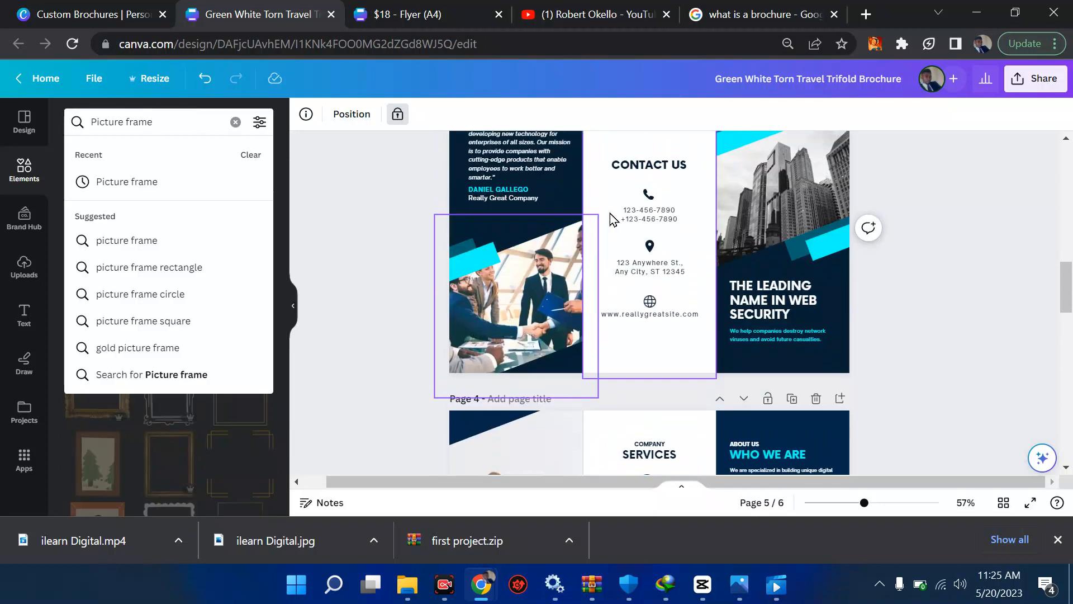
right_click(807, 291)
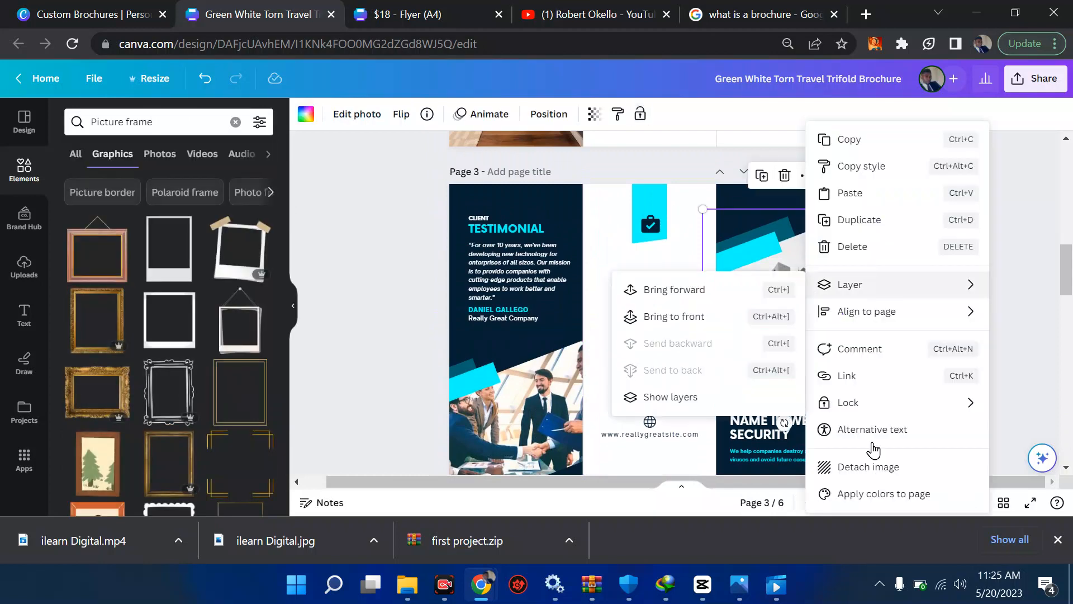
left_click(868, 467)
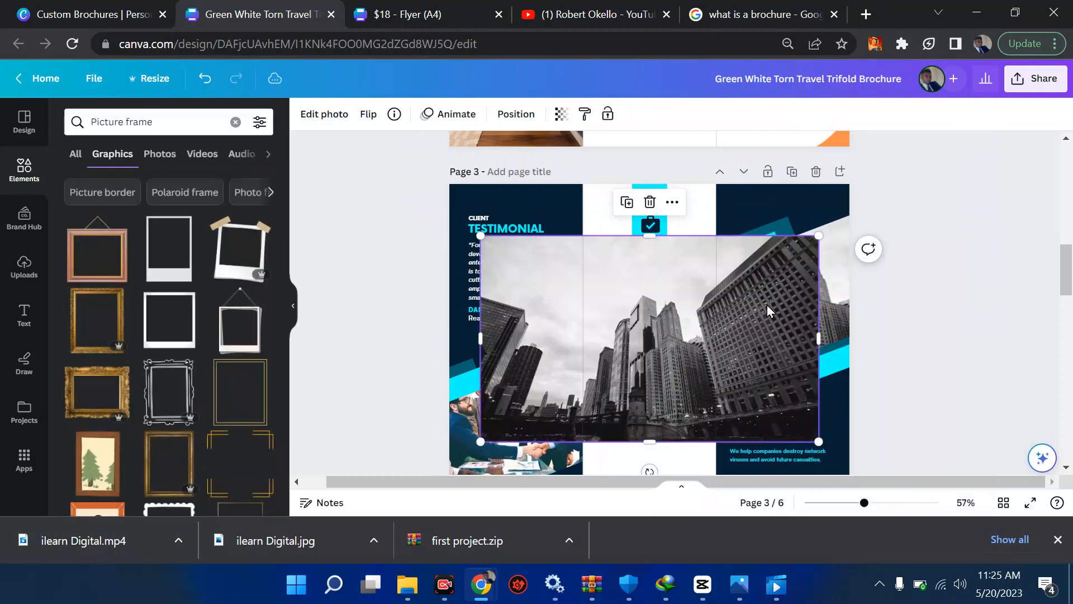
left_click_drag(767, 304, 573, 362)
left_click(767, 319)
right_click(767, 320)
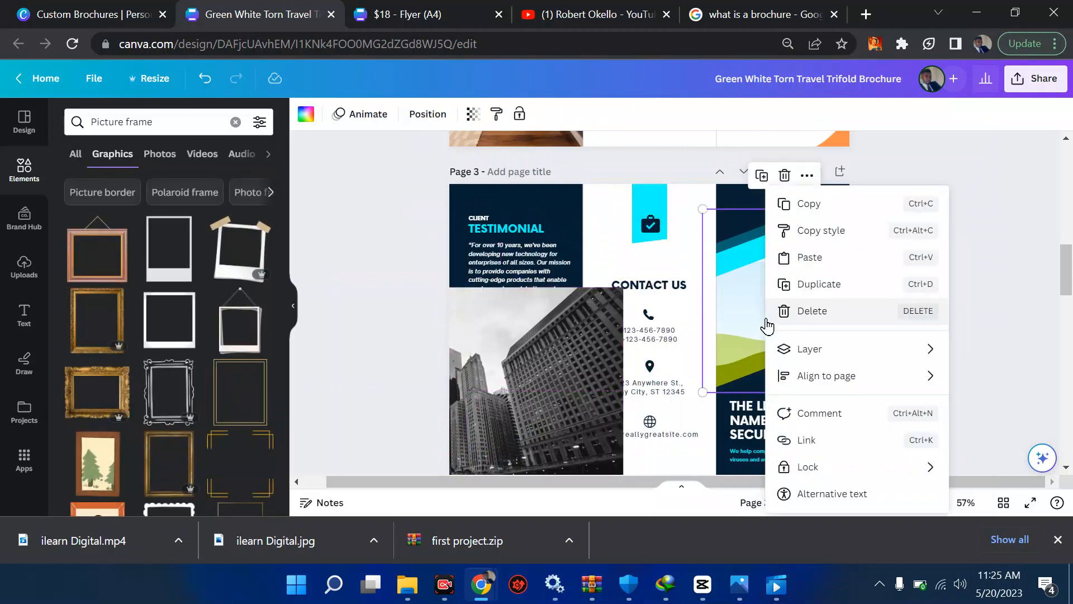
left_click(826, 494)
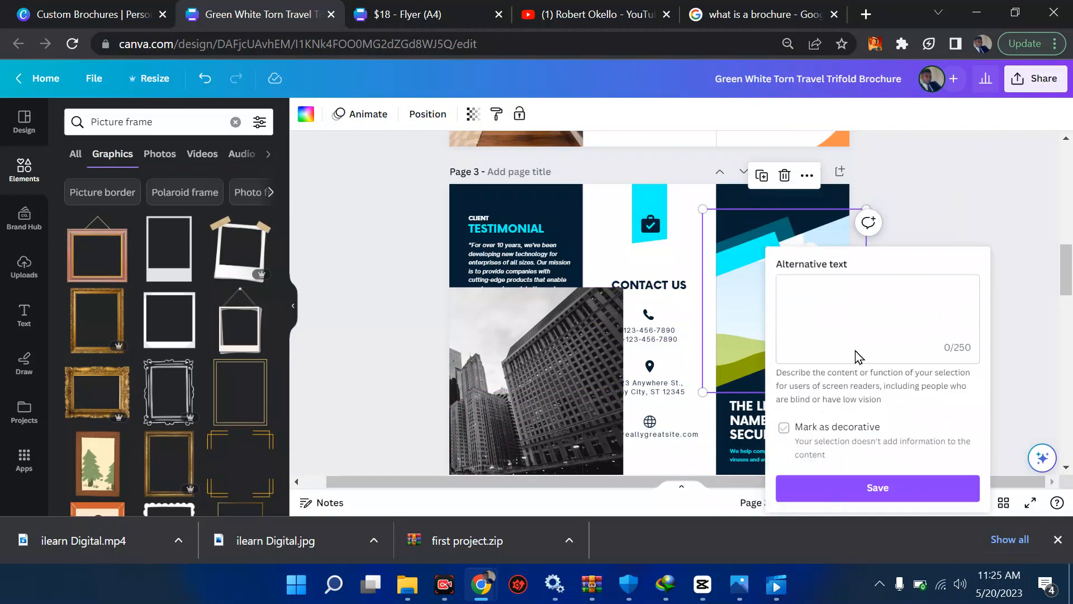
left_click(967, 178)
key("ctrl+z")
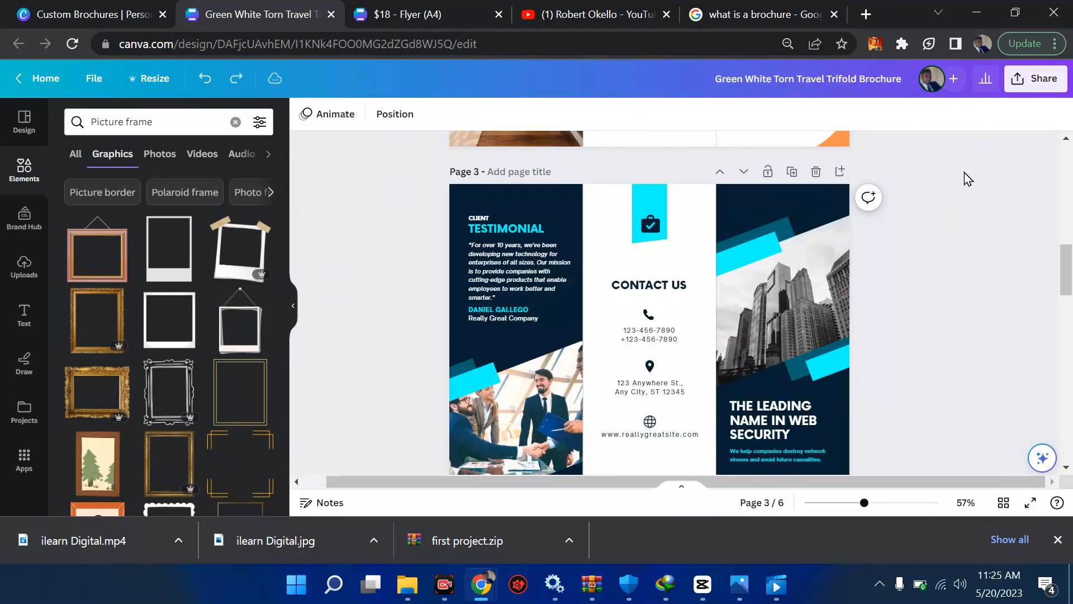
Shorten the element search term to "frame" and search the graphics again.
left_click(129, 122)
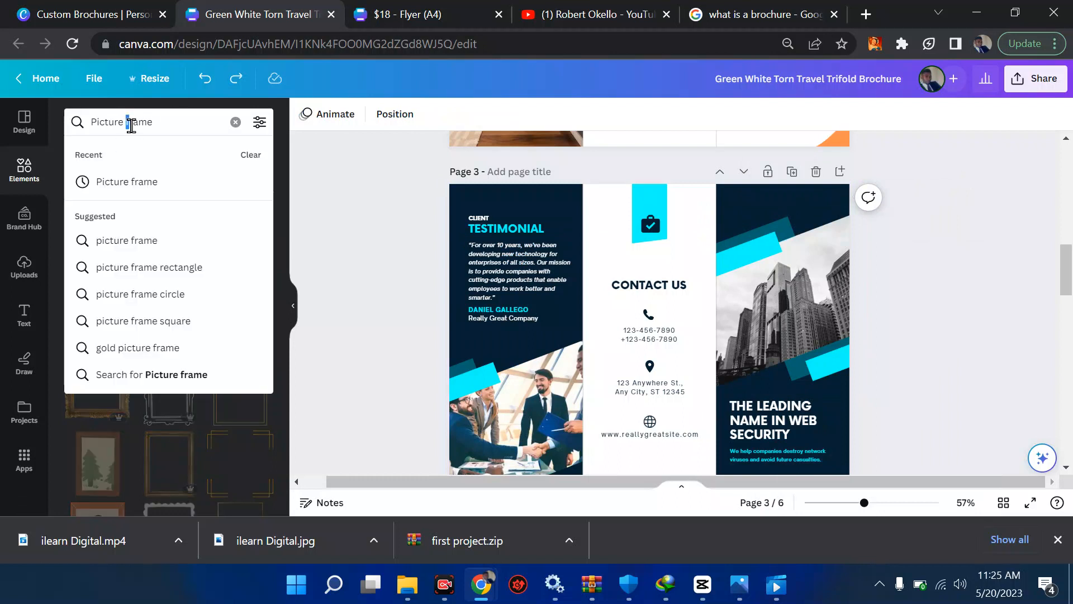
key("Return")
key("BackSpace")
key("BackSpace")
key("BackSpace")
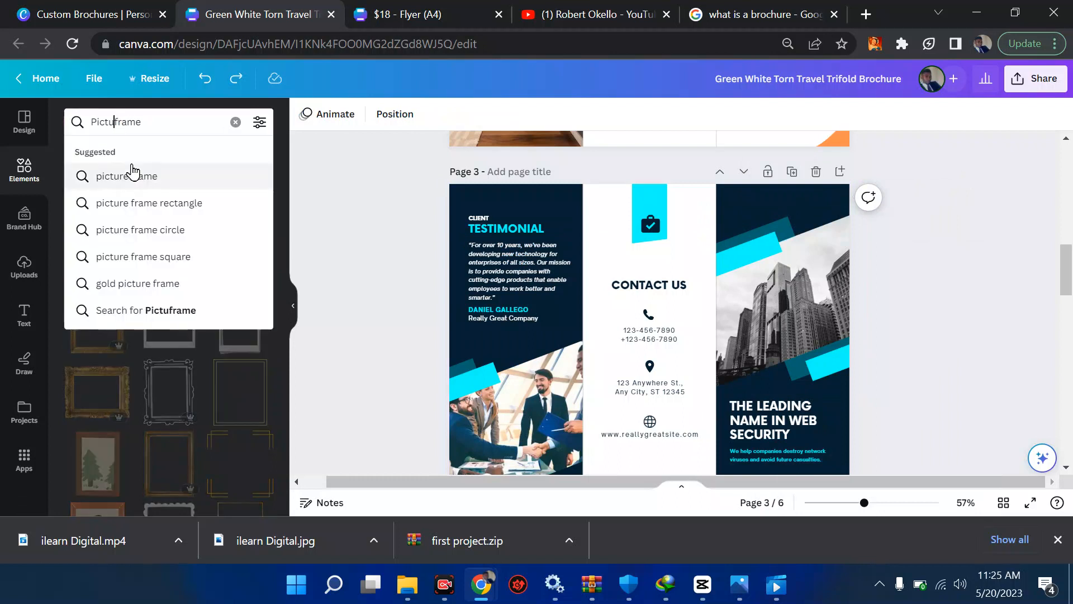
key("BackSpace")
key("Return")
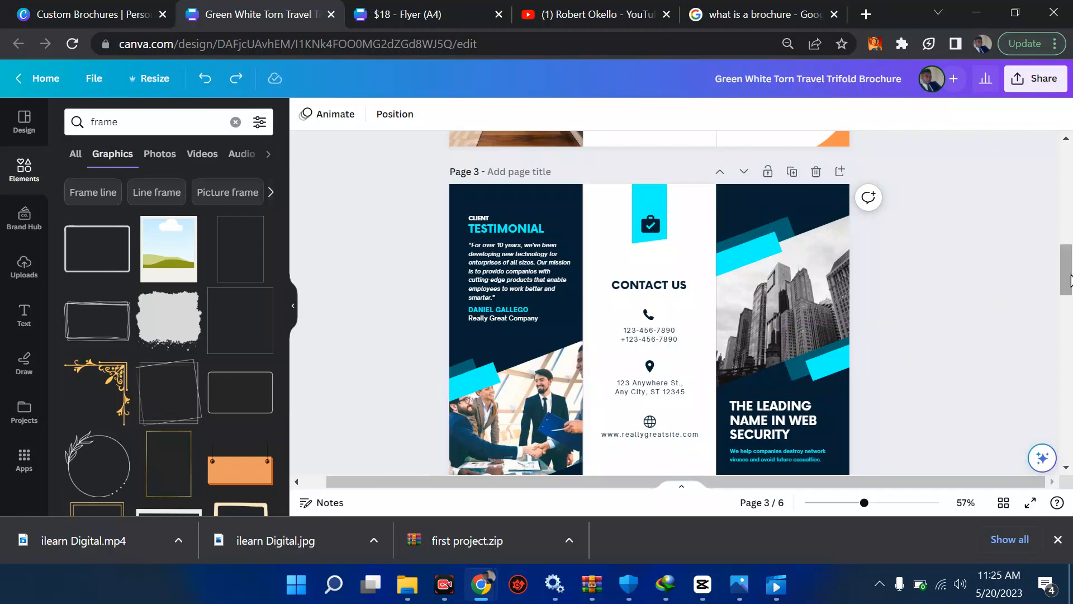
Add the polaroid-style landscape frame to page 6's right-hand panel, rotate it into a diamond and enlarge it.
left_click_drag(1071, 280, 1071, 445)
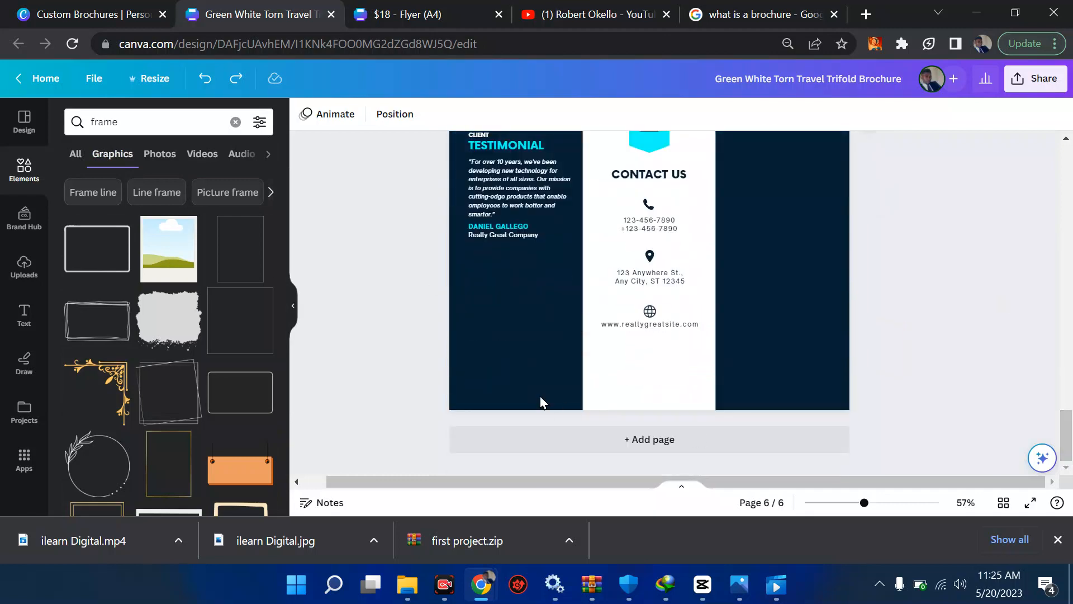
left_click(171, 251)
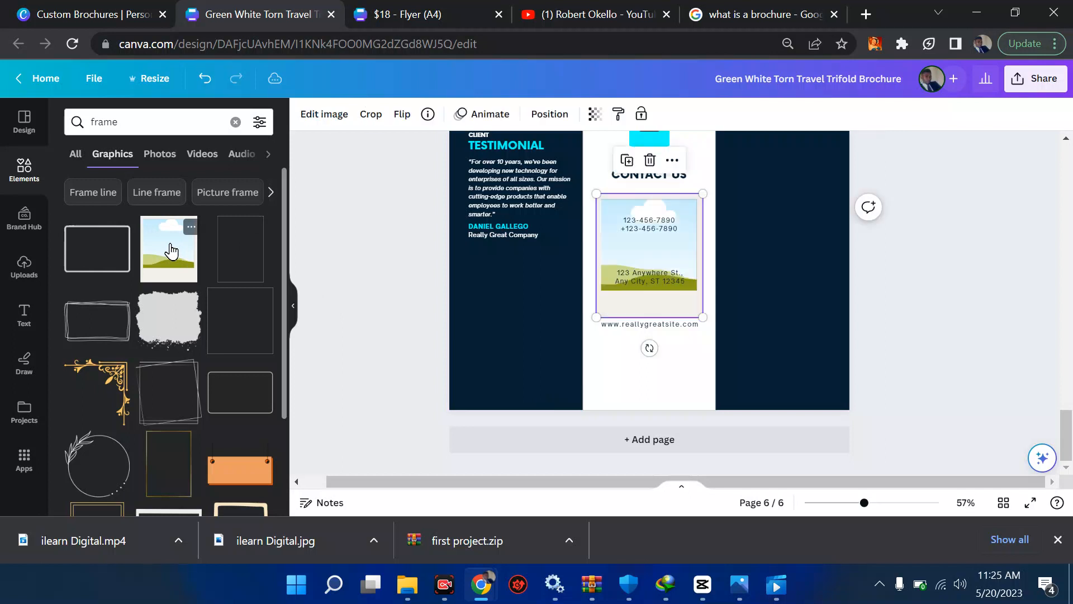
left_click_drag(666, 246, 772, 207)
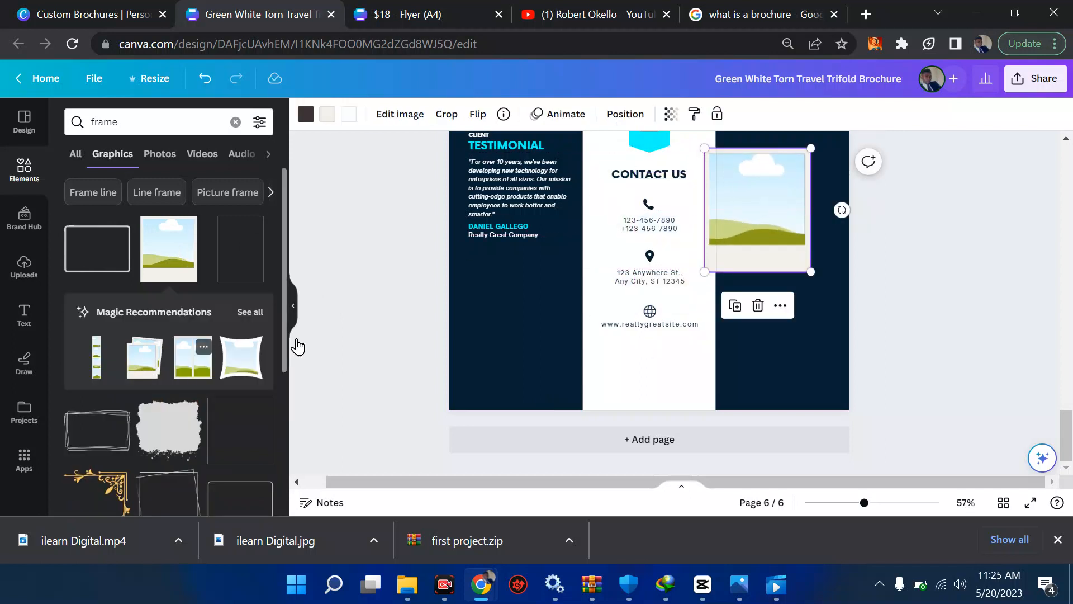
left_click_drag(767, 227, 768, 242)
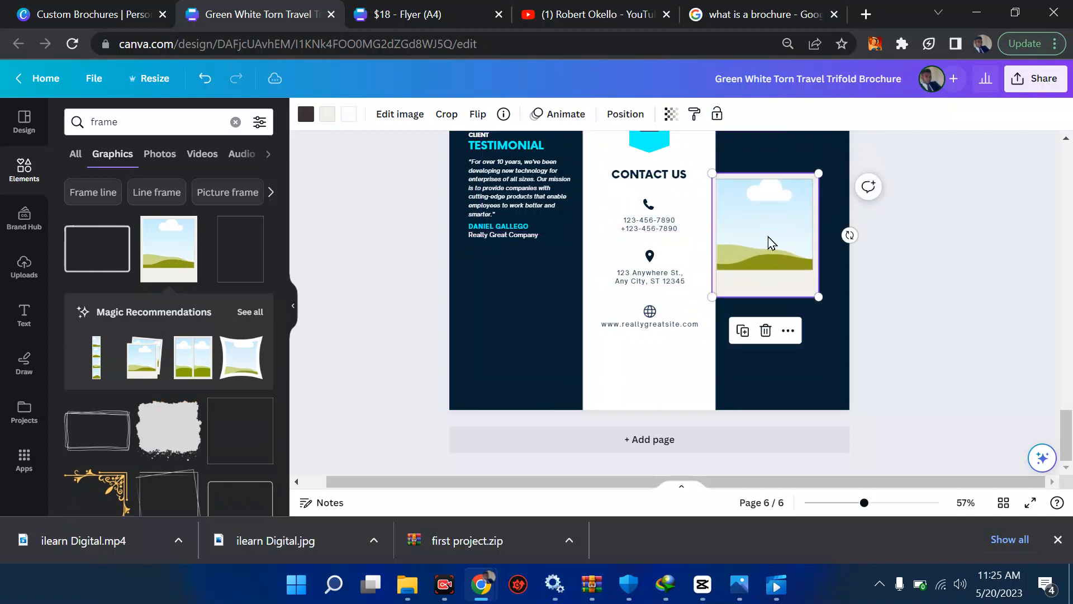
left_click_drag(851, 235, 817, 280)
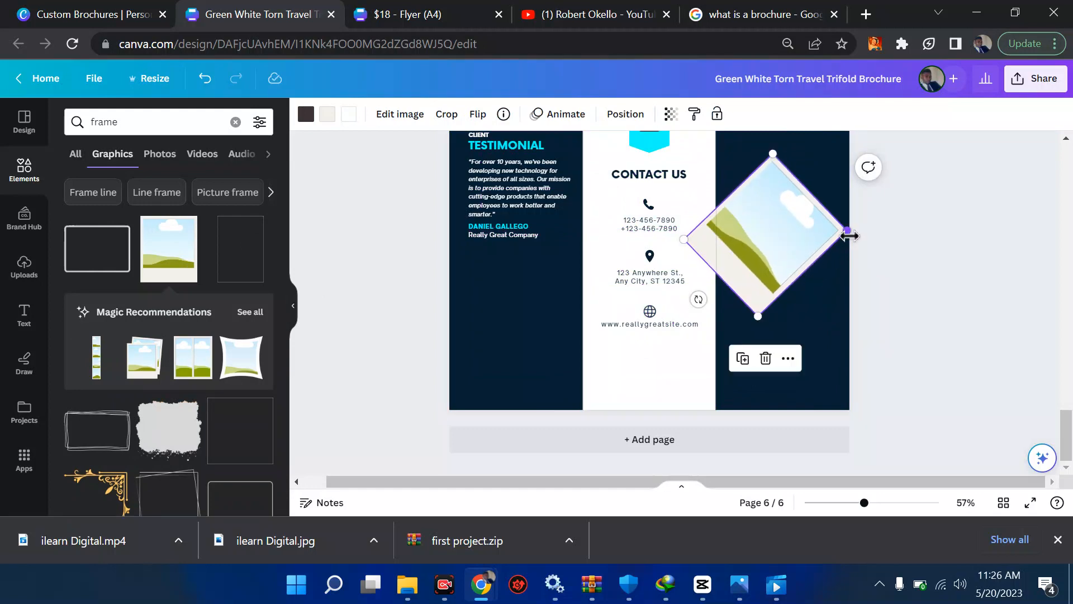
left_click_drag(847, 231, 904, 212)
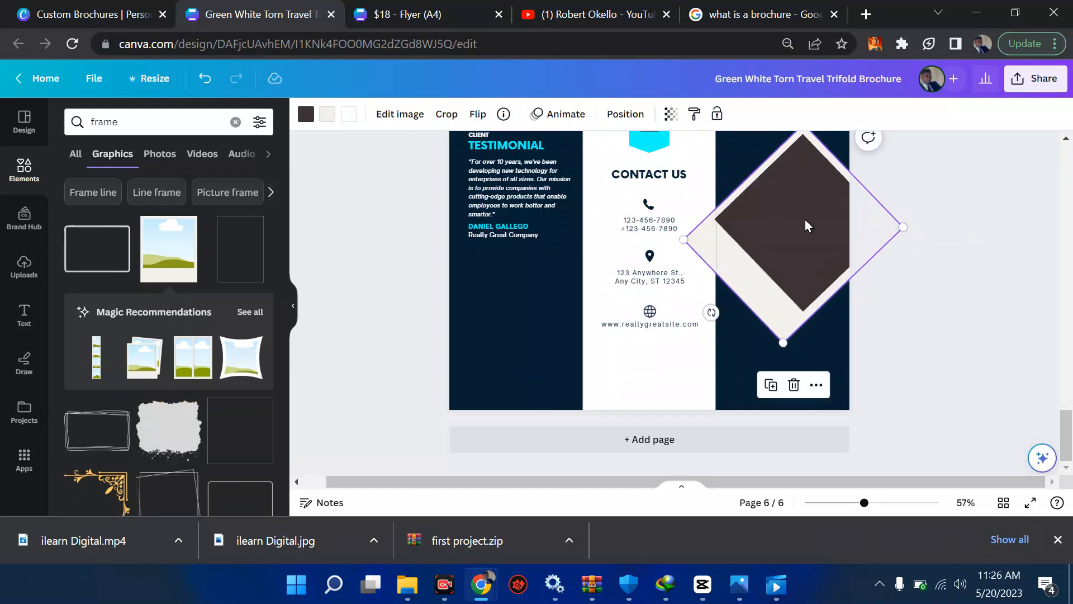
Compare the rotated frame with page 3's slanted city photo and undo the last change on page 6.
scroll(957, 224, "up", 10)
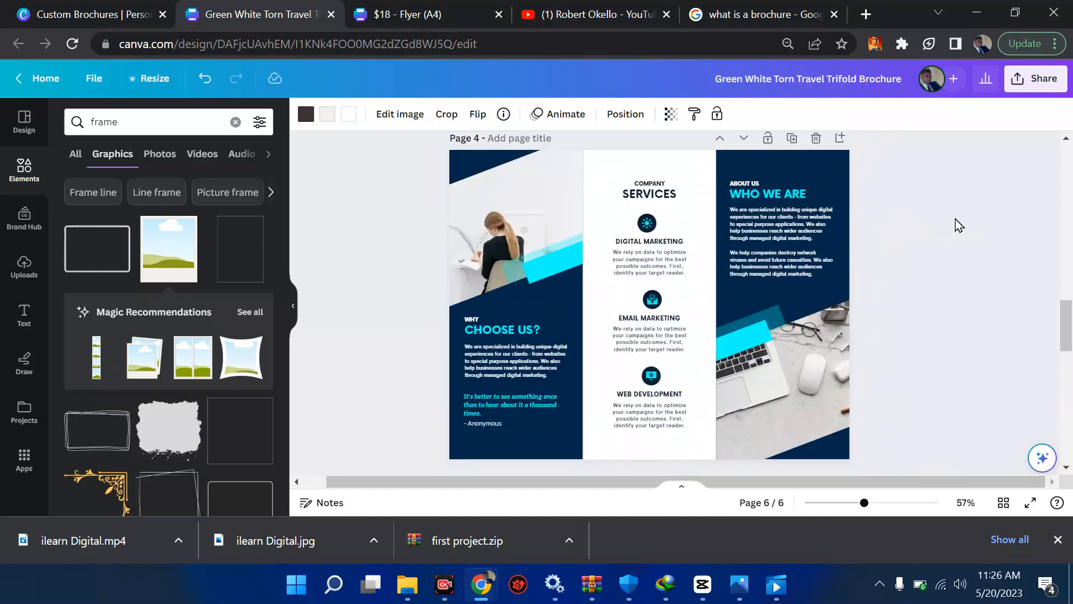
scroll(956, 222, "up", 6)
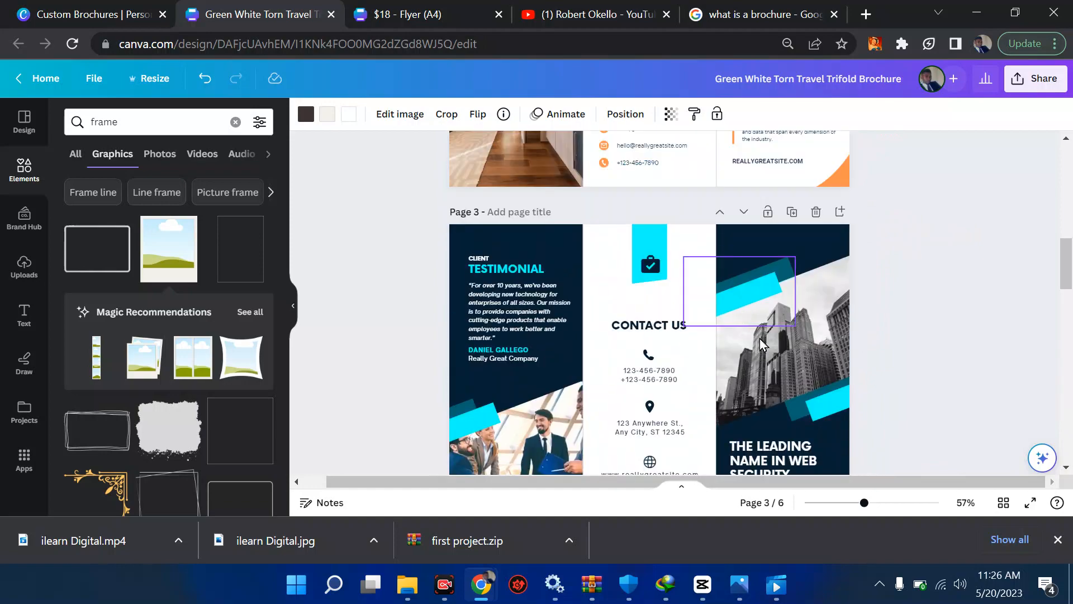
scroll(780, 358, "down", 15)
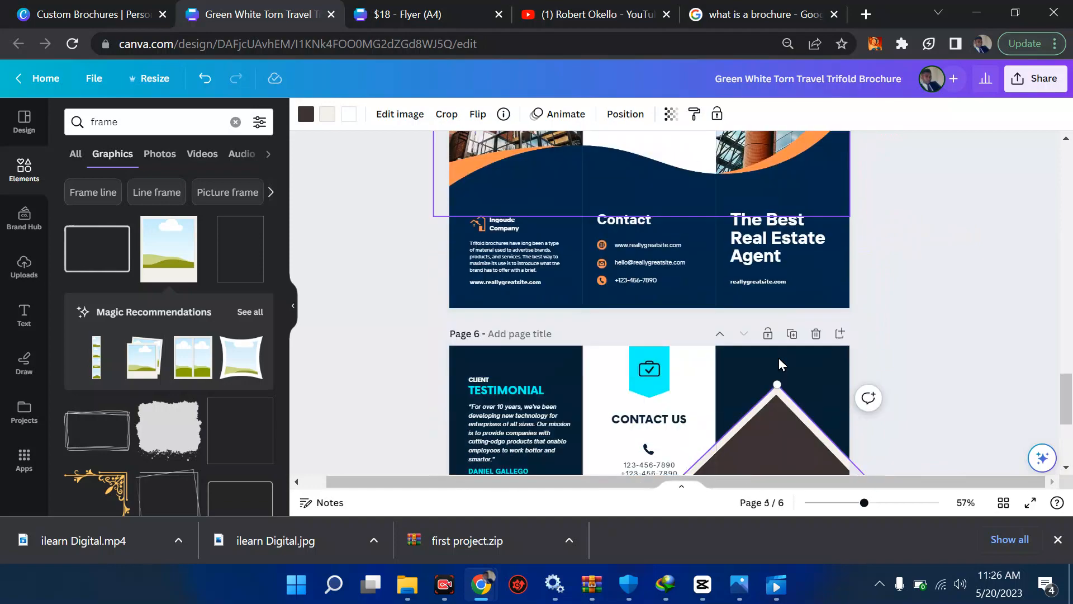
scroll(780, 357, "down", 4)
key("ctrl+z")
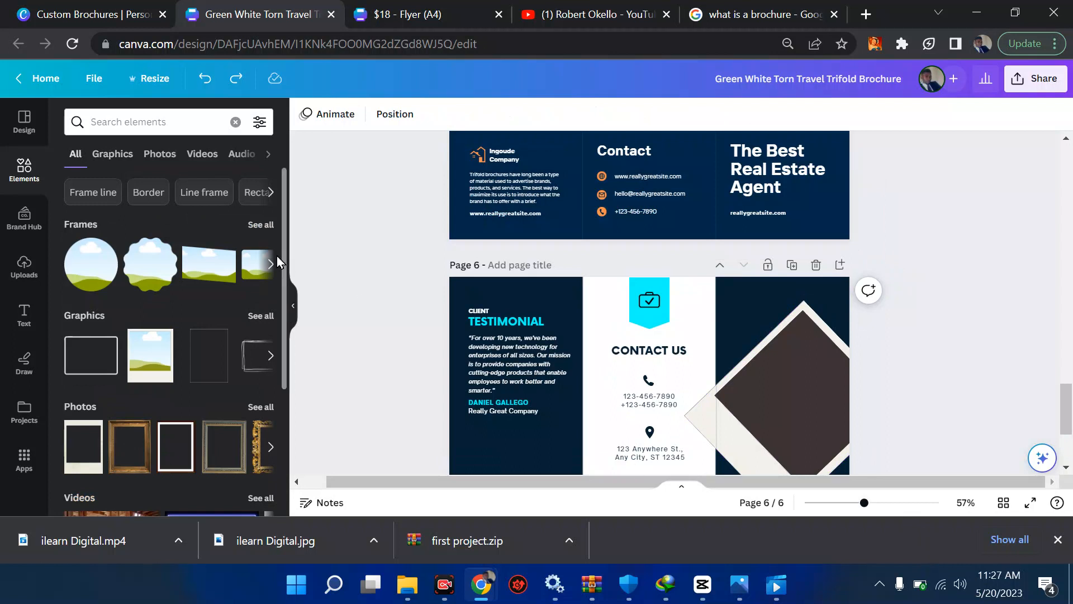
Replace the rotated polaroid frame on page 6 with the recently used slanted landscape frame, placed over the right-hand panel.
left_click(29, 177)
left_click(144, 122)
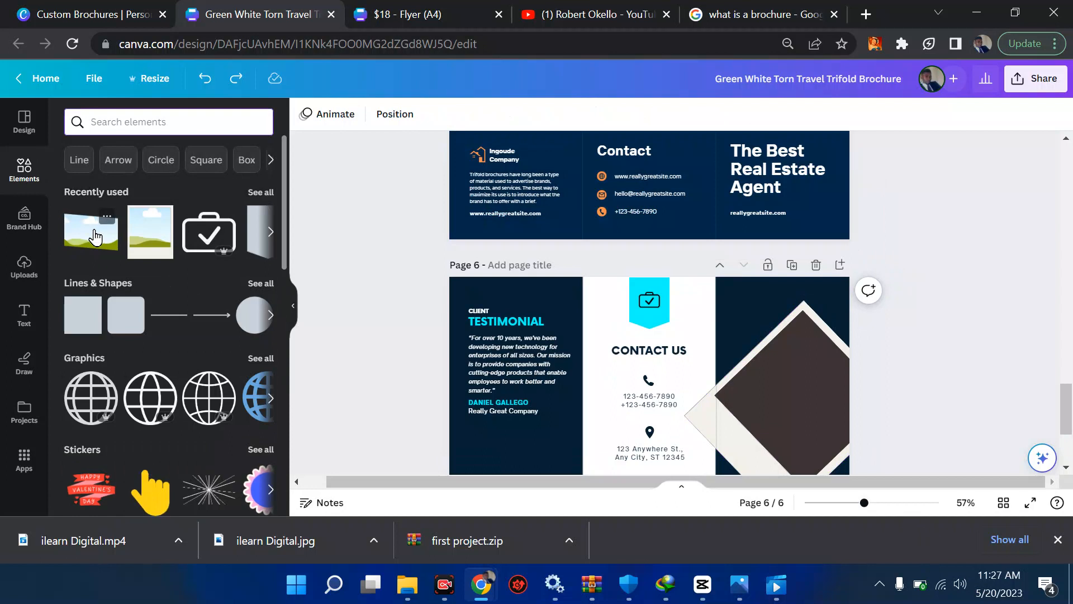
left_click(95, 237)
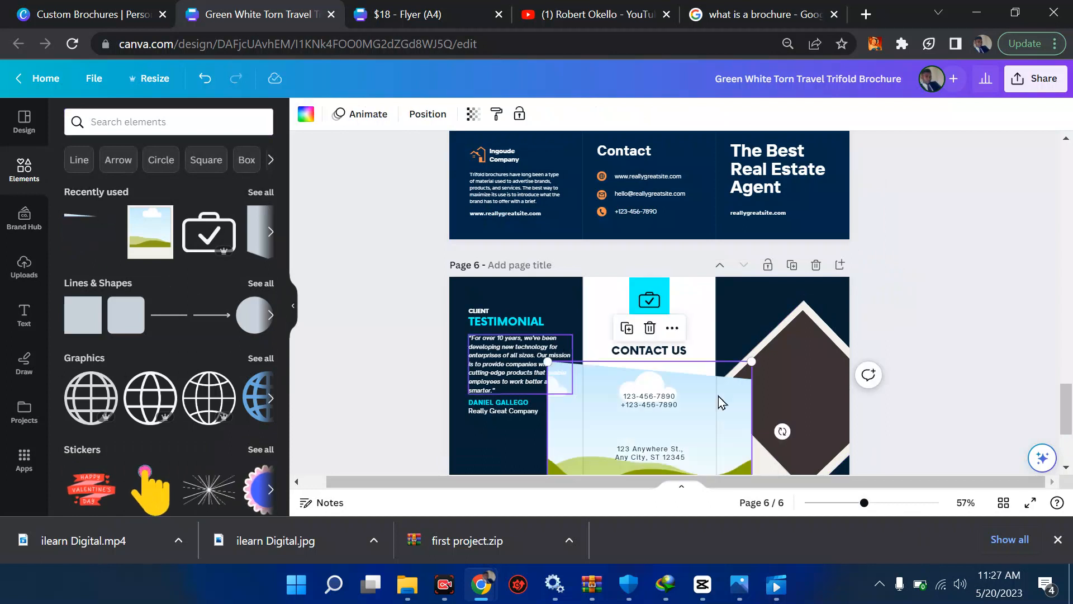
left_click(801, 385)
key("Delete")
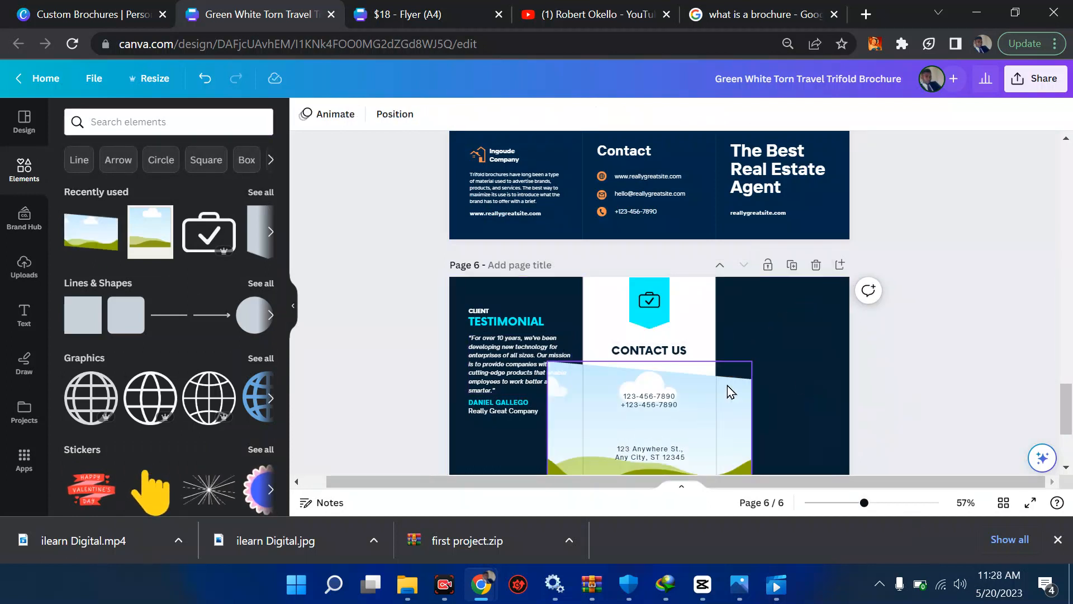
left_click_drag(649, 420, 743, 401)
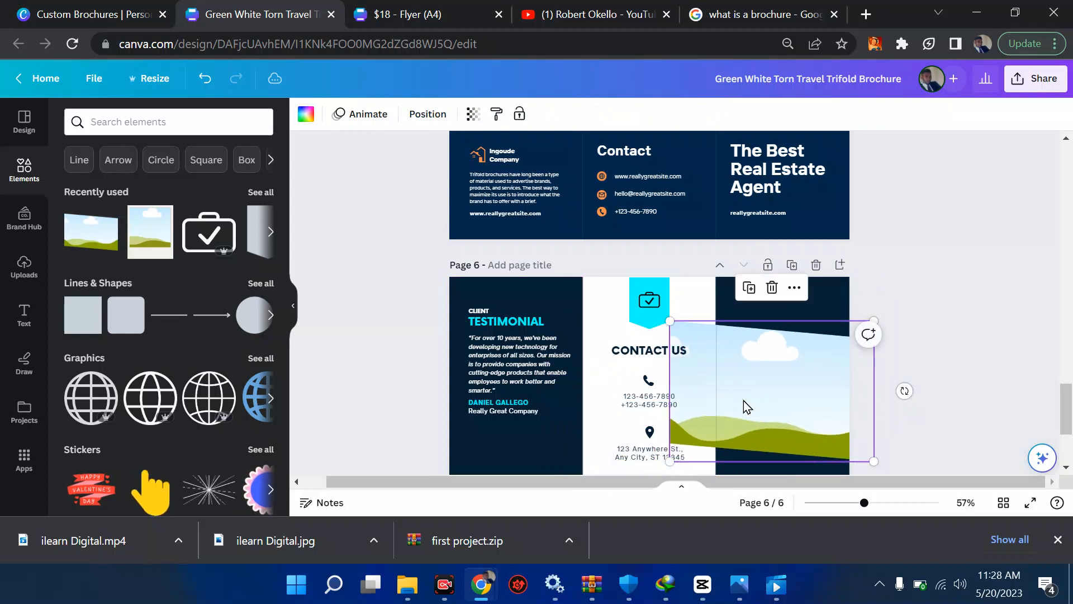
Rotate the landscape frame counter-clockwise, enlarge it to about 6 by 4.1 in, and position it over page 6's third panel.
left_click_drag(914, 393, 894, 335)
mouse_move(824, 371)
left_mouse_down()
mouse_move(850, 353)
mouse_move(808, 367)
left_mouse_up()
scroll(848, 360, "down", 1)
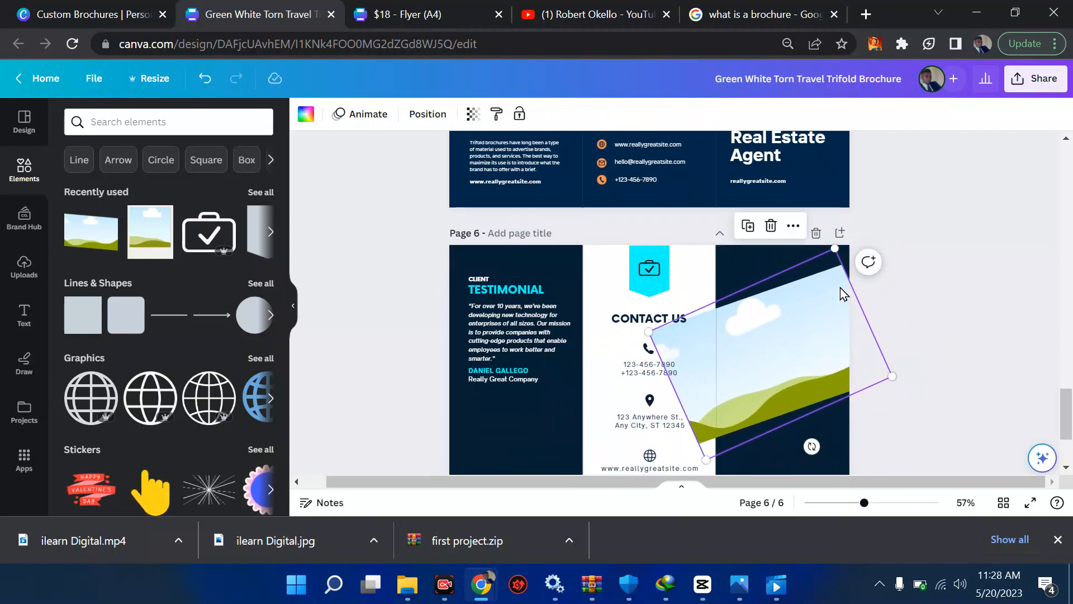
left_click_drag(846, 246, 843, 234)
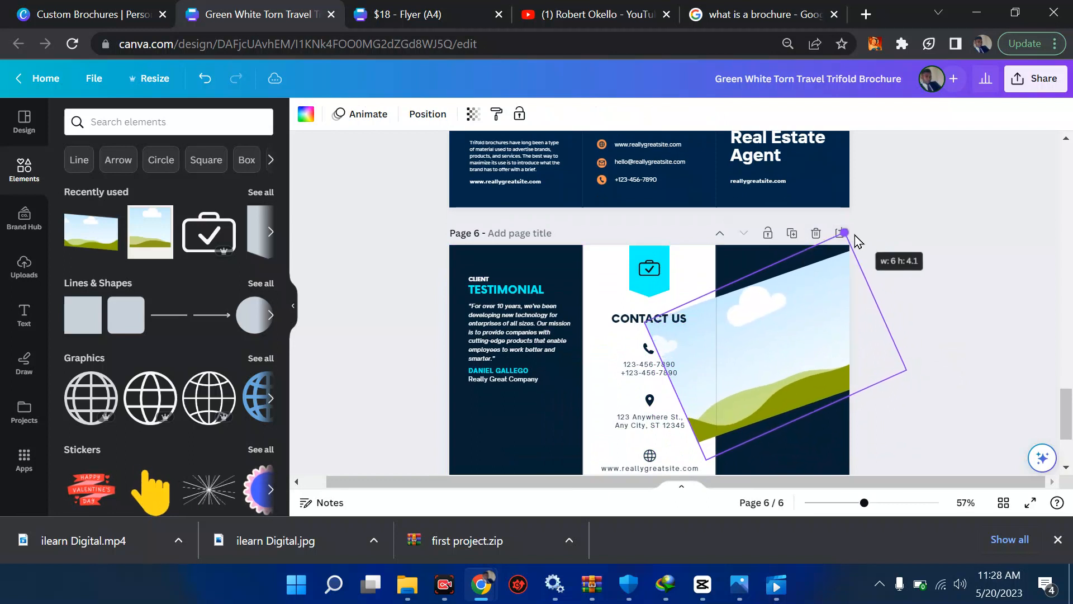
left_click_drag(837, 280, 842, 284)
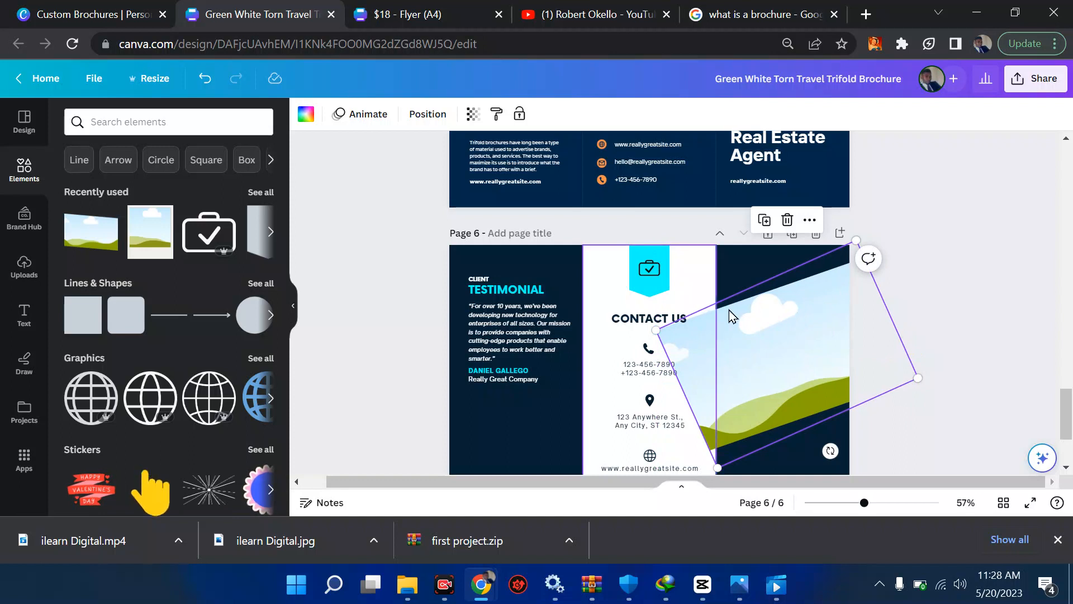
Send the tilted landscape frame backward, behind page 6's white contact panel.
right_click(749, 325)
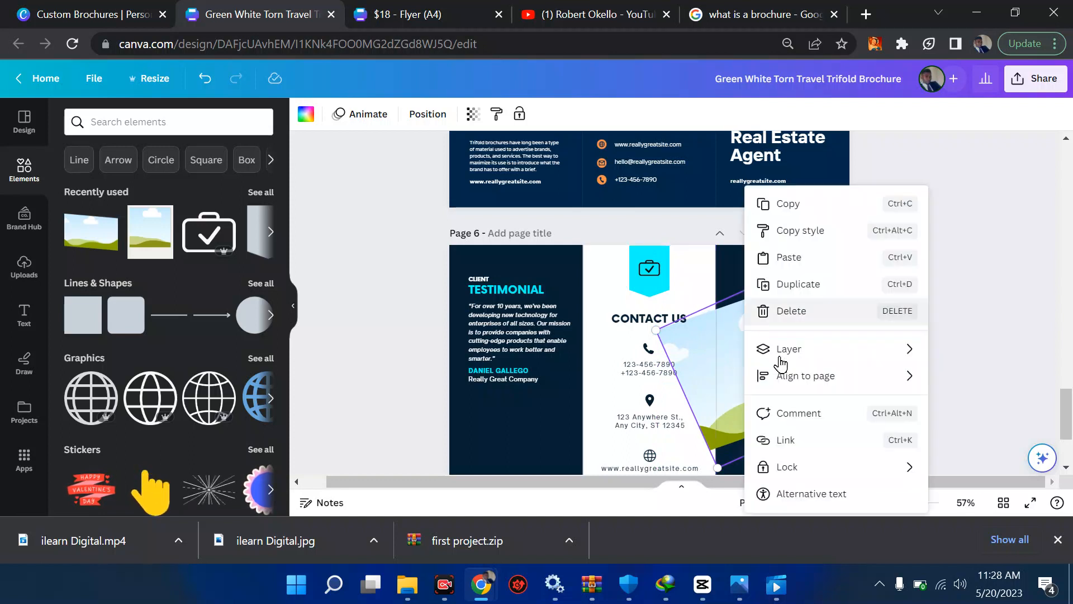
mouse_move(867, 349)
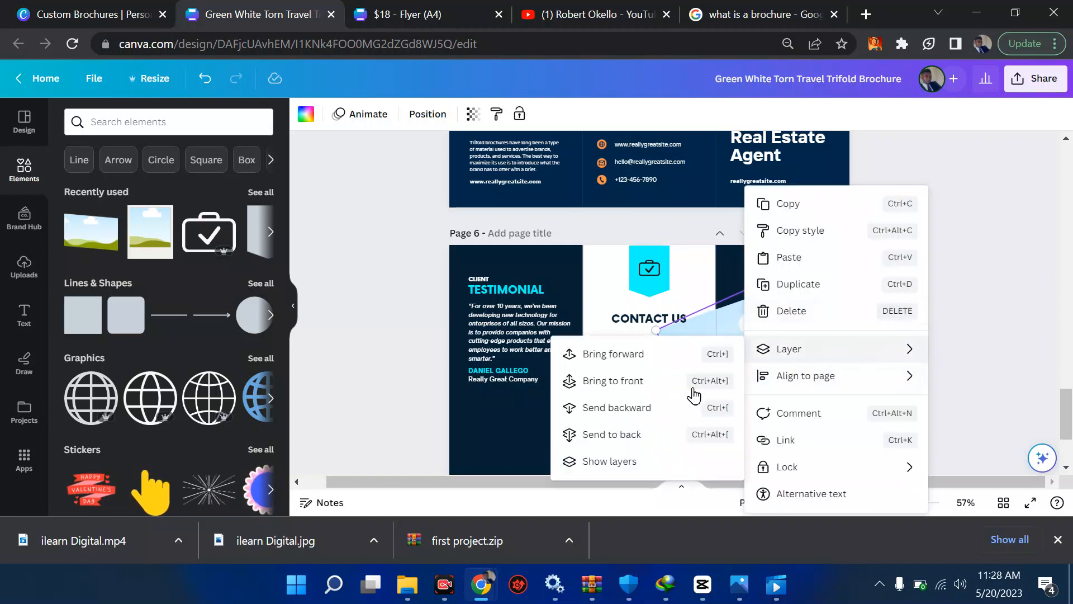
left_click(650, 412)
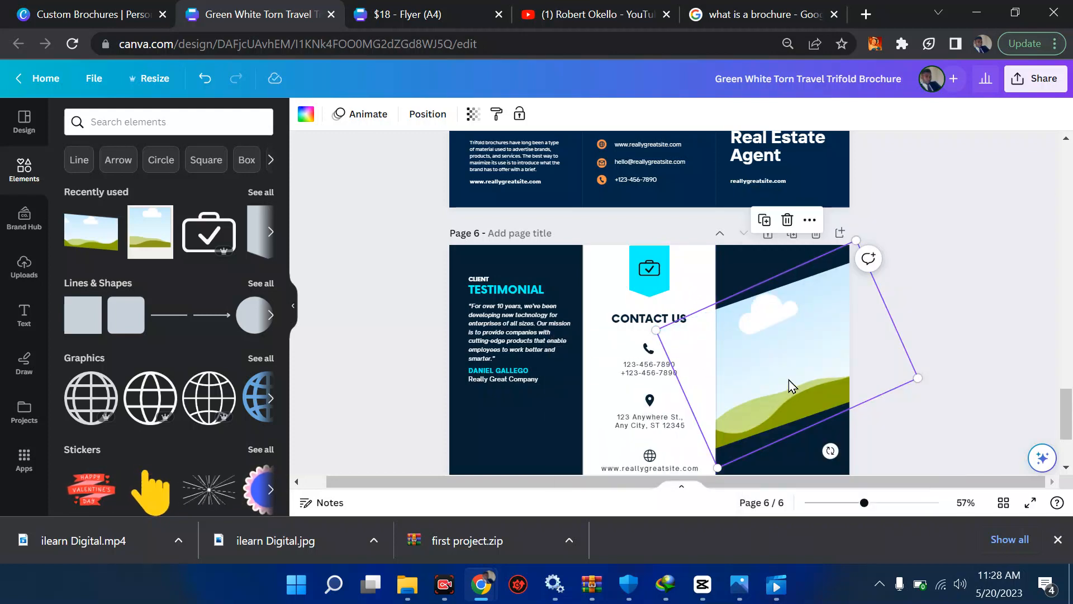
Compare the tilted frame with page 3's cover photo and move it slightly lower on page 6's third panel.
scroll(790, 380, "up", 10)
scroll(790, 385, "up", 5)
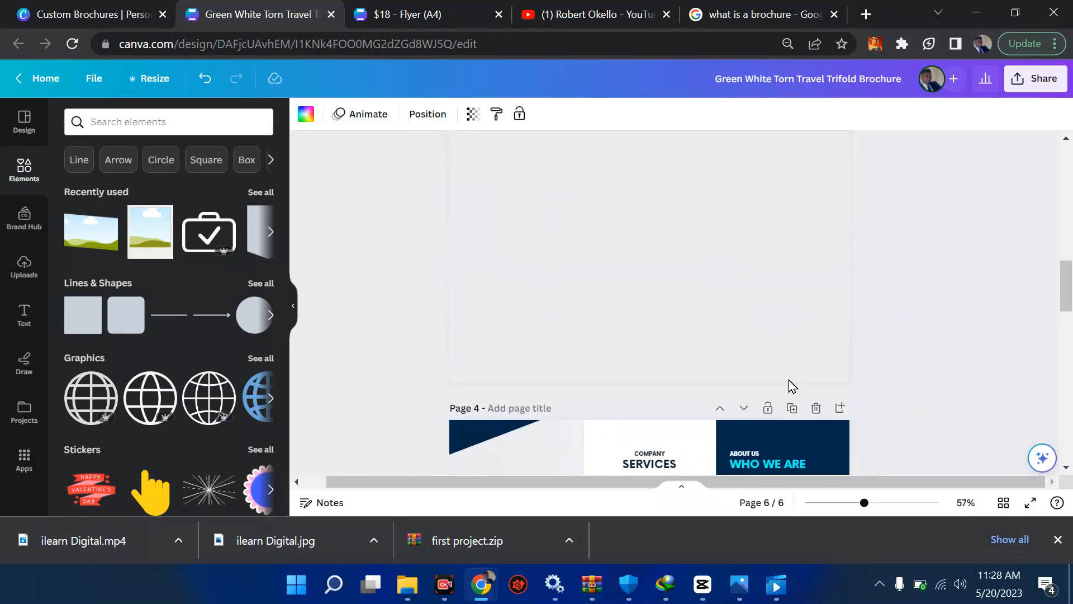
scroll(791, 384, "down", 3)
scroll(790, 385, "up", 5)
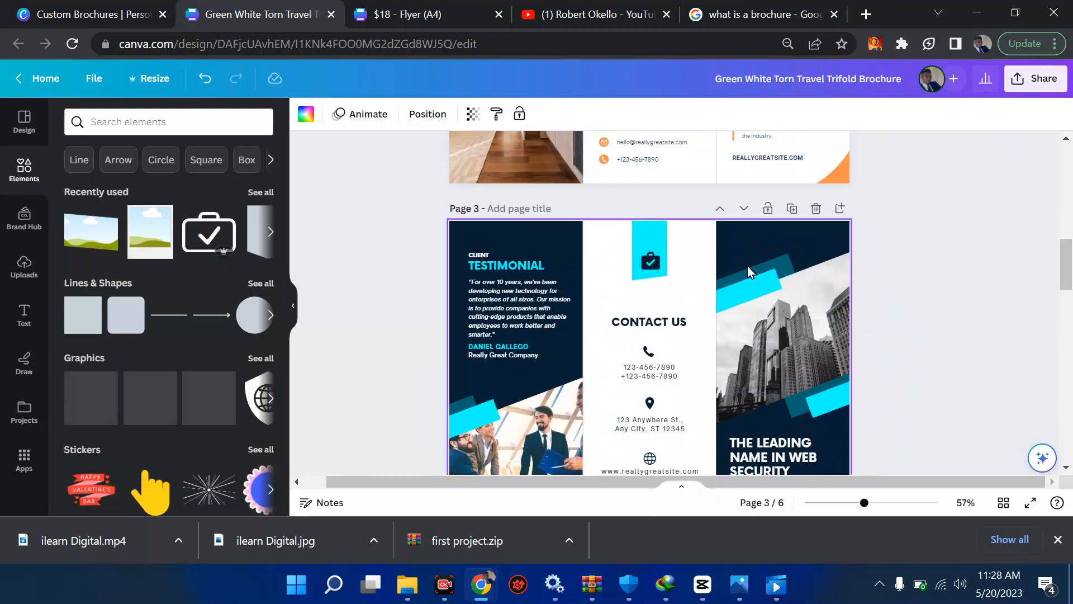
scroll(774, 306, "down", 6)
scroll(775, 311, "down", 10)
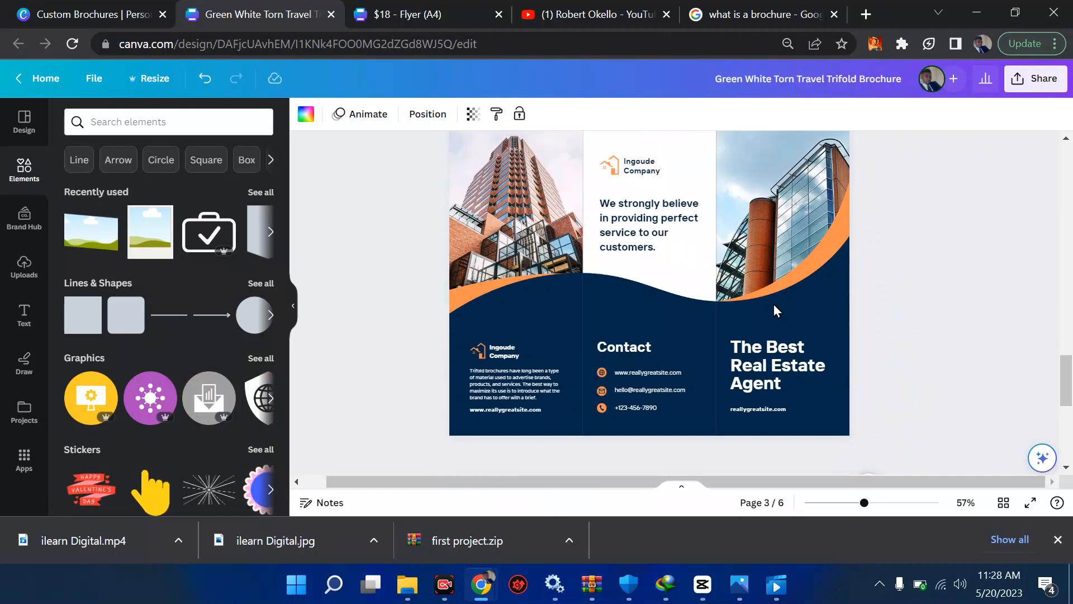
scroll(774, 304, "up", 1)
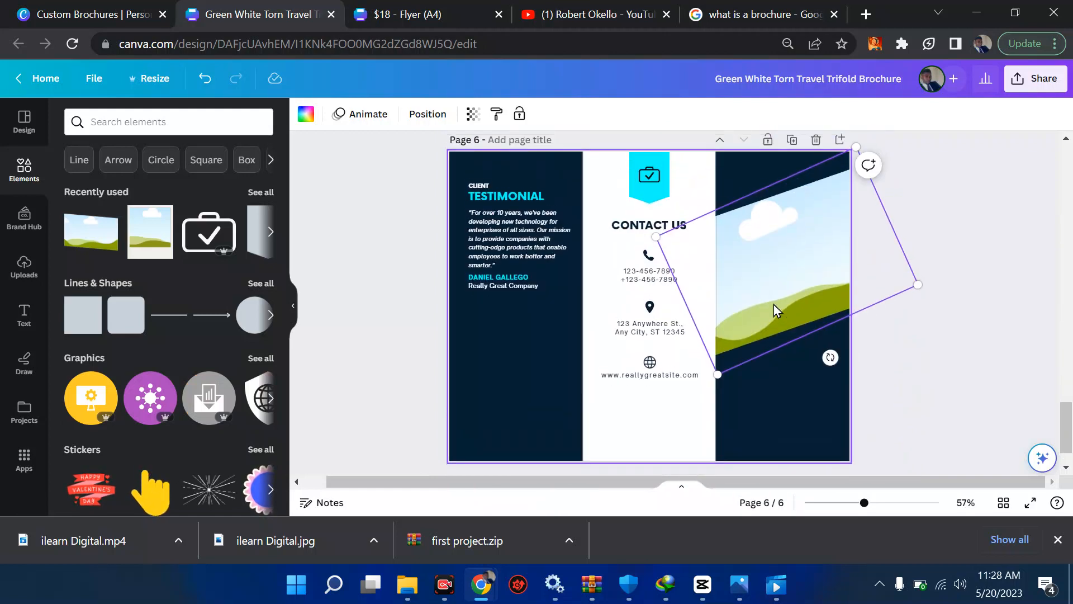
left_click_drag(800, 249, 800, 273)
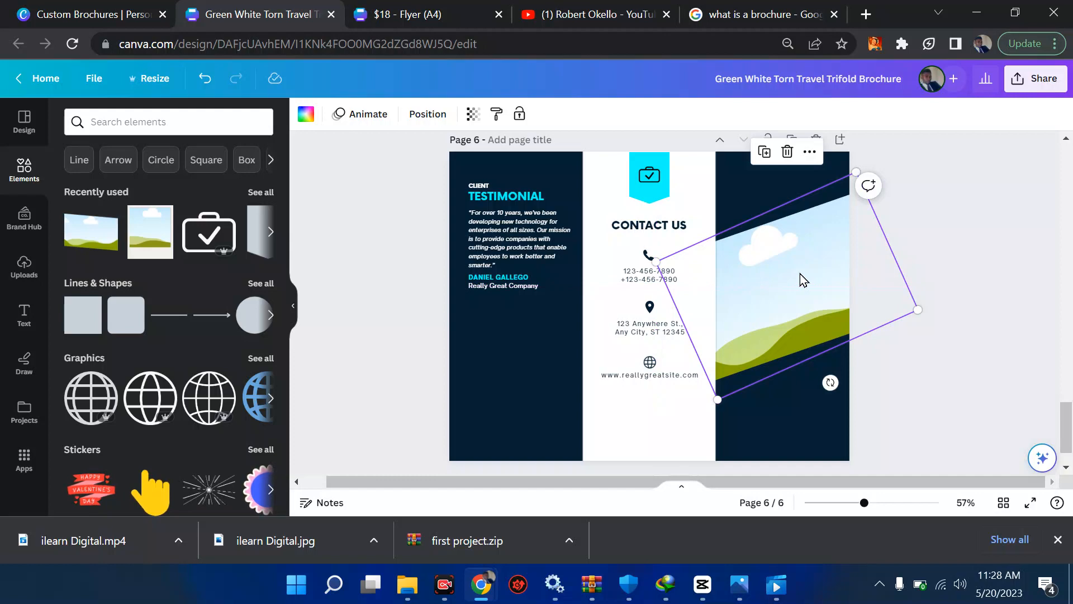
Try filling the tilted frame on page 6 with the uploaded portrait image.
scroll(803, 279, "up", 10)
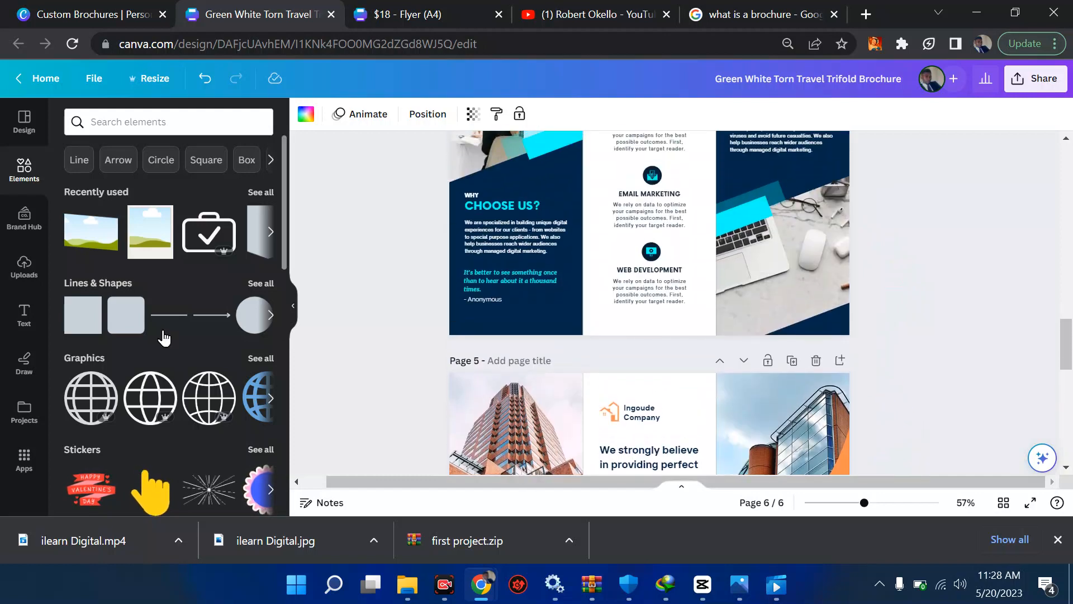
left_click(21, 277)
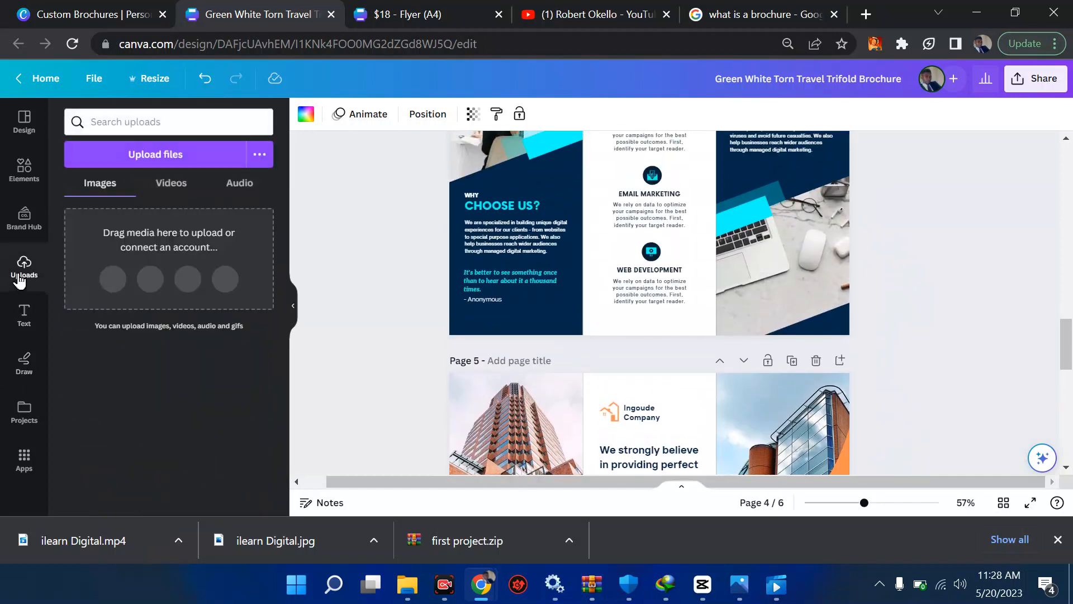
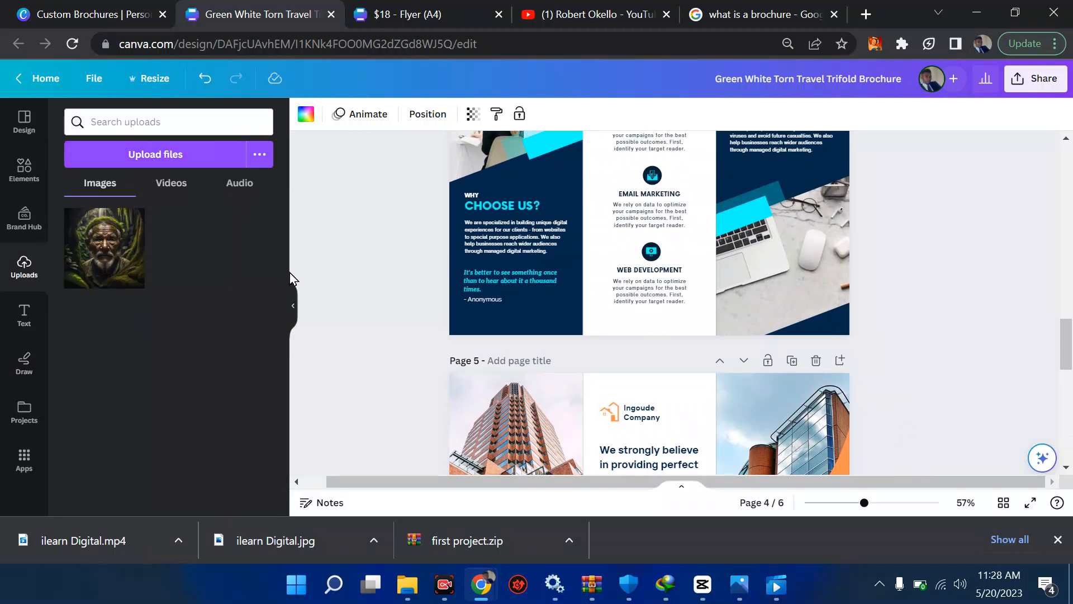
scroll(639, 340, "down", 10)
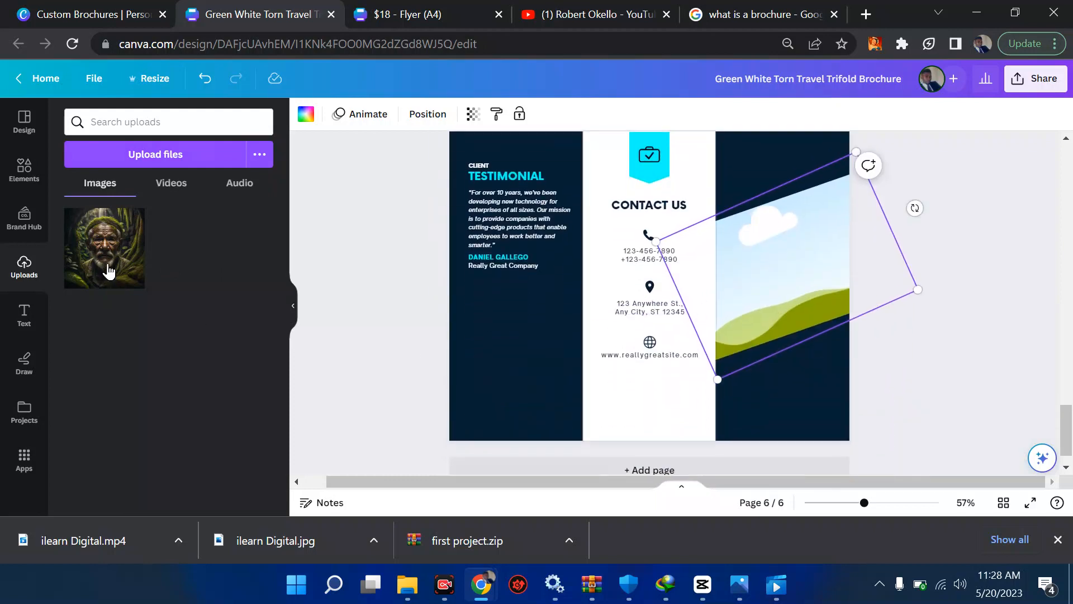
left_click_drag(108, 272, 769, 270)
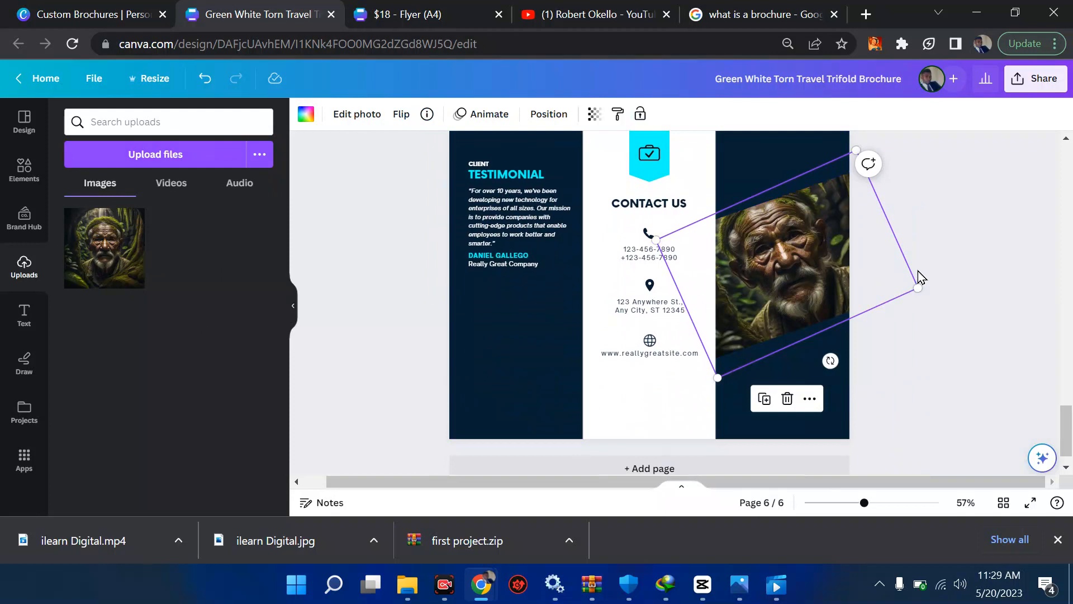
key("ctrl+z")
Detach the skyline photo from its frame on page 3, copy it, and undo the detachment.
scroll(918, 272, "up", 10)
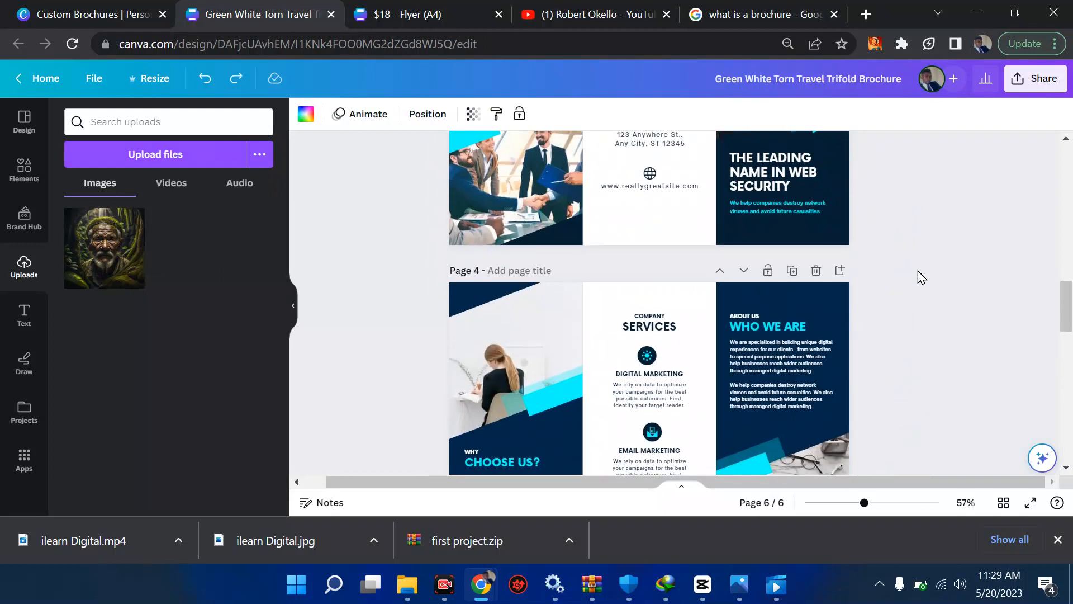
scroll(918, 271, "up", 3)
left_click(824, 235)
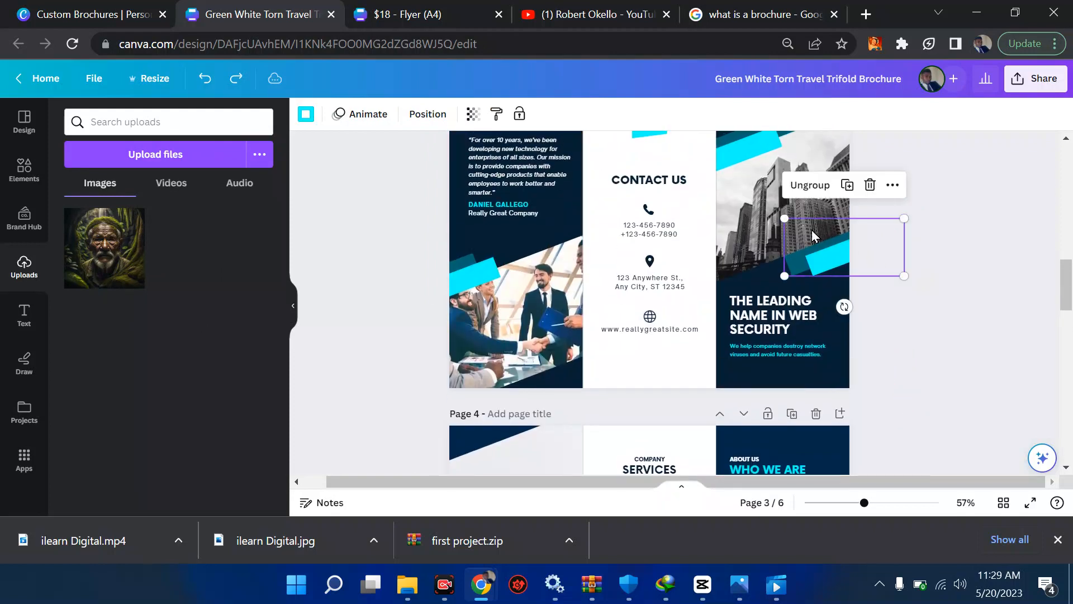
left_click(747, 198)
right_click(747, 199)
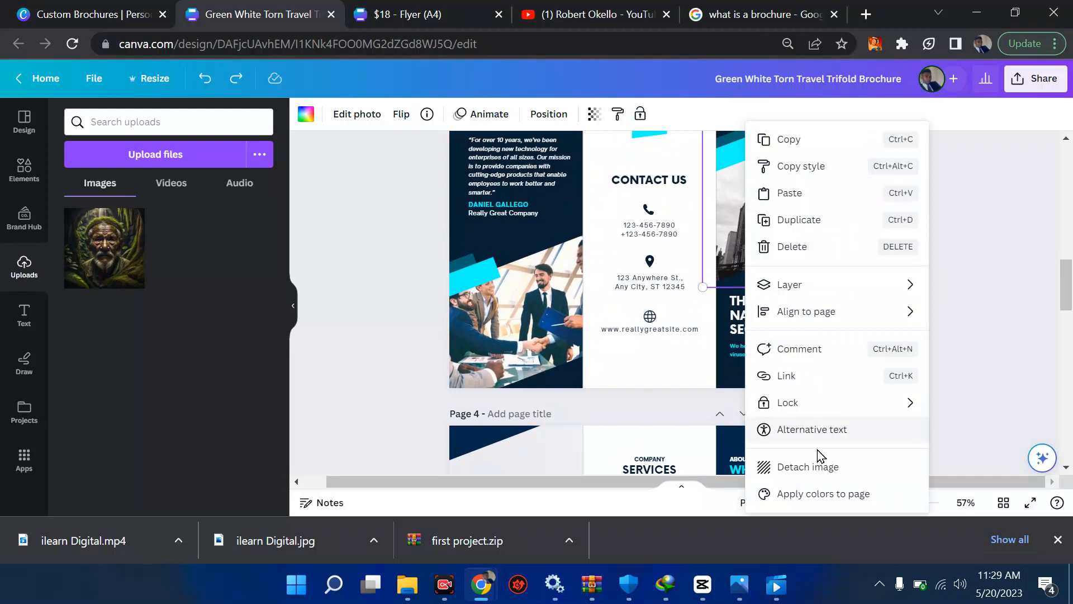
left_click(825, 467)
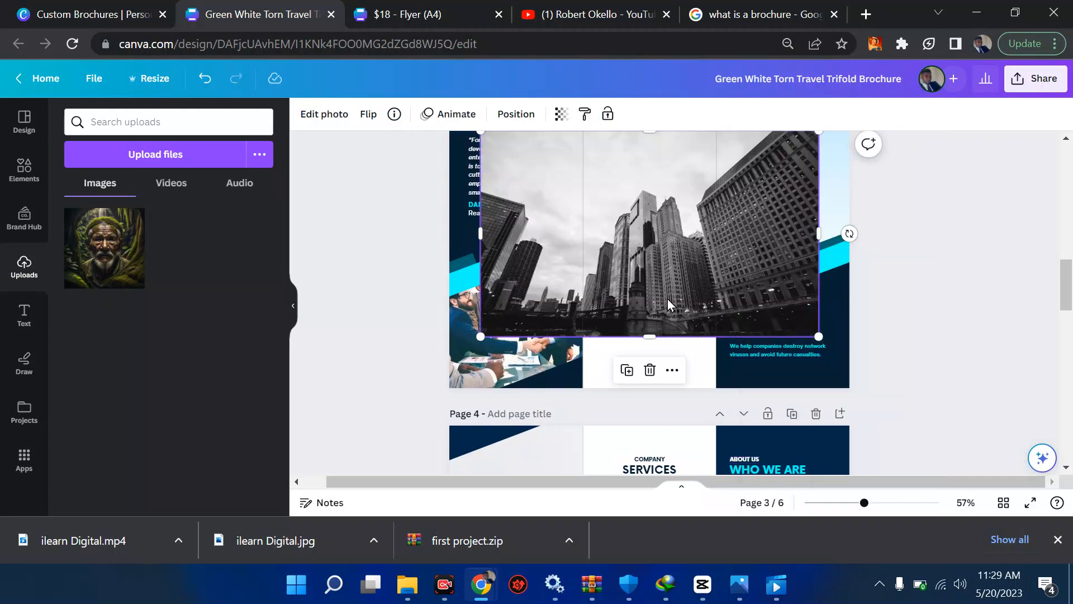
key("ctrl+z")
Paste the skyline photo onto page 6 and place it inside the tilted frame.
scroll(669, 303, "down", 10)
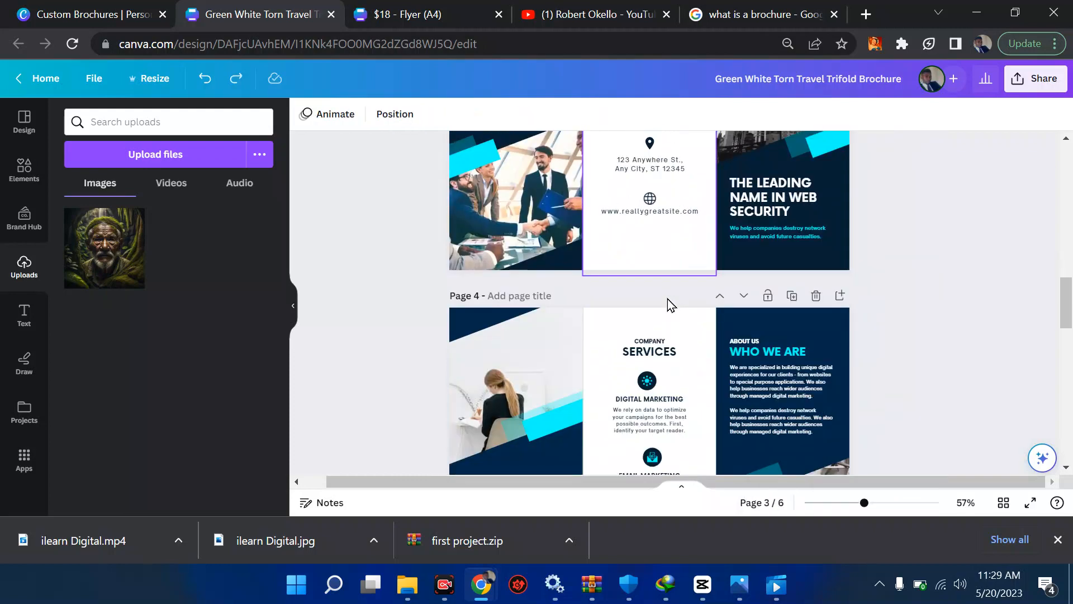
scroll(670, 305, "down", 5)
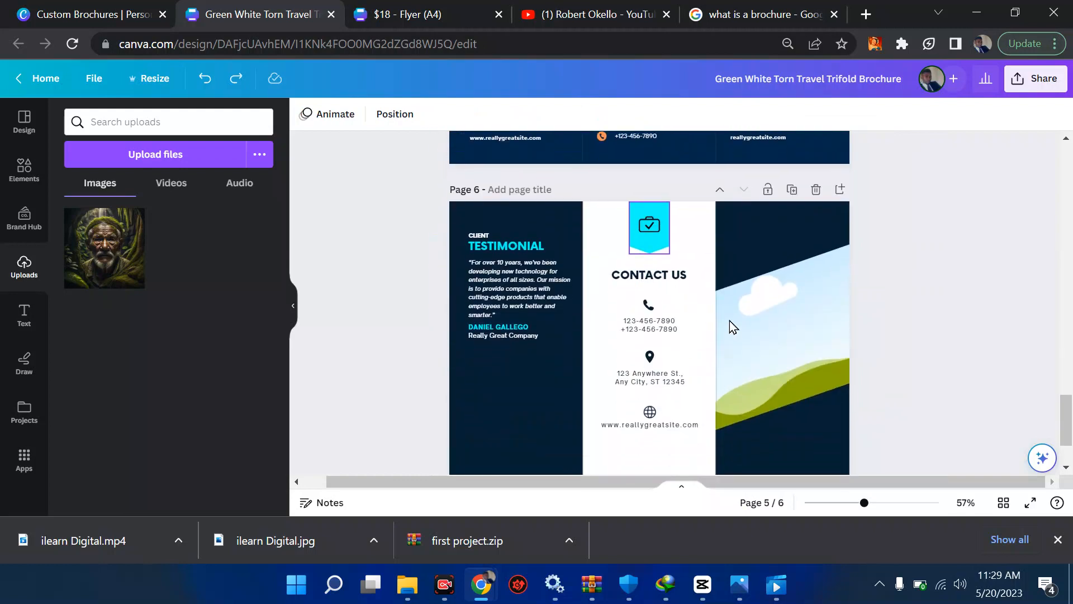
left_click(775, 450)
key("ctrl+v")
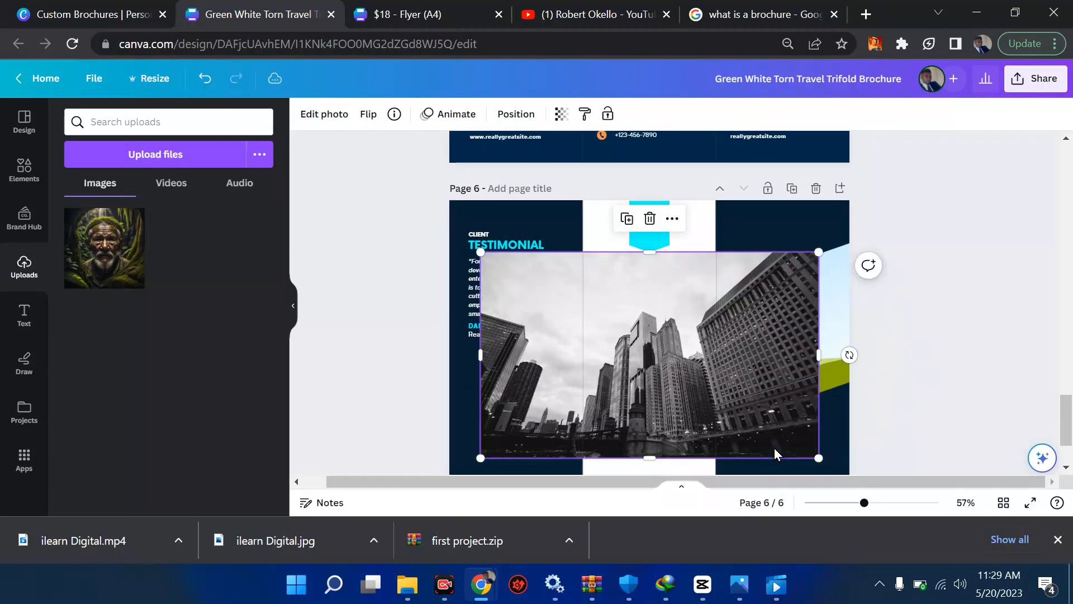
left_click_drag(686, 385, 782, 363)
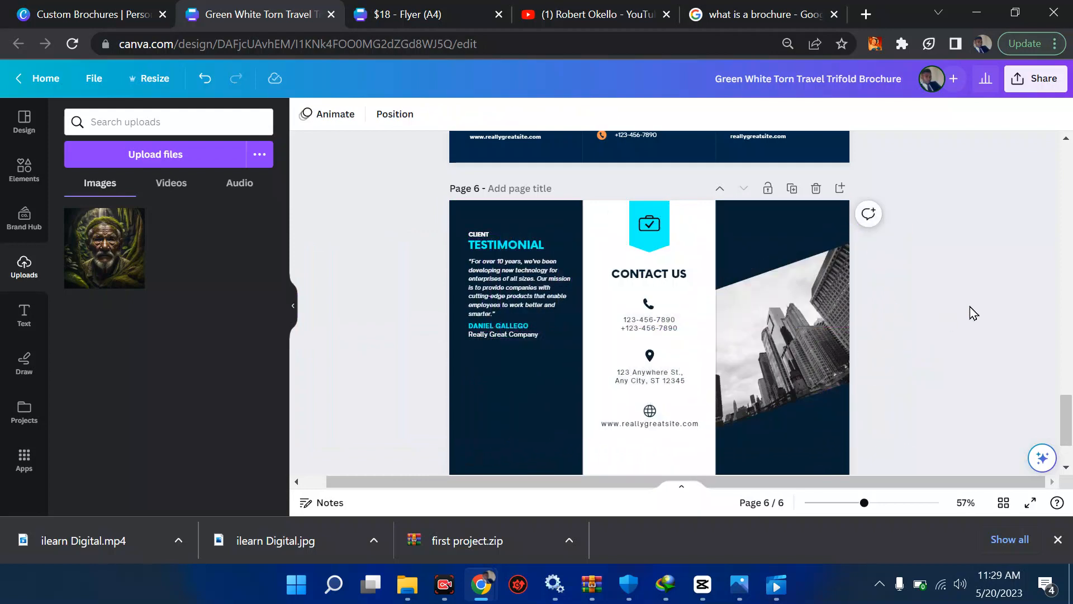
Copy the upper cyan bar group from page 3's cover to page 6 and align it with the skyline photo's upper-left edge.
scroll(971, 307, "up", 10)
scroll(971, 307, "up", 8)
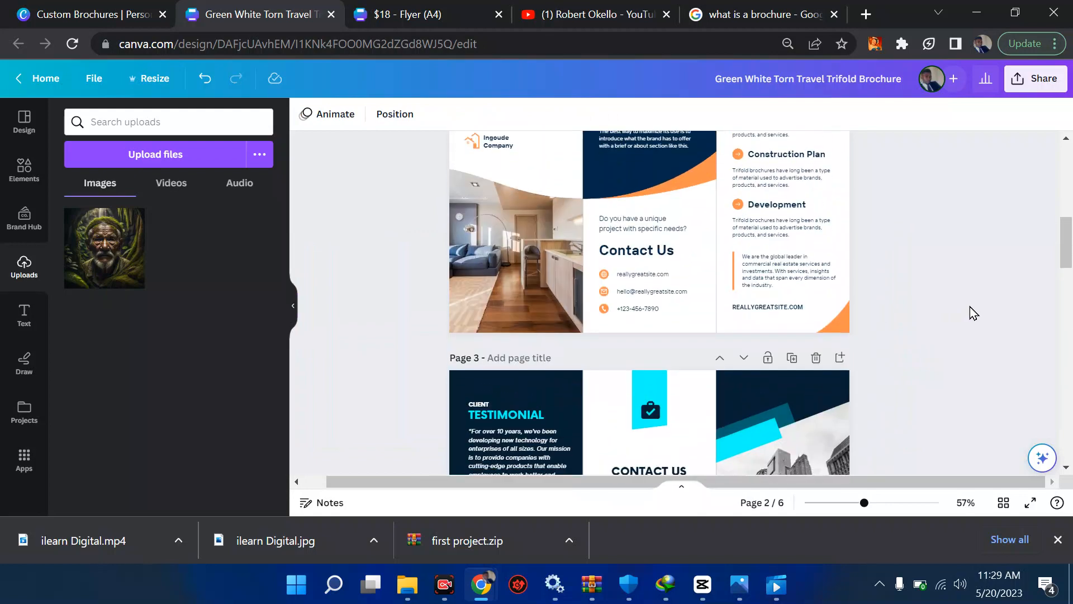
scroll(971, 306, "down", 3)
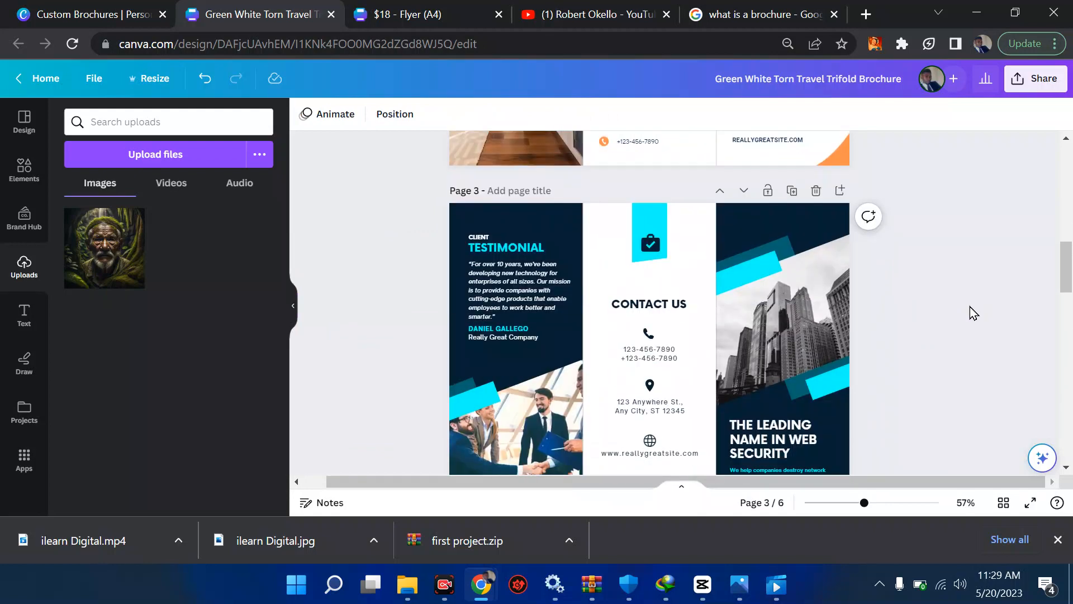
left_click(759, 274)
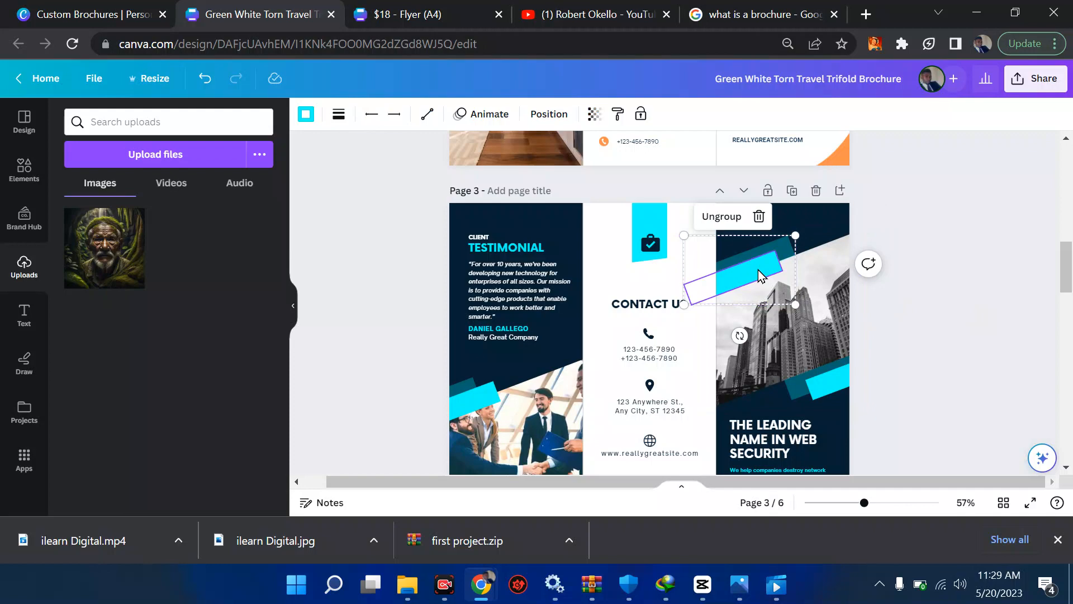
scroll(758, 270, "down", 12)
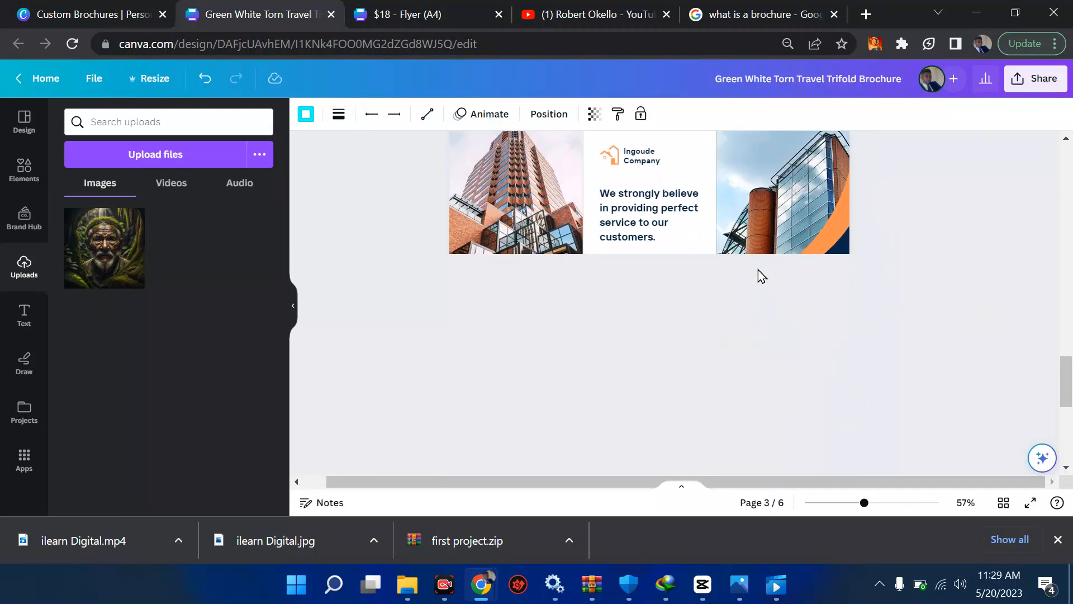
scroll(758, 269, "down", 3)
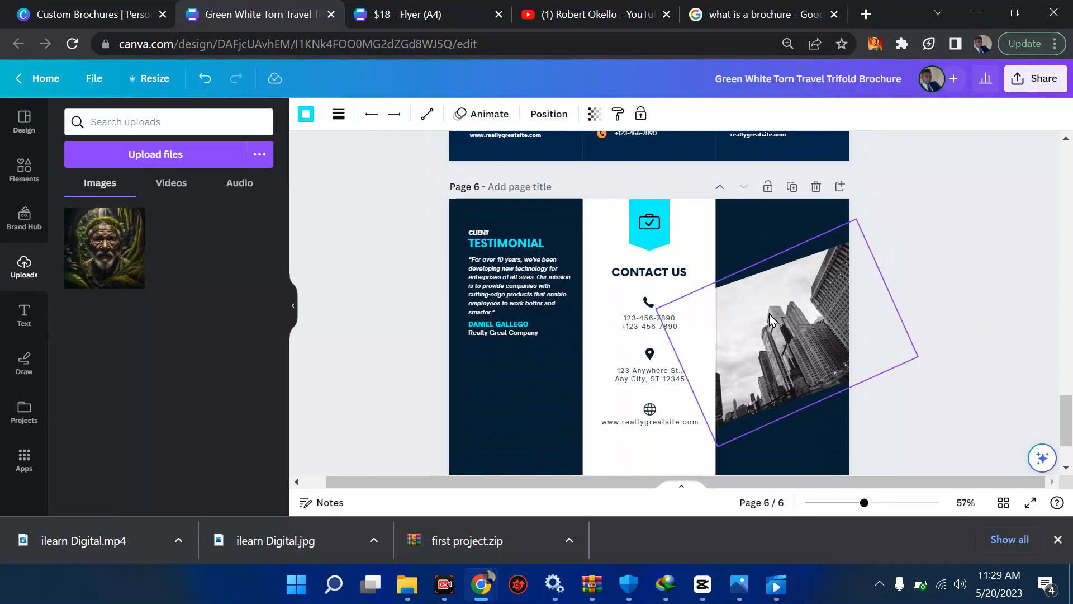
left_click(769, 314)
left_click_drag(749, 259, 754, 266)
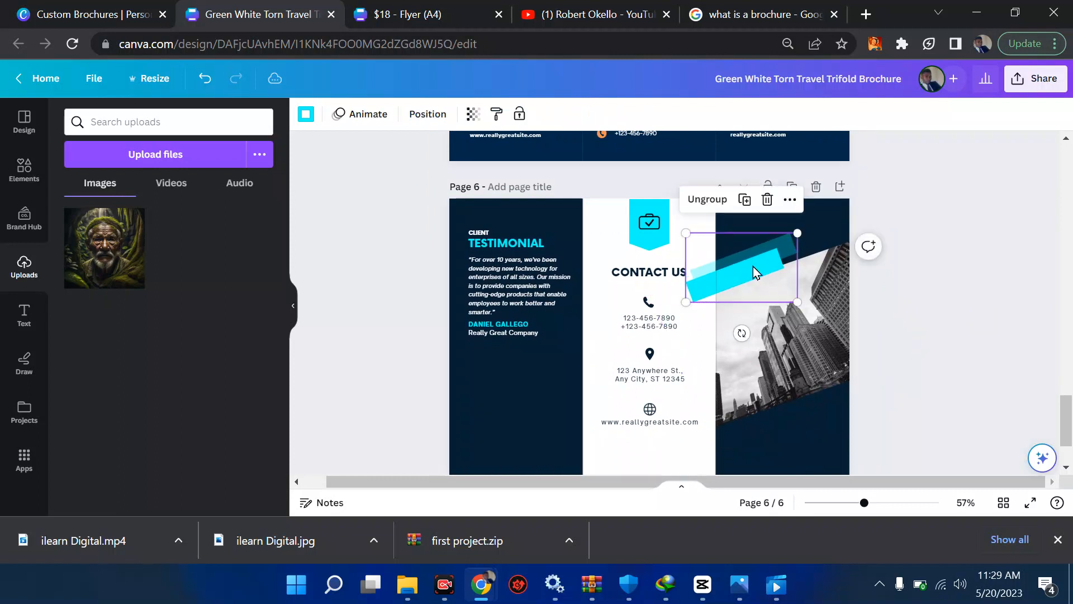
Send the cyan bar group on page 6 backward until it sits behind the white contact panel.
right_click(753, 266)
mouse_move(800, 319)
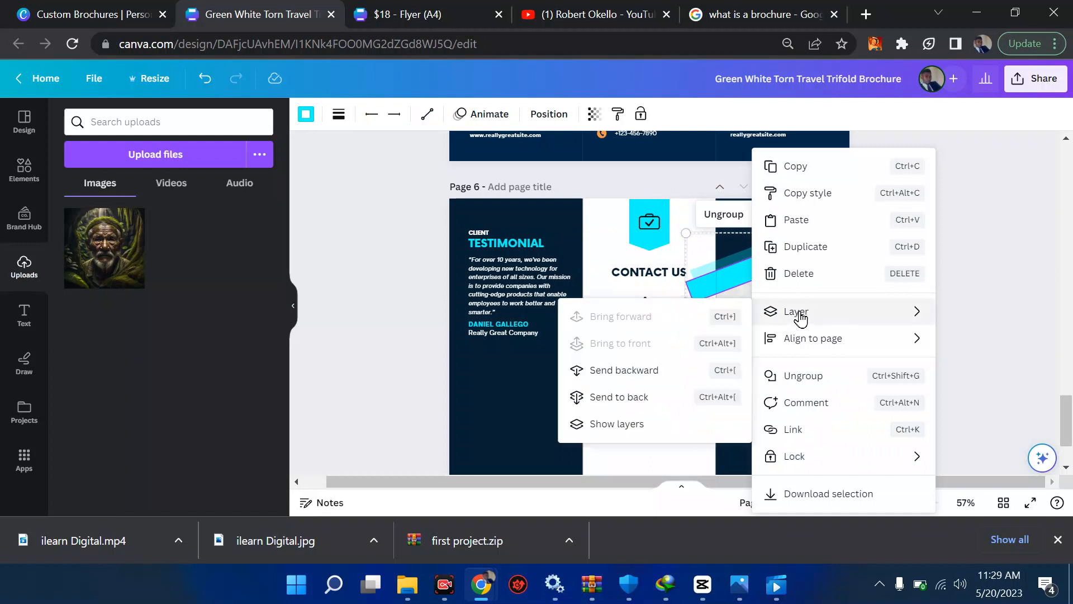
left_click(549, 115)
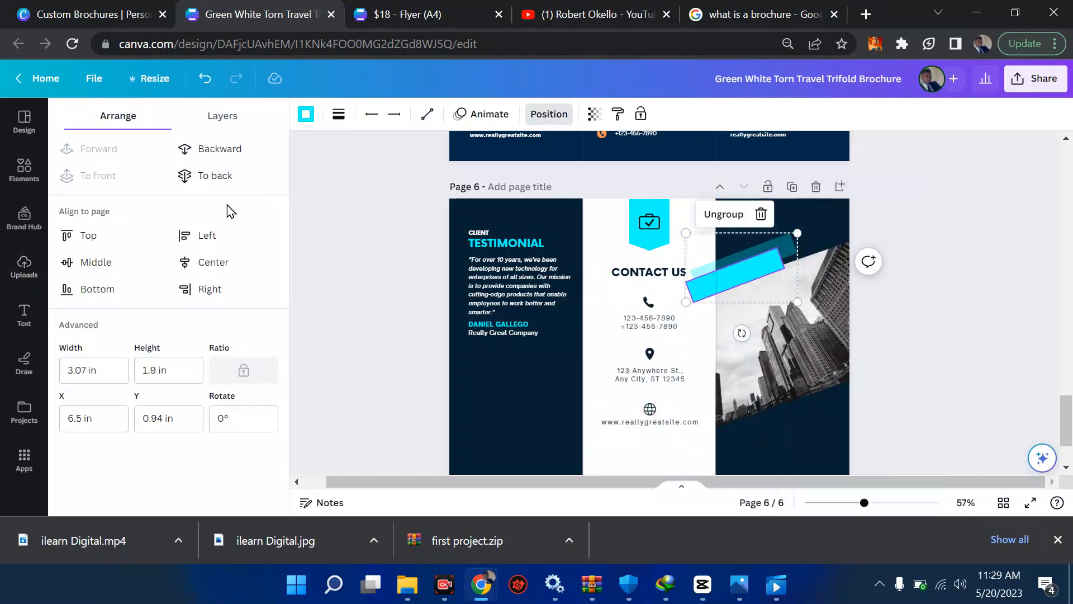
left_click(228, 163)
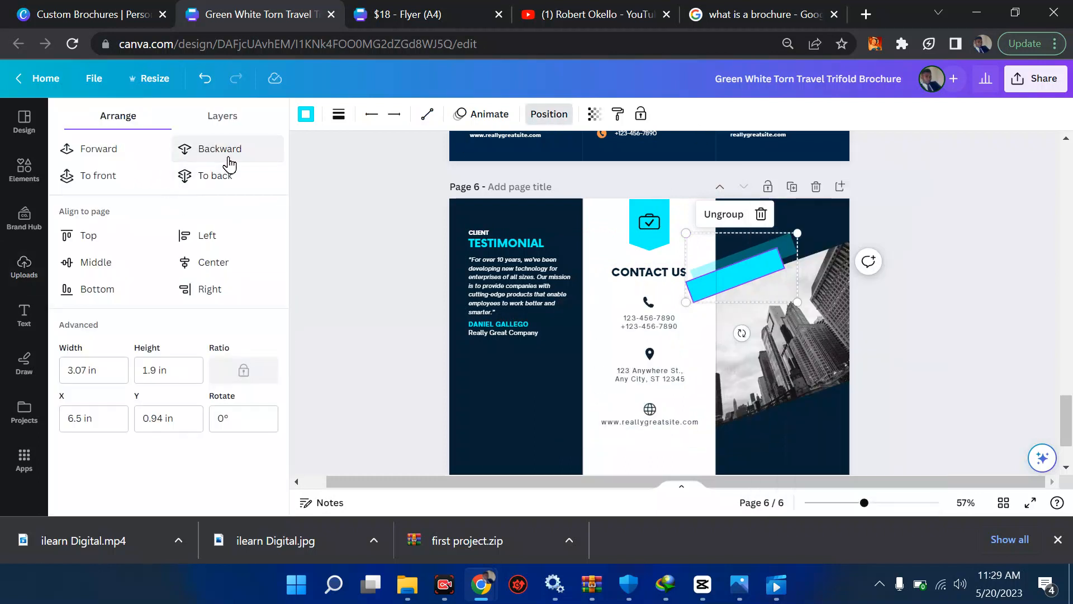
left_click(229, 162)
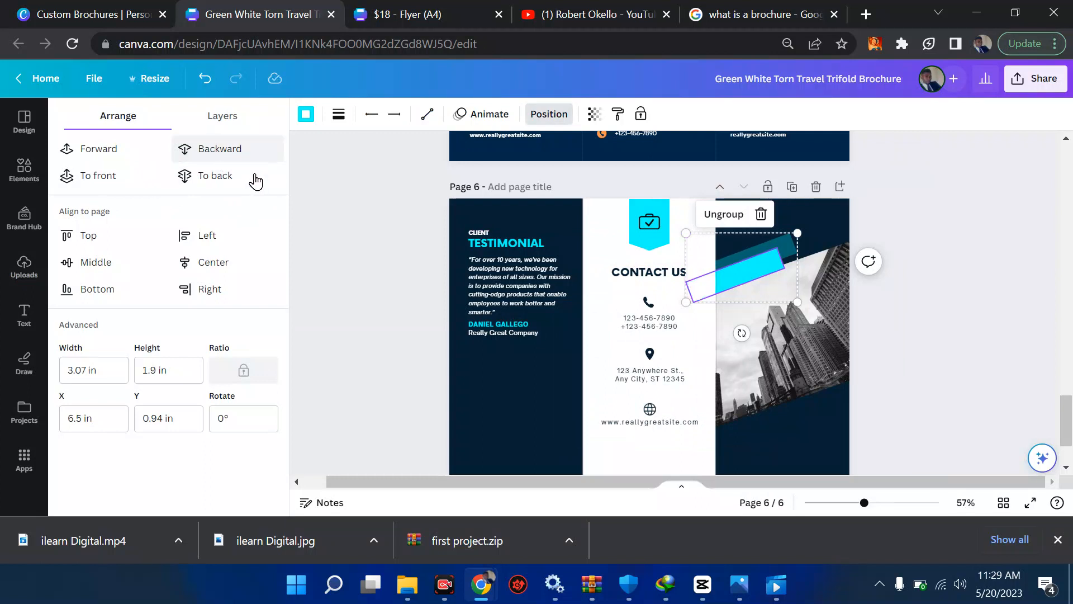
key("Escape")
left_click(955, 211)
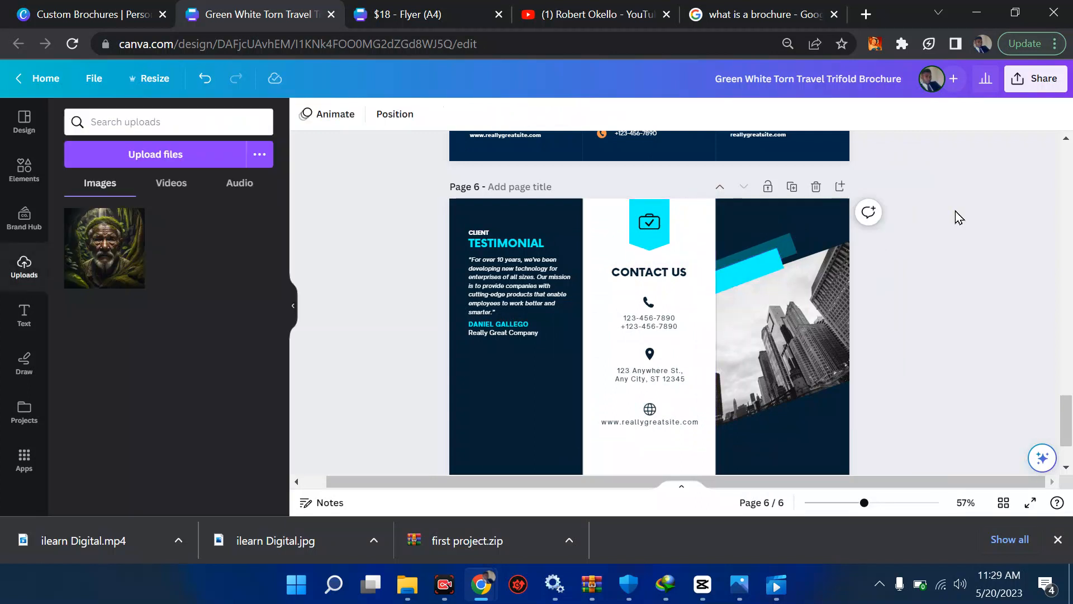
Duplicate the cyan bar group on page 6 and place the copy across the skyline photo's lower-right edge.
left_click(779, 257)
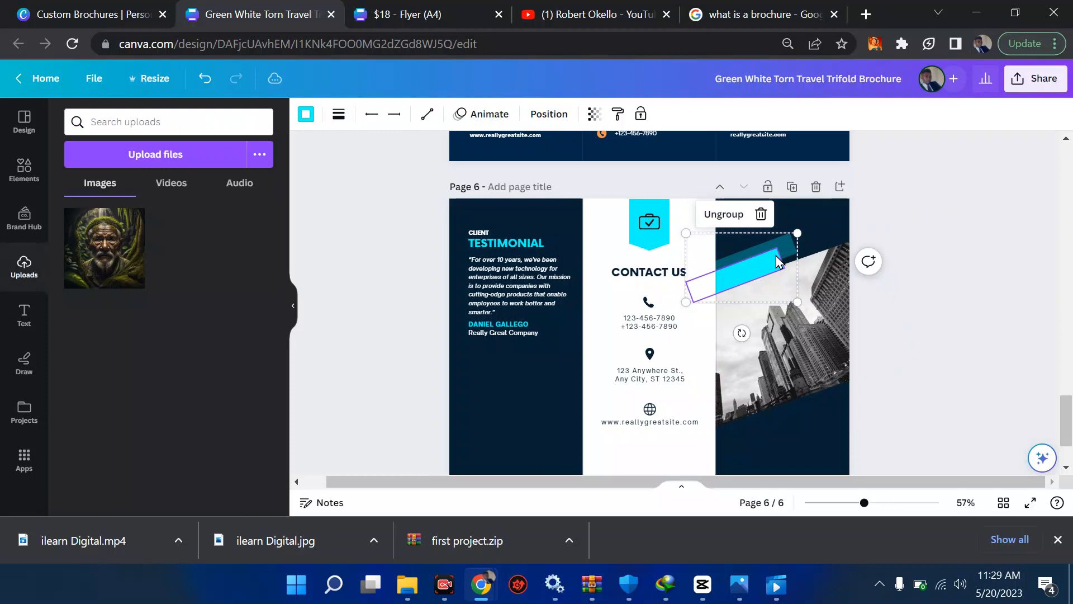
left_click_drag(777, 256, 777, 402)
scroll(777, 403, "up", 10)
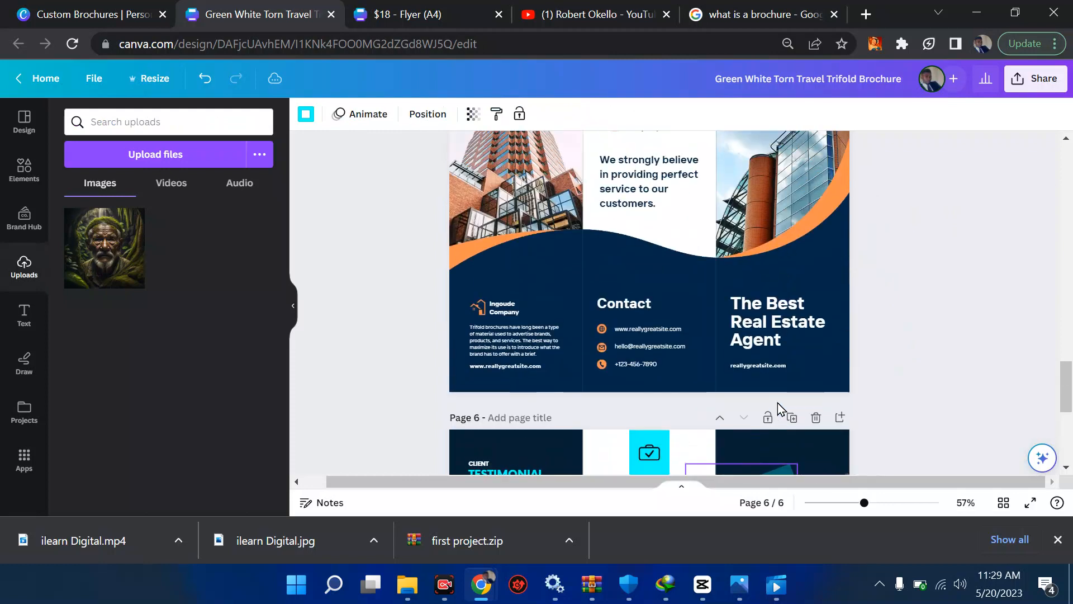
scroll(777, 403, "up", 5)
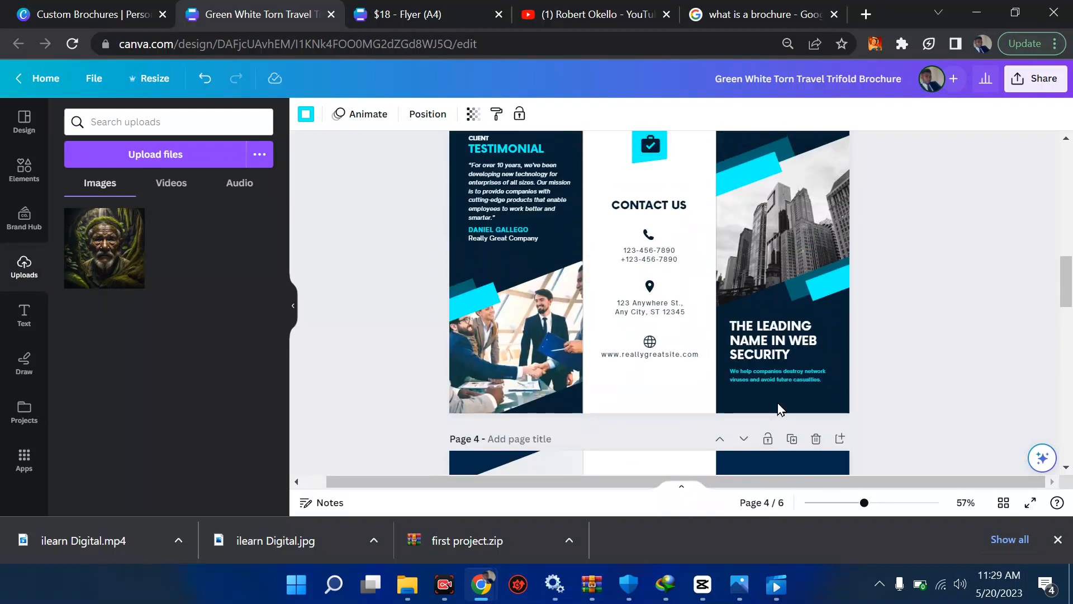
scroll(777, 403, "down", 8)
scroll(777, 402, "down", 10)
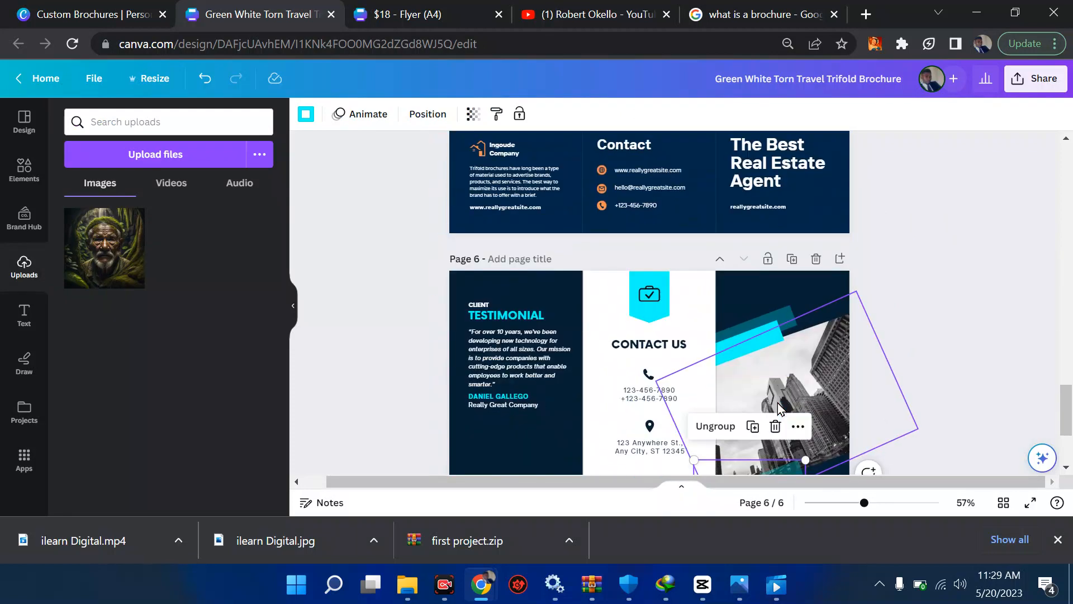
left_click_drag(760, 360, 832, 330)
left_click(945, 240)
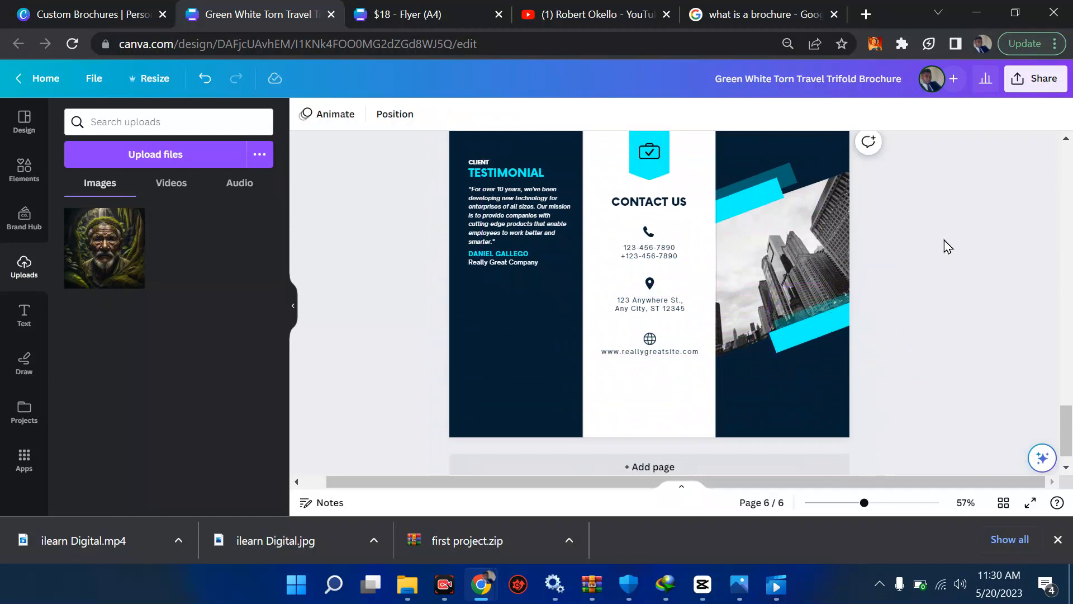
left_click(649, 232)
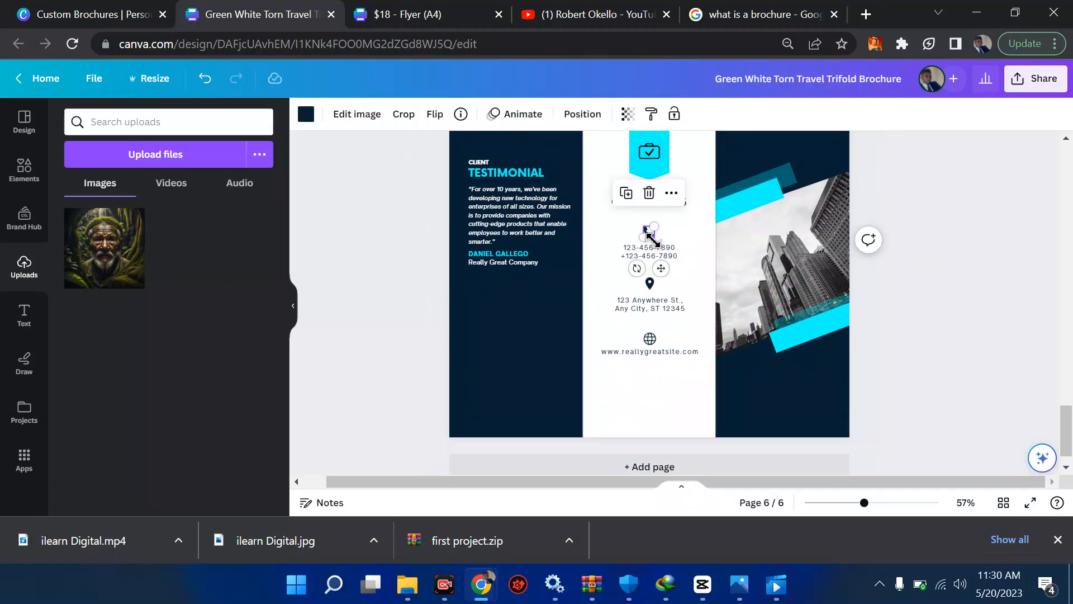
right_click(651, 233)
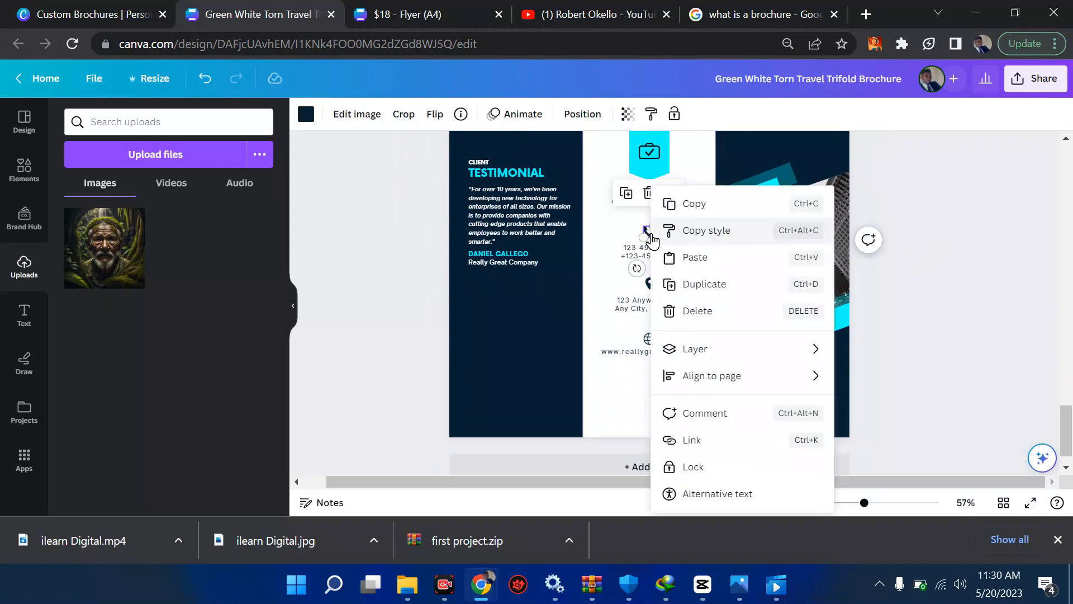
left_click(717, 495)
left_click(740, 278)
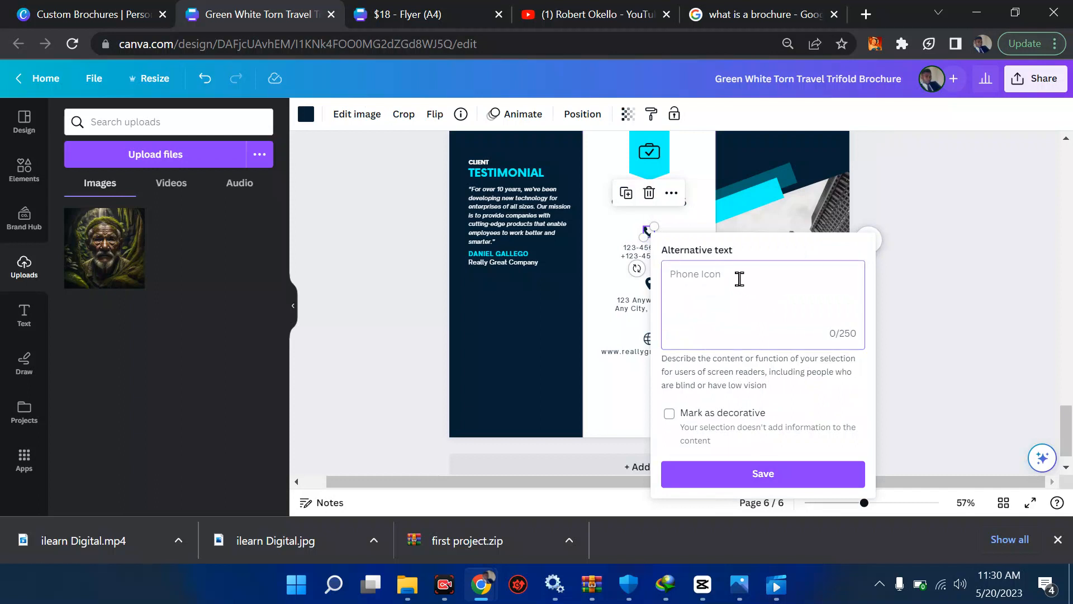
left_click(971, 280)
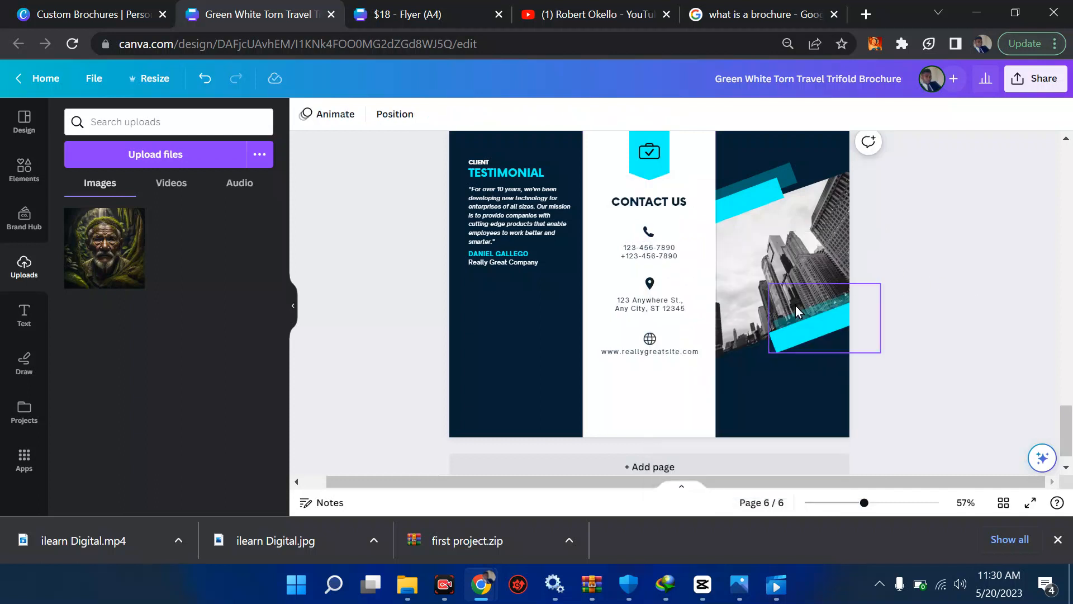
left_click(649, 286)
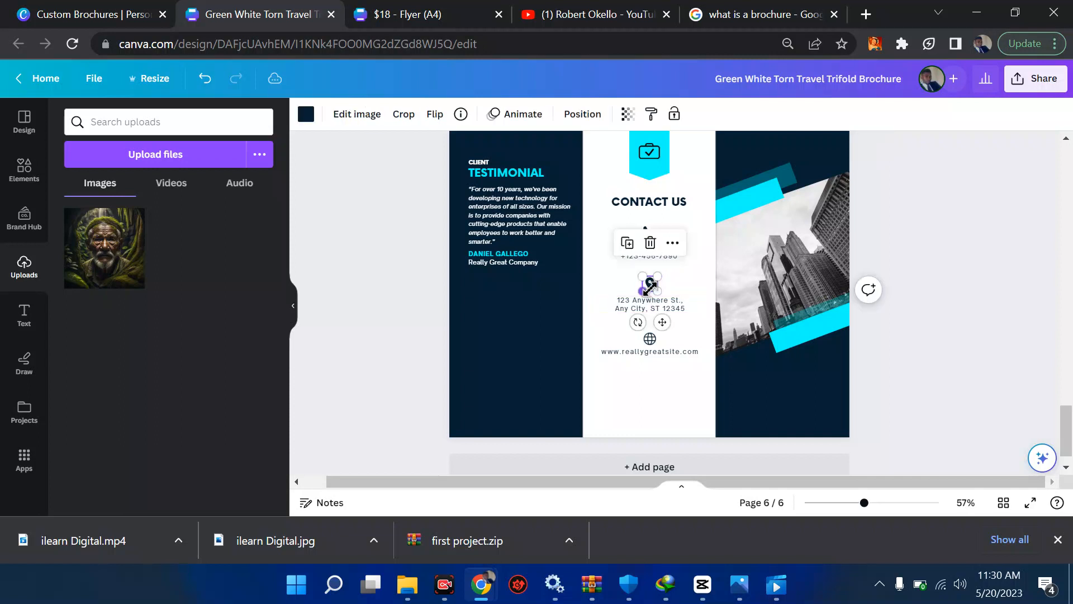
left_click(649, 339)
left_click(642, 367)
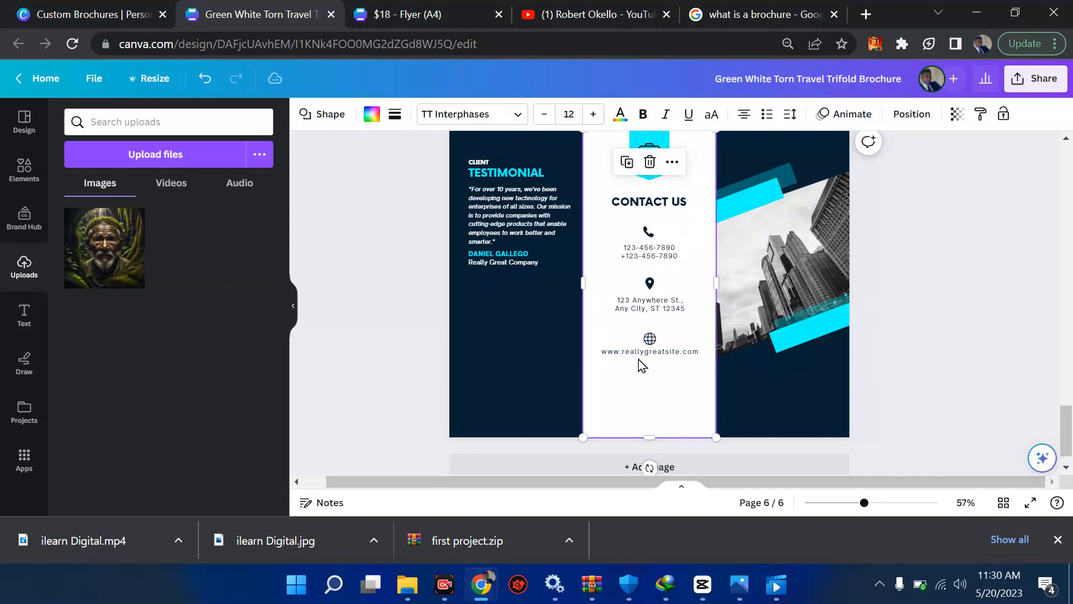
left_click(973, 324)
Examine the trifold layouts on pages 3, 4 and 5, including the orange-and-navy wave graphic on page 5.
scroll(973, 325, "up", 10)
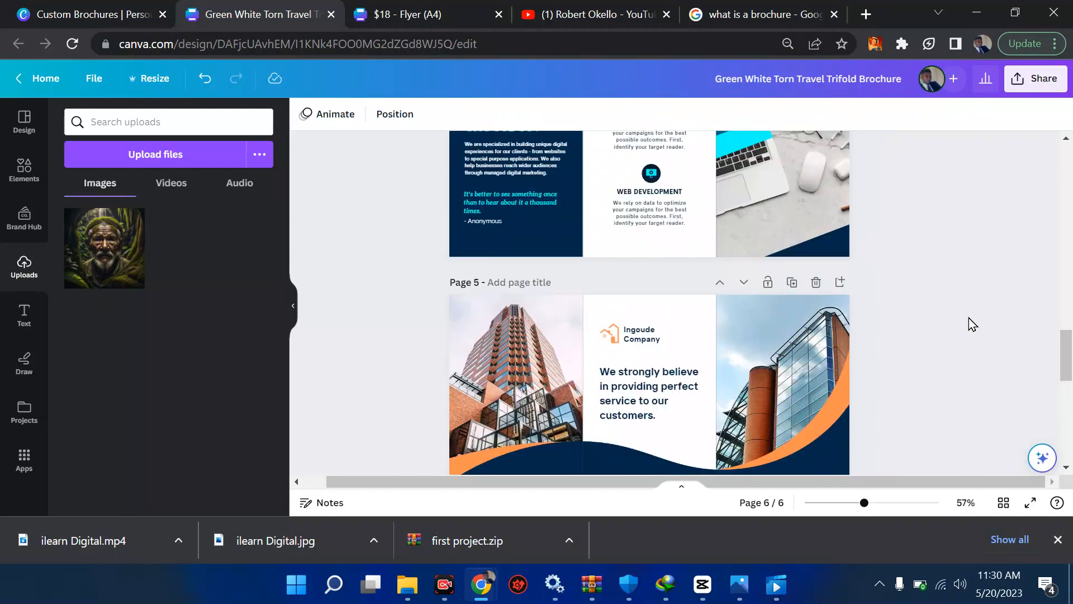
scroll(973, 324, "up", 8)
scroll(944, 259, "down", 3)
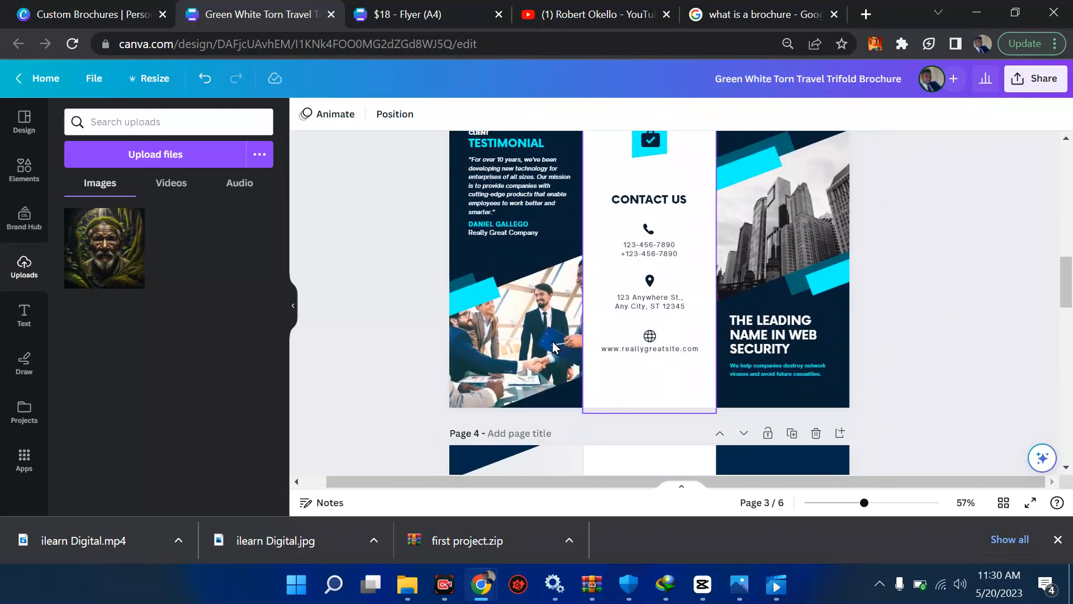
scroll(649, 347, "down", 4)
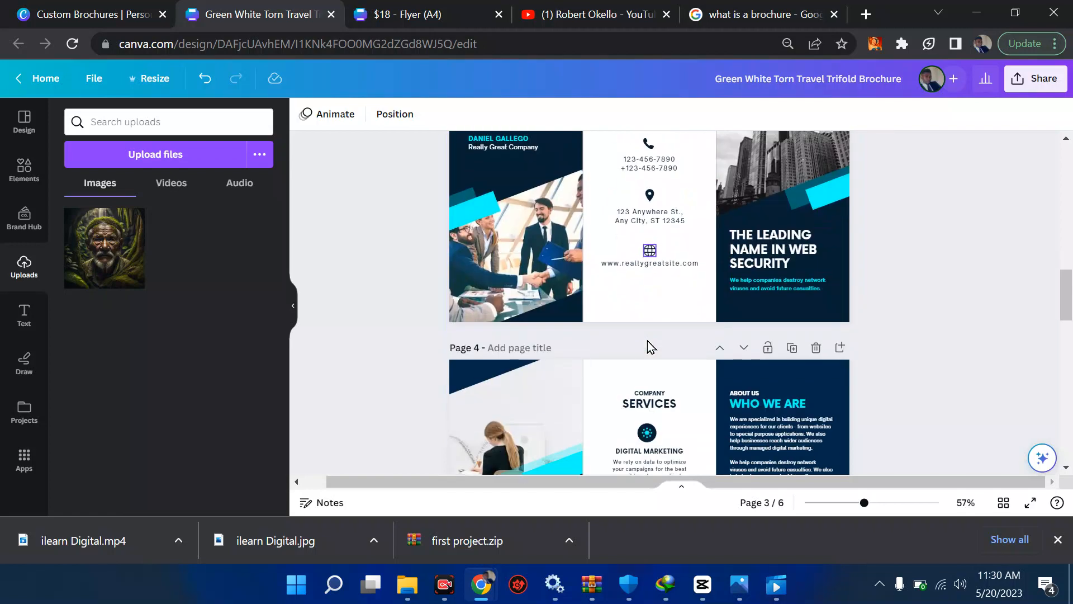
scroll(648, 346, "down", 6)
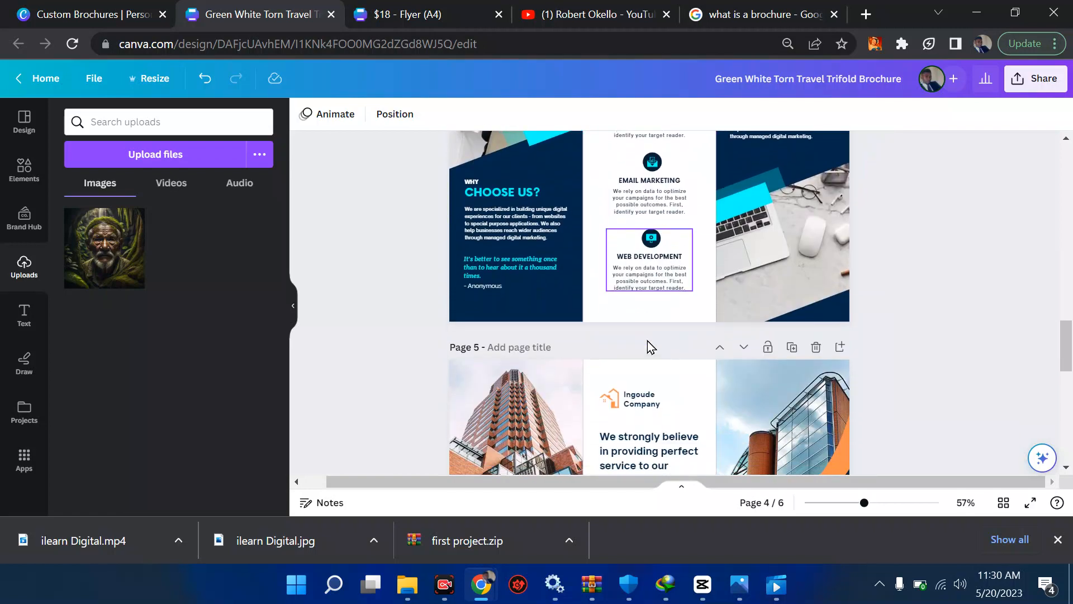
scroll(649, 342, "down", 3)
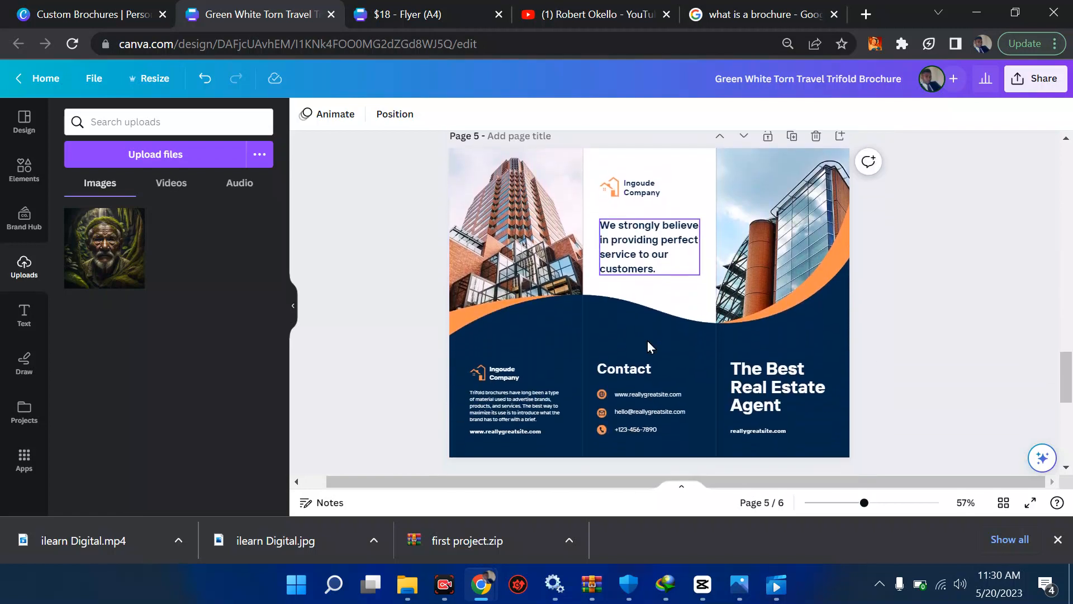
left_click(779, 317)
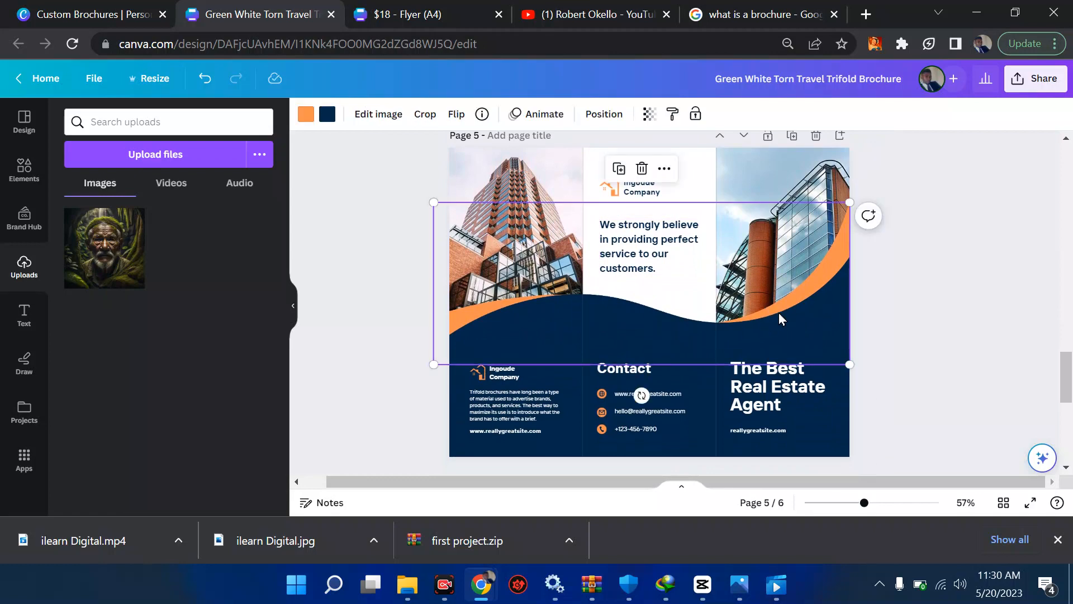
scroll(779, 315, "up", 2)
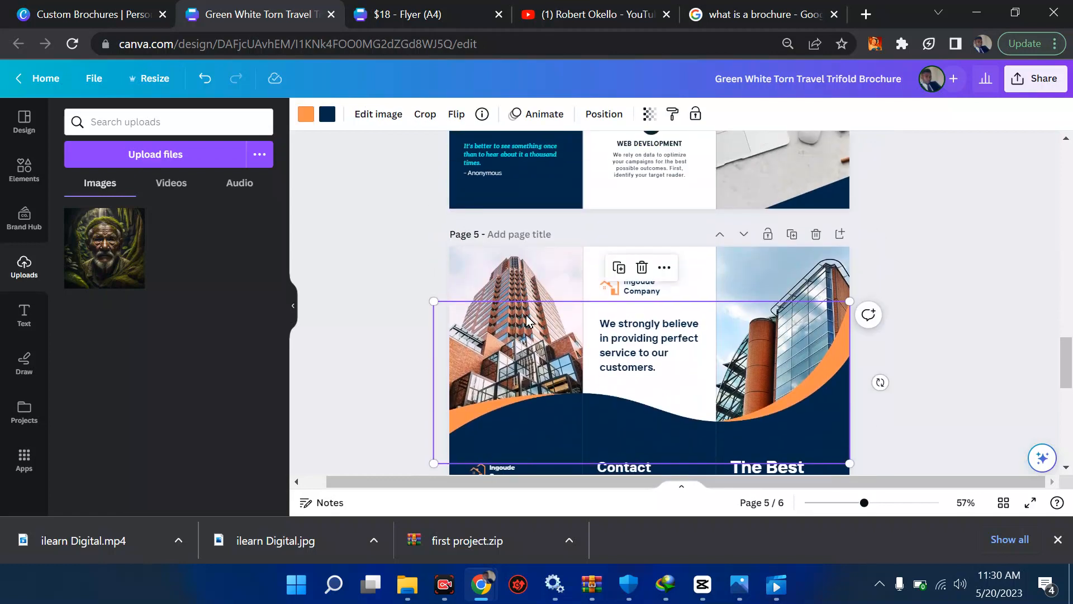
scroll(727, 333, "down", 8)
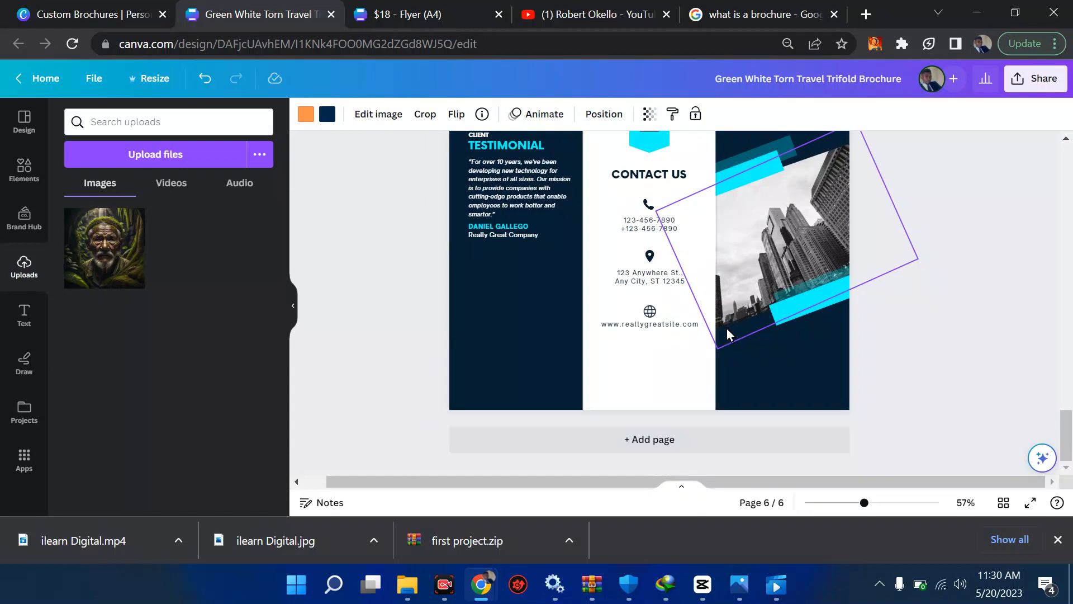
Add a new page 7 after page 6 and compare it with the real estate brochure on page 5.
left_click(643, 442)
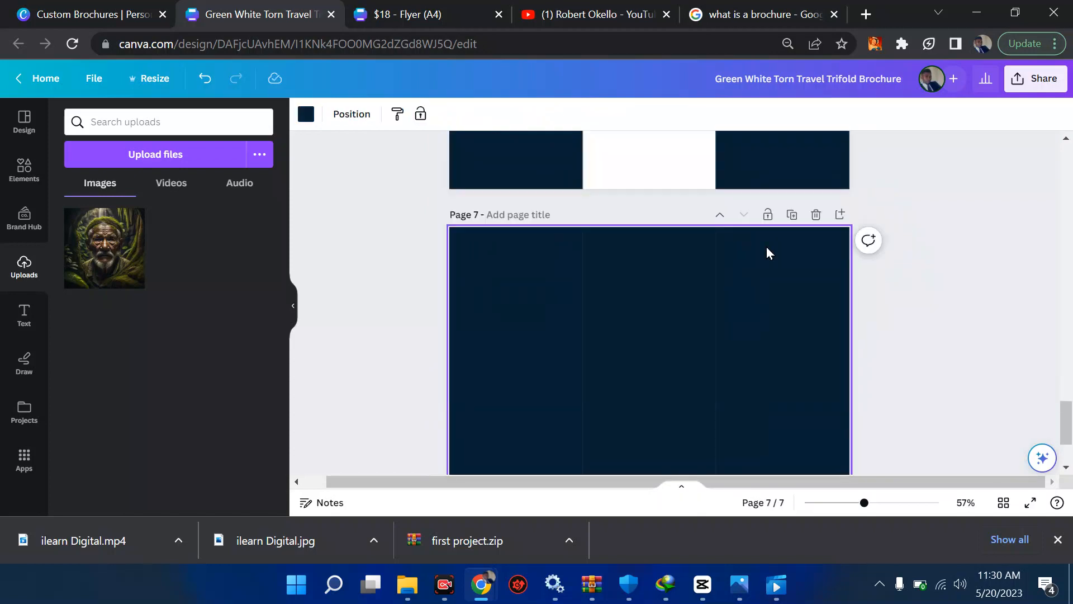
scroll(767, 247, "up", 12)
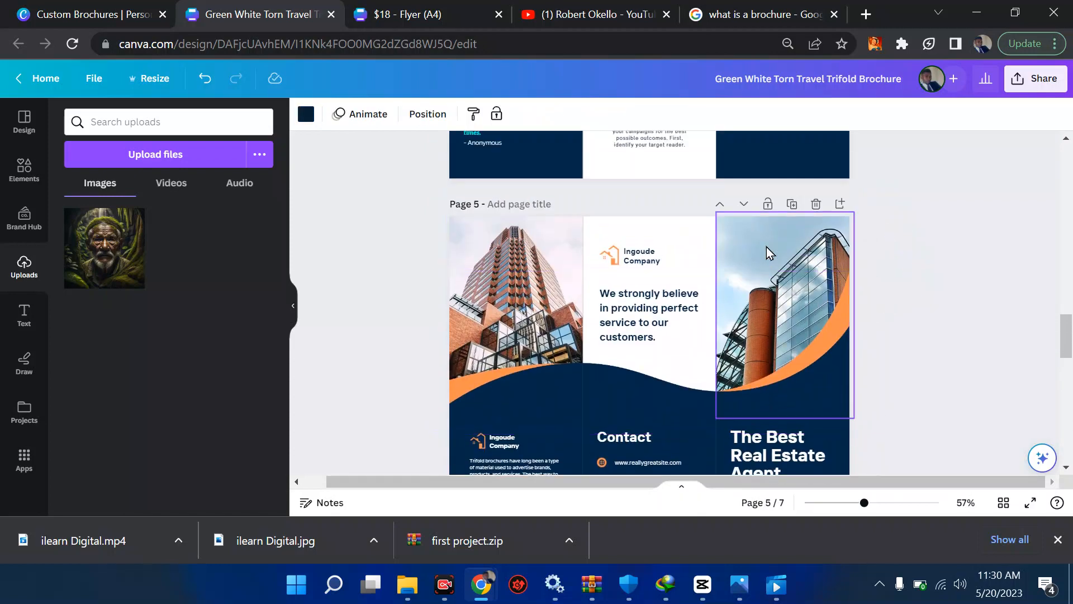
scroll(766, 247, "up", 2)
scroll(553, 346, "down", 2)
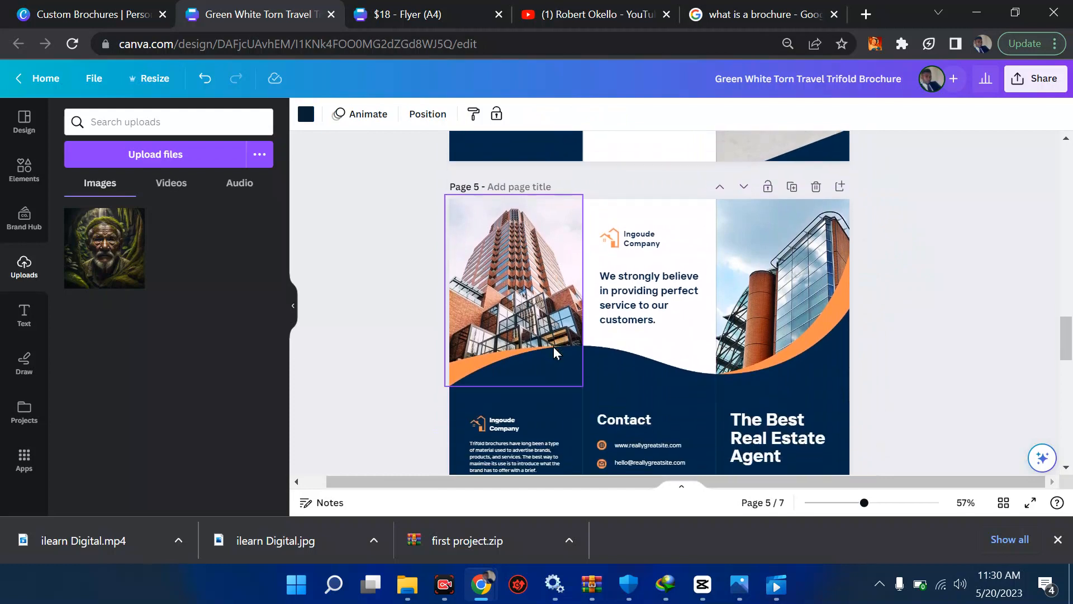
scroll(588, 385, "down", 12)
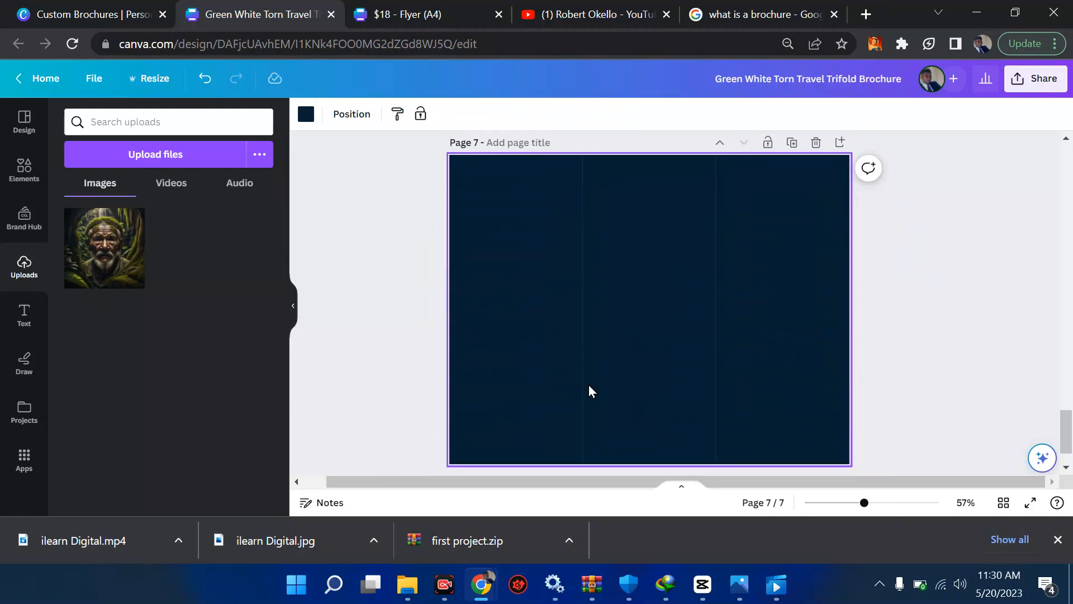
scroll(543, 334, "up", 2)
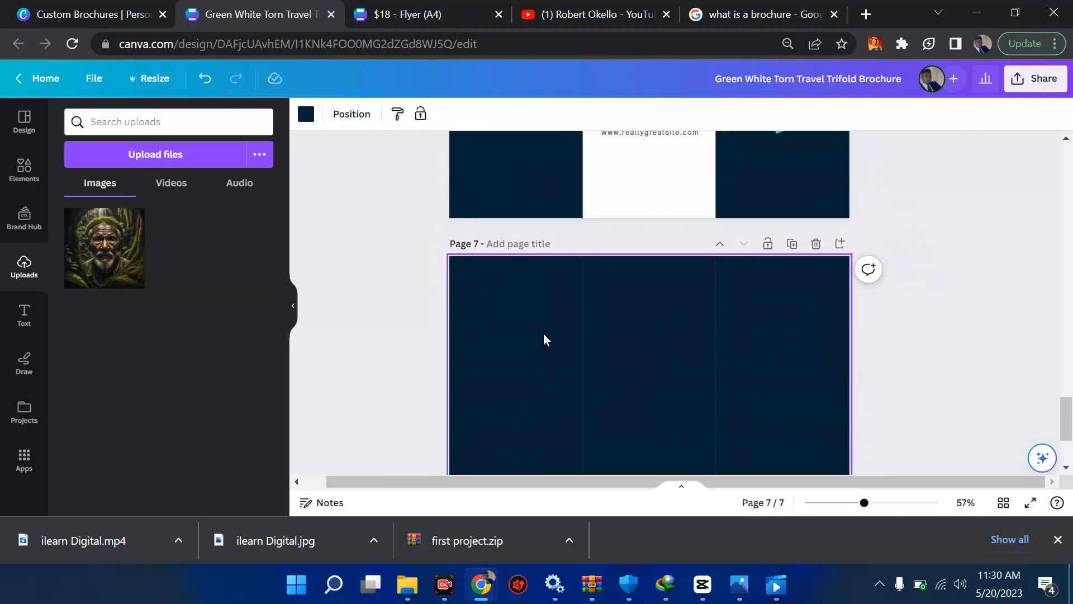
scroll(544, 334, "down", 3)
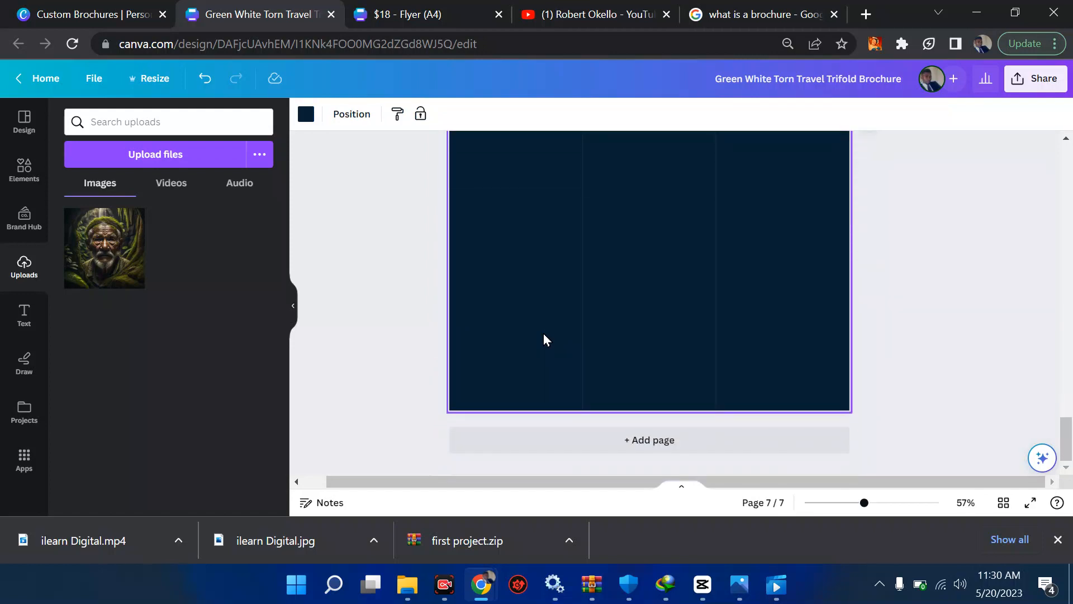
Move page 5's orange-and-navy wave graphic aside to inspect the building photos beneath it, and undo the move.
scroll(543, 338, "up", 13)
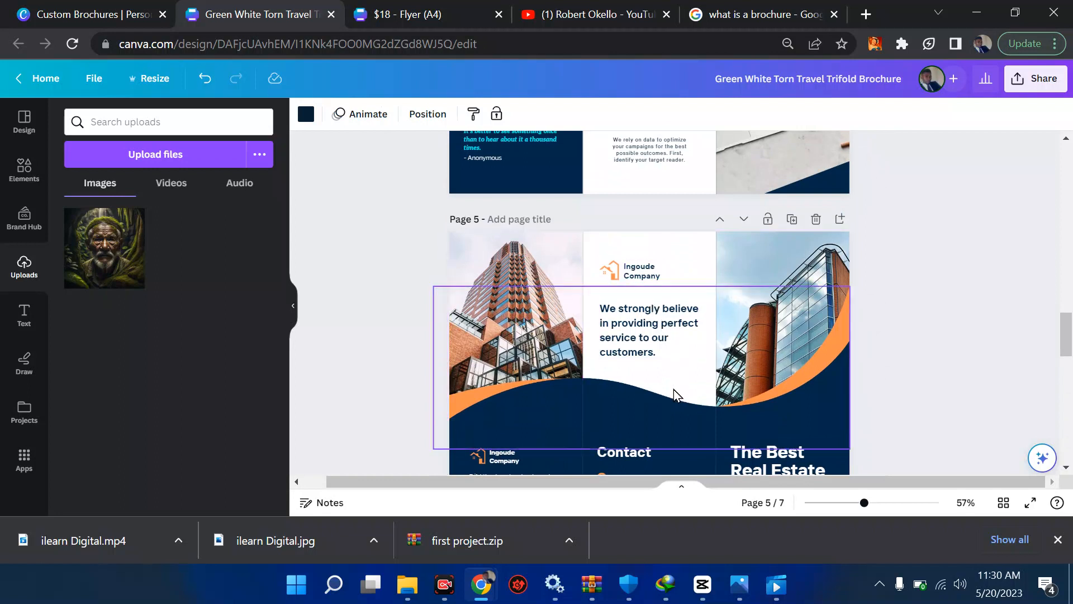
left_click_drag(672, 404, 882, 278)
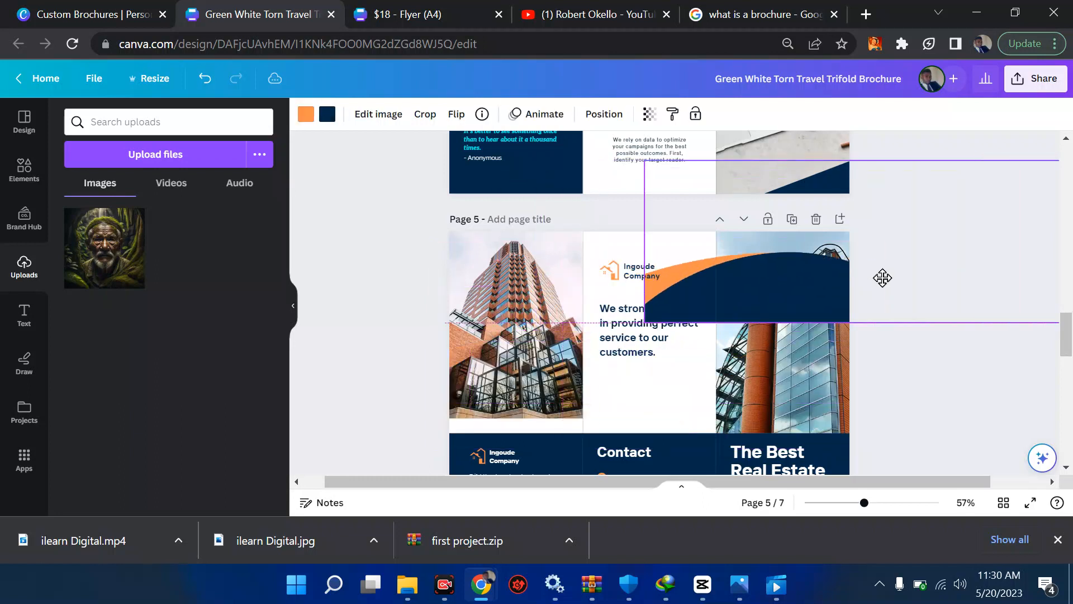
left_click(637, 393)
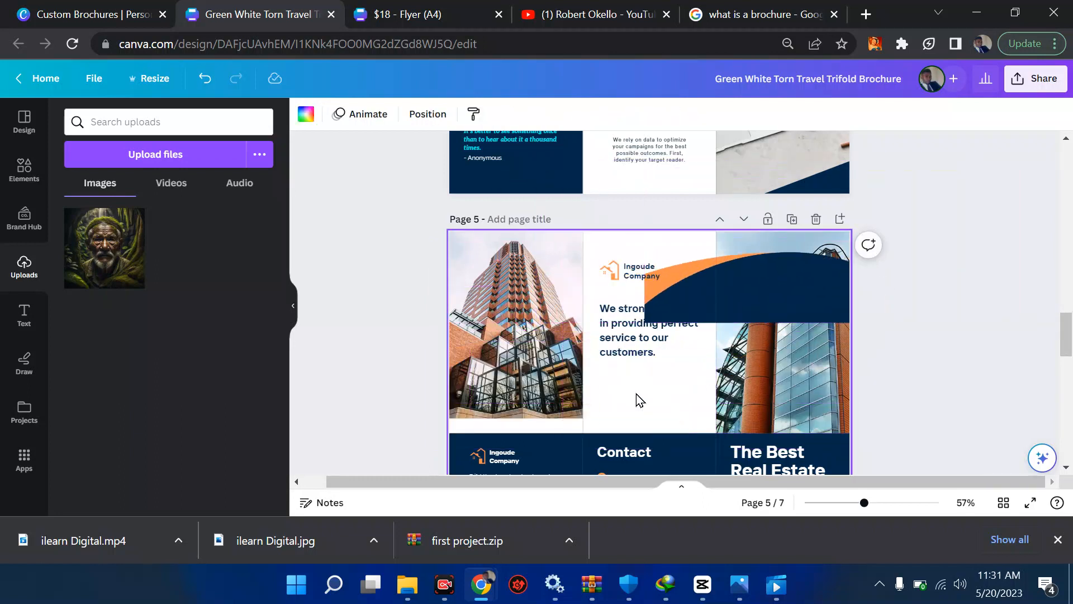
left_click(783, 378)
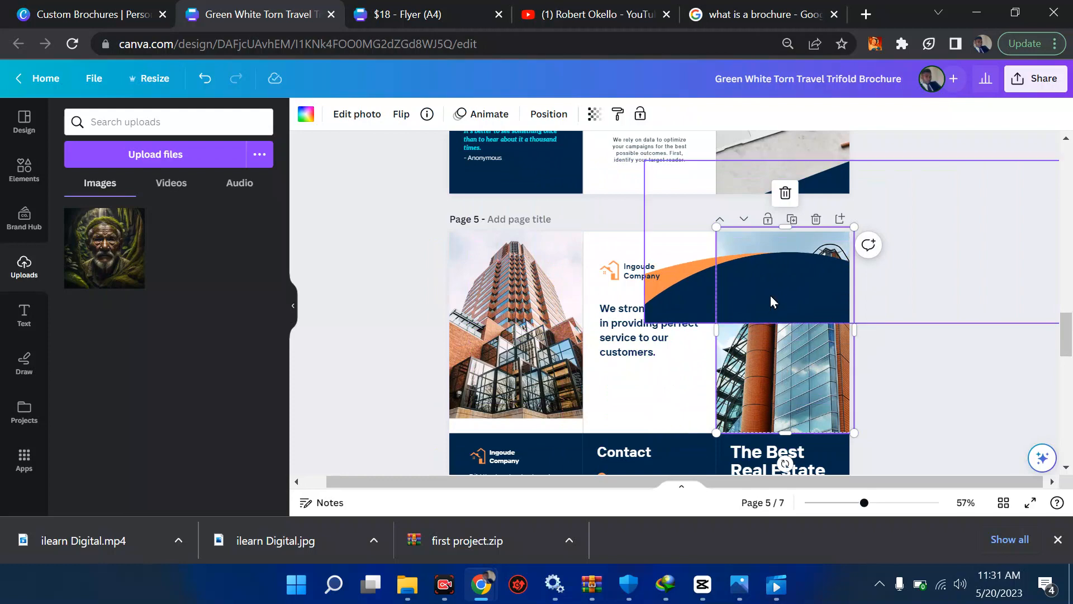
scroll(692, 331, "down", 3)
scroll(693, 331, "up", 2)
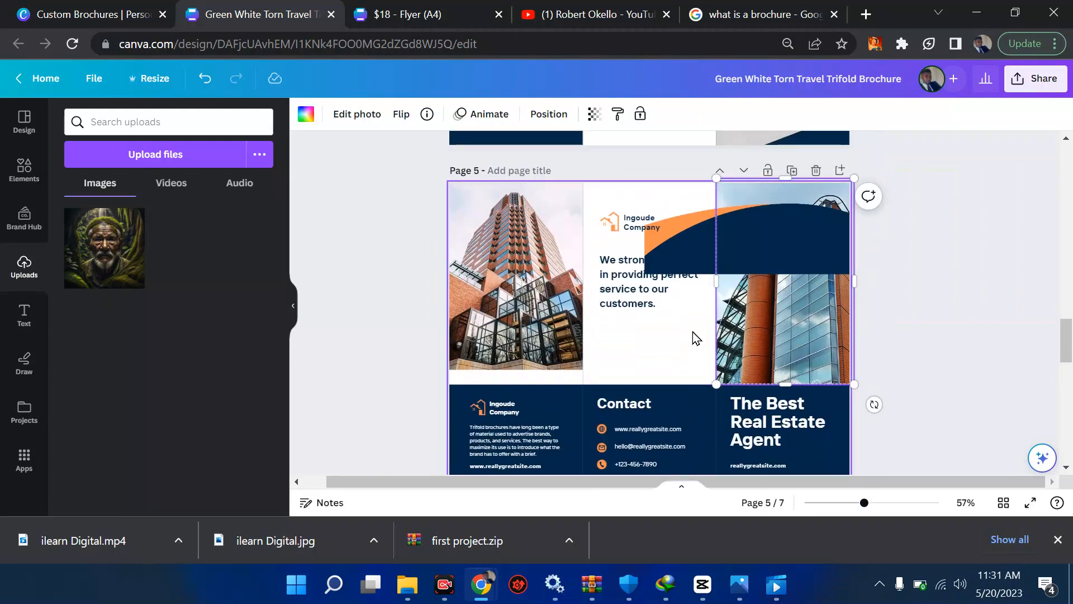
scroll(693, 331, "down", 2)
key("ctrl+z")
key("ctrl+z")
key("ctrl+z")
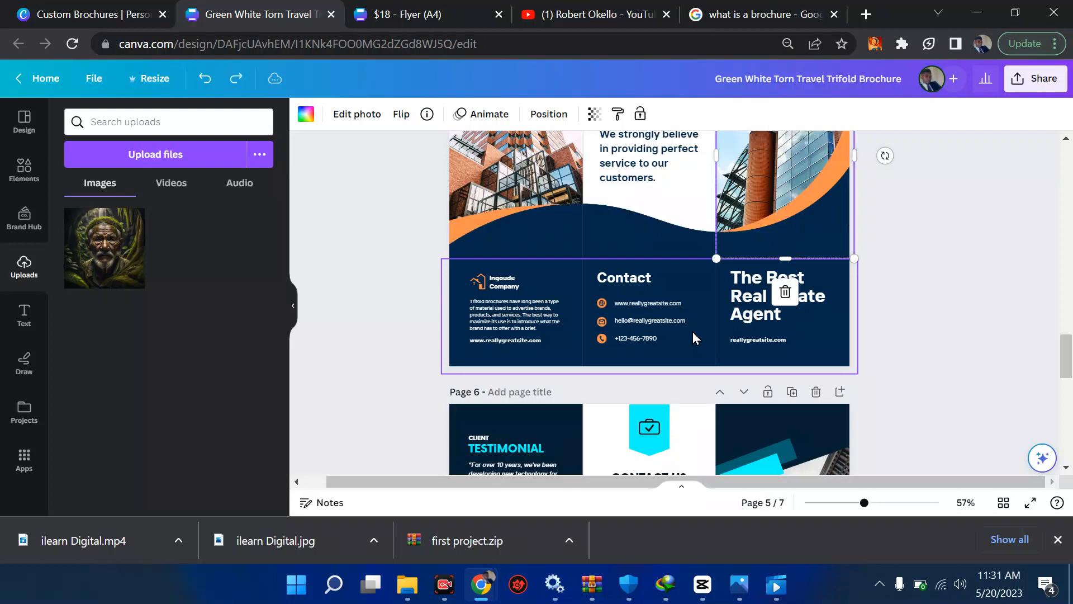
Set the background of page 7 to white.
scroll(693, 331, "down", 1)
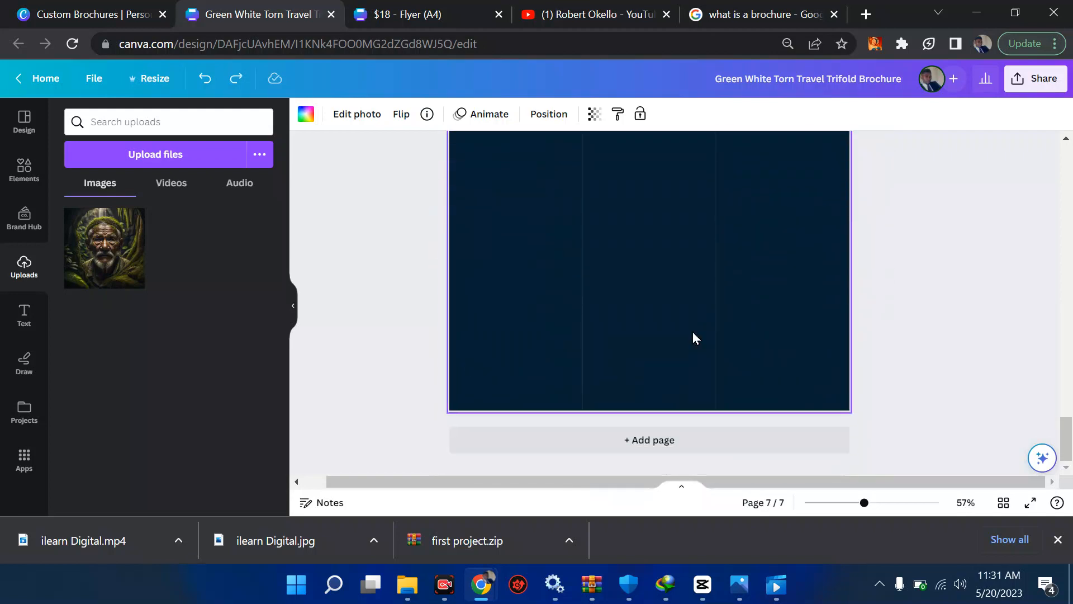
left_click(305, 115)
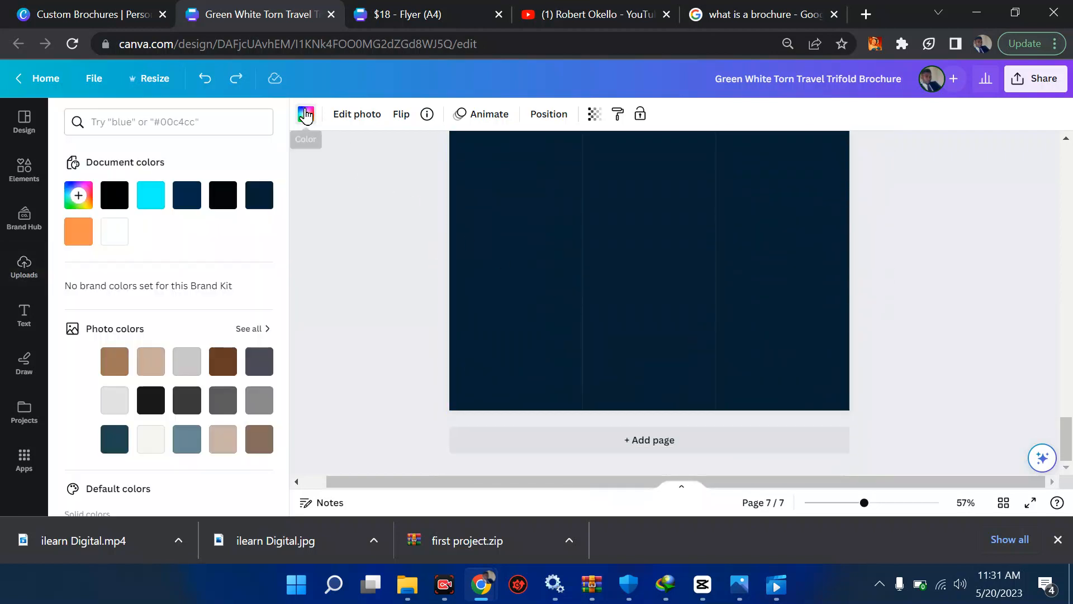
left_click(114, 239)
left_click(548, 280)
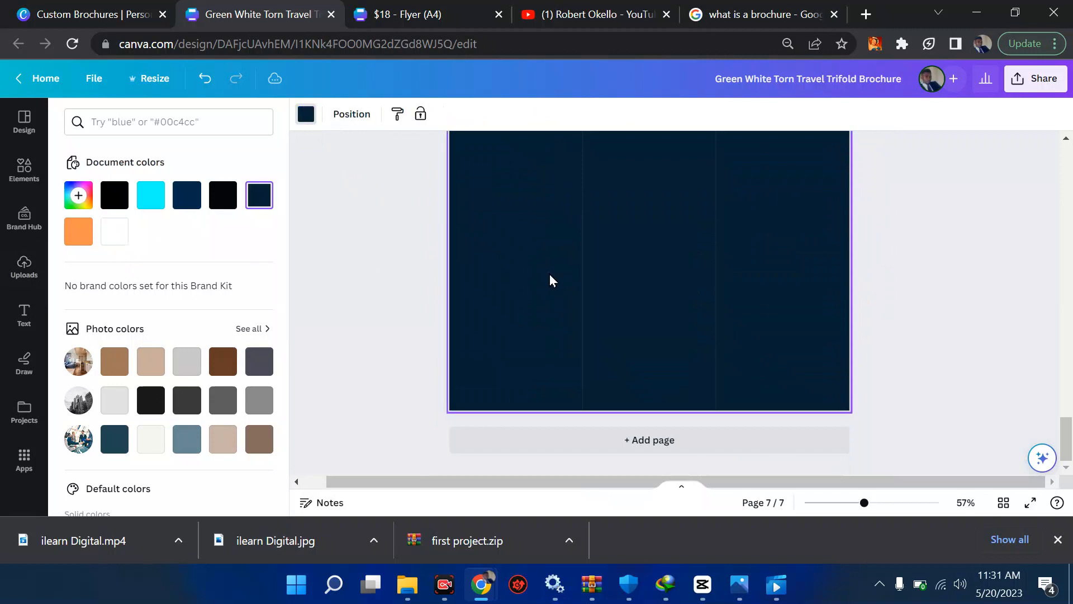
left_click(112, 242)
scroll(609, 313, "up", 8)
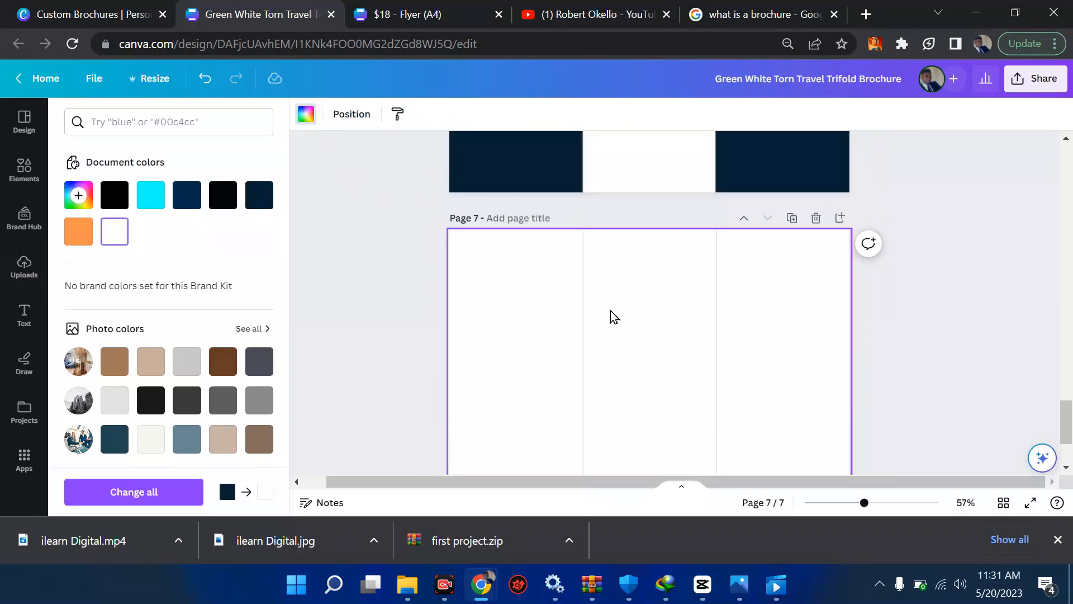
scroll(614, 316, "up", 3)
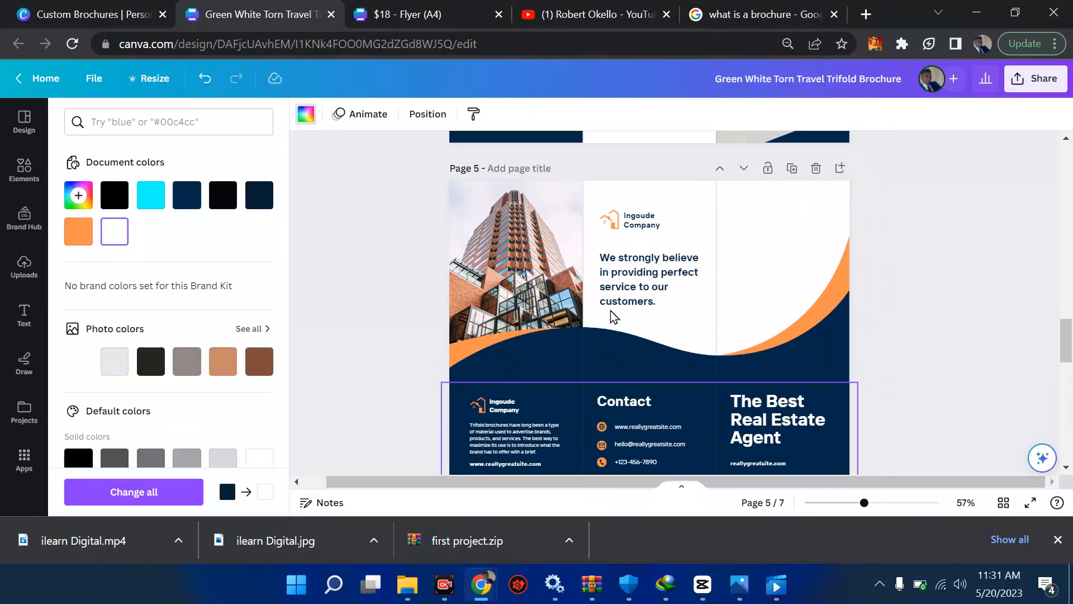
left_click(614, 227)
right_click(616, 228)
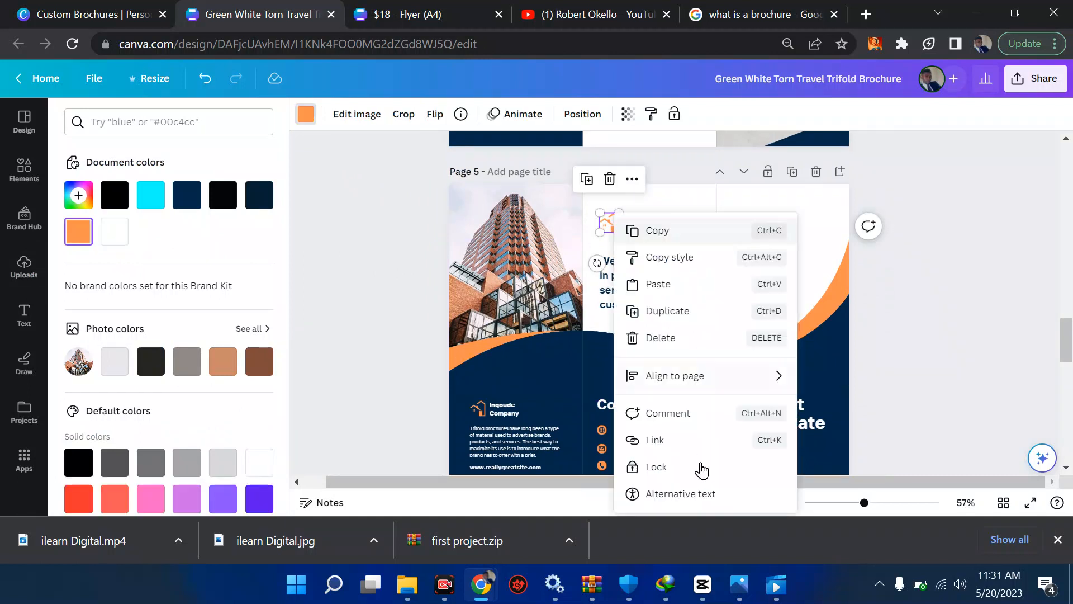
left_click(695, 494)
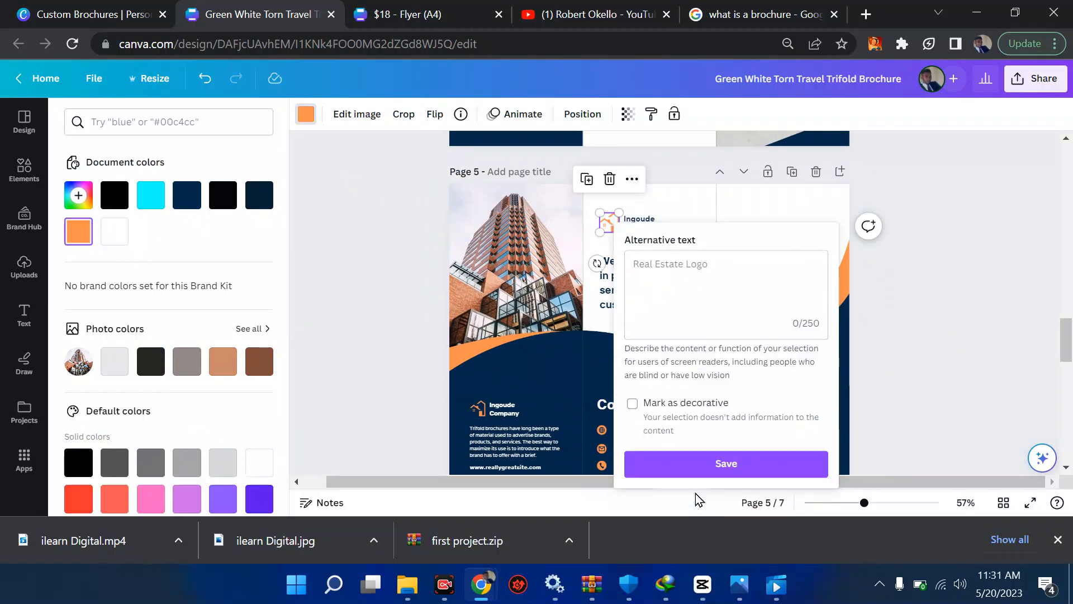
left_click(954, 270)
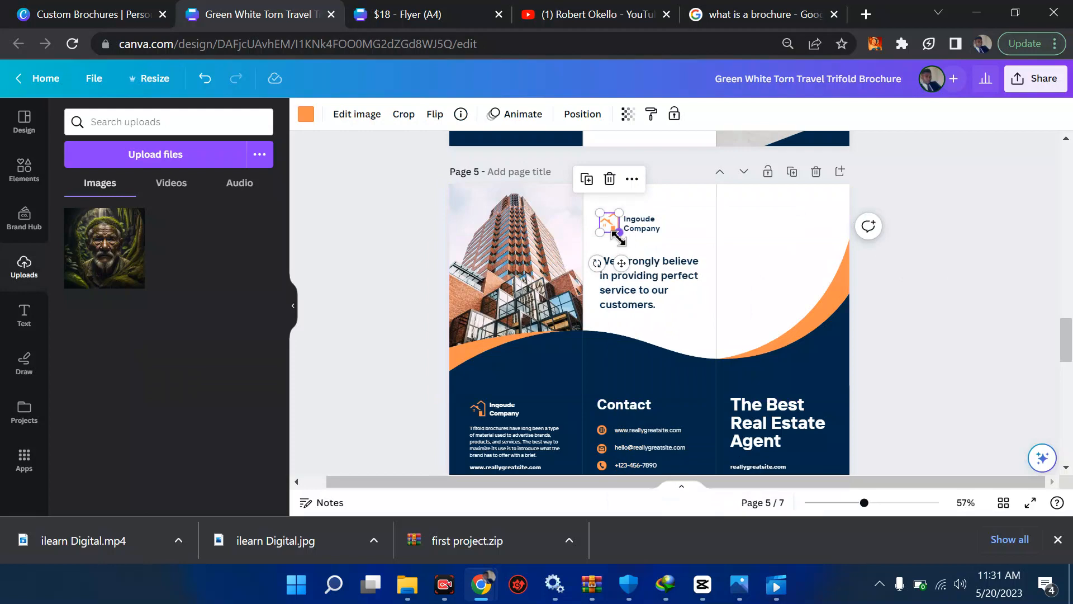
scroll(616, 236, "down", 3)
scroll(616, 236, "up", 5)
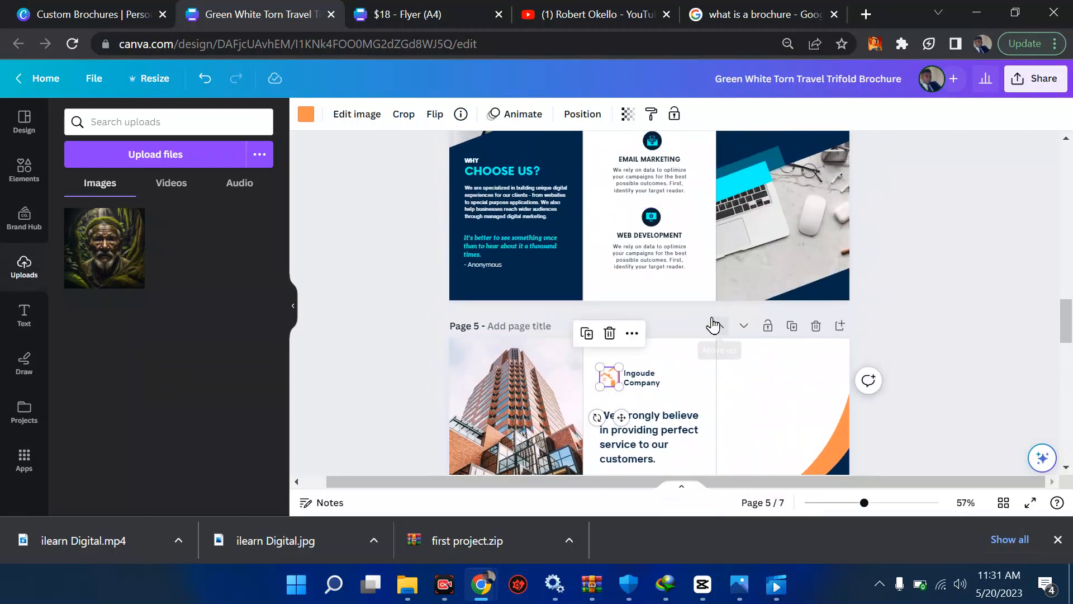
Try moving page 5's orange-and-navy wave graphic up over the company logo, and undo the move.
scroll(674, 335, "down", 2)
left_click_drag(670, 349, 626, 258)
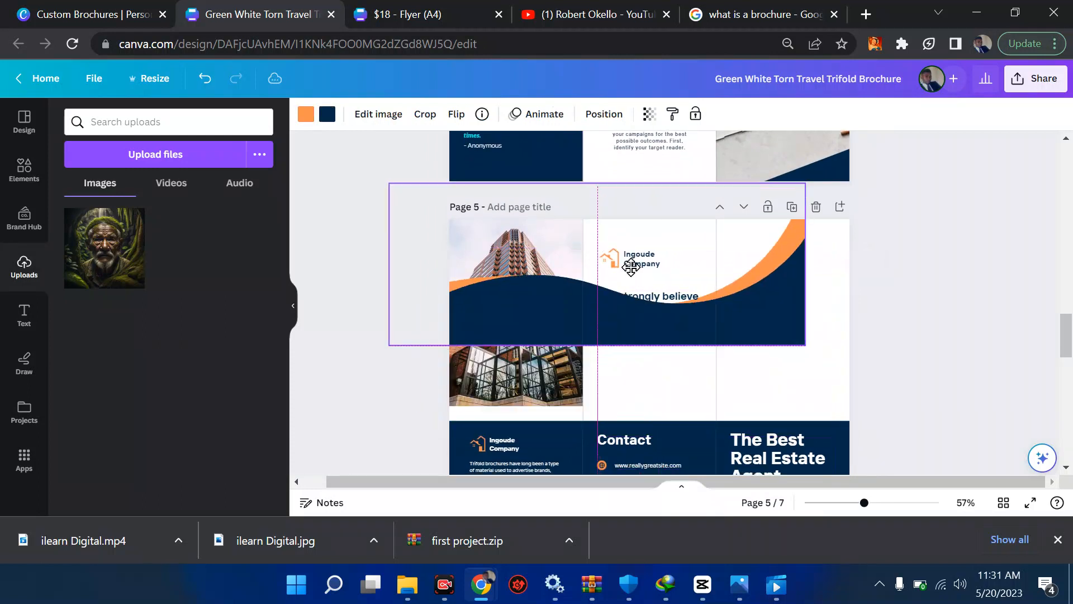
key("ctrl+z")
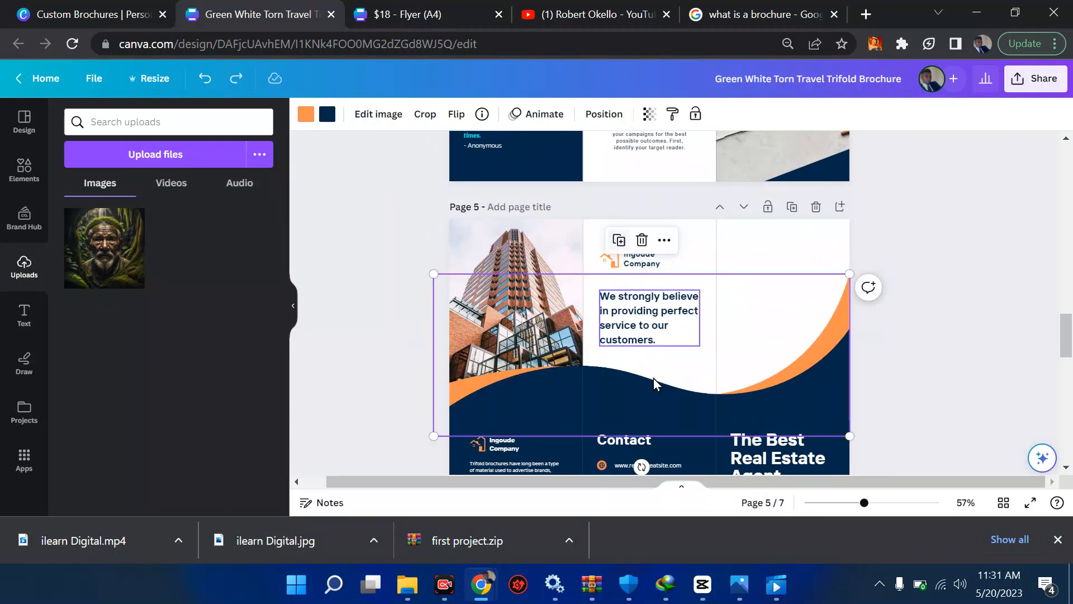
Lock page 5 and try to select its company logo and tagline together without the wave graphic.
left_click(768, 207)
key("ctrl+y")
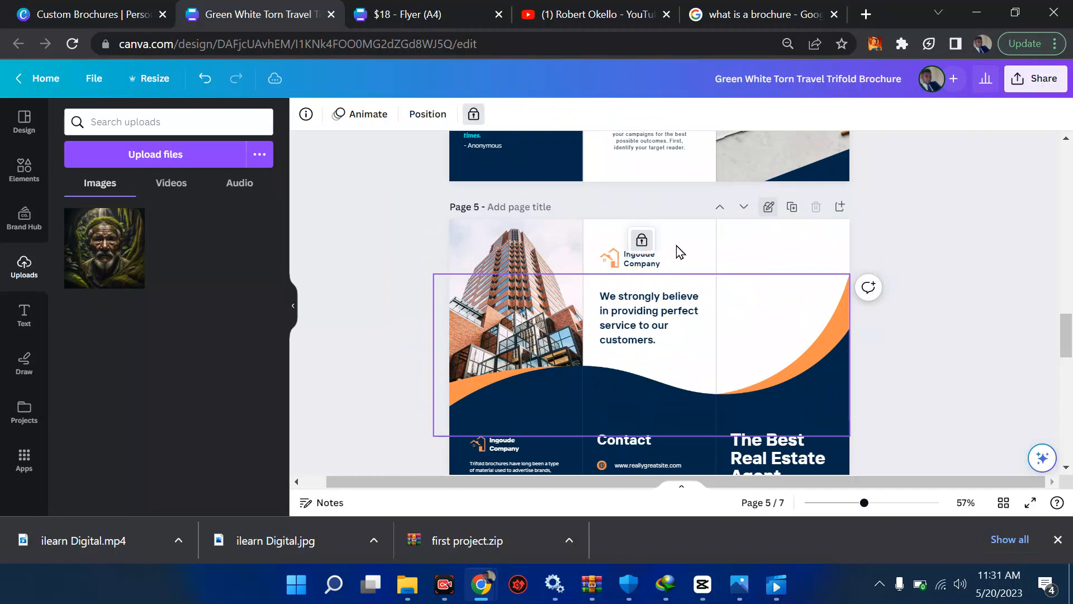
left_click_drag(599, 237, 677, 349)
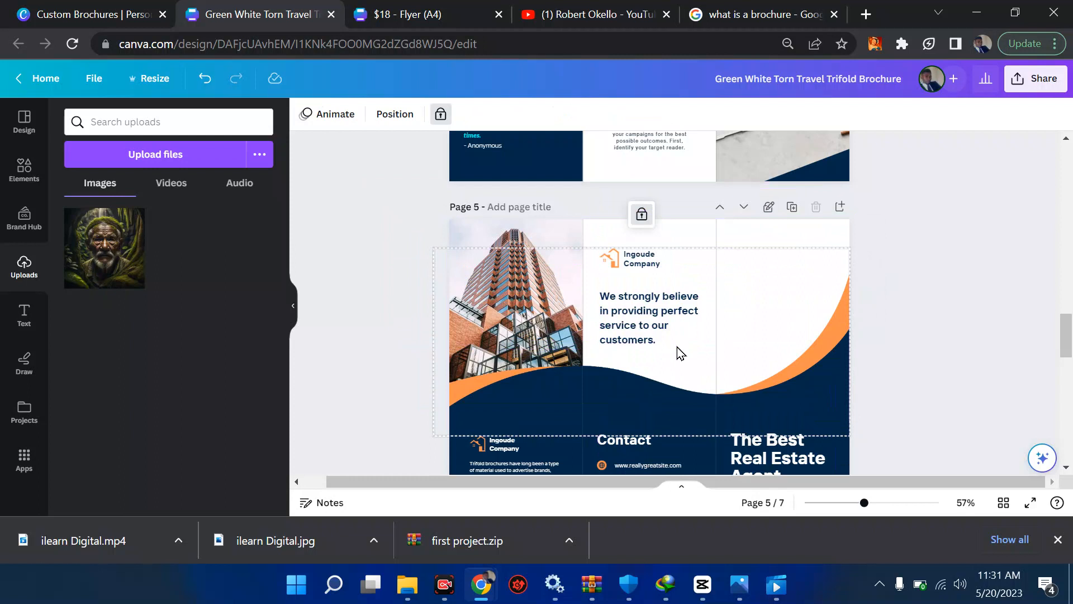
left_click(679, 237)
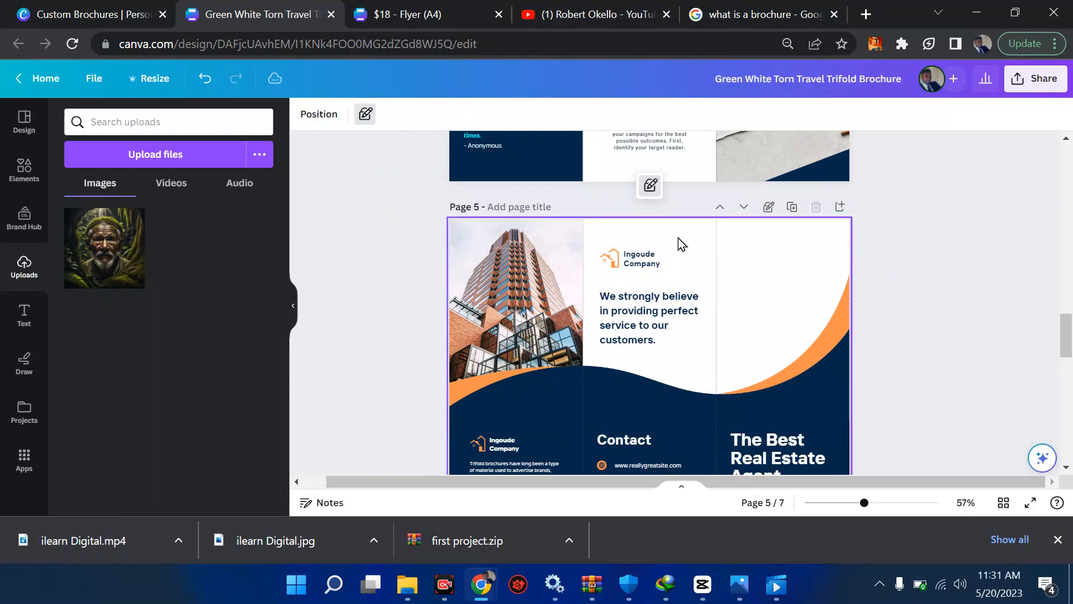
left_click_drag(628, 234, 682, 350)
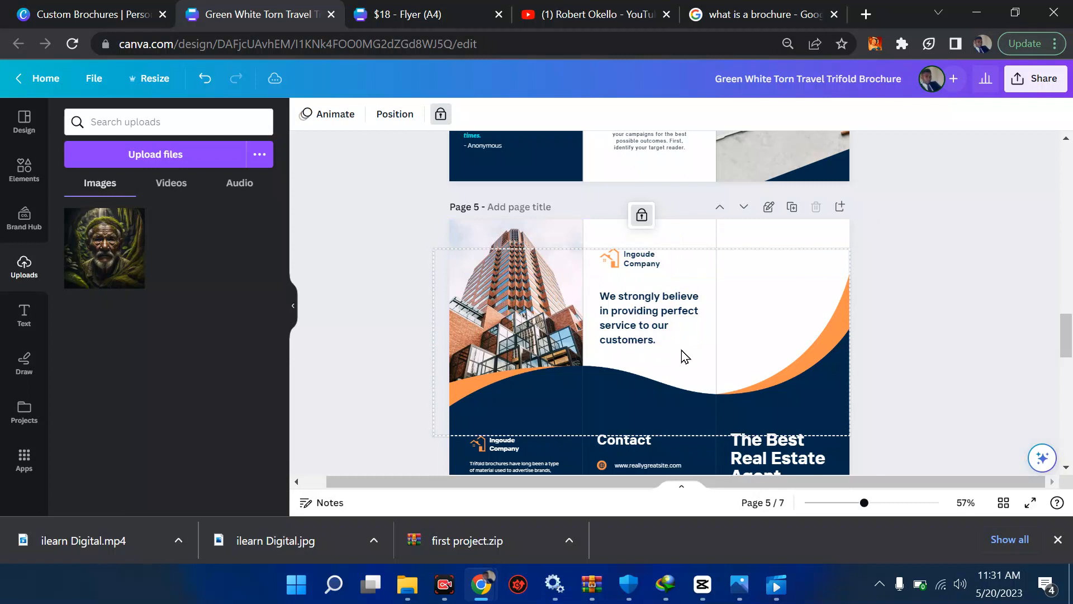
Unlock page 5 so its elements can be edited again.
left_click(641, 219)
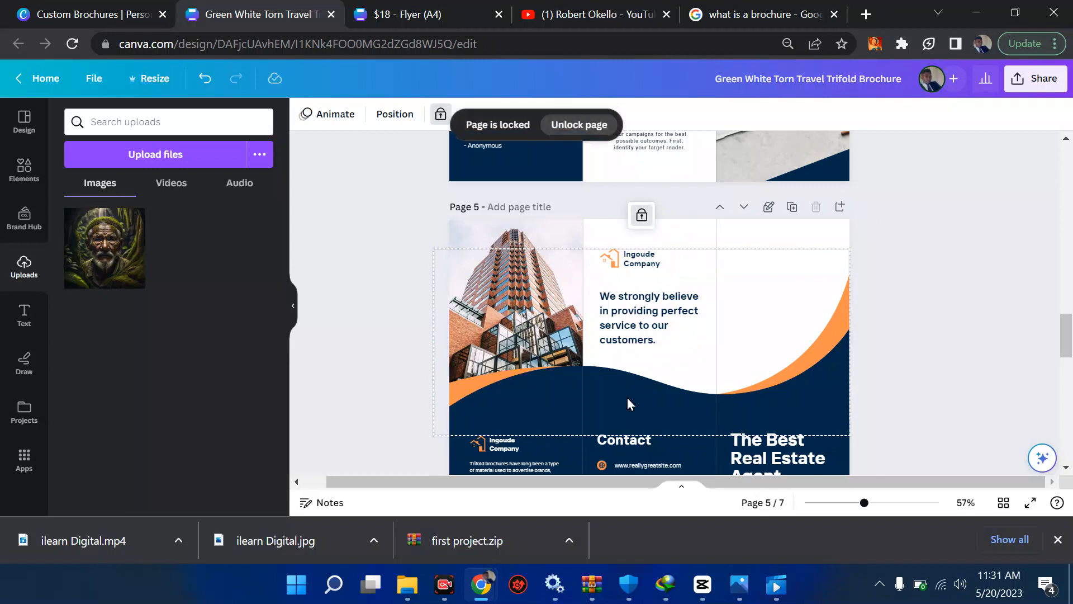
left_click(582, 446)
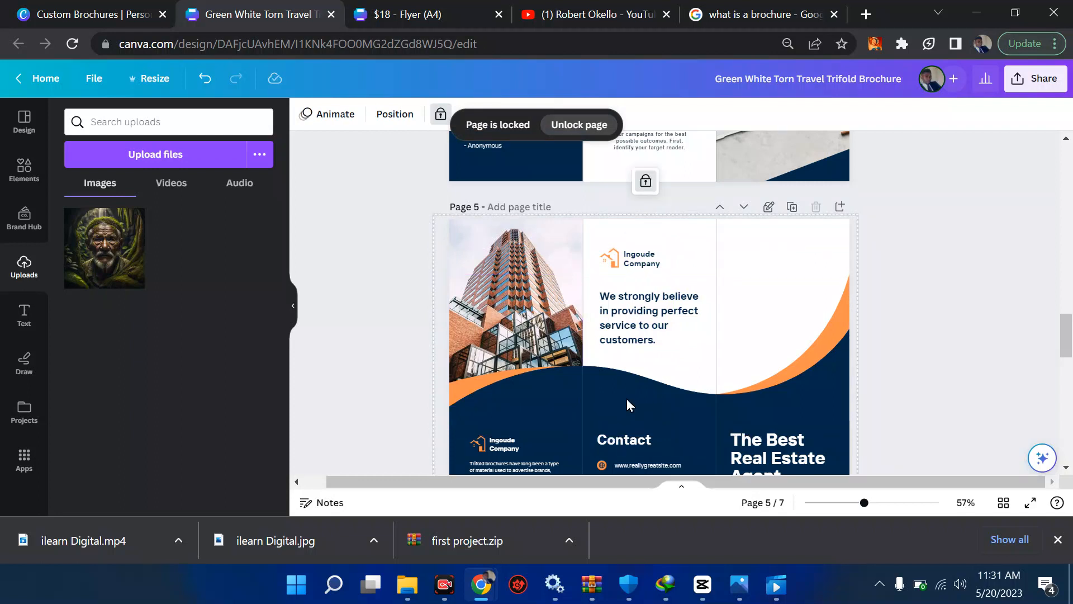
left_click(652, 375)
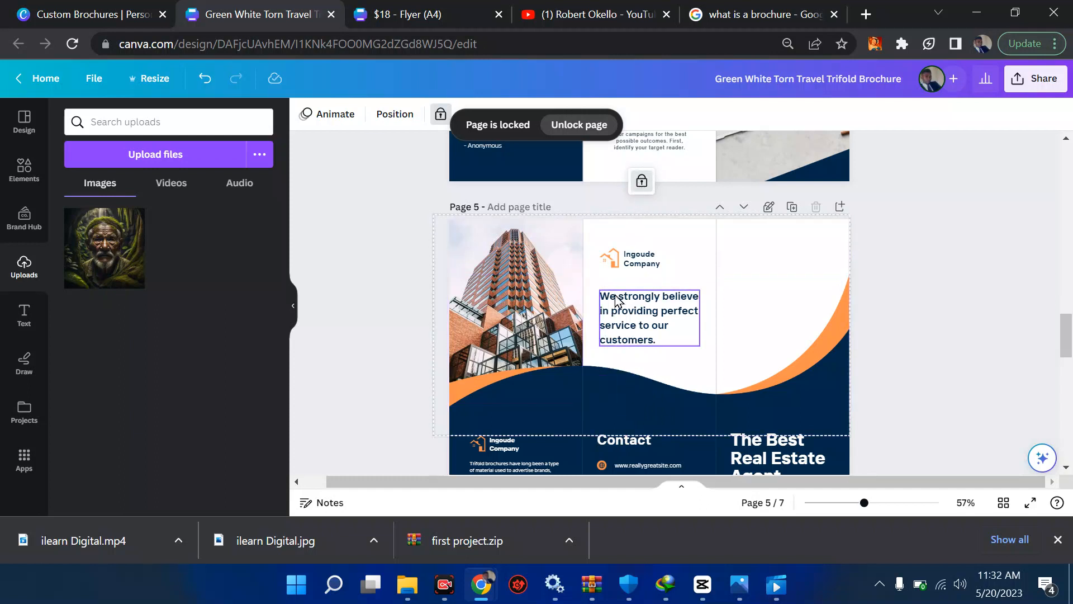
left_click(642, 184)
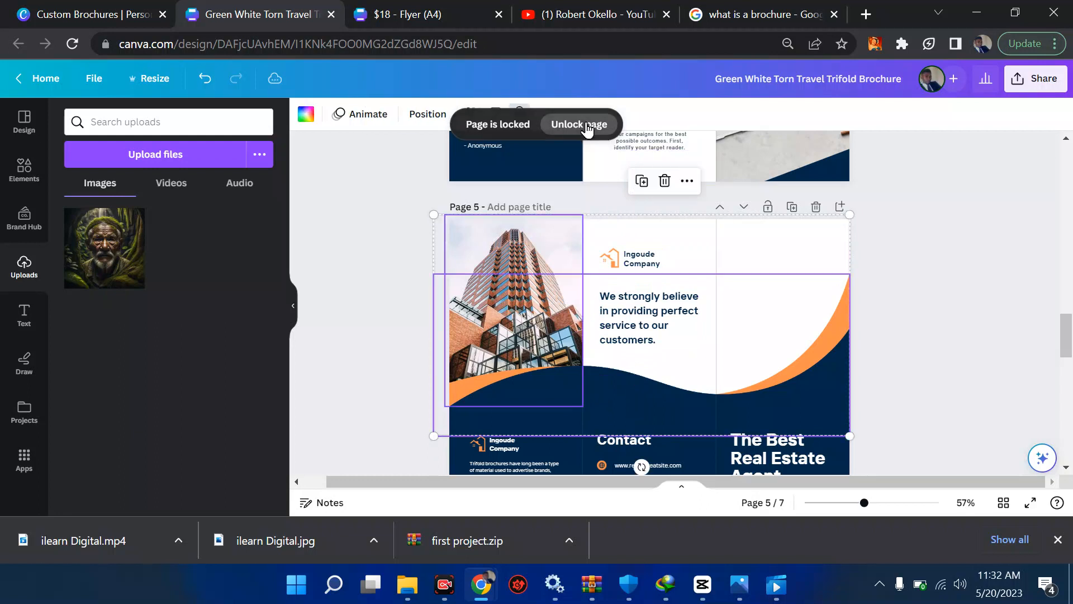
Try moving page 5's company logo, tagline and wave graphic together, and undo the move.
left_click_drag(615, 231, 655, 355)
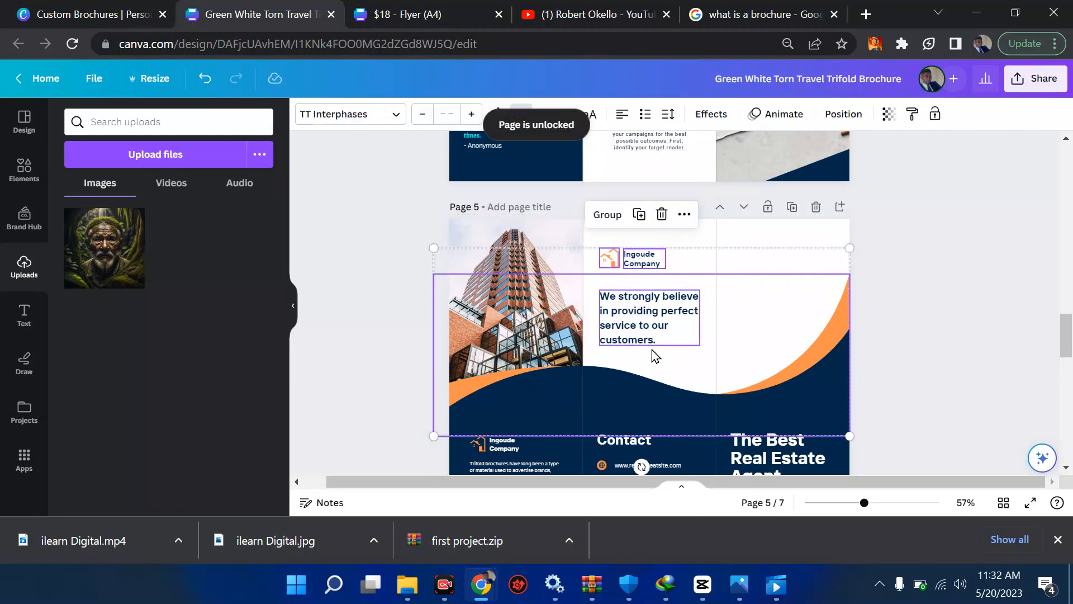
left_click_drag(566, 359, 570, 309)
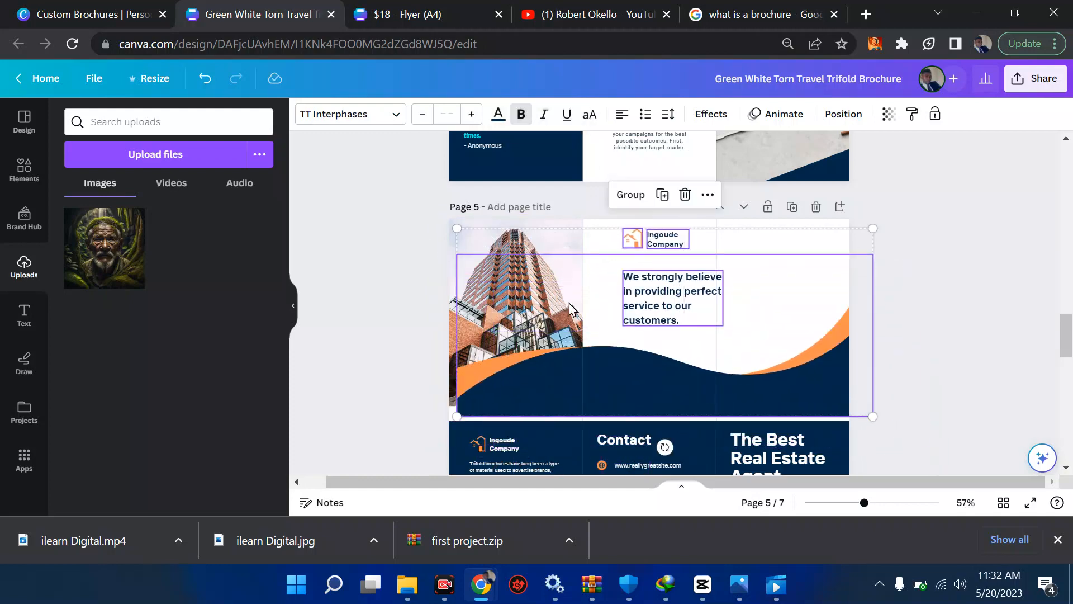
key("ctrl+z")
key("ctrl+z")
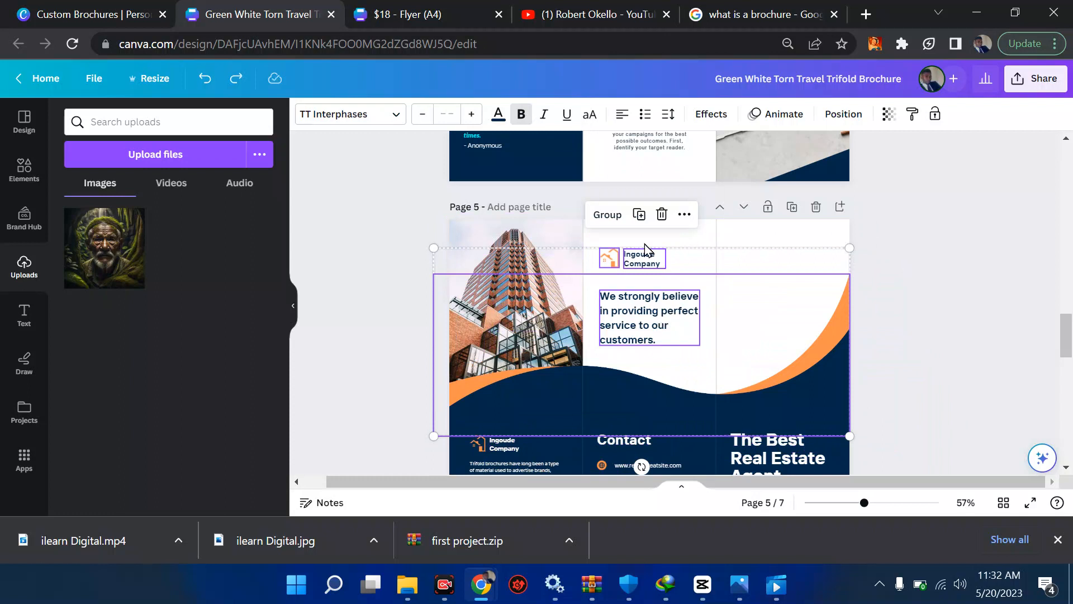
Move page 5's orange-and-navy wave graphic aside to the right, clear of the logo and tagline.
left_click(929, 282)
left_click(627, 404)
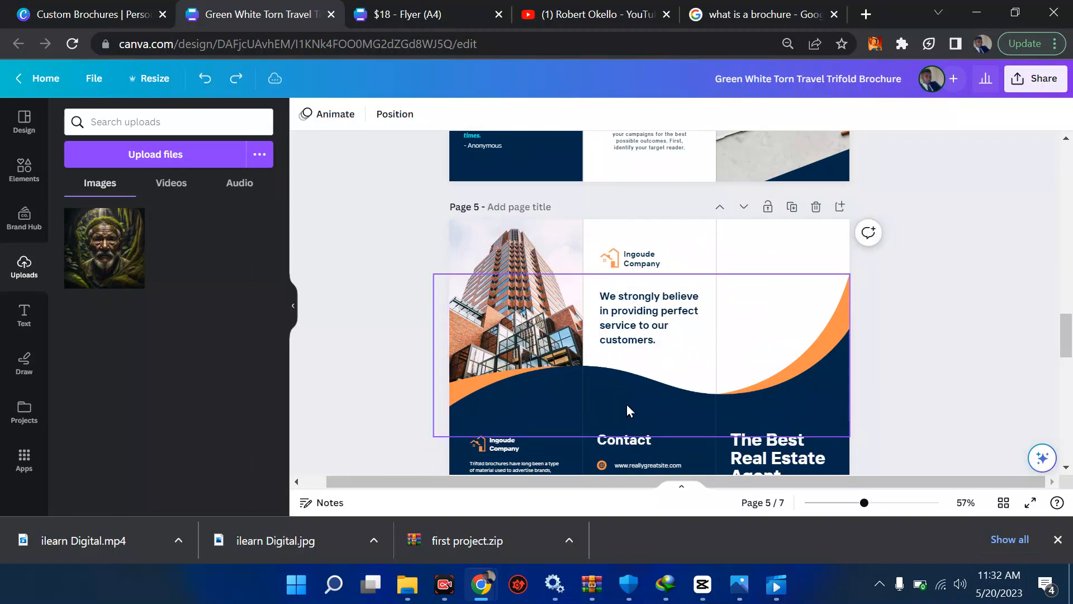
left_click_drag(669, 413, 967, 373)
Copy the Ingoude Company logo and the tagline beneath it from page 5 to page 7's middle column.
left_click_drag(605, 226, 659, 337)
scroll(659, 337, "down", 10)
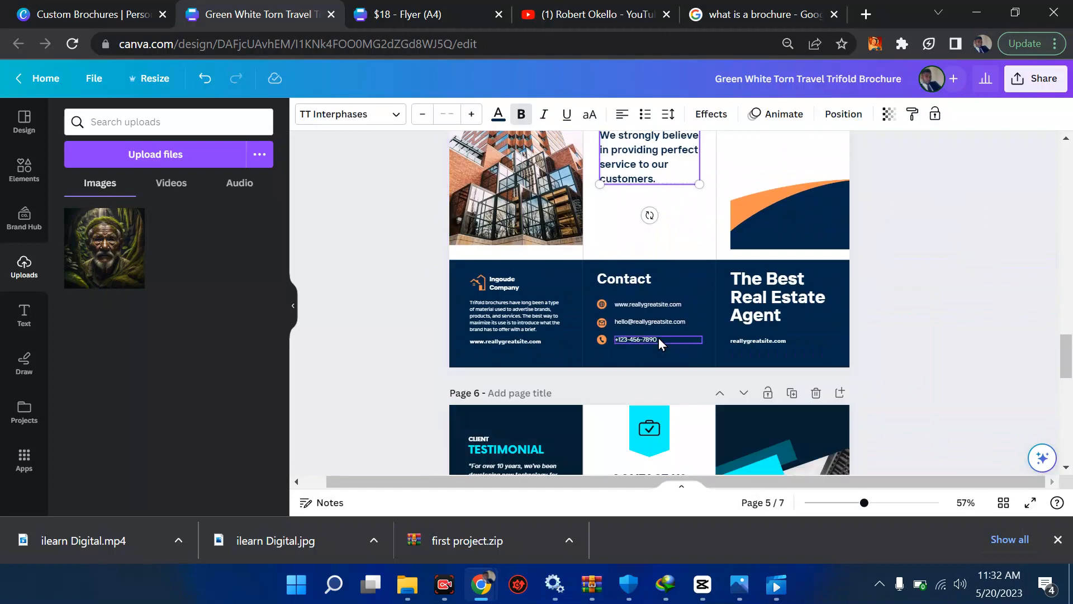
key("ctrl+v")
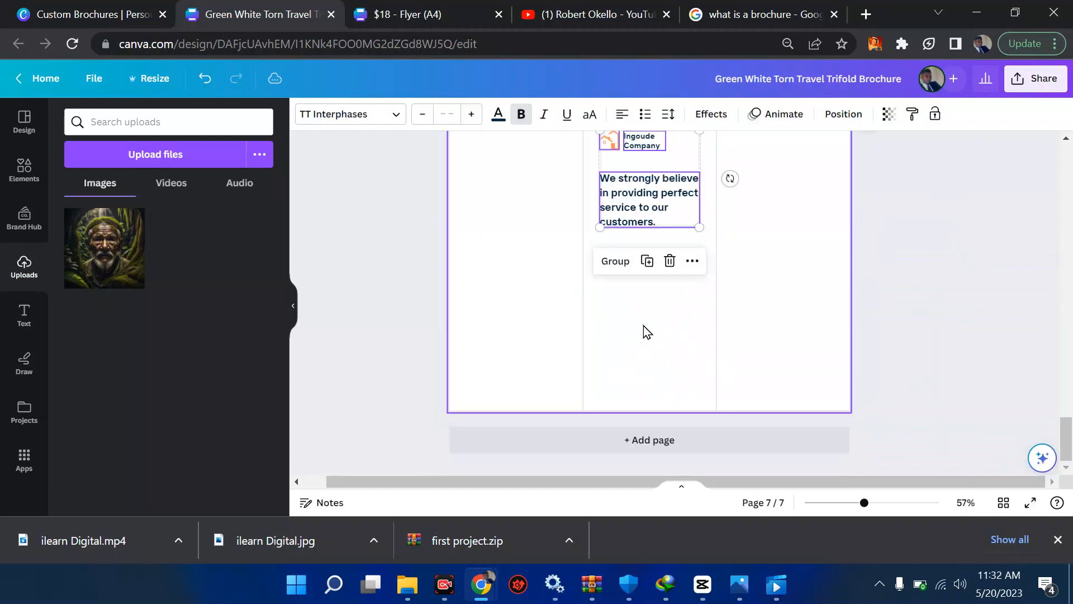
Check the building photo on page 5 and search the elements for "frame" to find a tall rectangular photo frame.
scroll(648, 332, "up", 5)
scroll(643, 329, "up", 10)
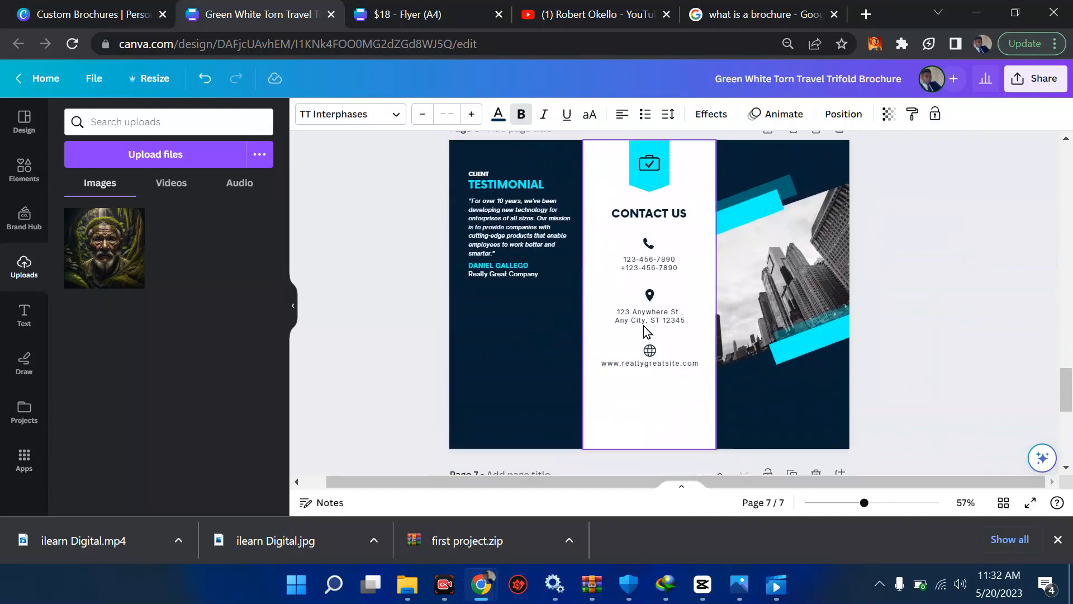
left_click(481, 347)
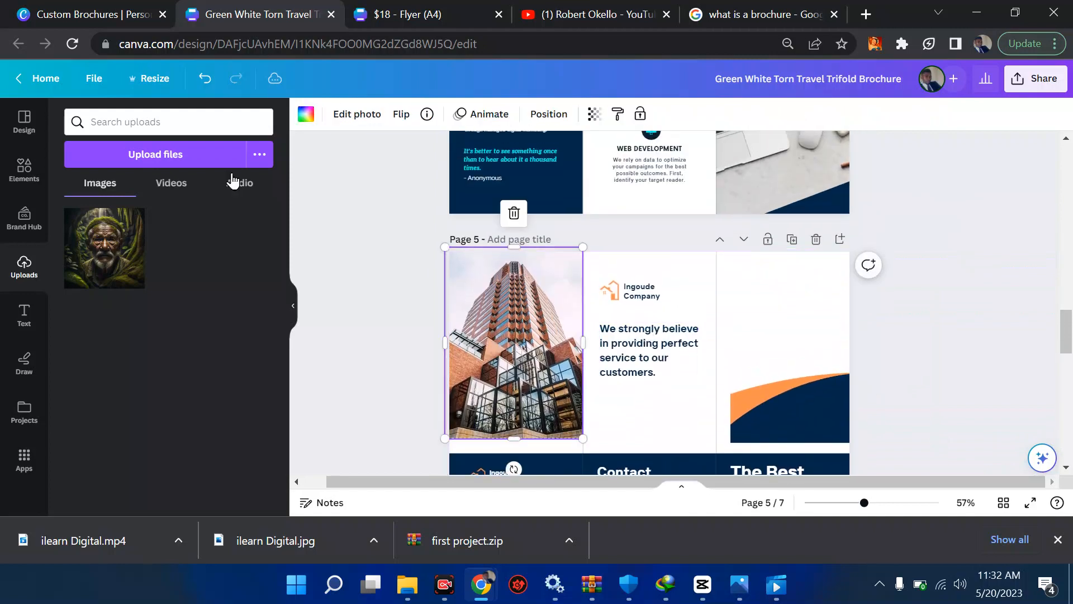
left_click(21, 174)
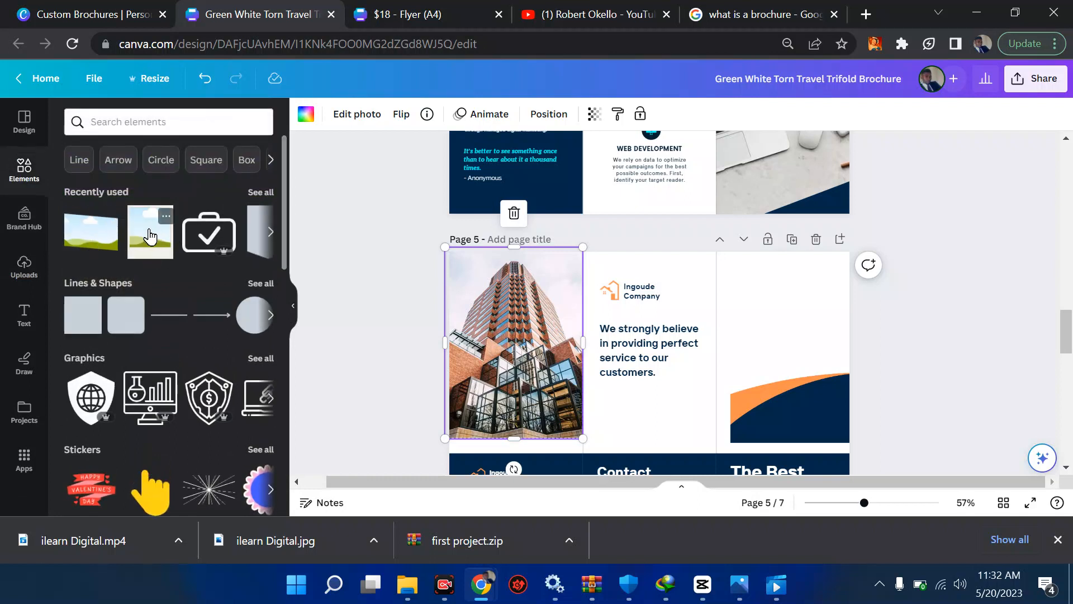
left_click(156, 123)
type("f")
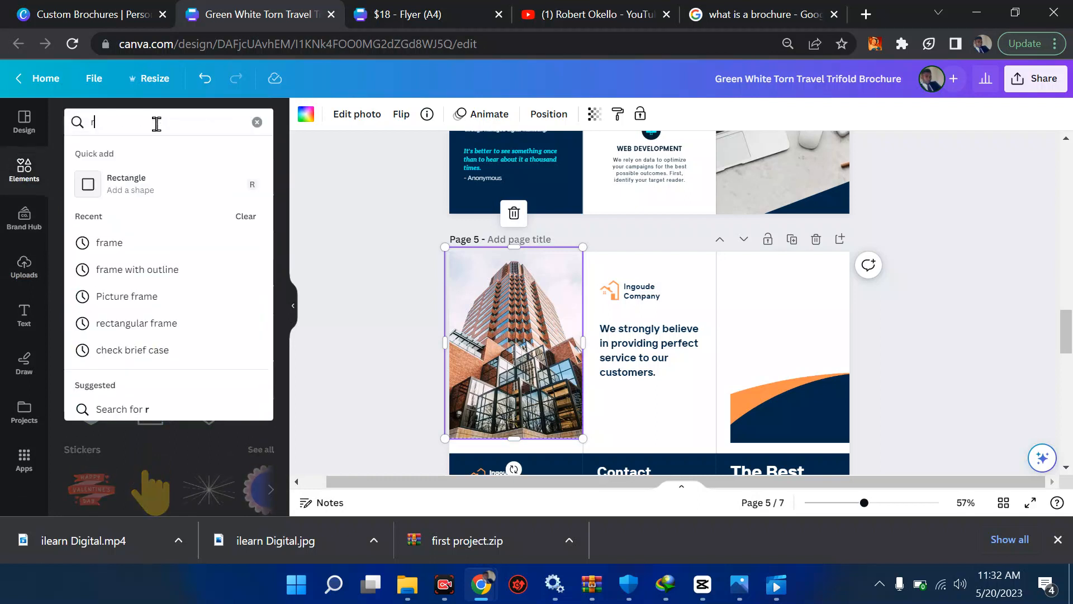
key("BackSpace")
type("frame")
key("Return")
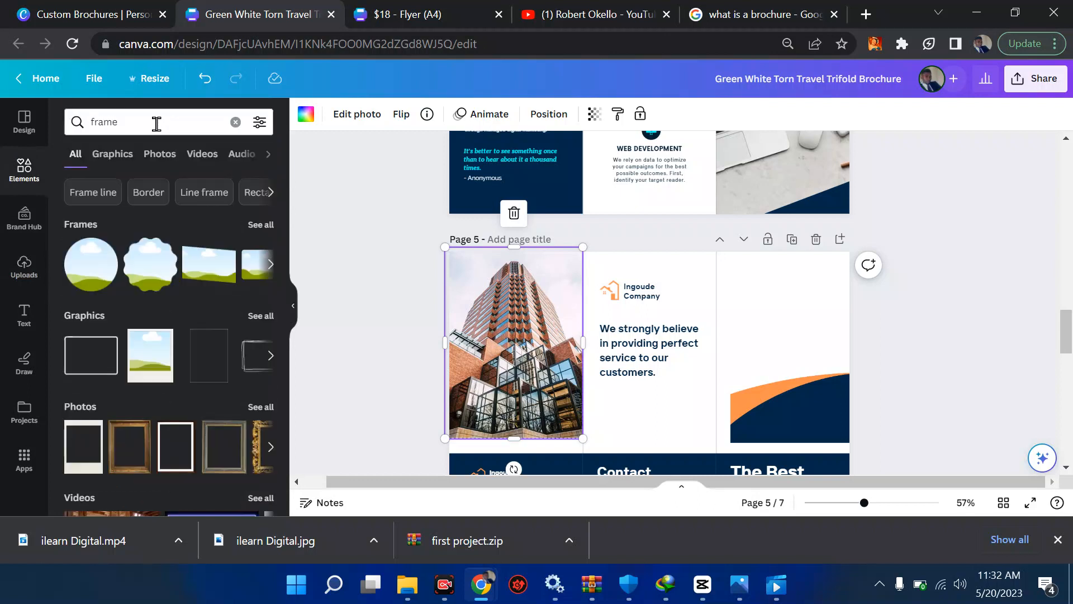
left_click(271, 265)
left_click(271, 265)
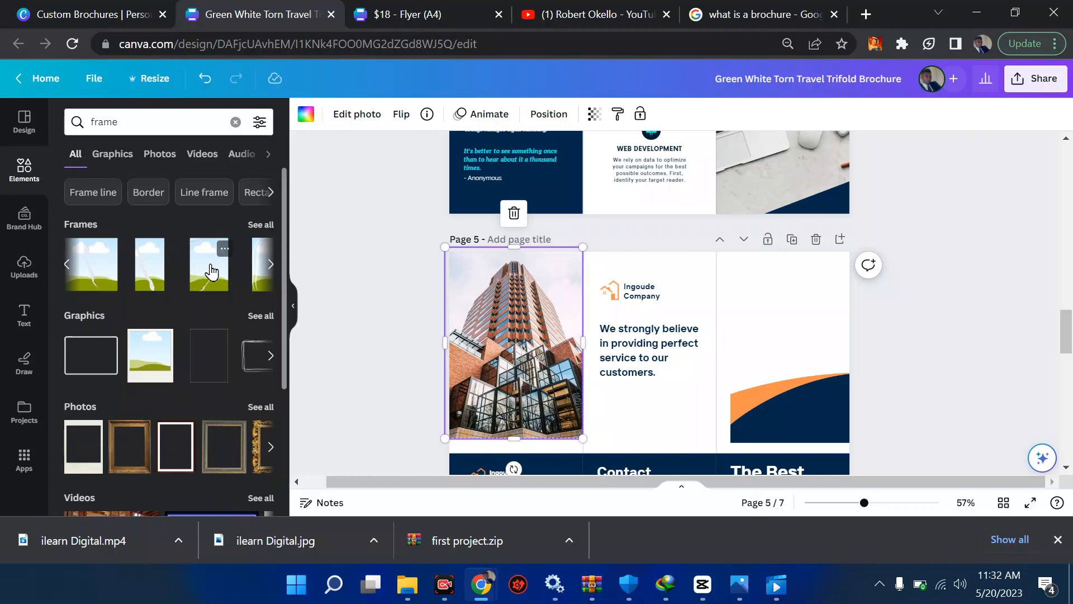
Add a portrait torn-paper frame to page 7 and enlarge it to span the left column's width from the page's top edge.
scroll(563, 372, "down", 12)
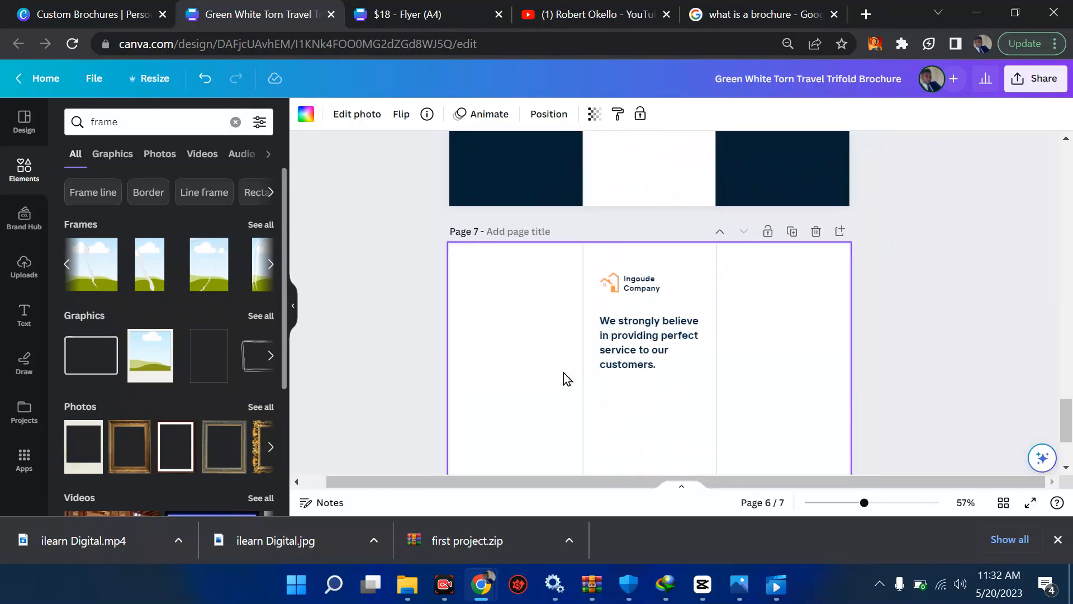
left_click(209, 264)
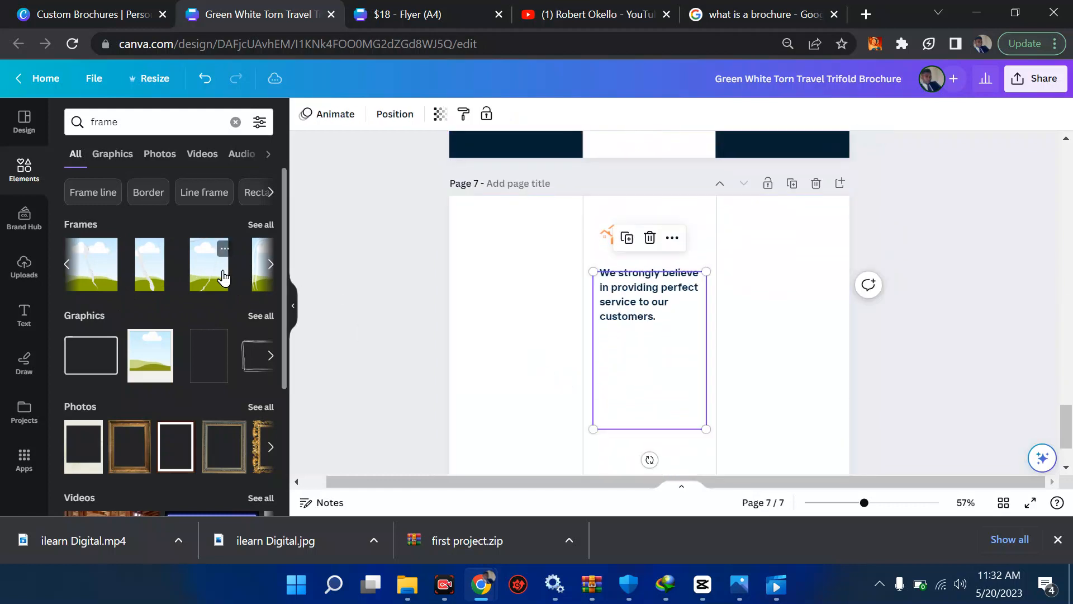
left_click_drag(611, 362, 492, 282)
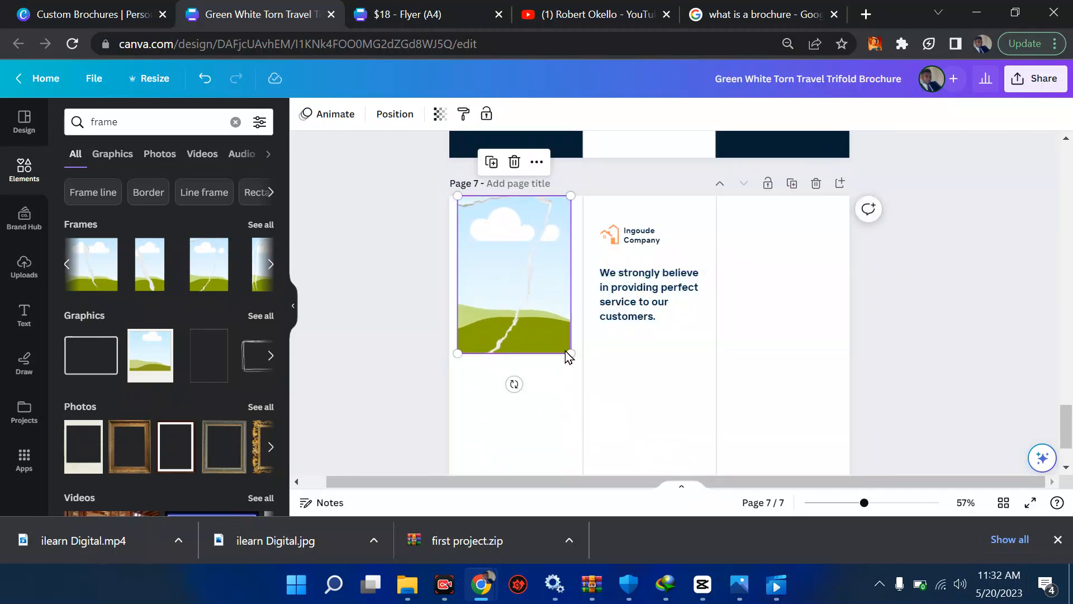
left_click_drag(571, 355, 585, 369)
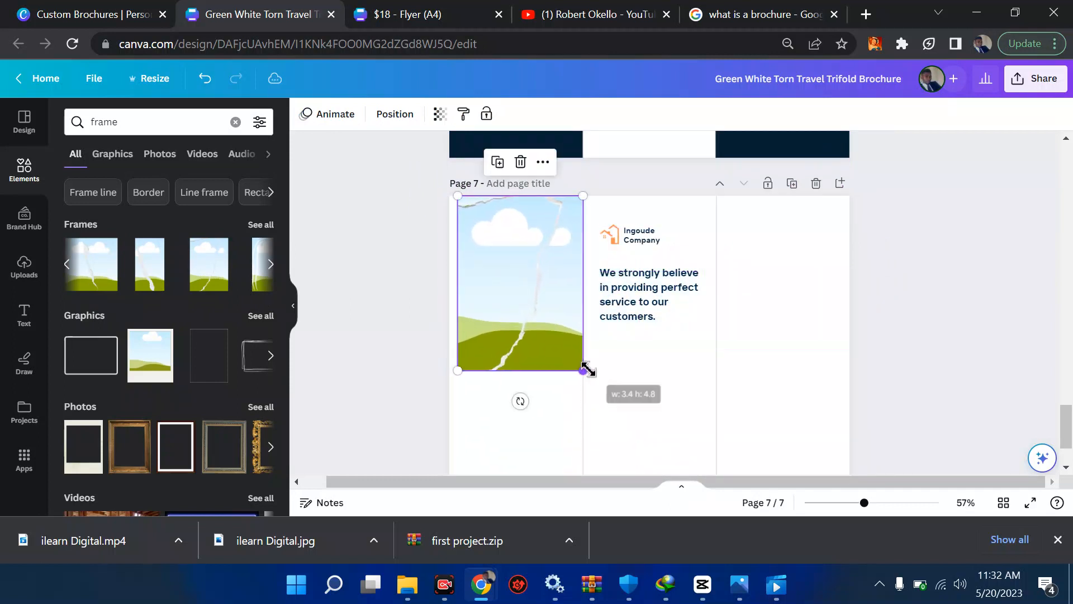
left_click_drag(458, 372, 450, 382)
Undo the frame and pasted content on page 7 and the shift of page 5's wave graphic.
scroll(451, 380, "up", 15)
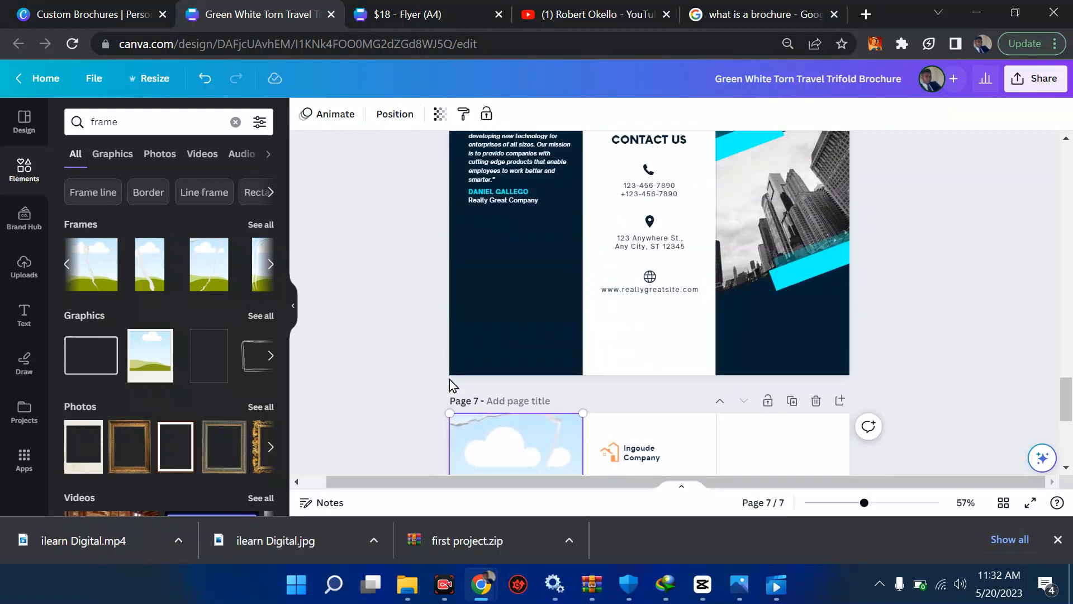
scroll(452, 385, "down", 5)
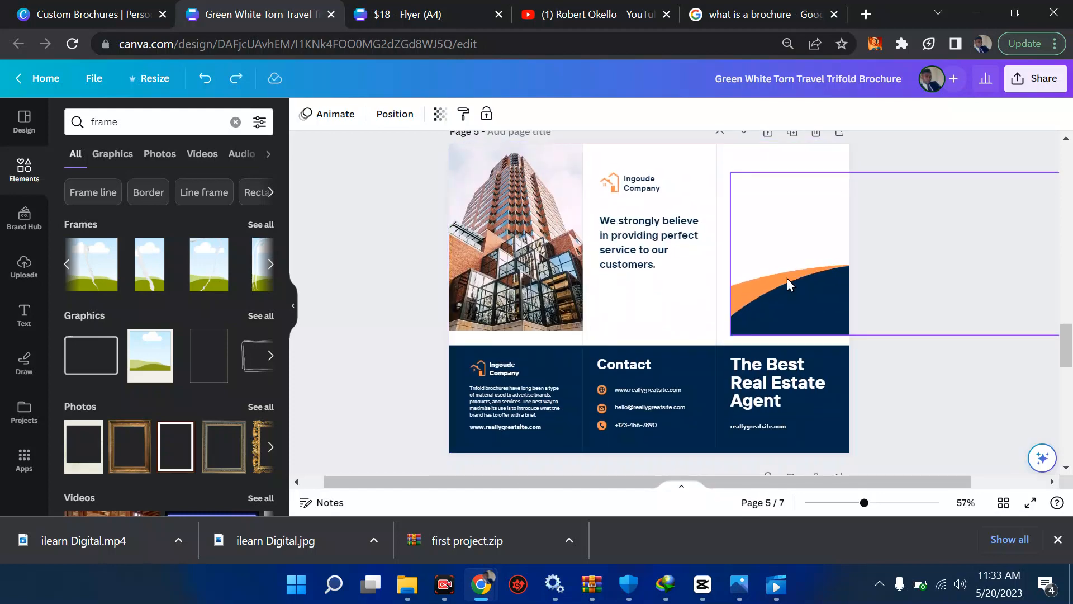
key("ctrl+z")
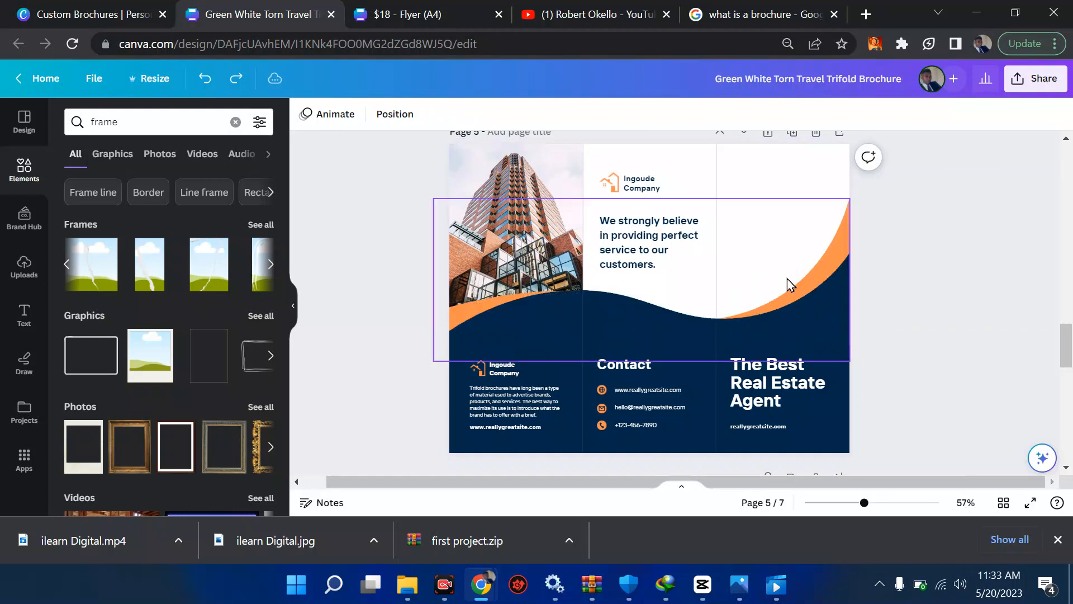
scroll(787, 279, "down", 10)
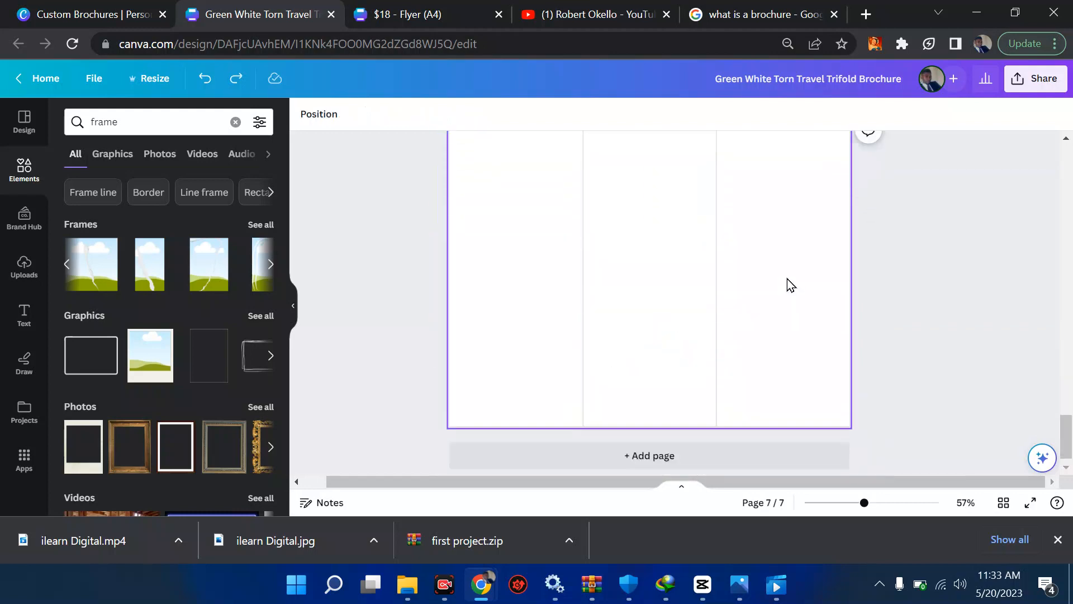
Redo the undone changes to restore the torn-paper frame, logo and tagline on page 7.
scroll(787, 278, "up", 5)
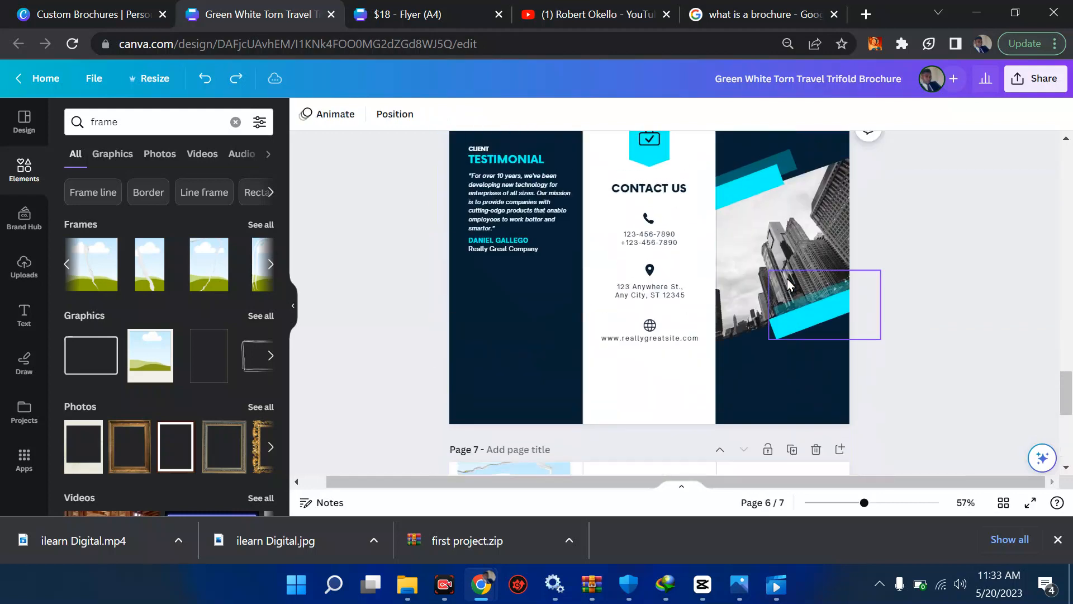
scroll(788, 284, "down", 6)
scroll(788, 284, "up", 4)
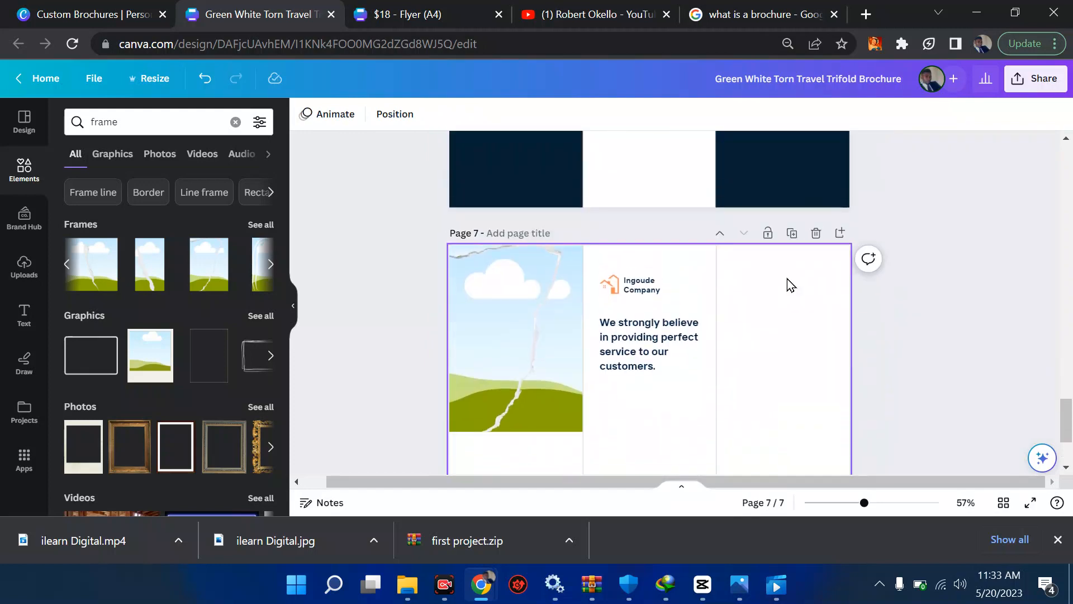
scroll(787, 279, "down", 2)
scroll(789, 285, "up", 10)
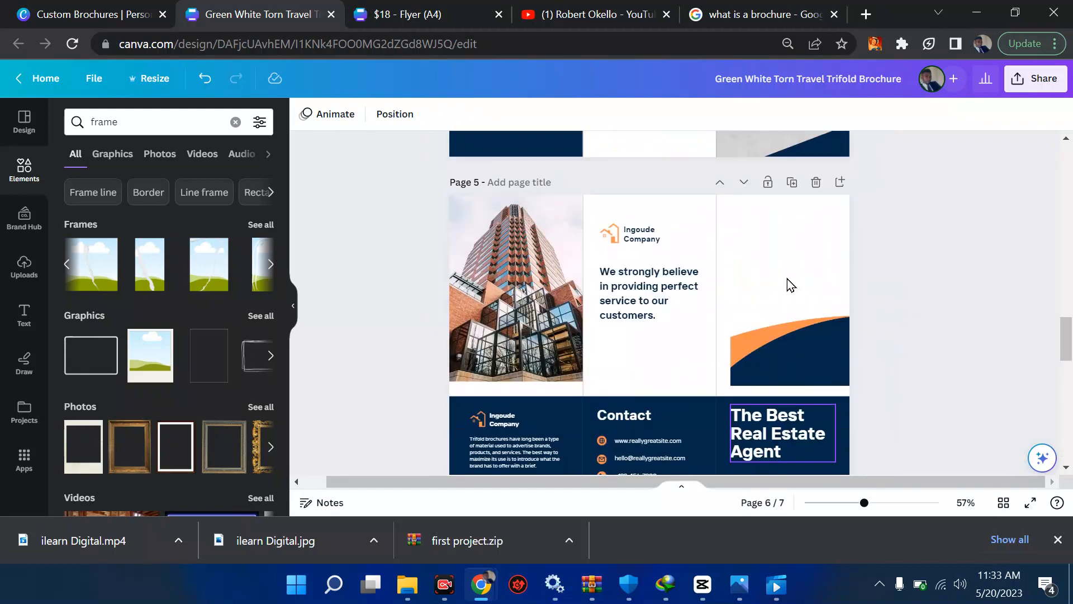
Try to move page 5's wave graphic across all three columns and detach the building photo from its frame.
left_click_drag(797, 356, 504, 394)
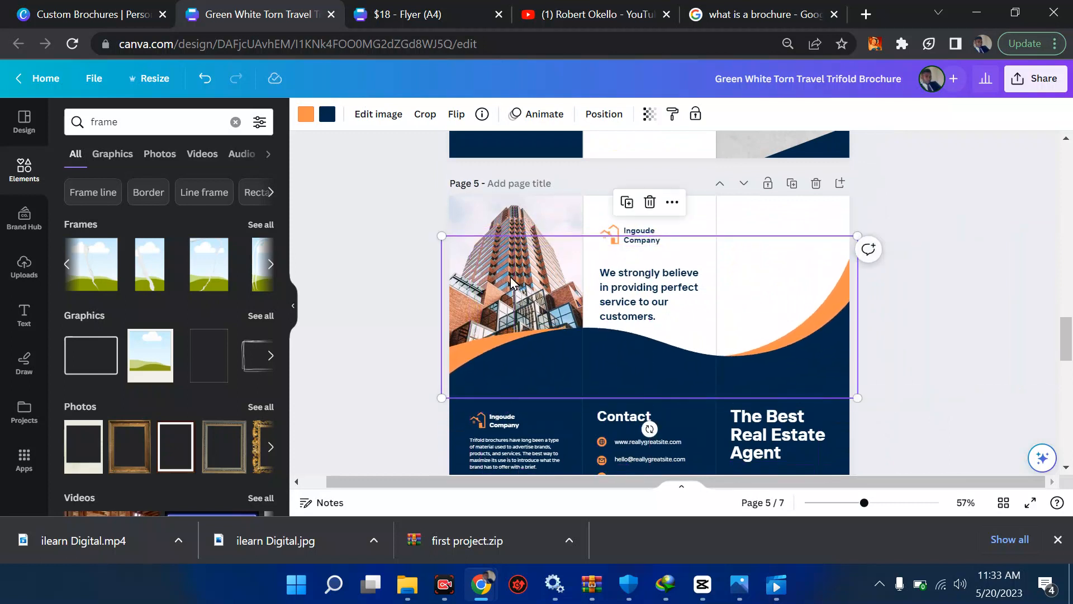
left_click(502, 223)
right_click(502, 223)
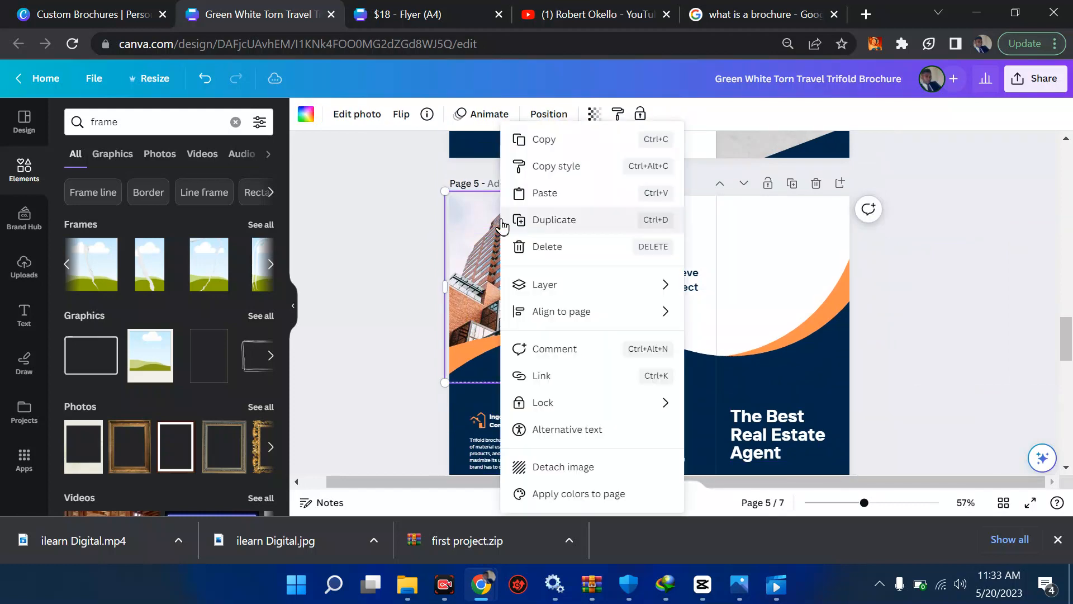
left_click(559, 466)
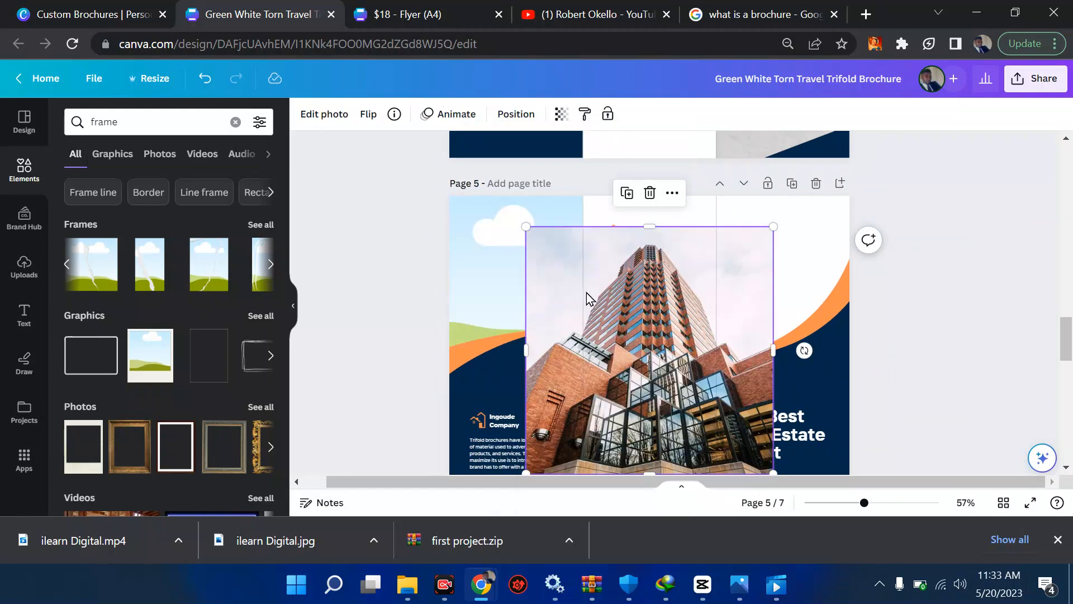
key("ctrl+z")
scroll(587, 297, "down", 10)
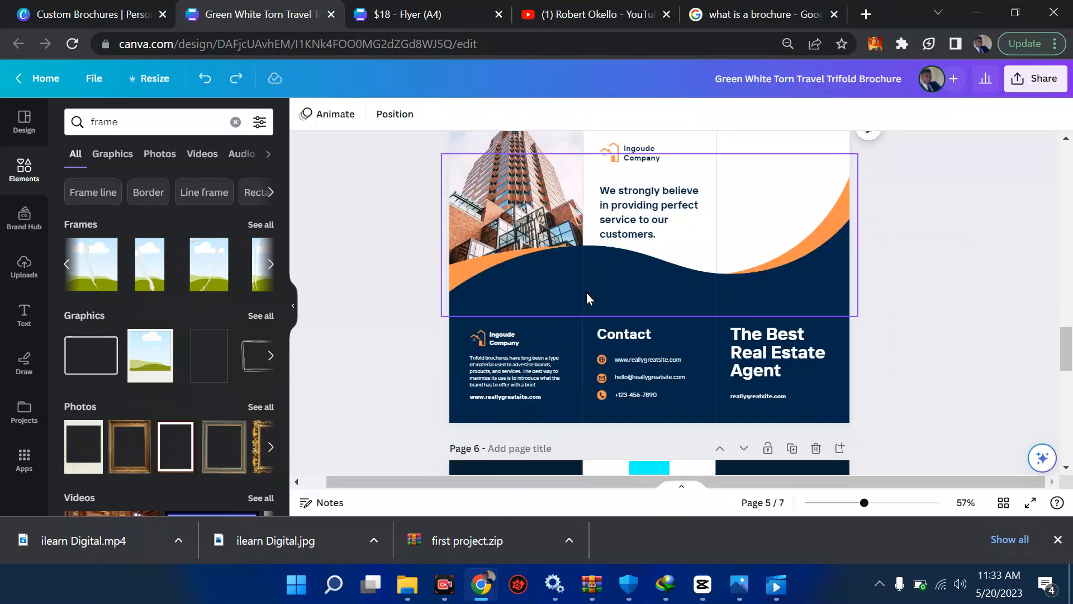
Duplicate the torn-paper frame on page 7, and undo the duplicate and the wave graphic's move on page 5.
left_click(544, 389)
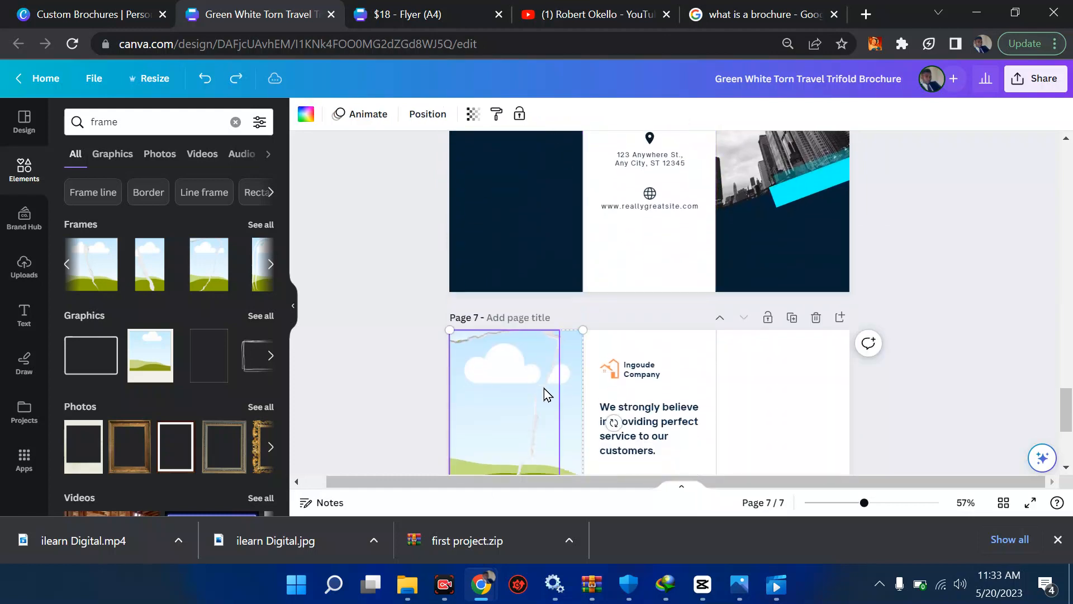
scroll(545, 394, "down", 2)
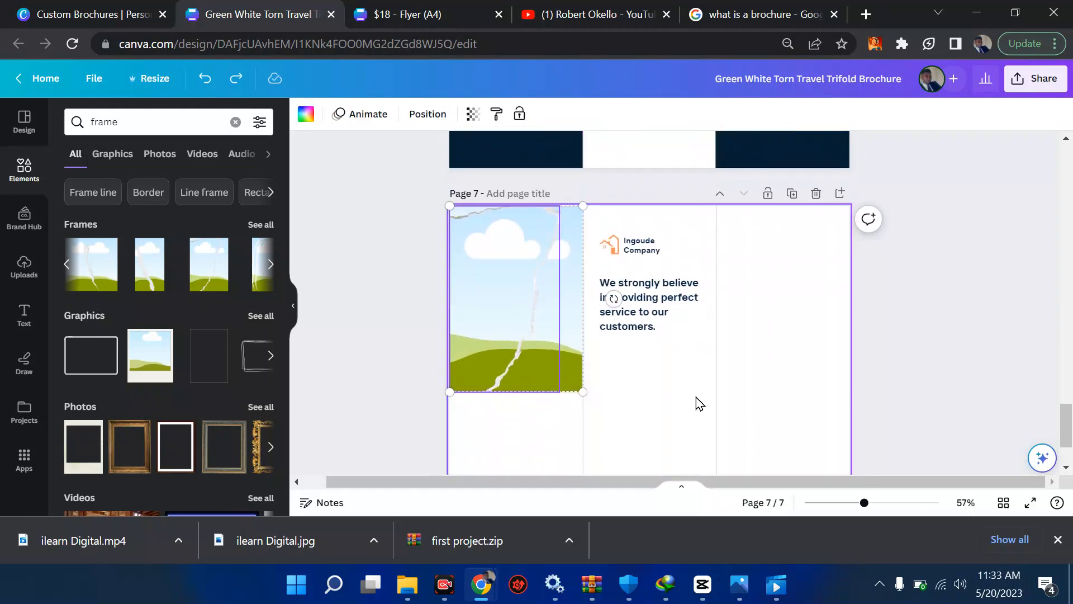
key("ctrl+d")
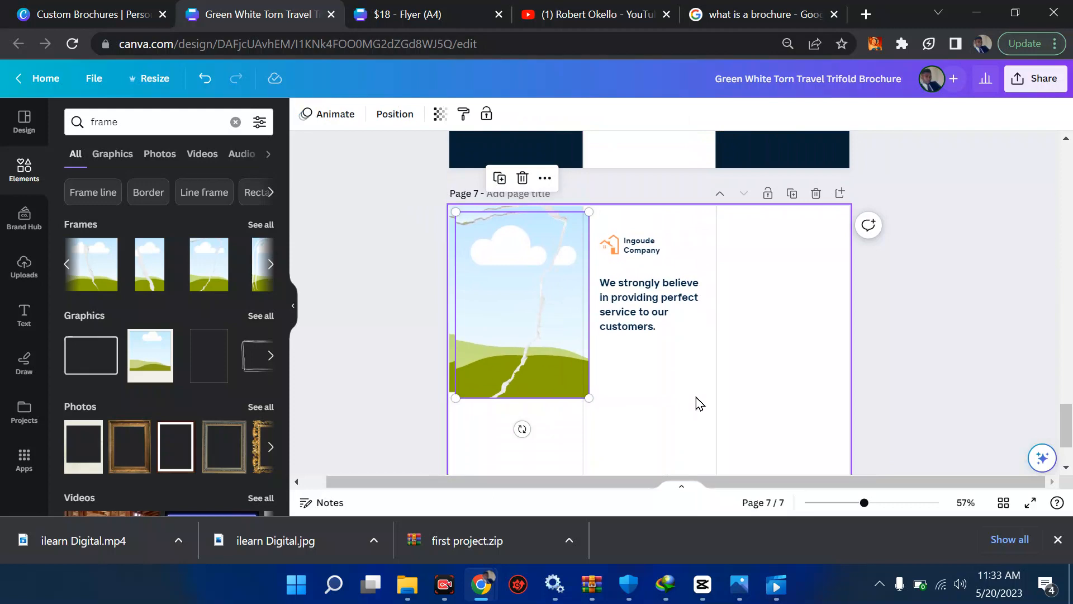
key("ctrl+z")
Detach the building photo from its frame on page 5 and copy the photo.
scroll(700, 402, "up", 10)
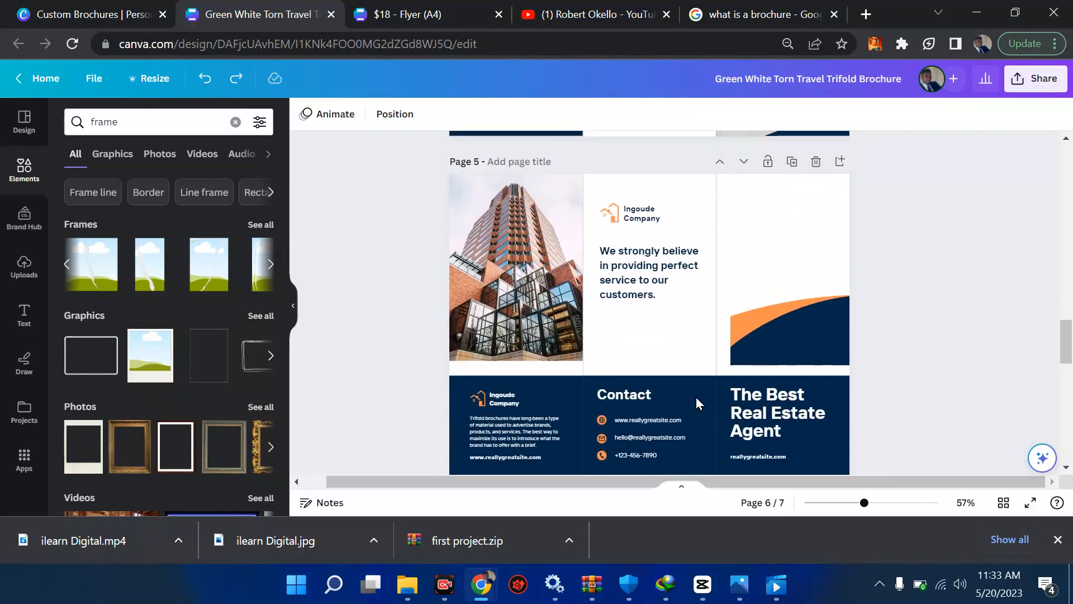
left_click(542, 321)
right_click(542, 321)
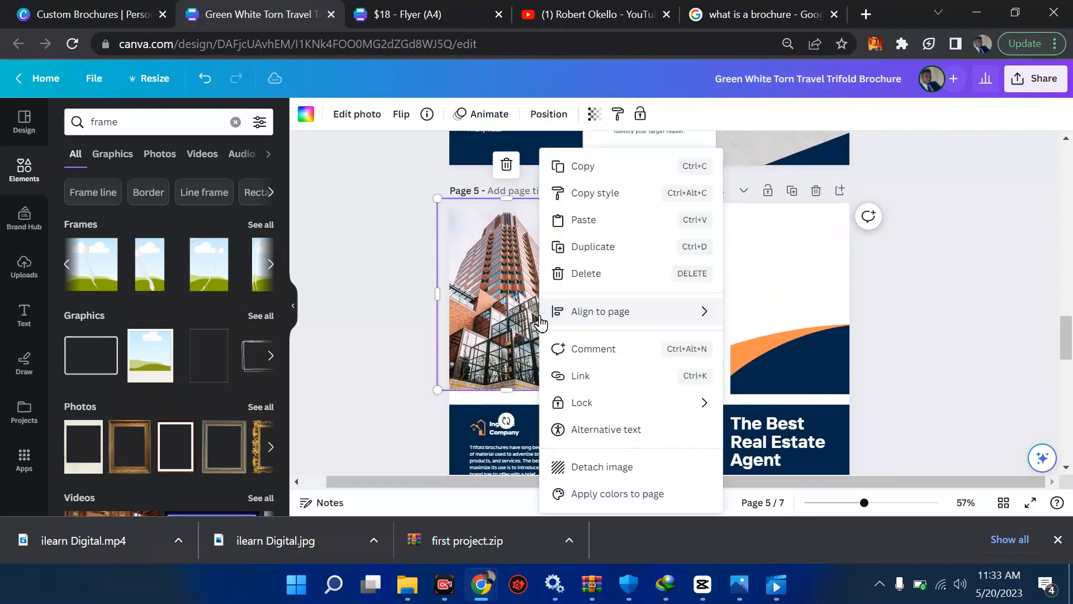
left_click(599, 467)
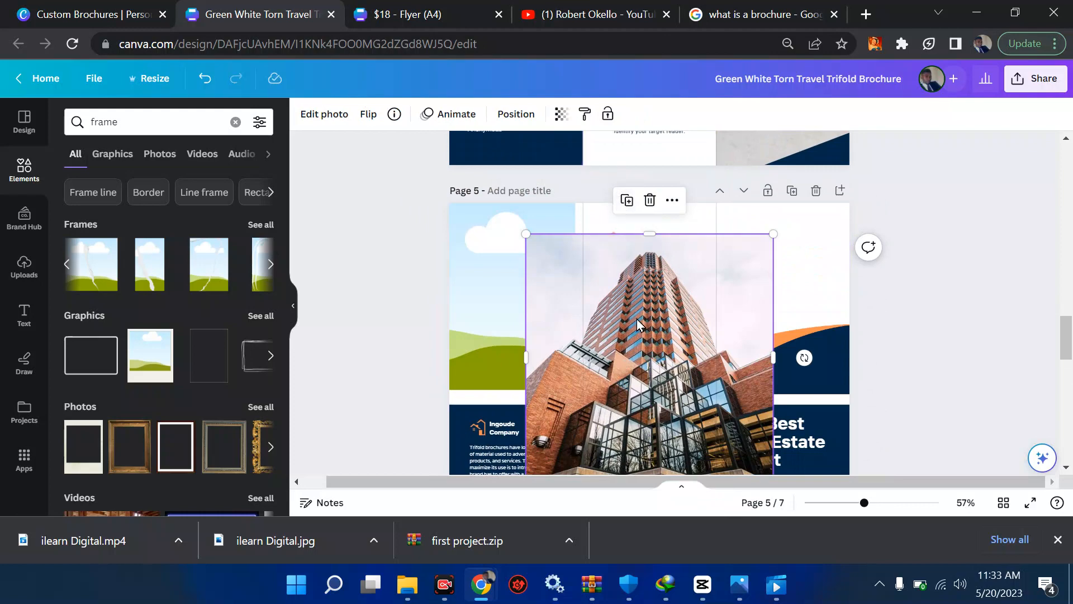
Paste the building photo onto page 7 and place it inside the torn-paper frame.
scroll(636, 319, "down", 10)
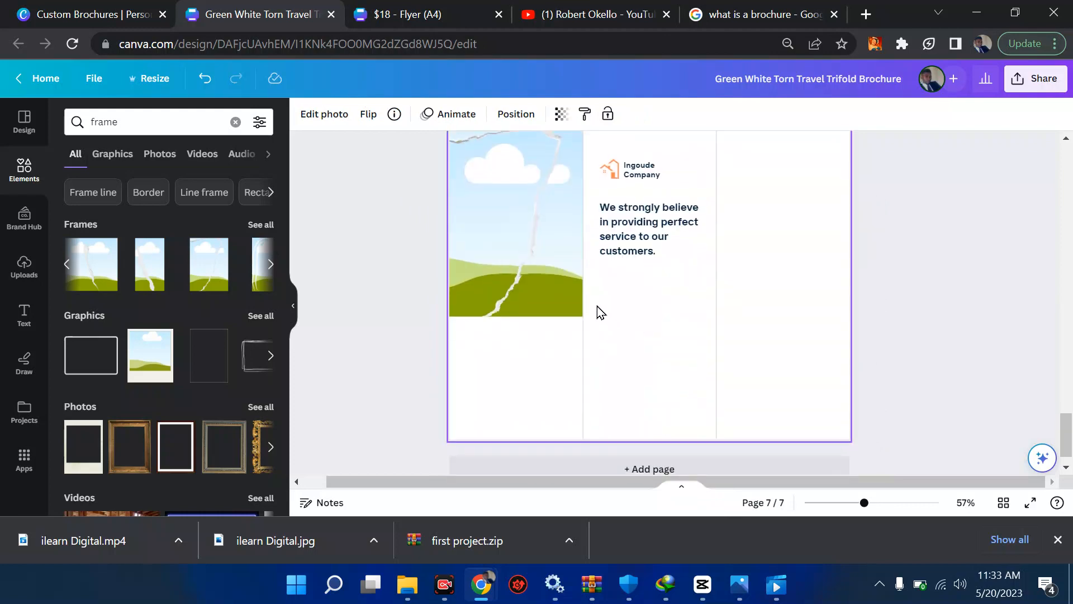
left_click(673, 350)
key("ctrl+v")
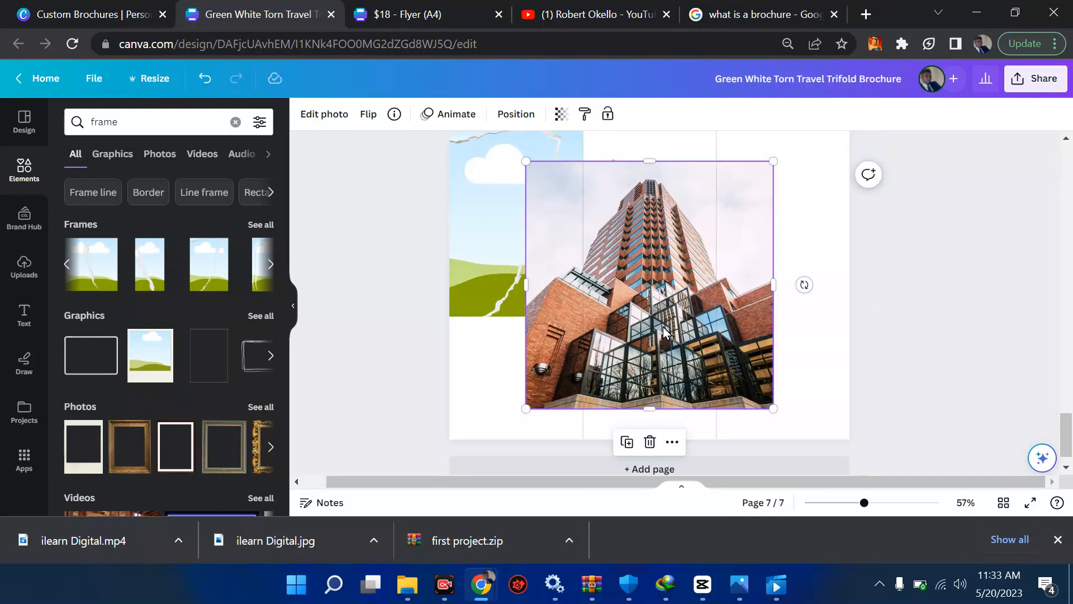
left_click_drag(663, 329, 533, 237)
scroll(743, 376, "up", 3)
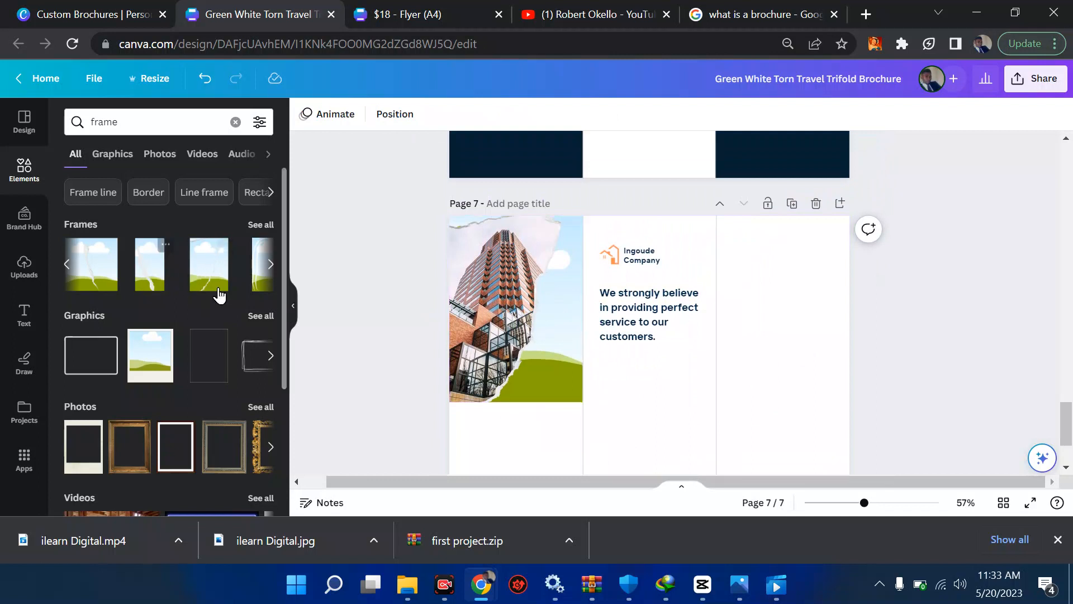
Browse the available frames and add a wide landscape frame with rounded corners to page 7.
left_click(67, 264)
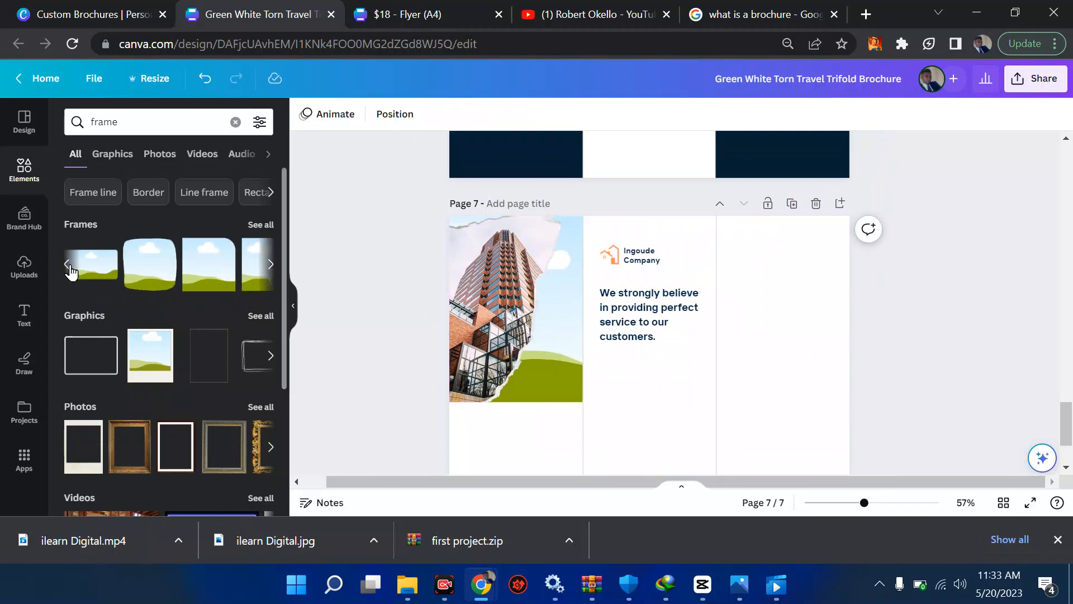
left_click(68, 267)
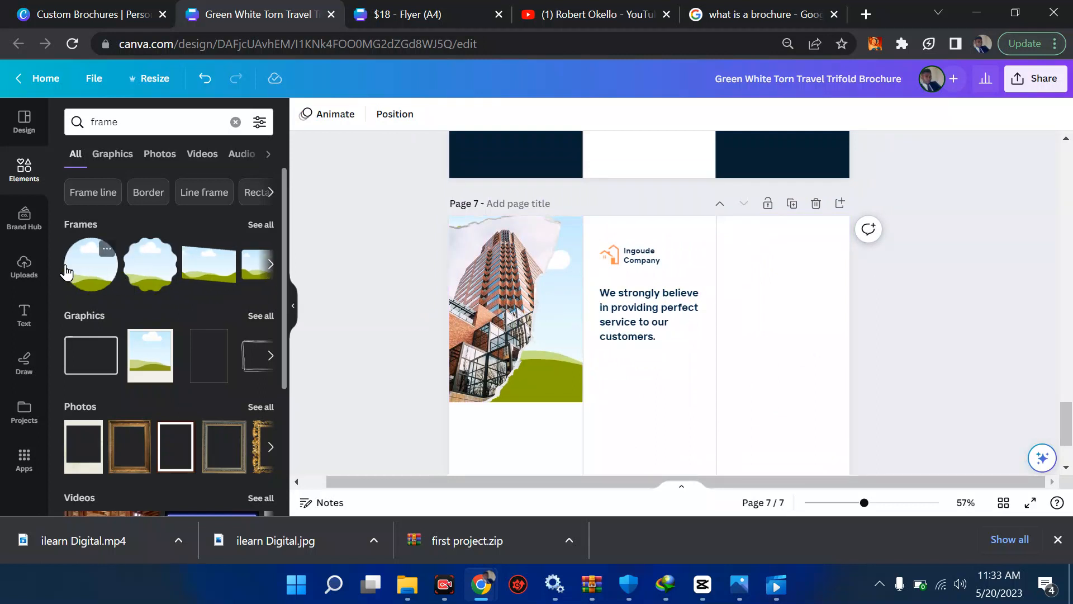
left_click(269, 265)
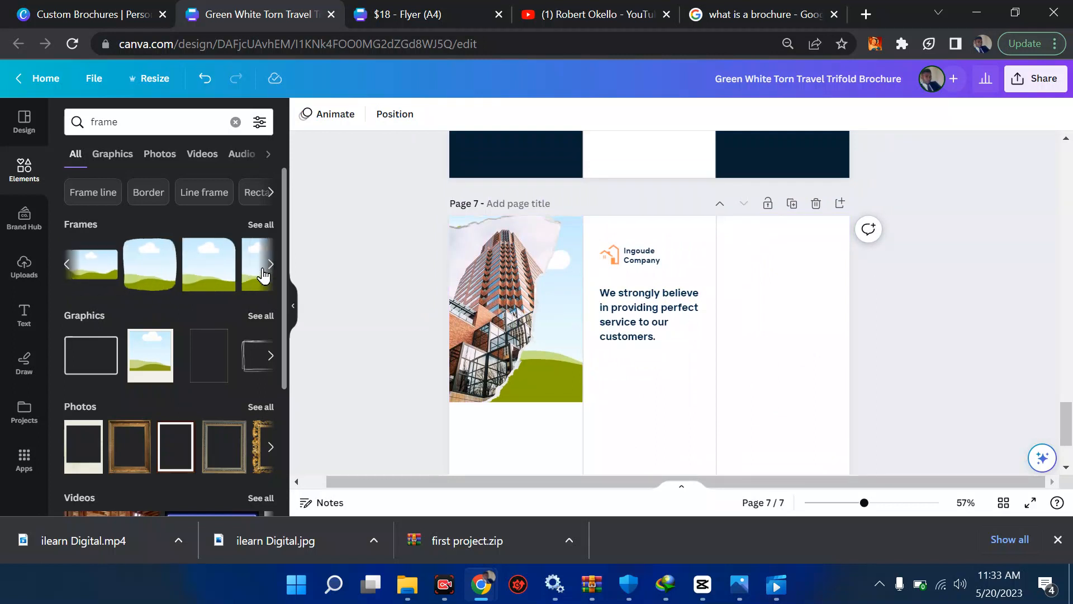
left_click(89, 268)
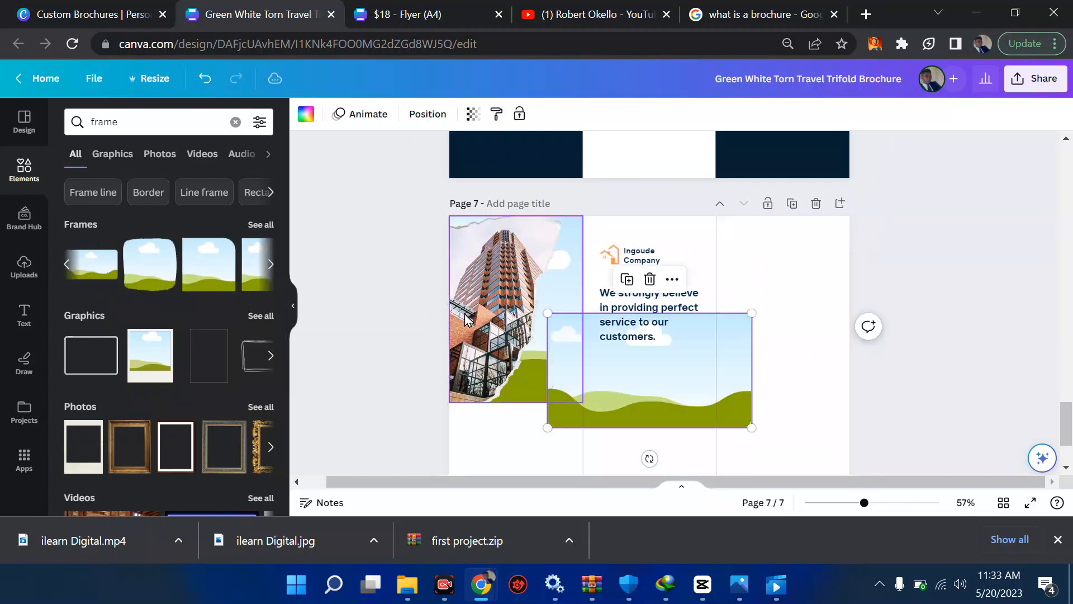
Delete the building photo from the torn-paper frame on page 7.
left_click(514, 297)
key("Delete")
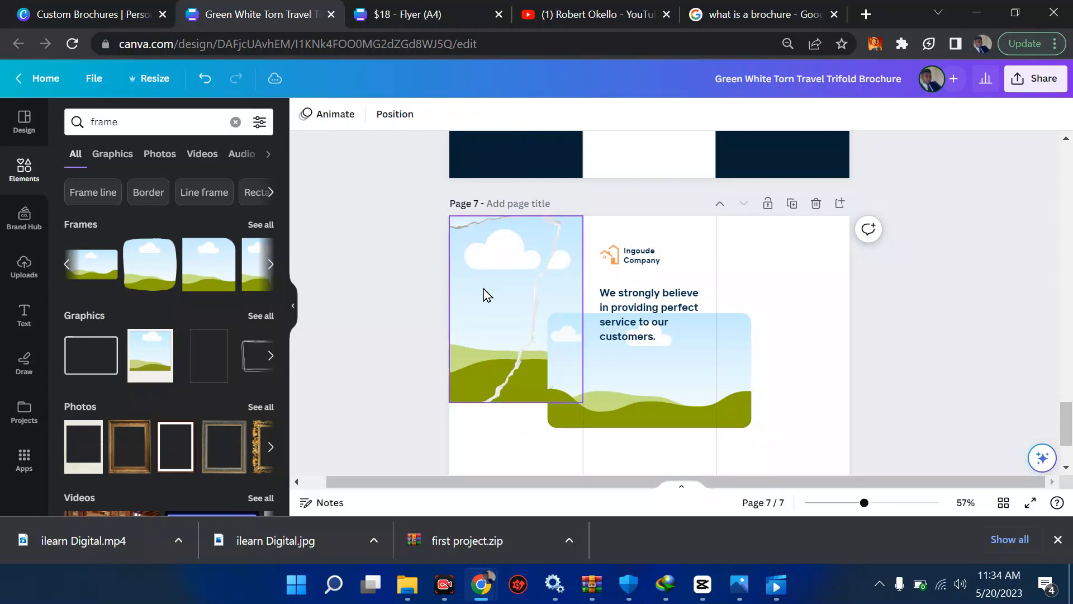
left_click_drag(484, 293, 516, 294)
left_click(629, 346)
left_click(537, 313)
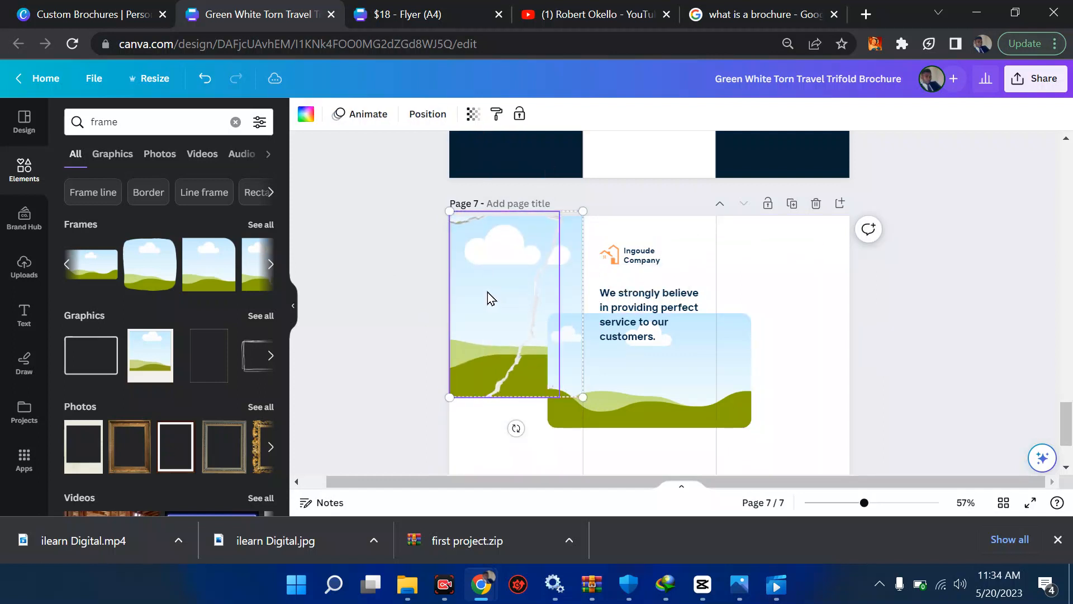
Remove the torn-paper frame from page 7 and place the landscape frame, slightly reduced, at the left column's top.
left_click_drag(475, 330, 256, 558)
left_click_drag(575, 346, 511, 276)
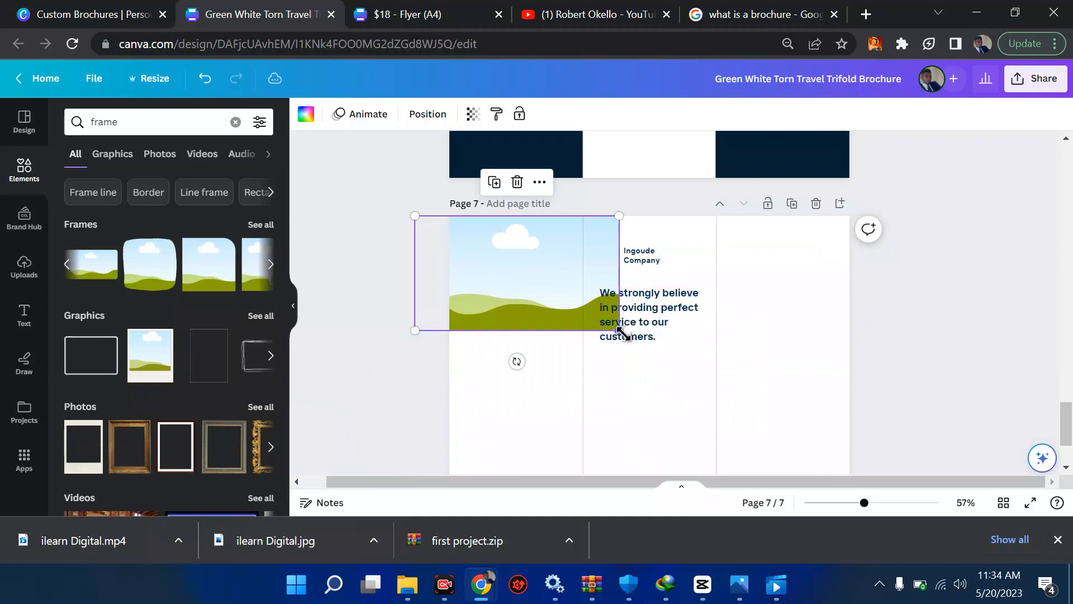
left_click_drag(616, 333, 578, 399)
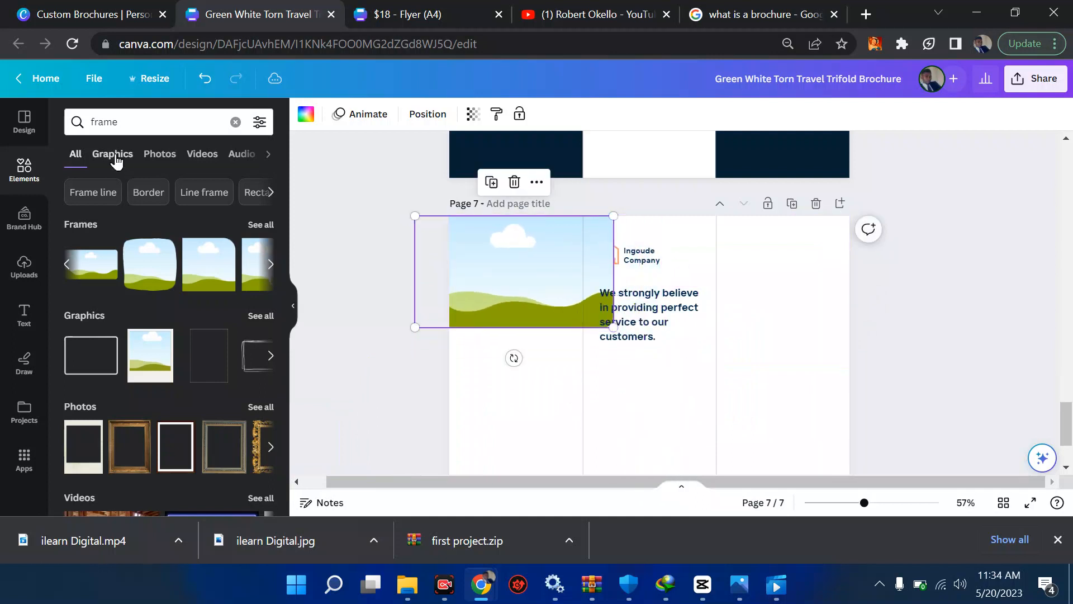
Search the elements for "square frame" and replace page 7's landscape frame with a plain square frame over the left column.
left_click(122, 120)
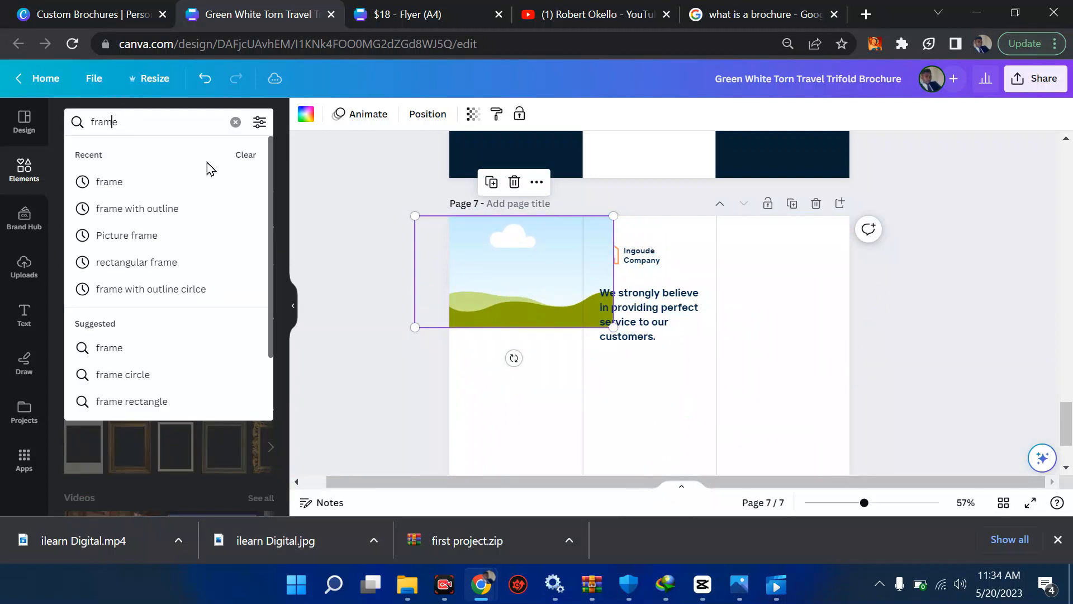
type("squ")
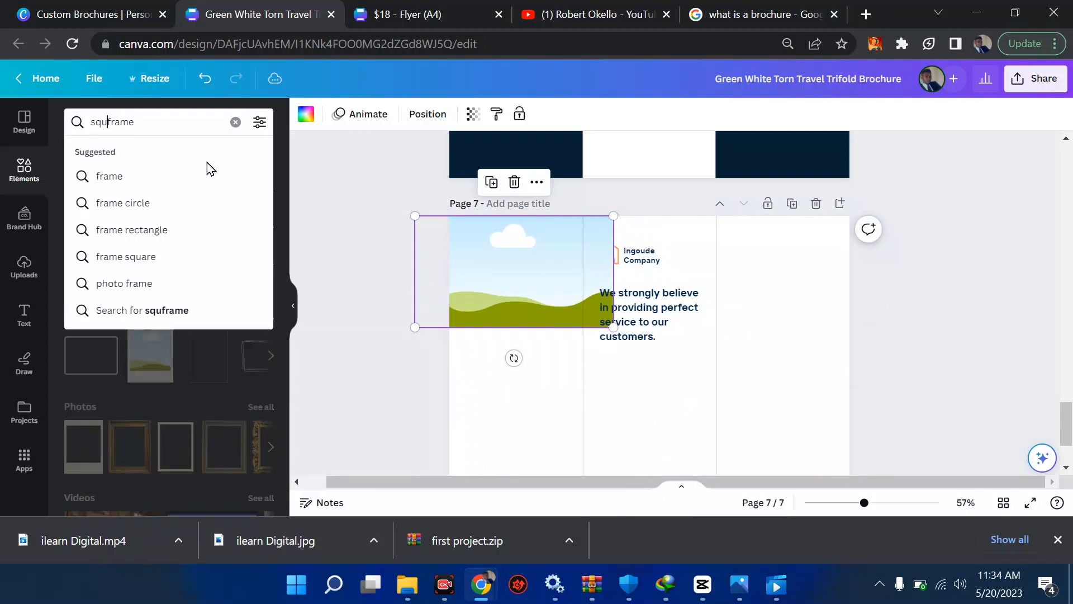
type("re")
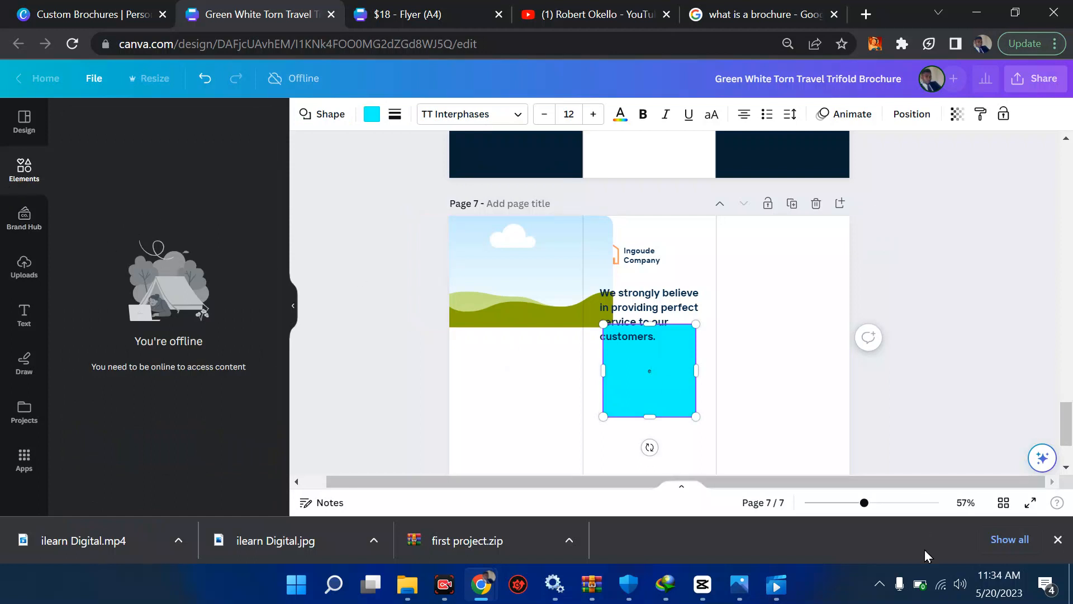
left_click_drag(88, 256, 472, 246)
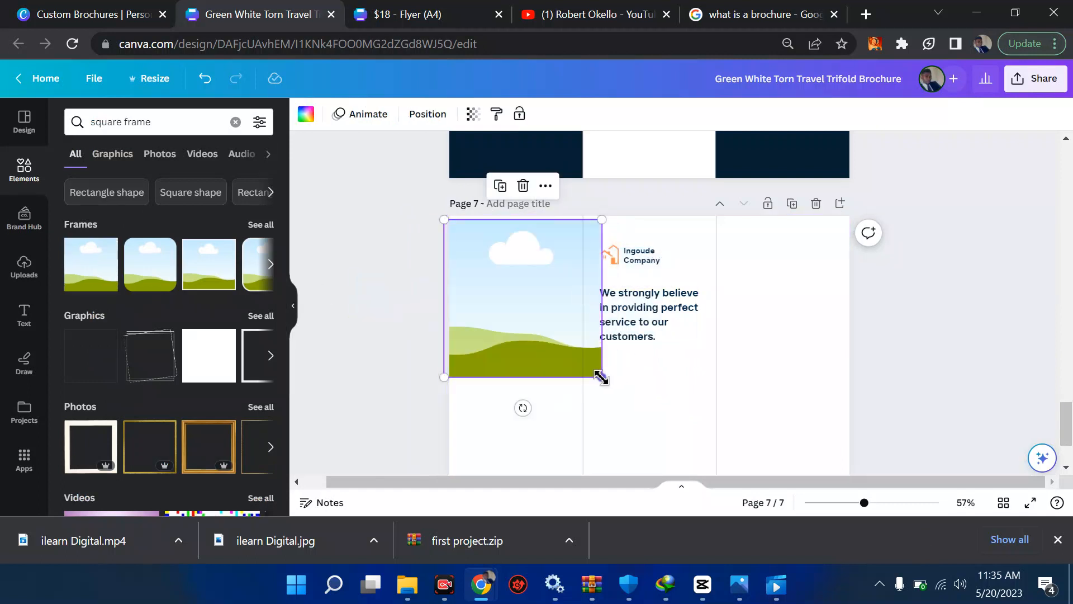
Fit the square frame to the left column's width and the page's top edge, and fill it with the copied building photo.
left_click_drag(601, 378, 578, 373)
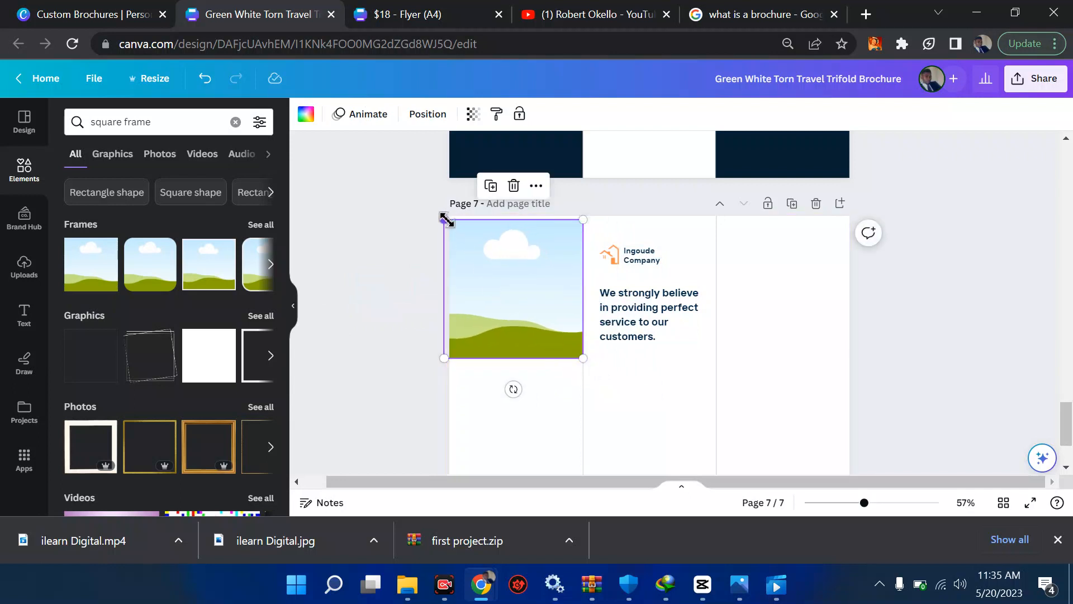
left_click_drag(447, 220, 441, 215)
key("ctrl+v")
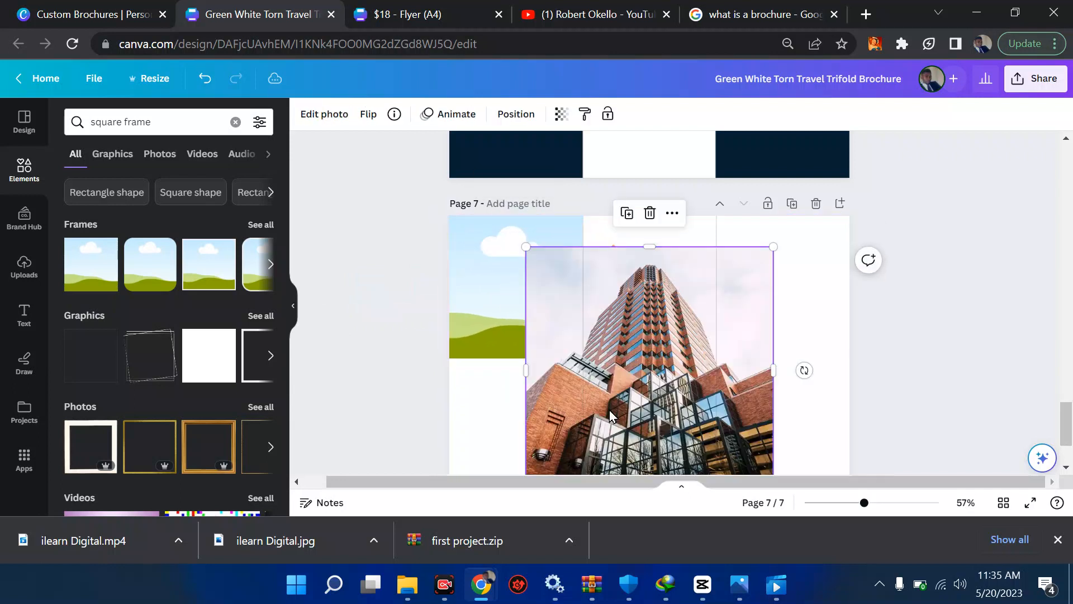
left_click_drag(643, 385, 559, 313)
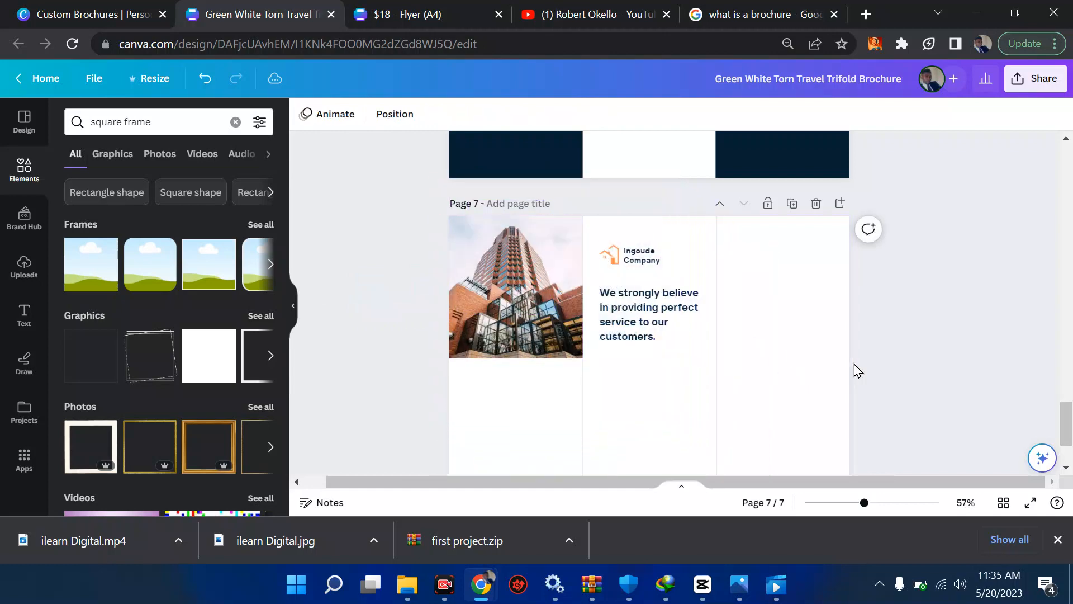
Put the detached building photo on page 5 back into its frame in the left column.
scroll(856, 371, "up", 3)
scroll(856, 371, "up", 10)
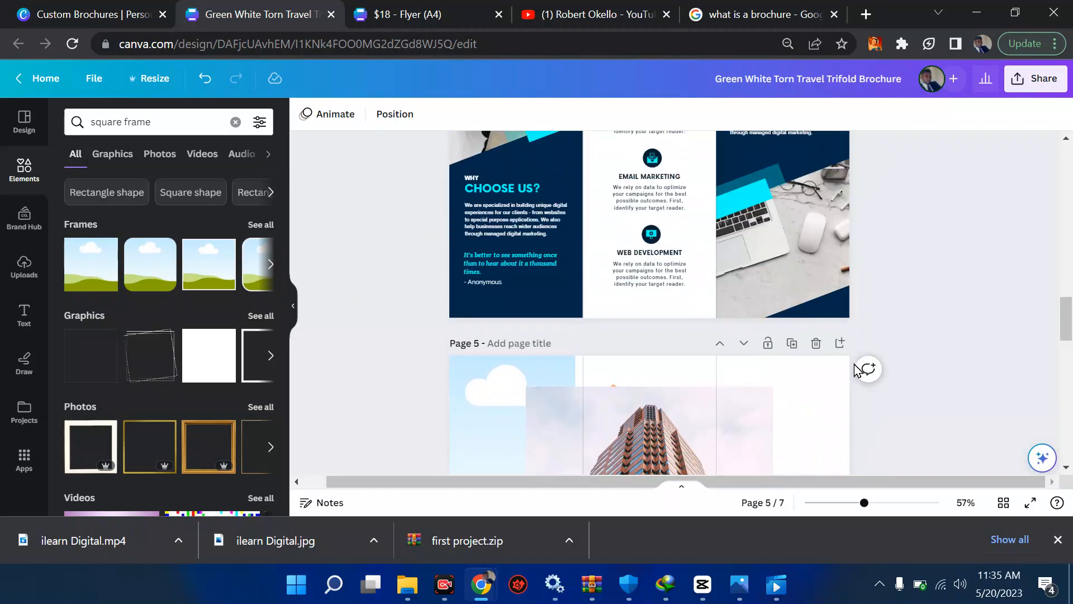
scroll(689, 452, "down", 2)
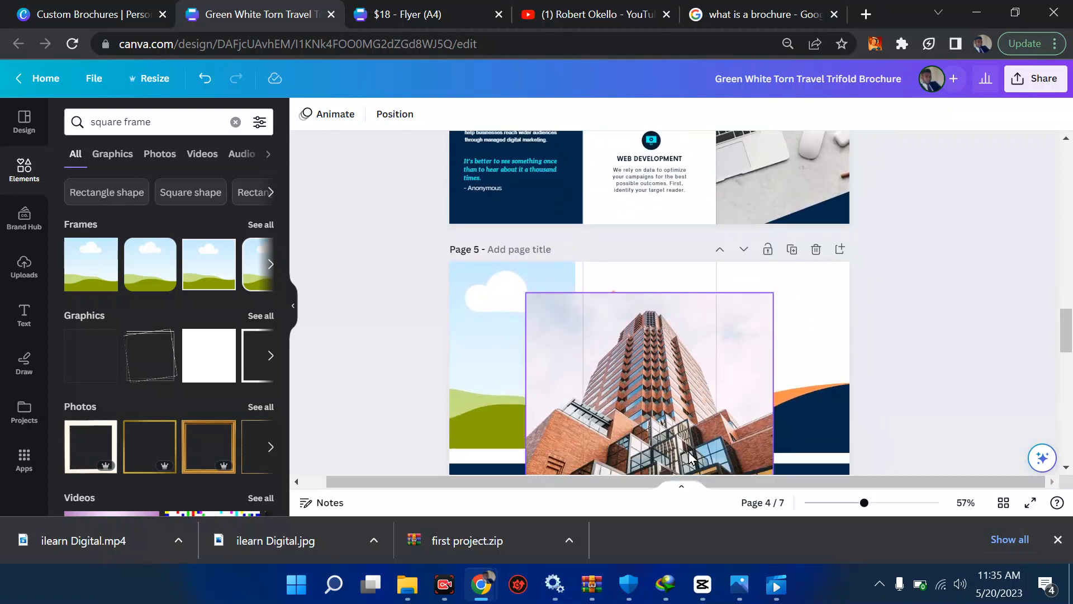
left_click_drag(653, 393, 516, 336)
Try enlarging and shifting page 7's framed building photo beyond the left column, and undo both changes.
scroll(516, 336, "down", 10)
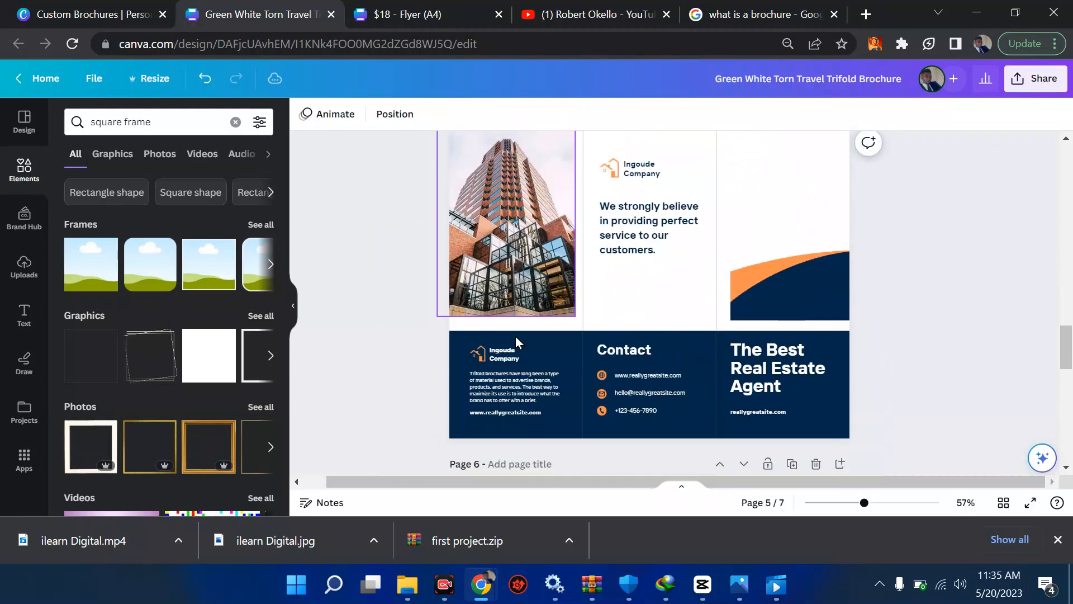
left_click(504, 240)
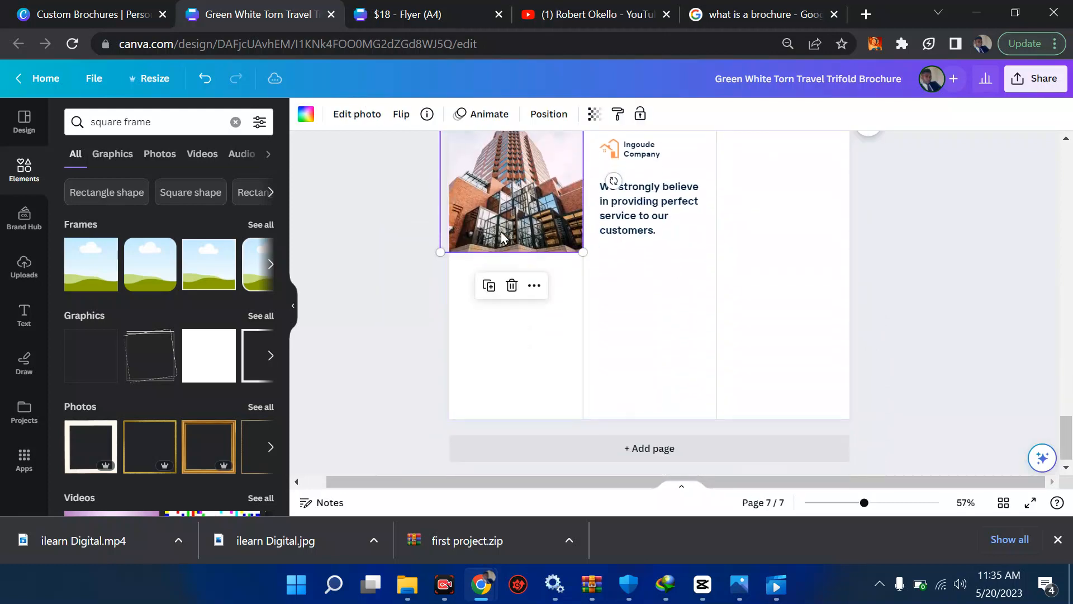
left_click_drag(584, 252, 628, 316)
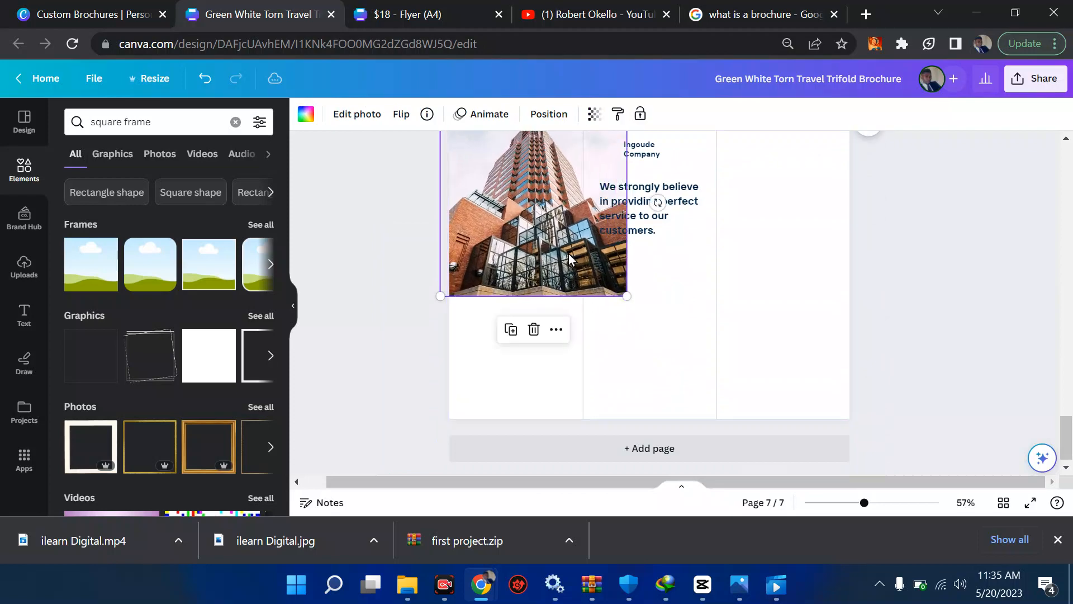
left_click_drag(568, 253, 558, 255)
scroll(779, 307, "up", 3)
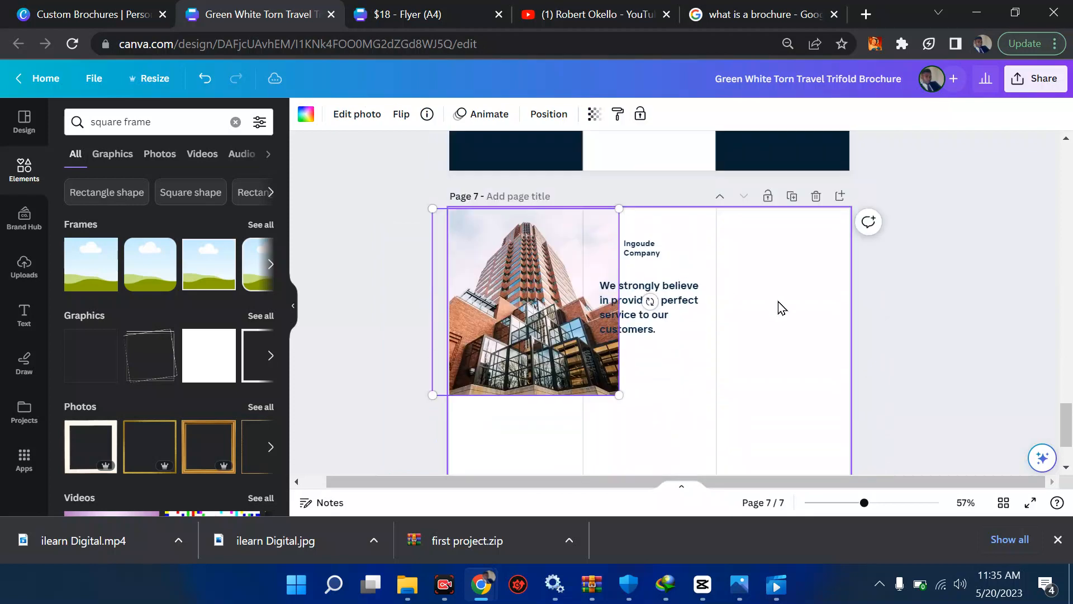
key("ctrl+z")
key("ctrl+z")
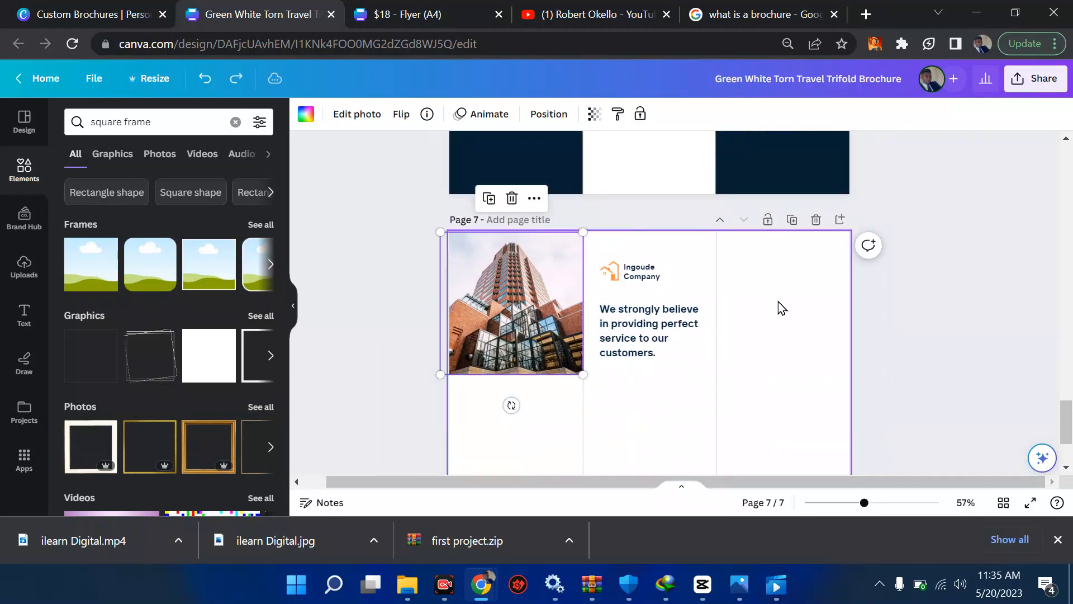
Detach the building photo from page 7's square frame and set it aside over the right column.
right_click(524, 306)
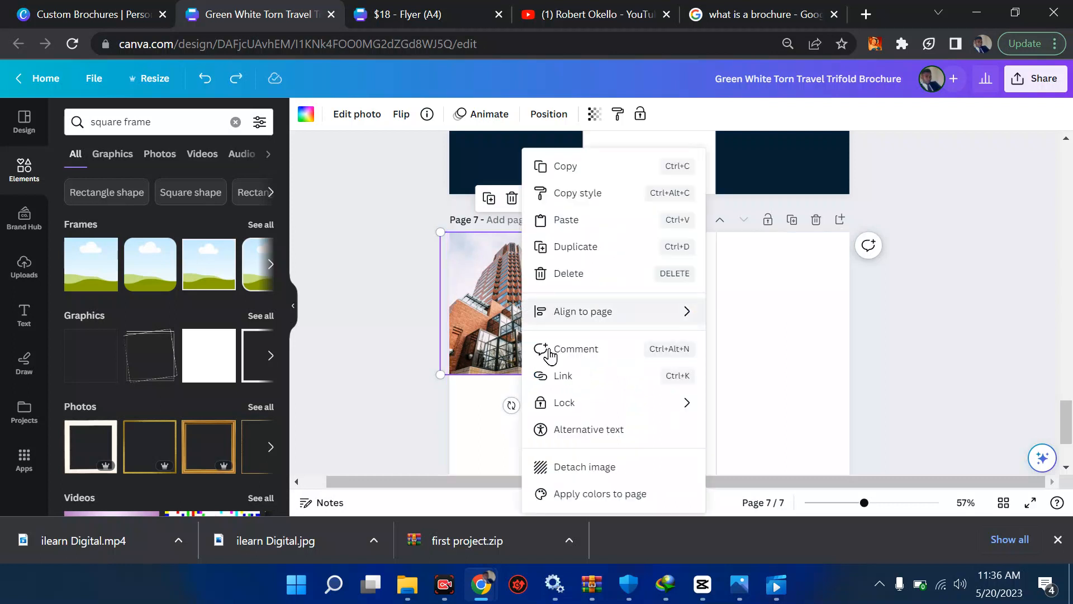
left_click(631, 476)
left_click_drag(641, 389, 799, 377)
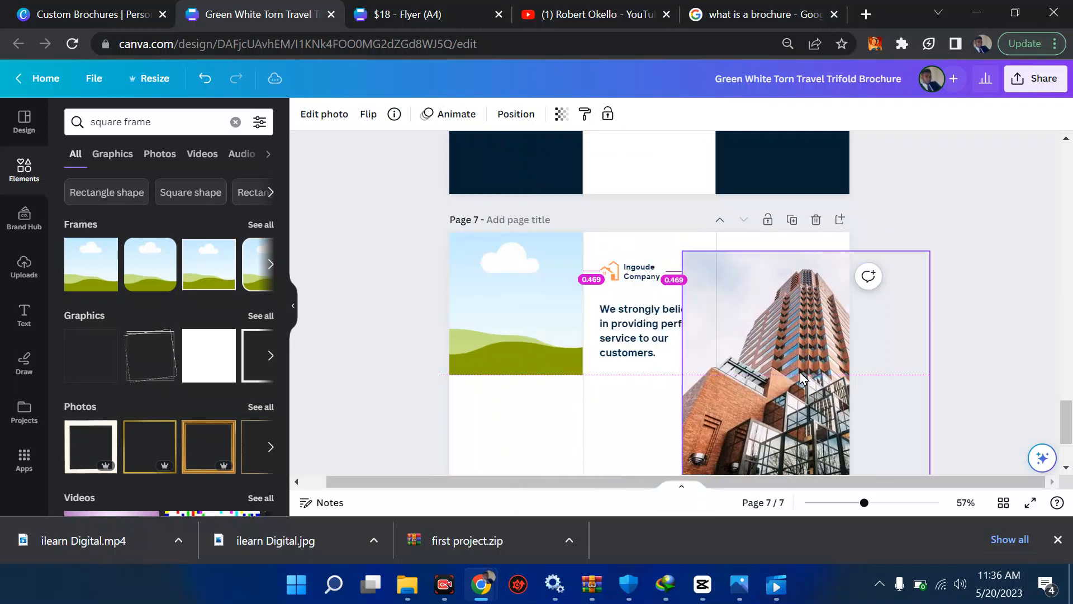
Enlarge page 7's empty frame, align it with the page top and the first fold line, and put the building photo back in it.
left_click(506, 335)
left_click_drag(586, 382, 628, 421)
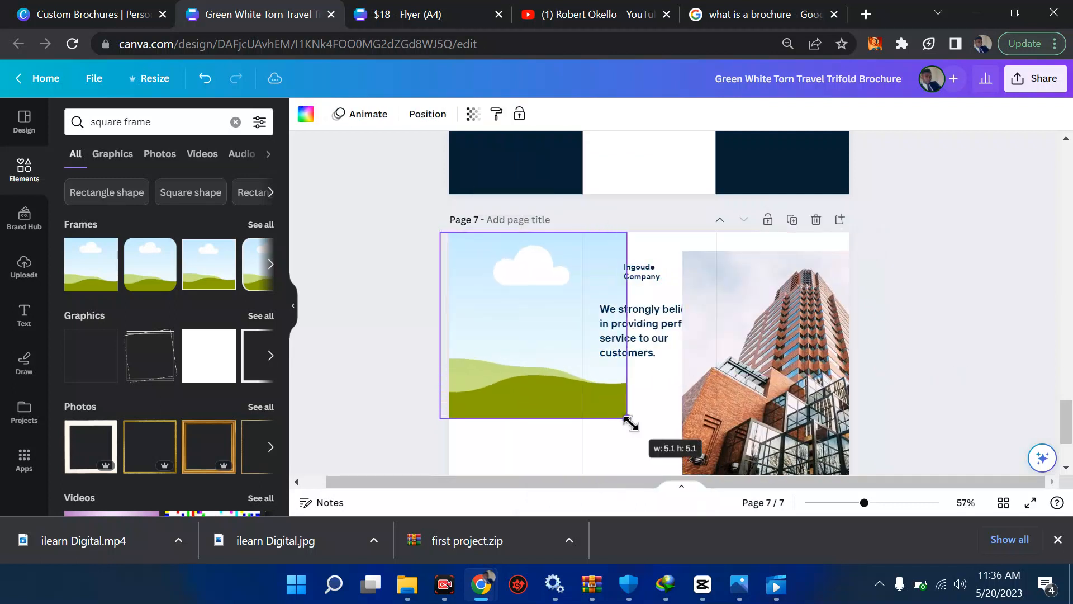
left_click_drag(534, 379, 533, 351)
right_click(534, 358)
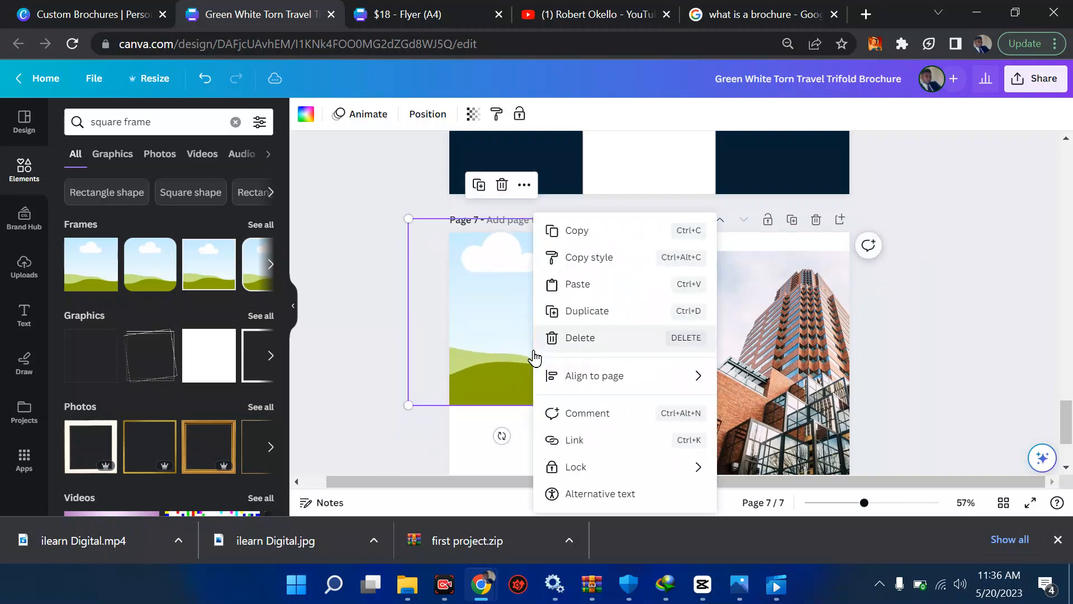
mouse_move(579, 376)
left_click(424, 378)
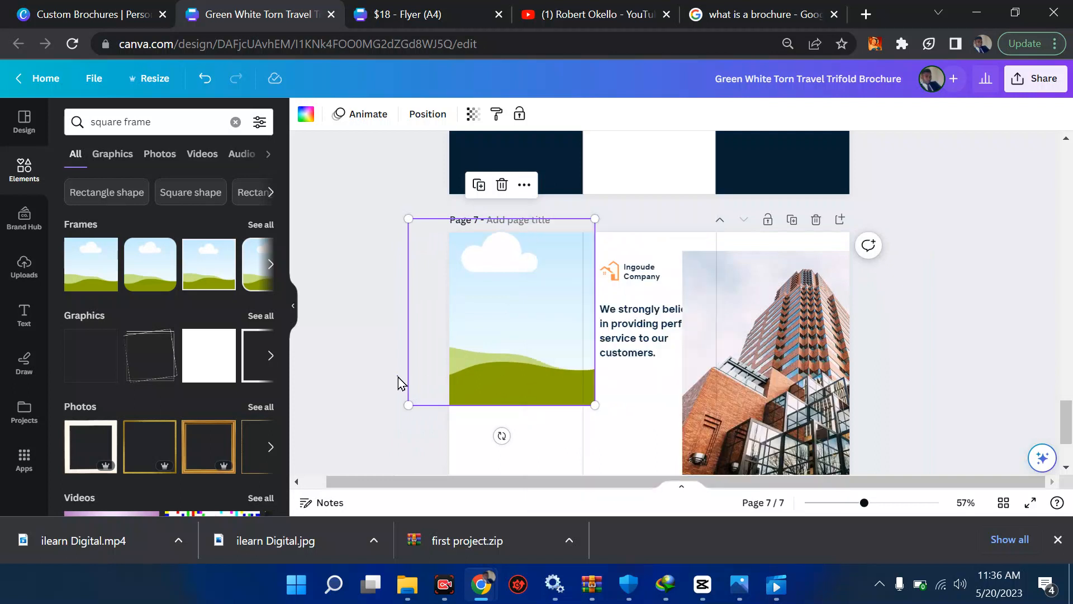
mouse_move(541, 376)
left_mouse_down()
mouse_move(509, 374)
mouse_move(528, 386)
left_mouse_up()
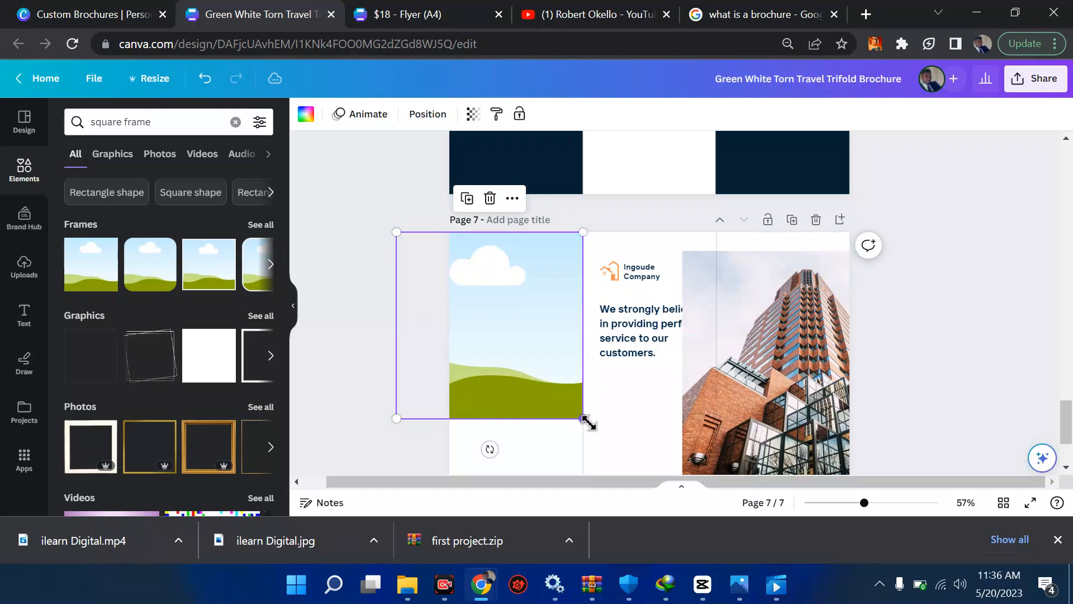
left_click_drag(587, 423, 608, 443)
left_click_drag(551, 385, 527, 378)
left_click_drag(738, 397, 530, 353)
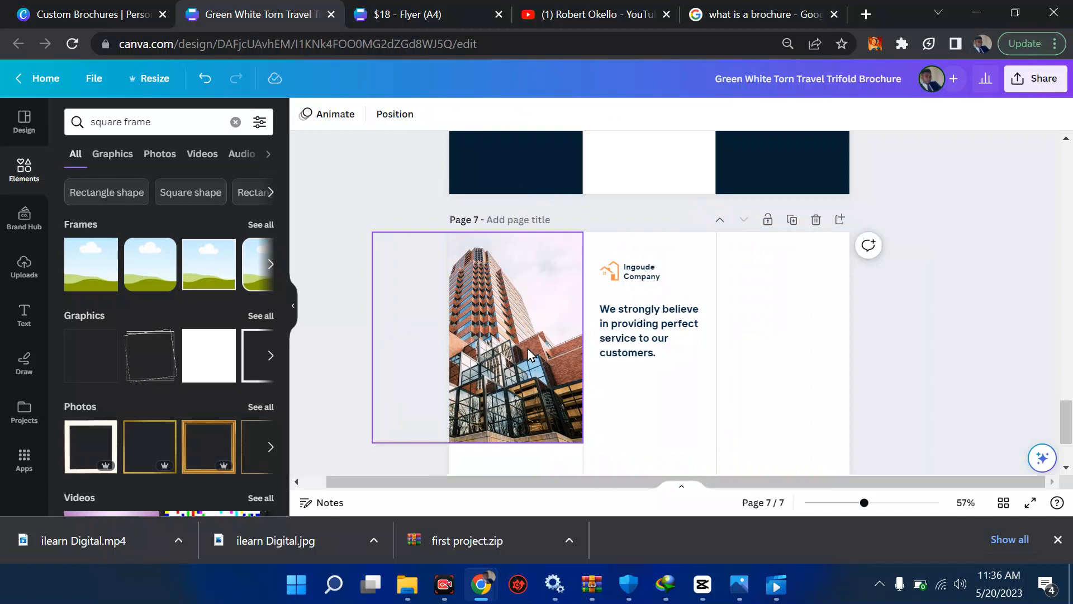
Move page 5's orange and navy wave shape so that it spans all three columns and overlaps the building photo's lower part.
left_click(271, 264)
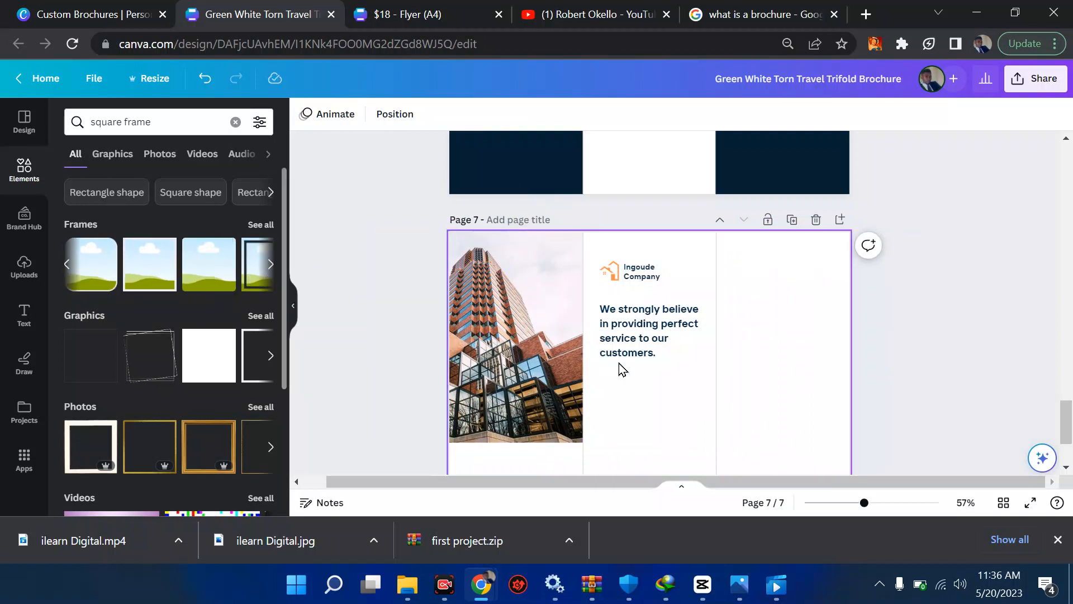
scroll(619, 363, "down", 2)
scroll(619, 364, "up", 8)
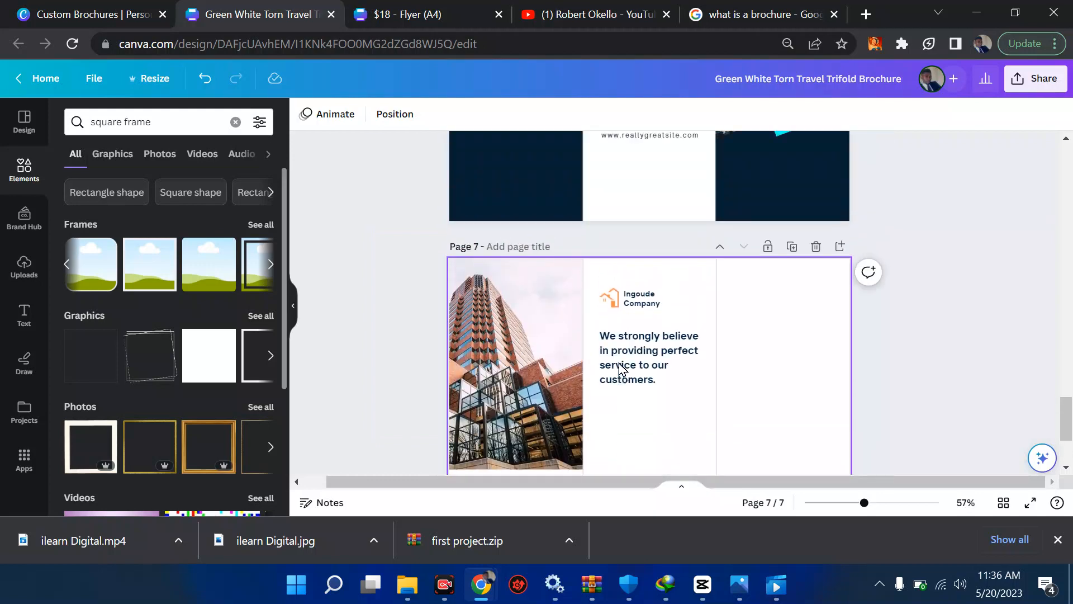
scroll(619, 363, "up", 4)
left_click_drag(619, 364, 500, 285)
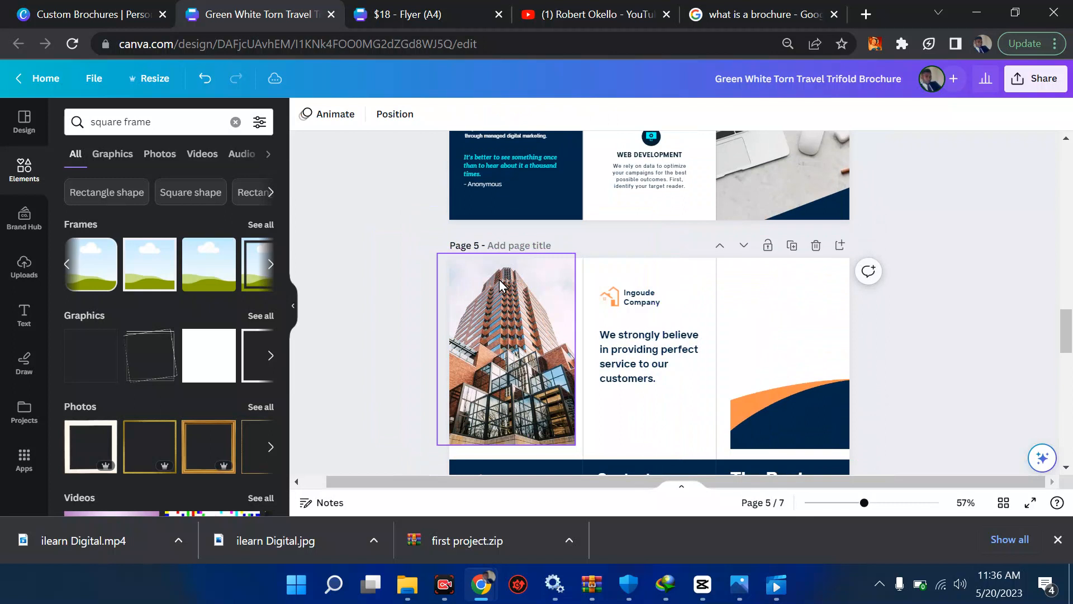
left_click(543, 331)
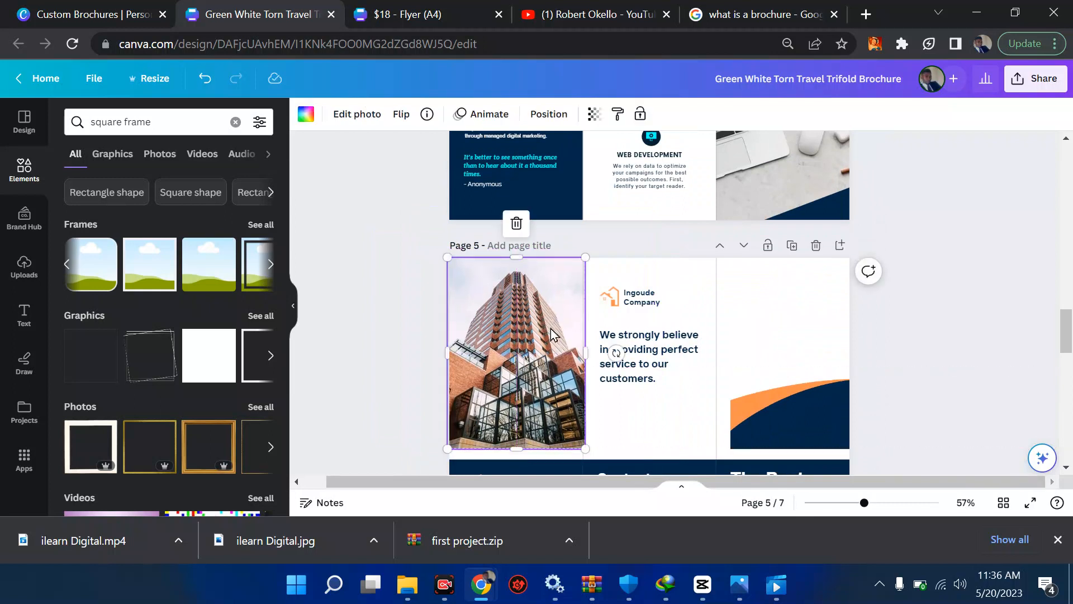
left_click_drag(783, 414, 484, 427)
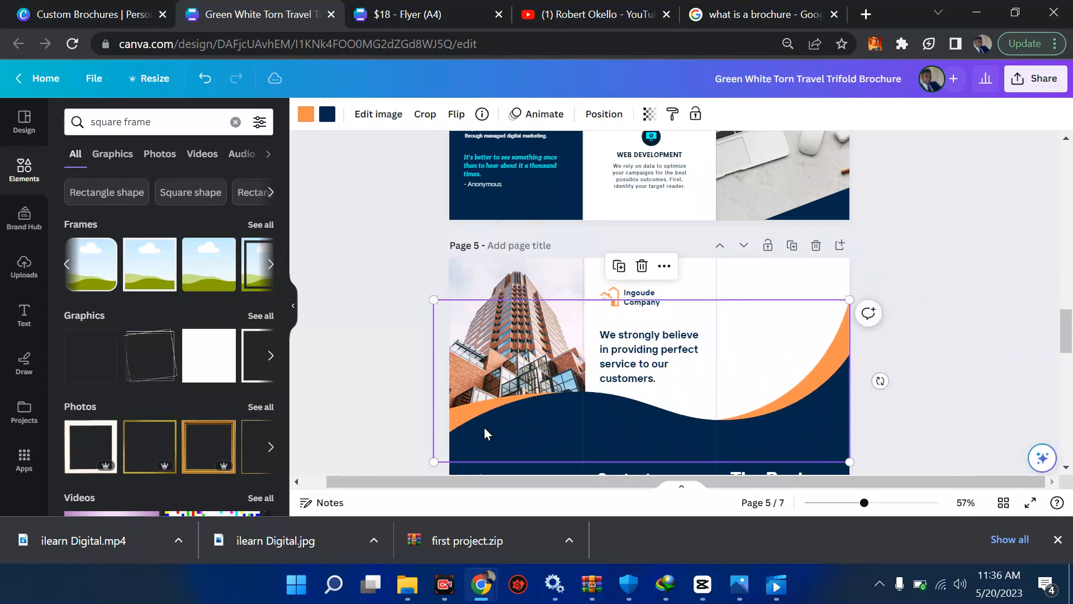
Look up the name of page 5's wave shape in its alternative text without changing it.
right_click(525, 428)
left_click(579, 497)
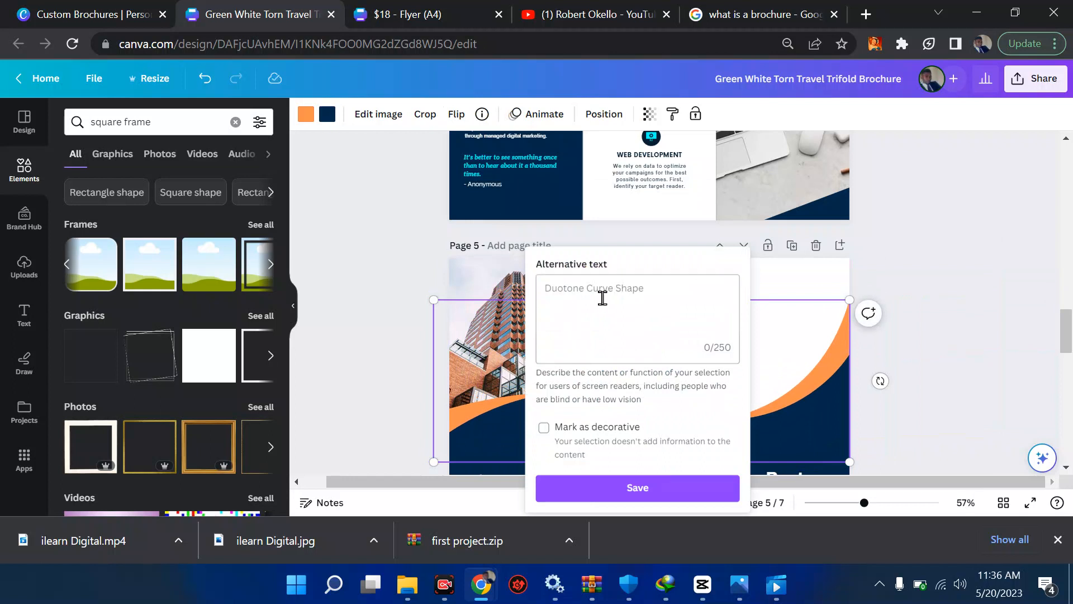
left_click(374, 295)
scroll(625, 382, "down", 1)
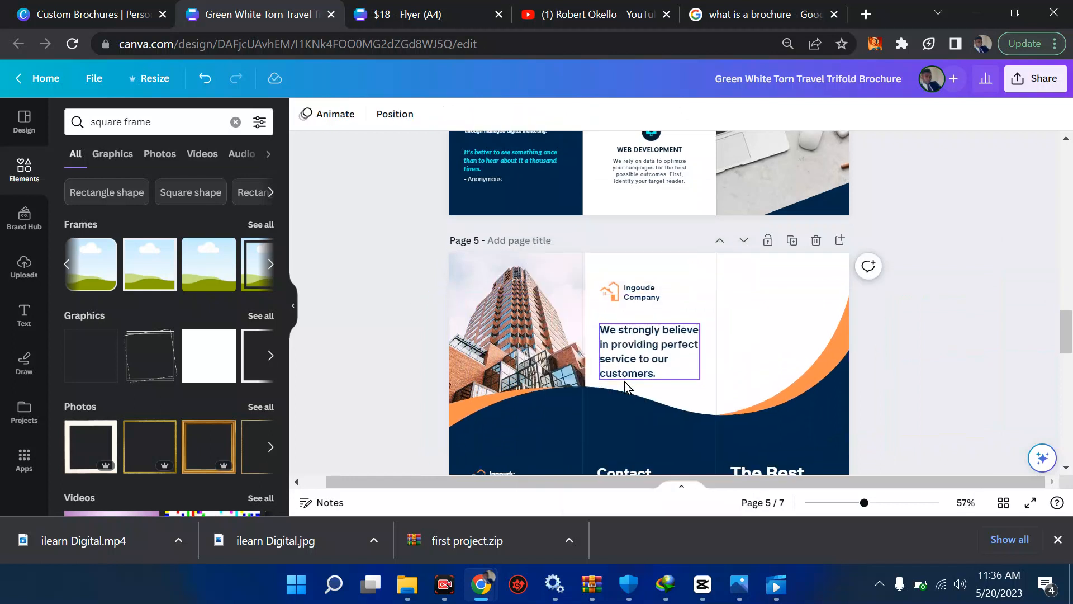
scroll(625, 381, "down", 3)
Search the elements for "duotone curve shape" and compare the graphics results with page 5's wave.
left_click(188, 126)
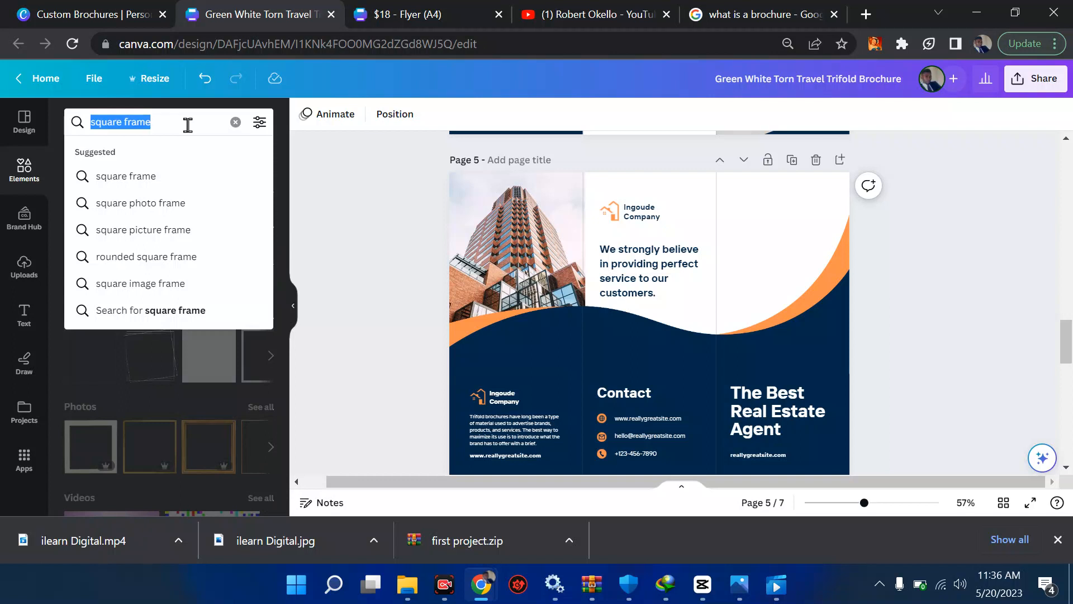
type("duot")
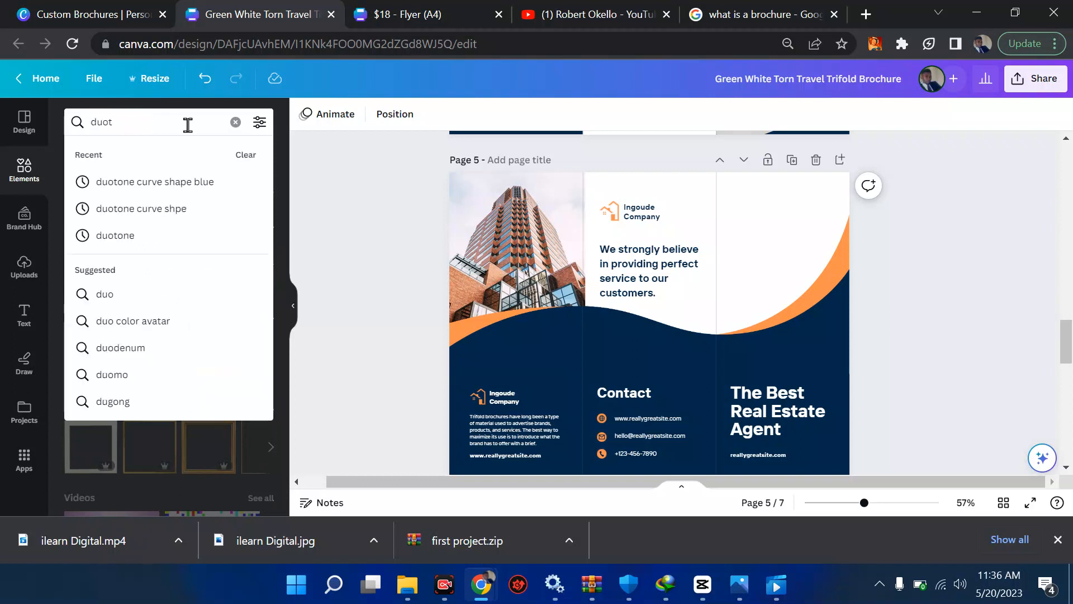
type("one")
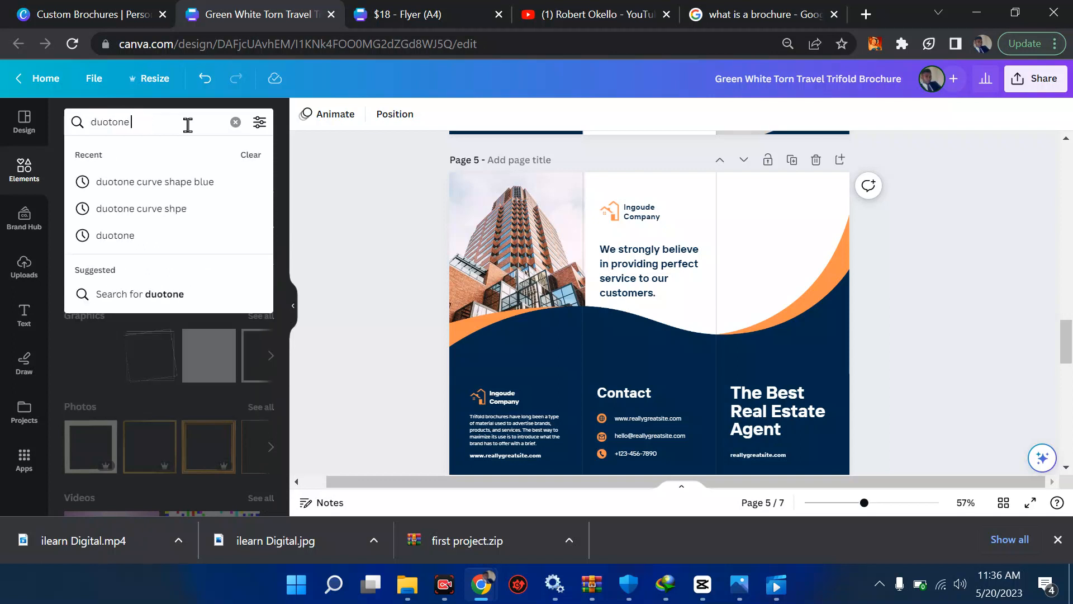
type(" curve shape")
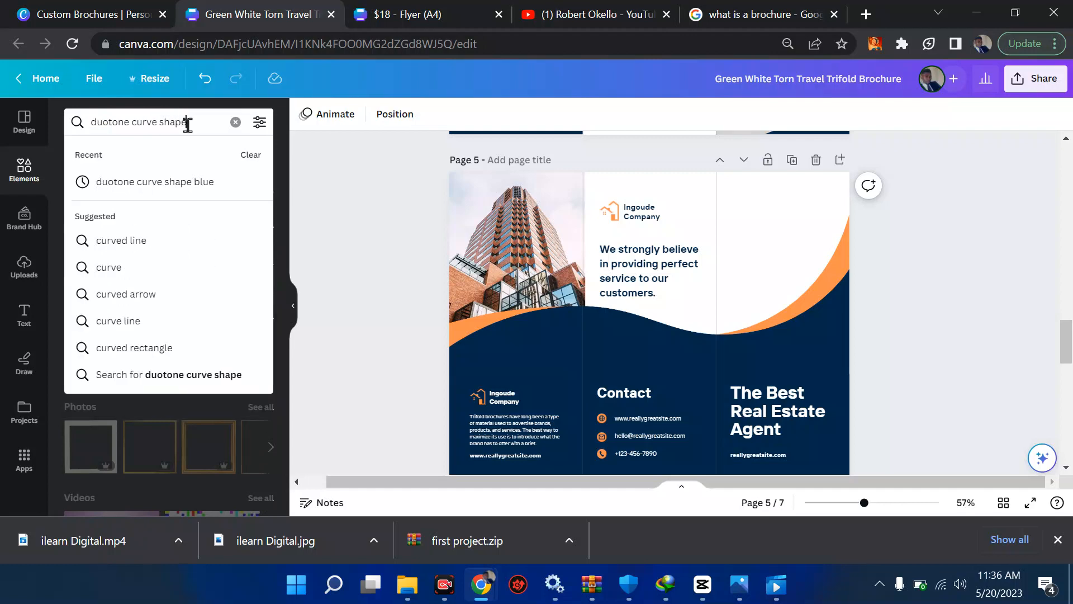
key("Return")
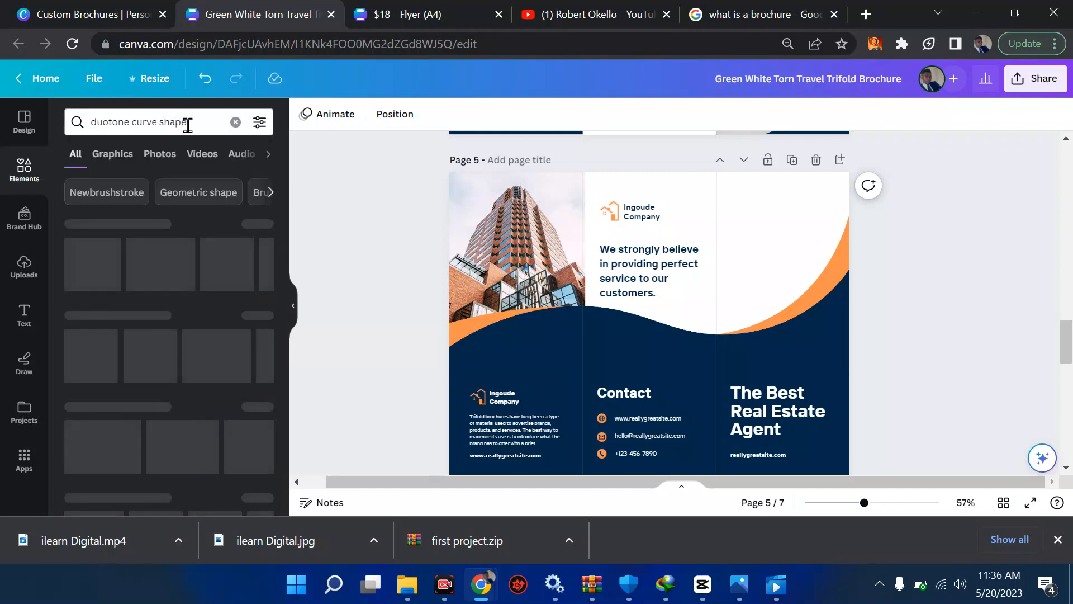
scroll(528, 303, "down", 5)
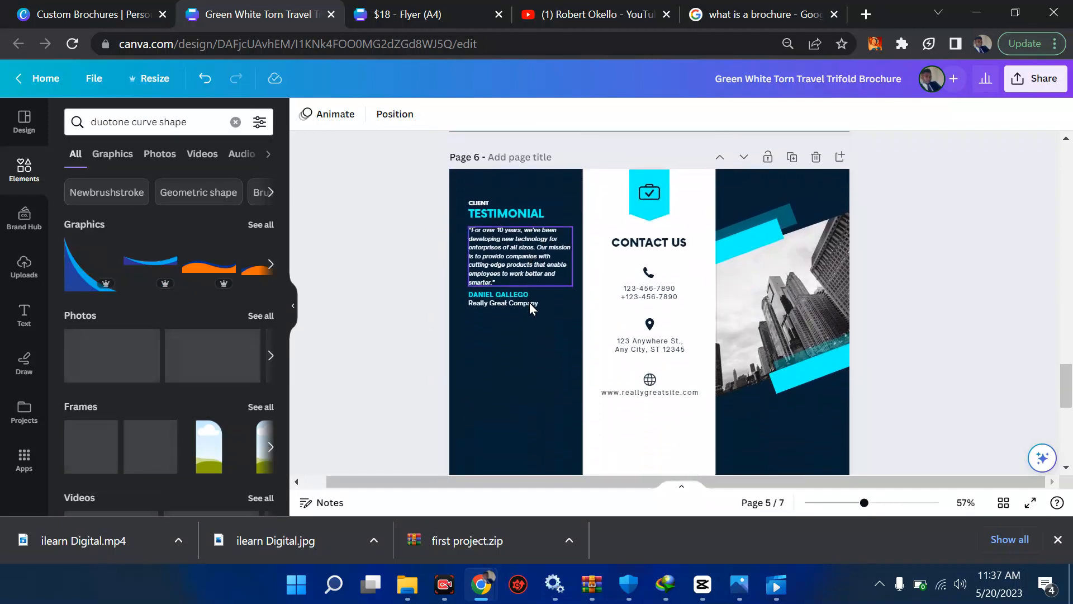
scroll(529, 303, "up", 3)
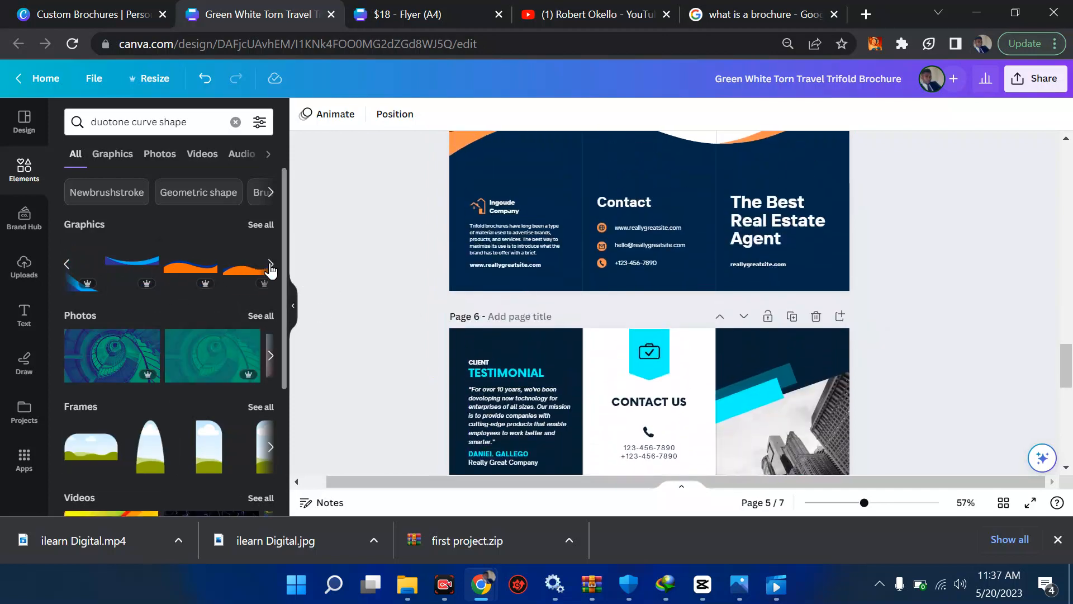
left_click(271, 265)
left_click(271, 265)
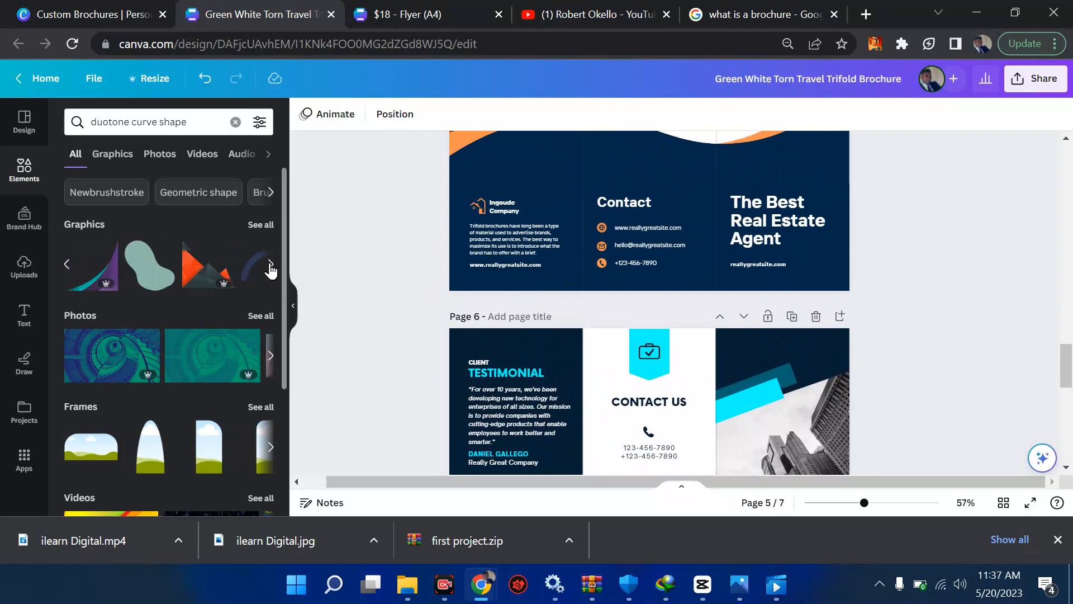
left_click(68, 266)
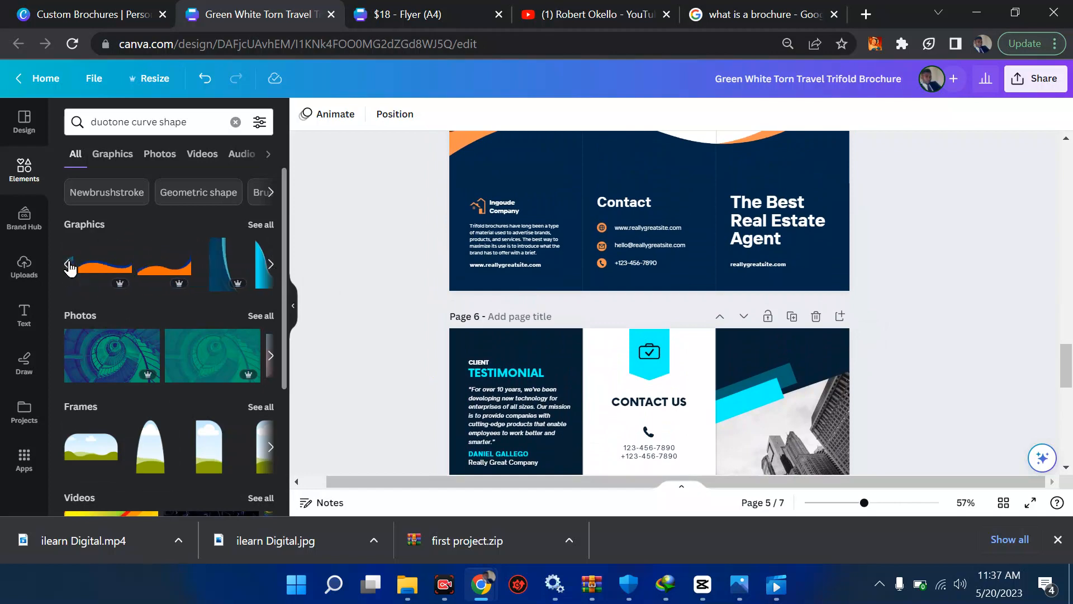
scroll(463, 237, "up", 2)
left_click(549, 260)
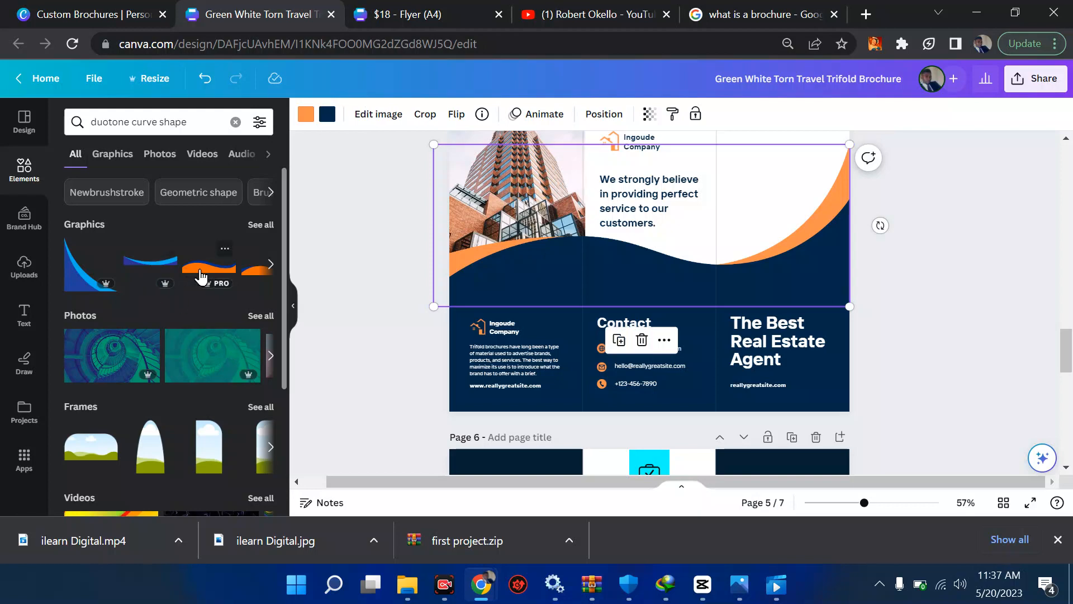
Shrink page 7's framed building photo to roughly half the page height, keeping its right edge on the first fold line.
scroll(563, 393, "down", 10)
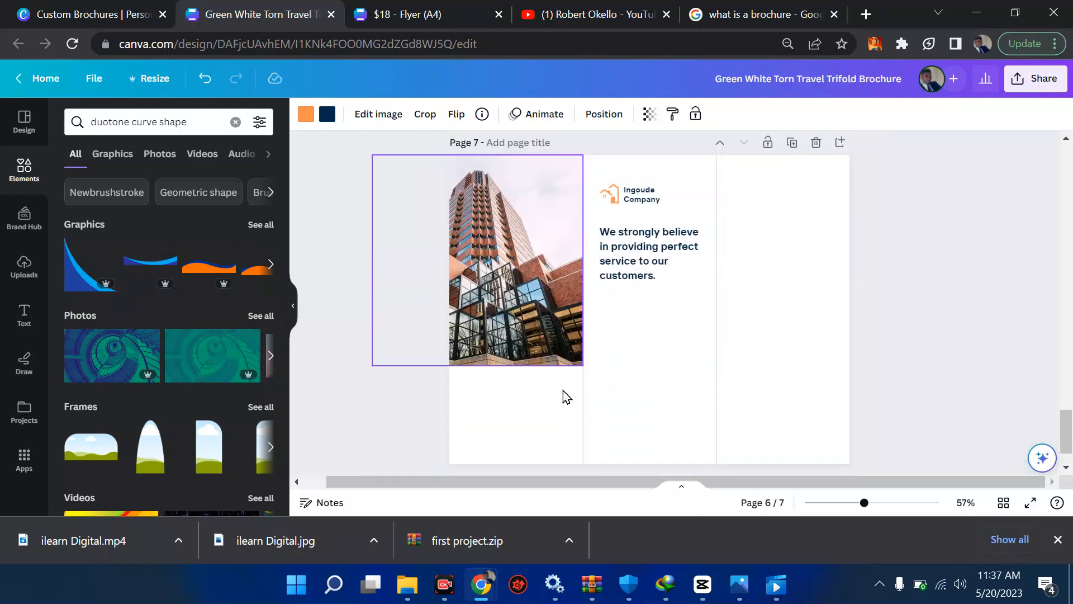
left_click(548, 338)
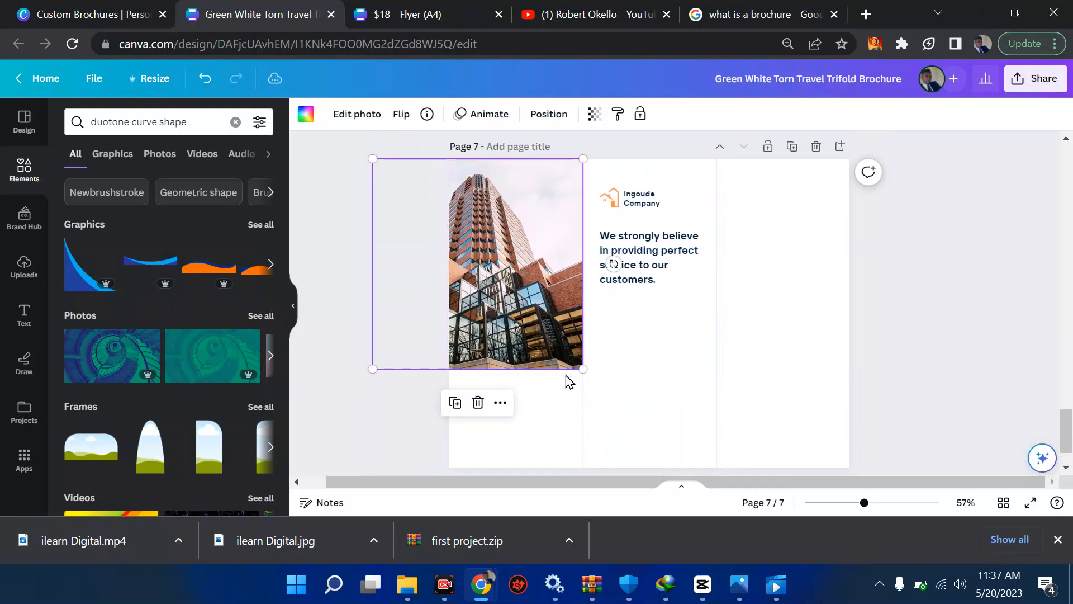
left_click_drag(587, 374, 558, 343)
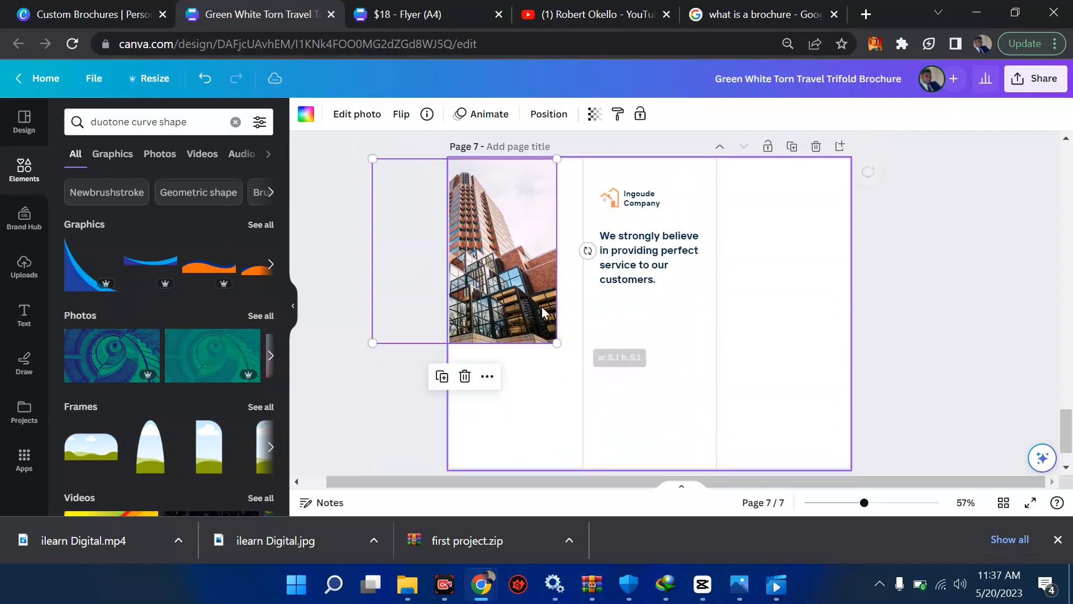
left_click_drag(547, 296, 578, 295)
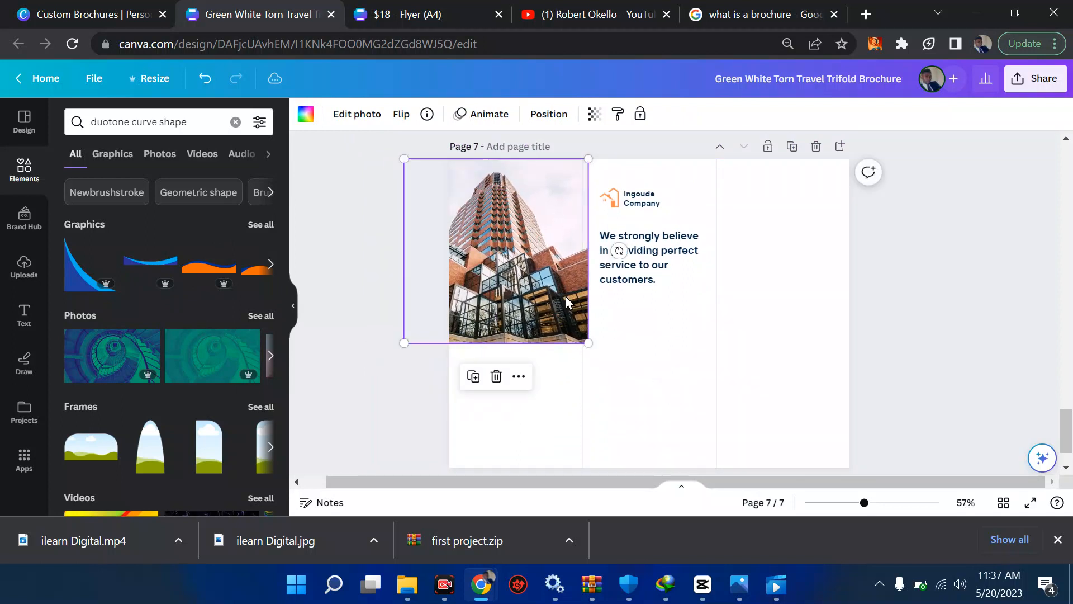
left_click_drag(586, 345, 552, 289)
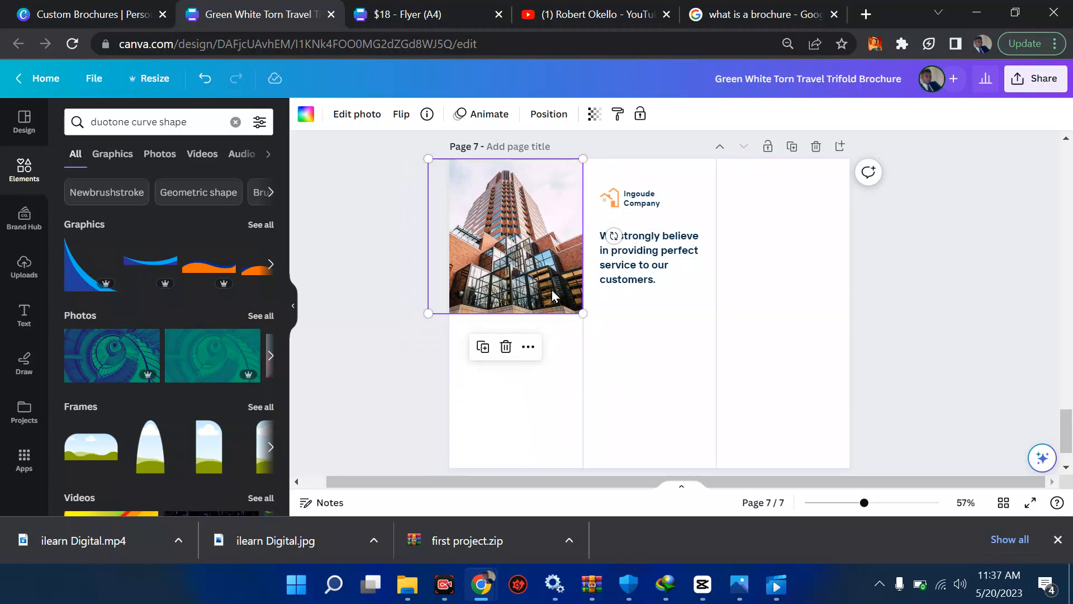
Add the orange and blue wave graphic to page 7 and remove the extra curve shapes placed over it.
left_click(215, 273)
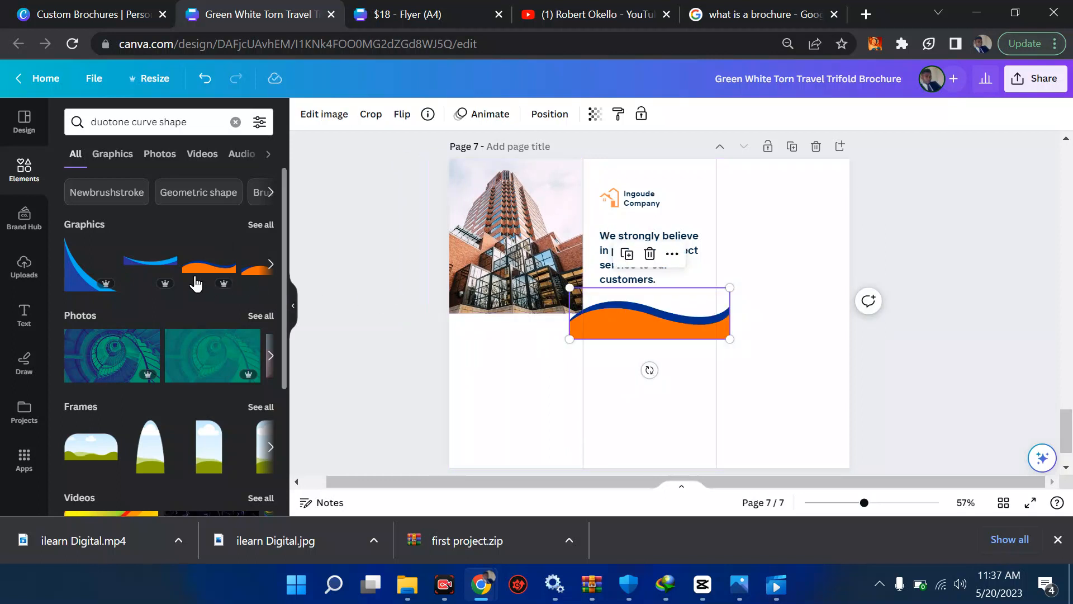
left_click(159, 265)
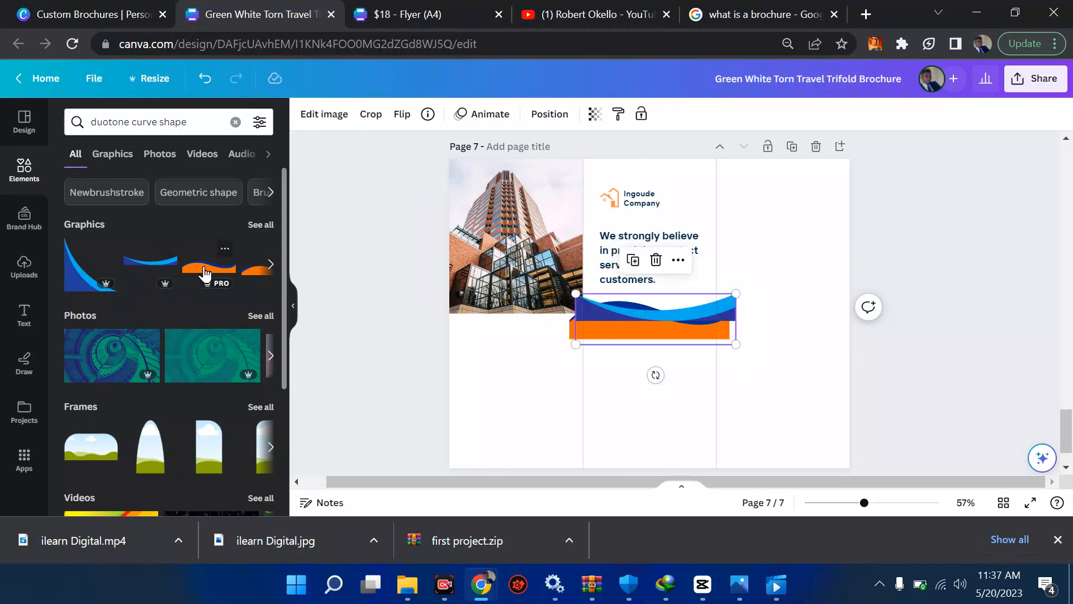
key("ctrl+z")
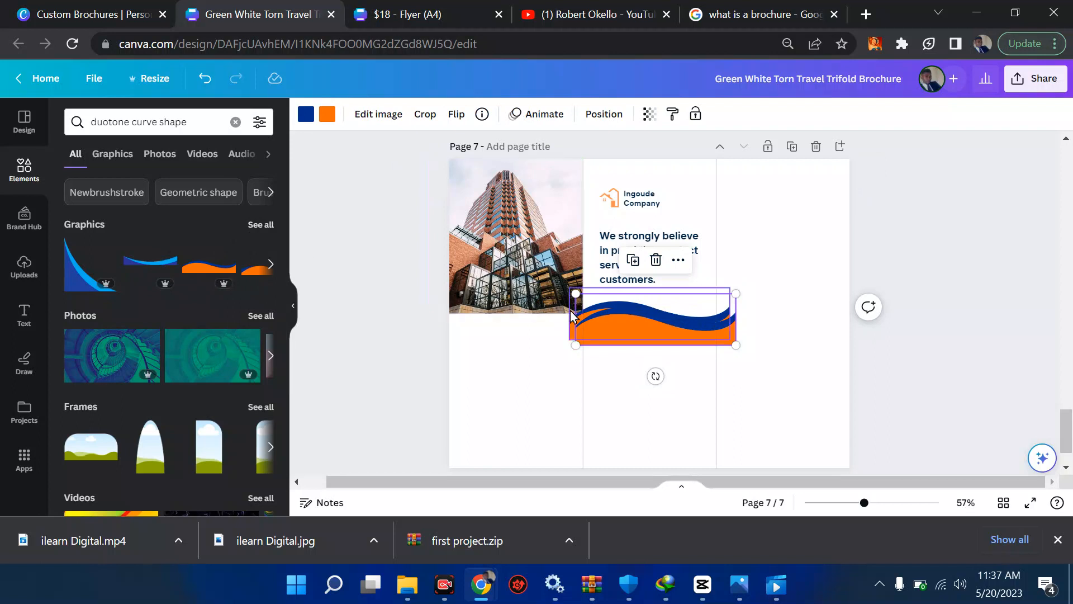
left_click(655, 262)
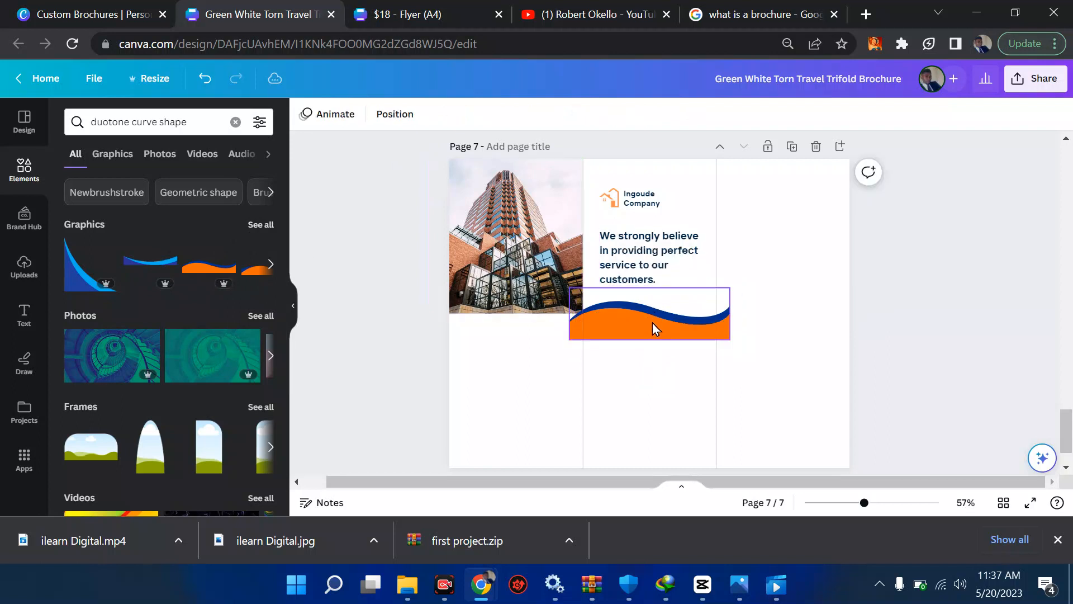
Enlarge and position the wave so it spans all three columns of page 7 and overlaps the building photo's lower edge.
left_click(652, 323)
left_click_drag(627, 329, 529, 342)
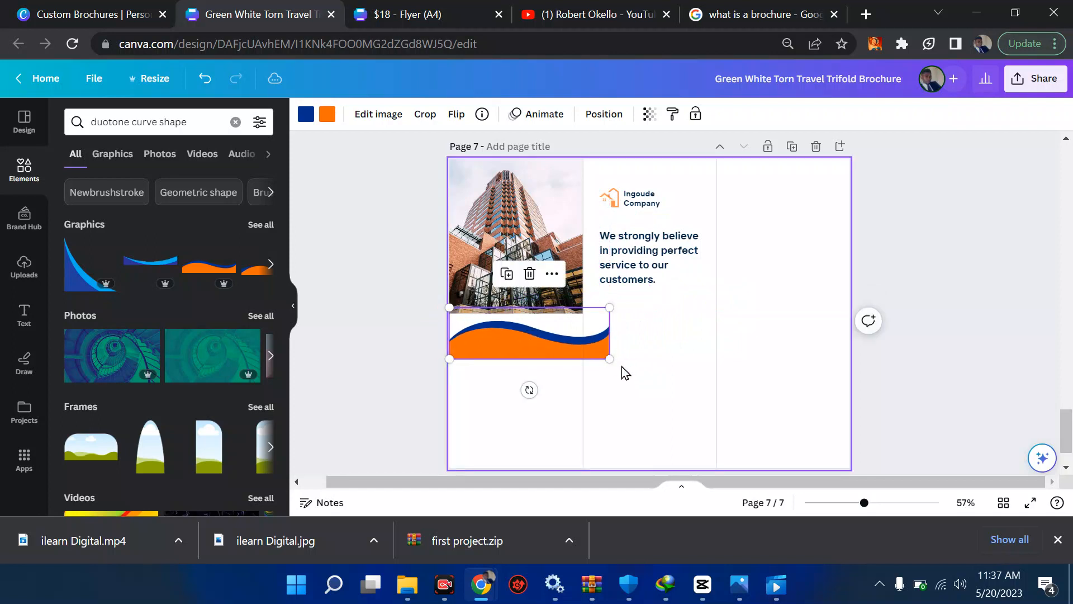
left_click_drag(605, 359, 859, 395)
left_click_drag(712, 381, 690, 337)
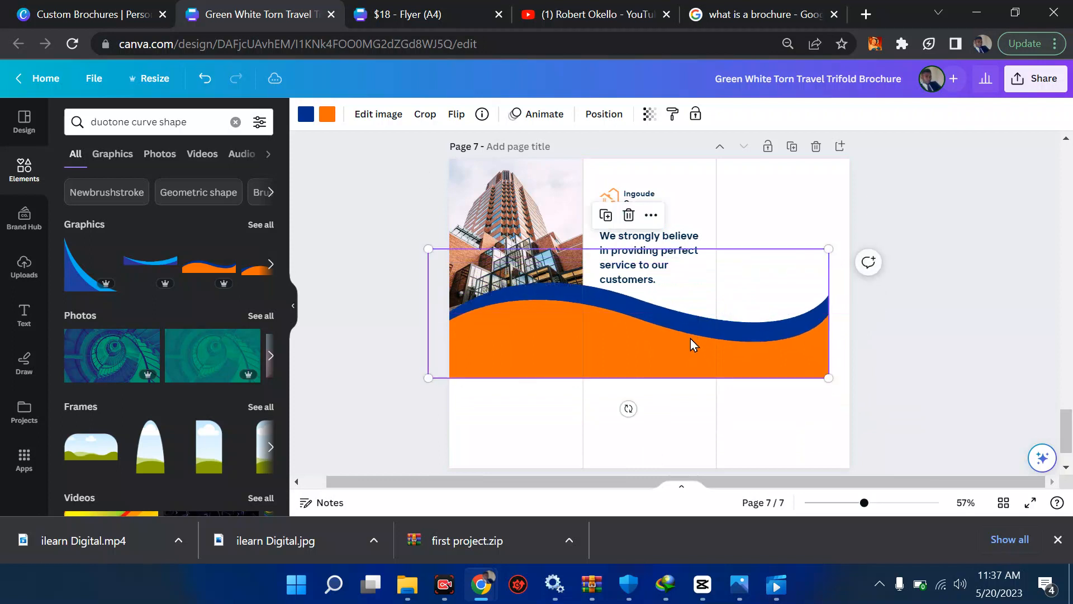
left_click_drag(829, 248, 848, 246)
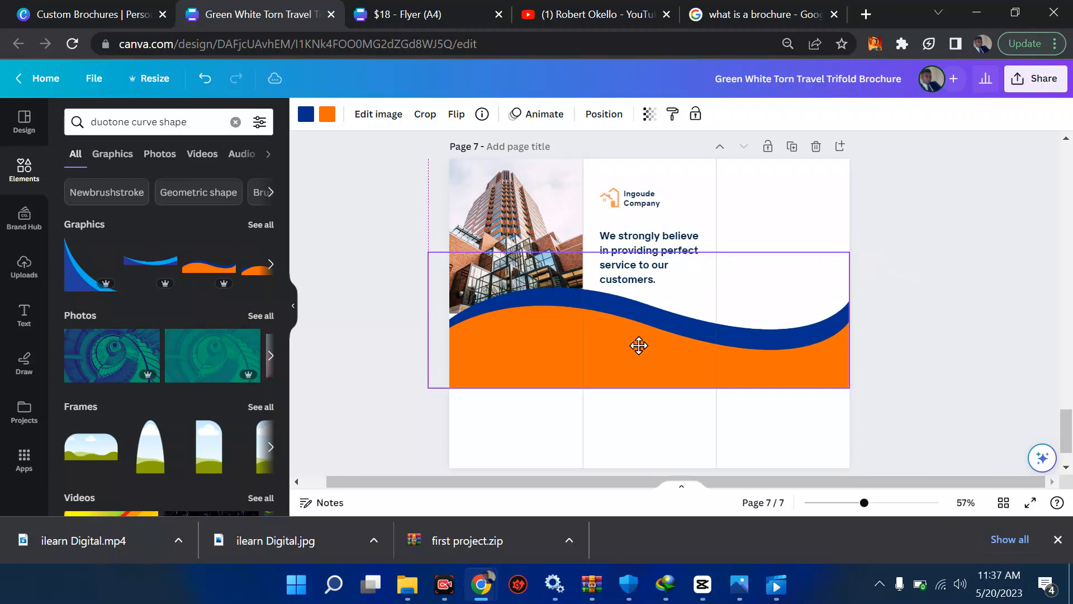
left_click_drag(635, 345, 629, 347)
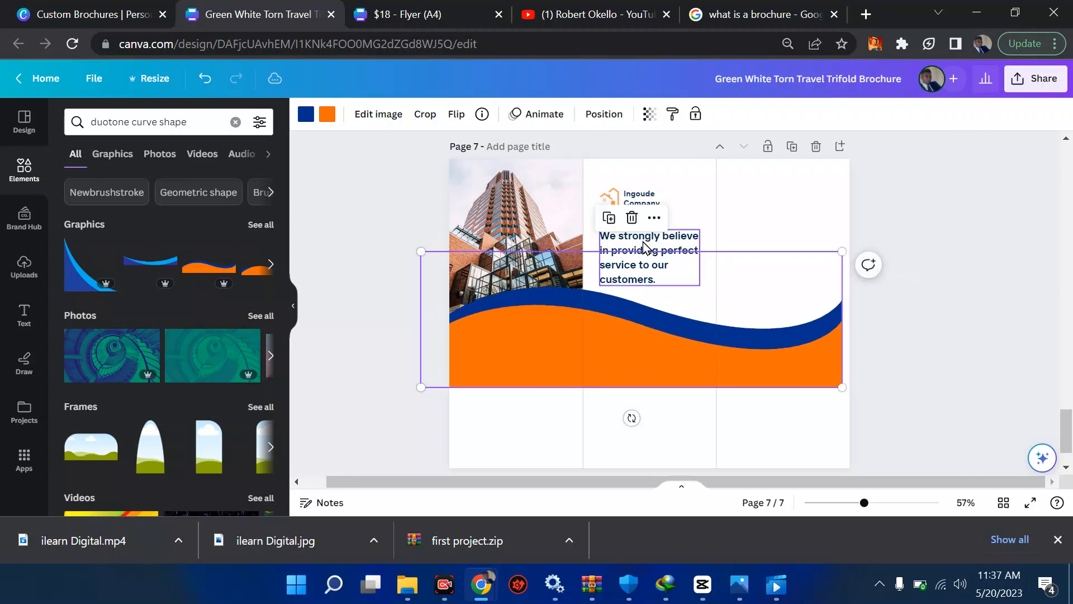
left_click(897, 294)
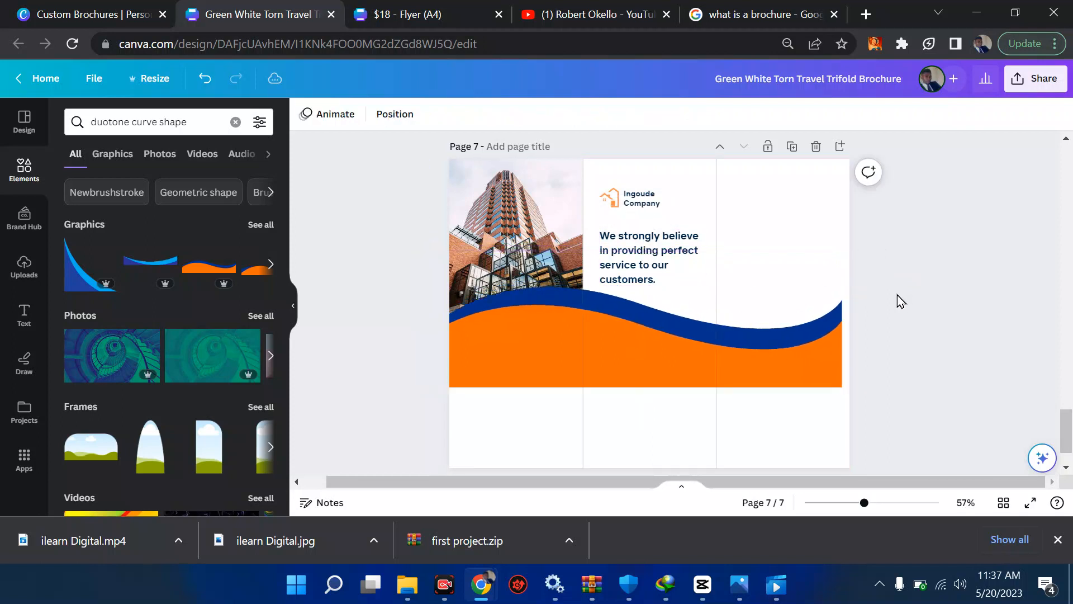
left_click(797, 346)
left_click_drag(844, 249, 850, 247)
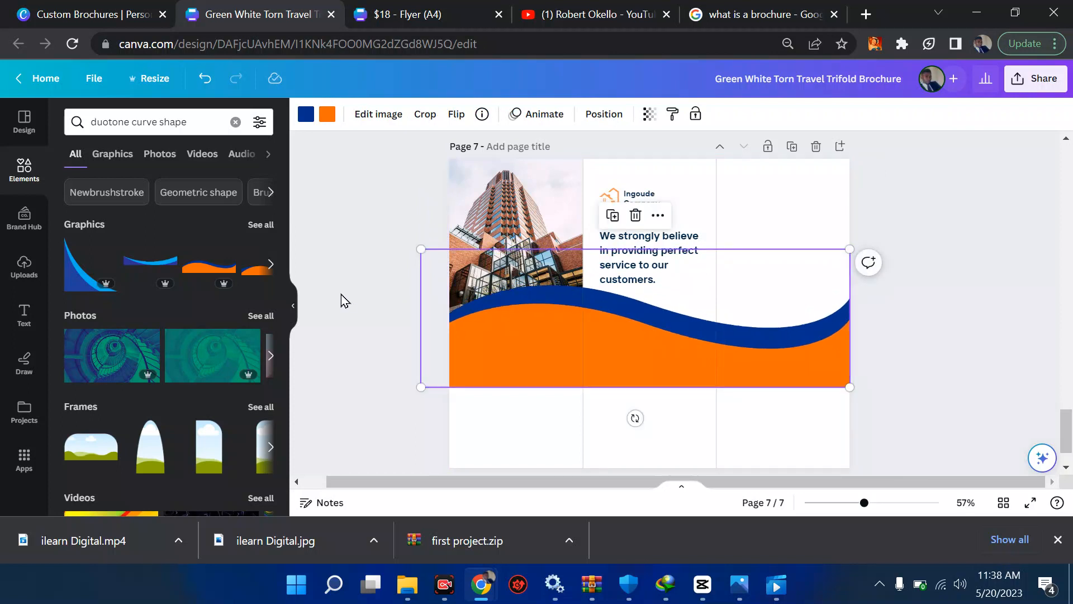
Browse graphics similar to the light blue Duotone Curve Shape for a closer match to page 5's wave.
left_click(262, 225)
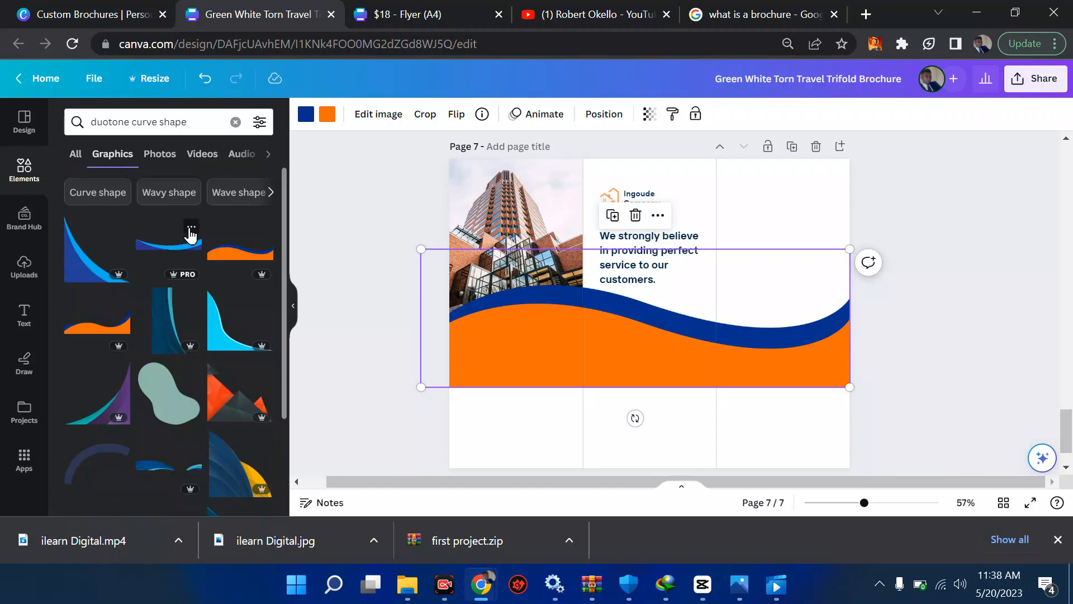
left_click(190, 231)
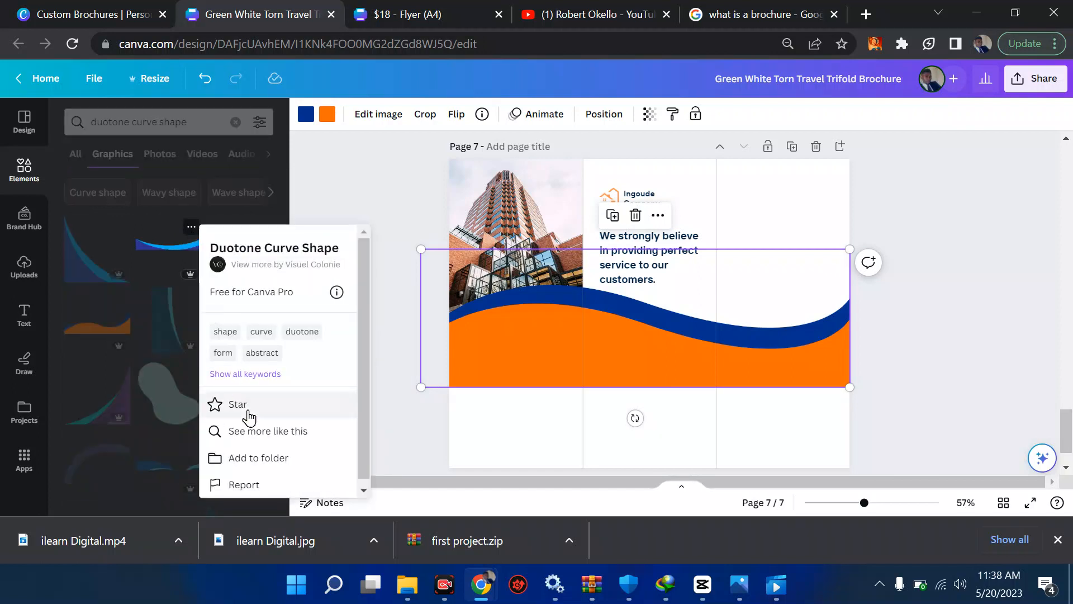
left_click(263, 432)
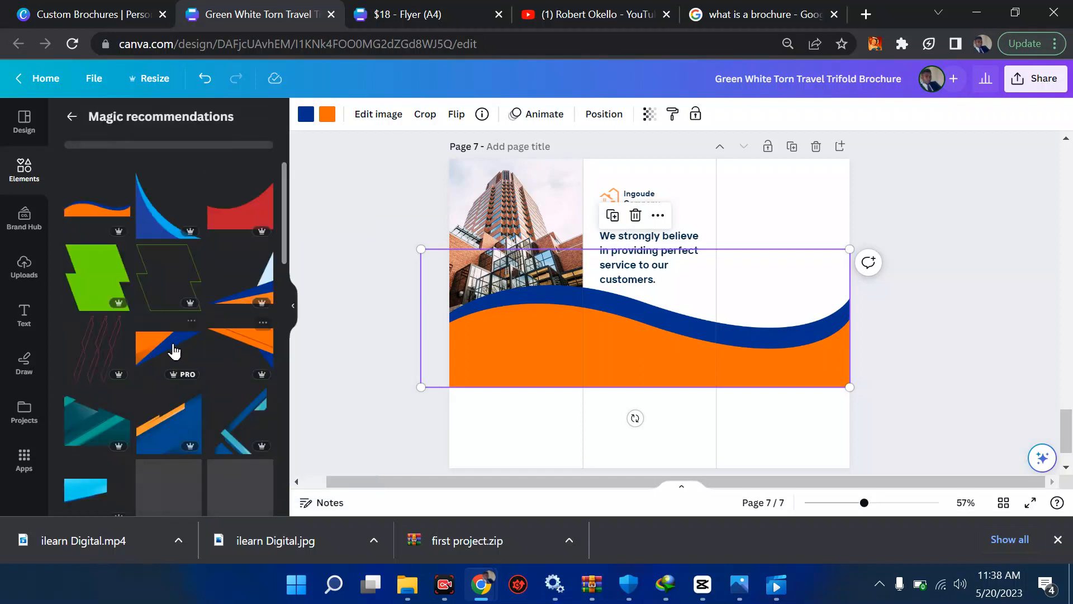
scroll(217, 413, "down", 4)
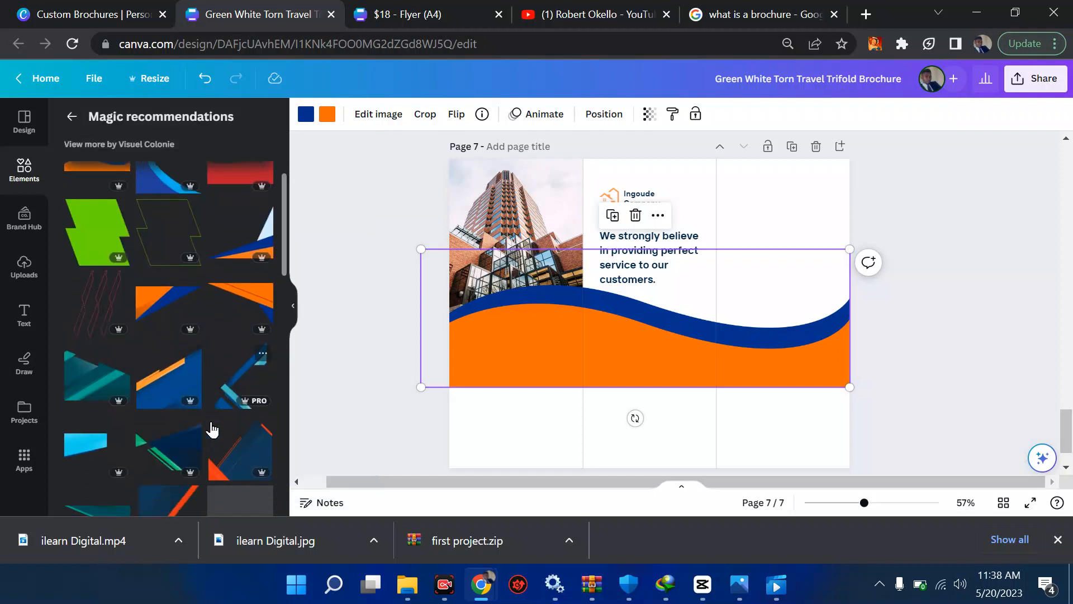
scroll(212, 423, "down", 1)
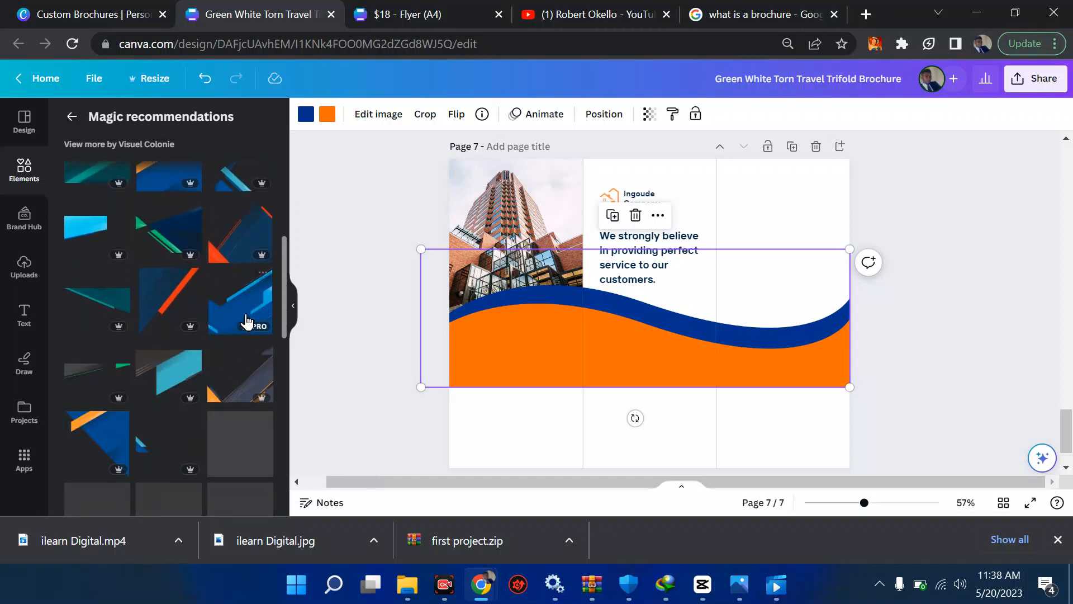
scroll(180, 392, "up", 5)
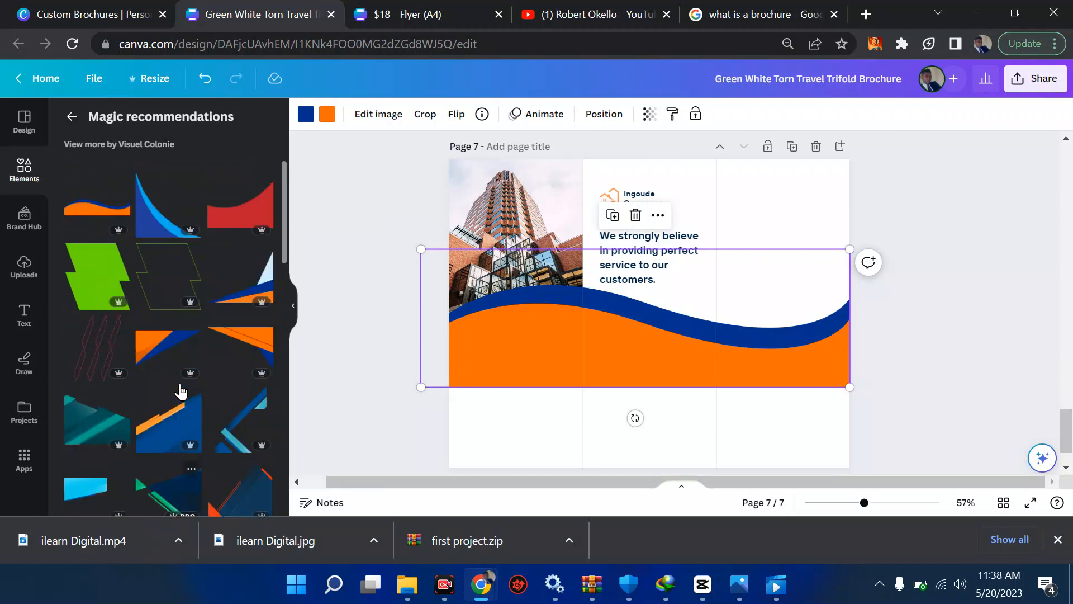
left_click(72, 117)
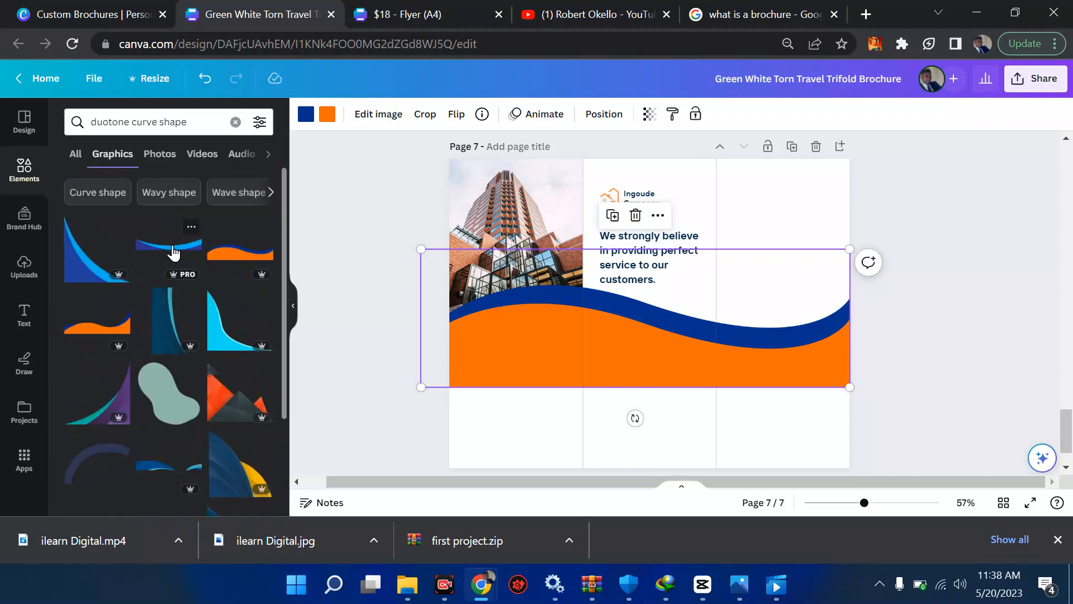
Try the light blue curve on page 7, then a yellow and orange one from a "curve shape" graphics search.
left_click(156, 259)
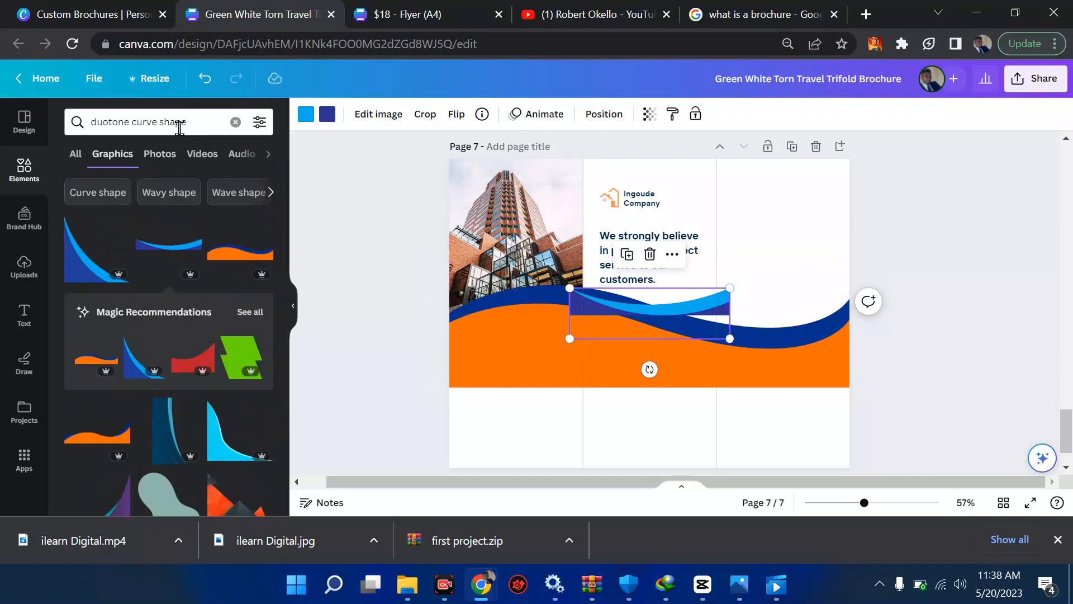
left_click_drag(130, 123, 76, 124)
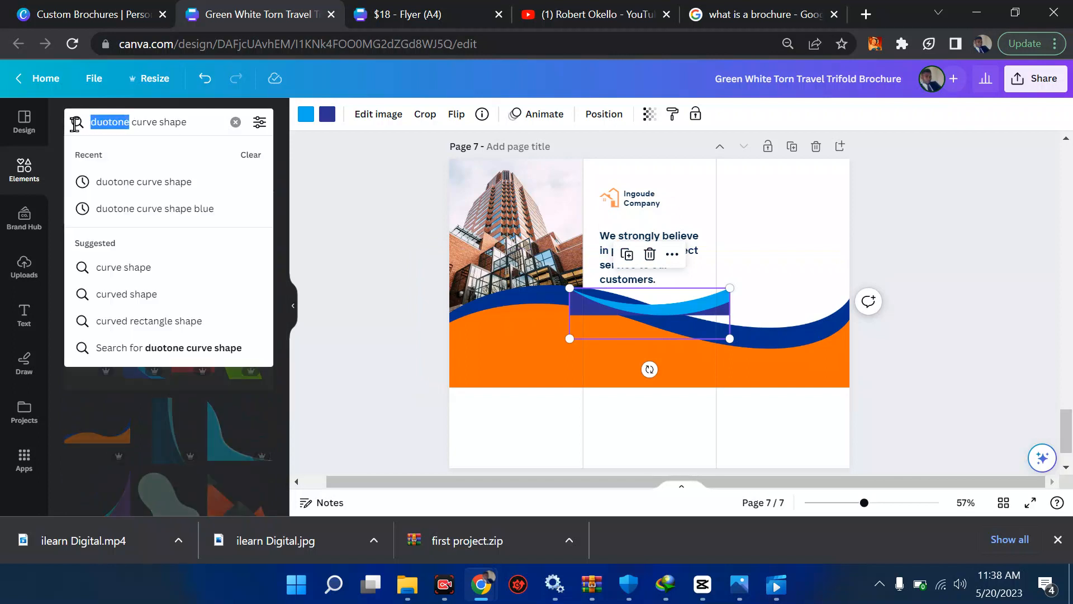
key("BackSpace")
key("Return")
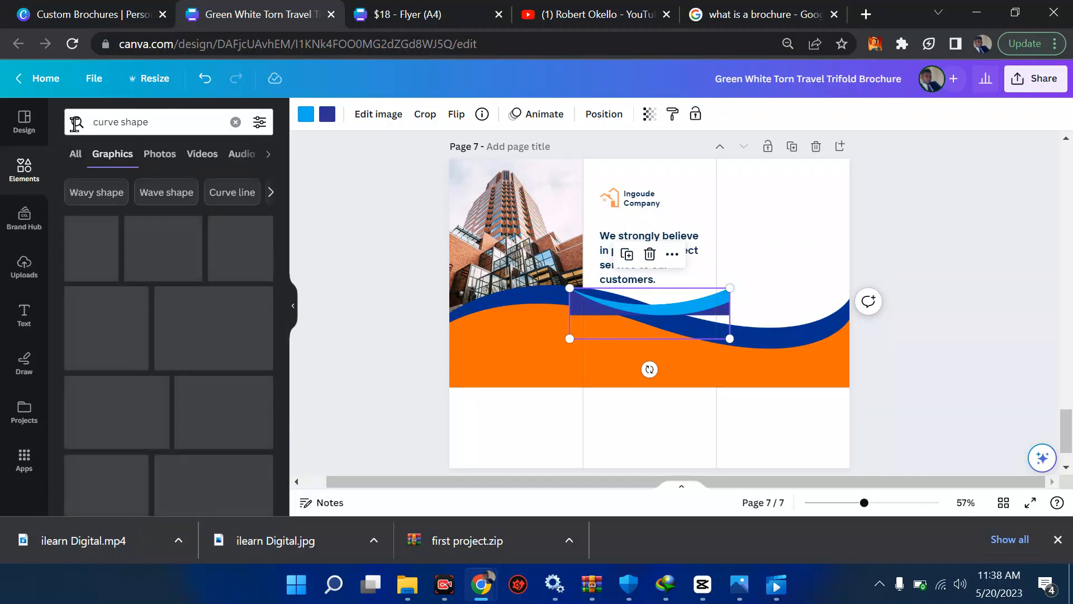
left_click(650, 255)
left_click(187, 255)
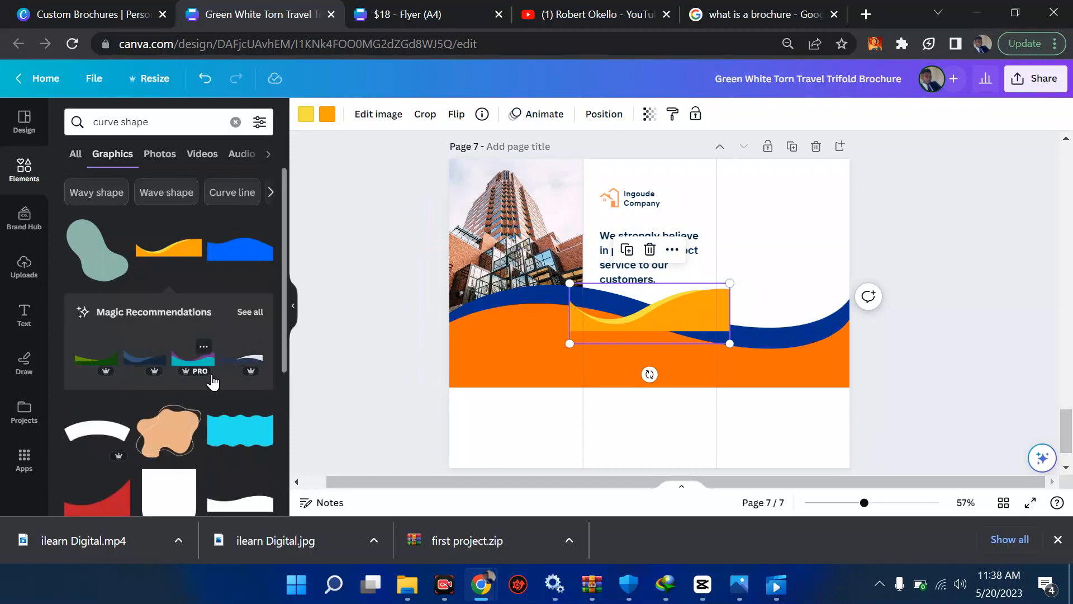
left_click(250, 313)
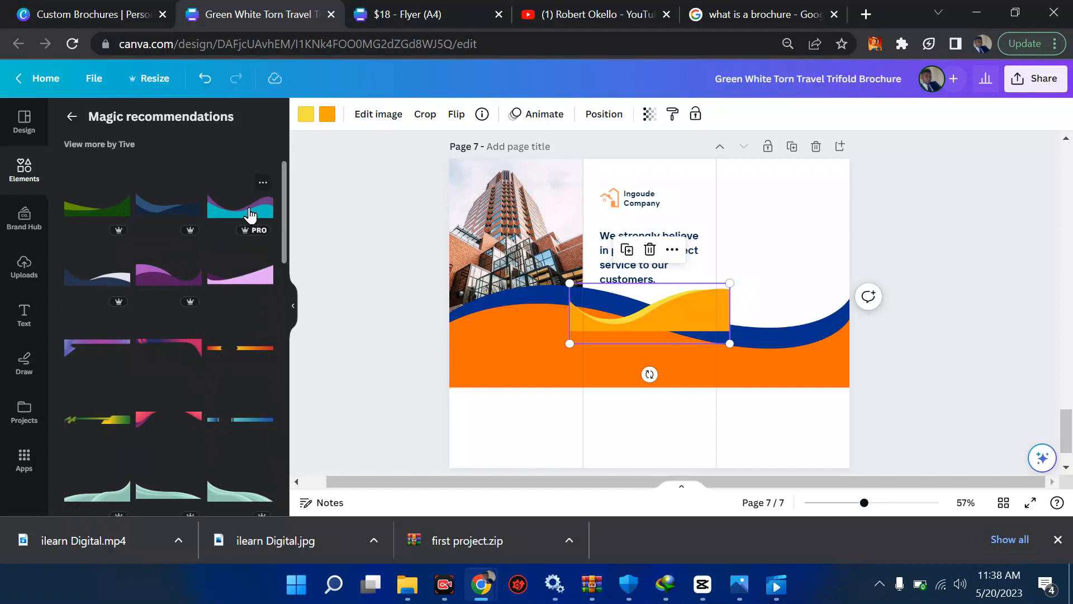
left_click(650, 250)
Check page 5's wave colors and try dark navy on the blue band of page 7's wave.
scroll(583, 340, "up", 8)
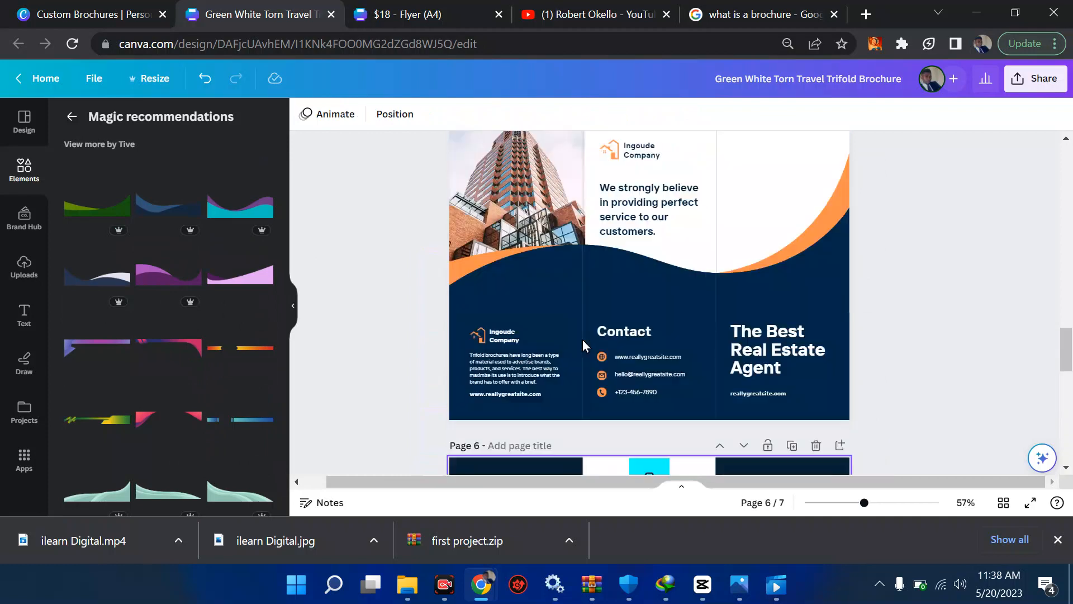
scroll(582, 340, "up", 3)
scroll(583, 340, "down", 8)
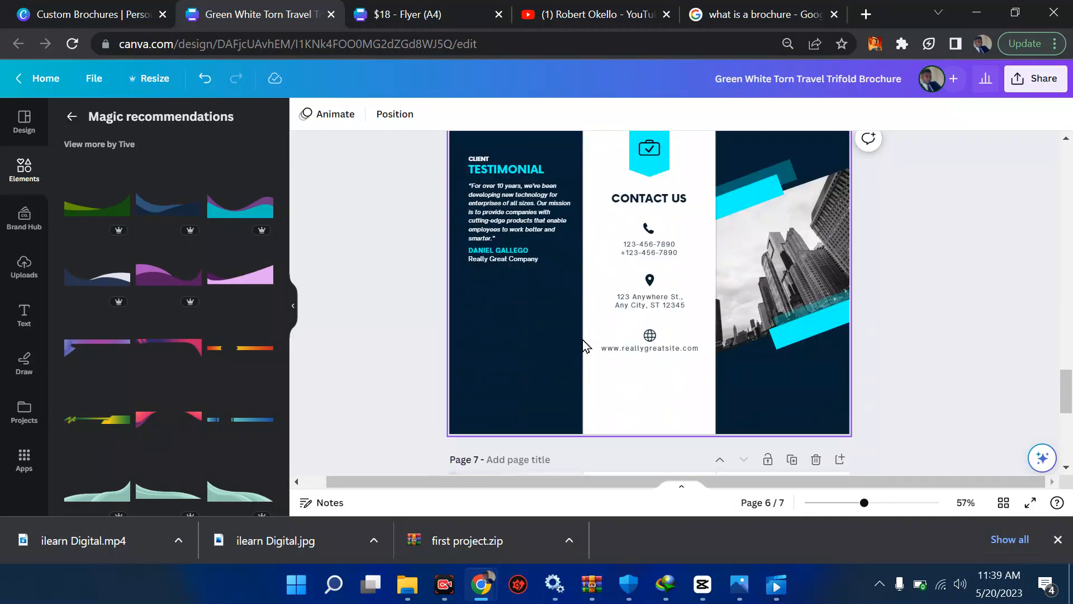
scroll(582, 340, "down", 5)
left_click(558, 374)
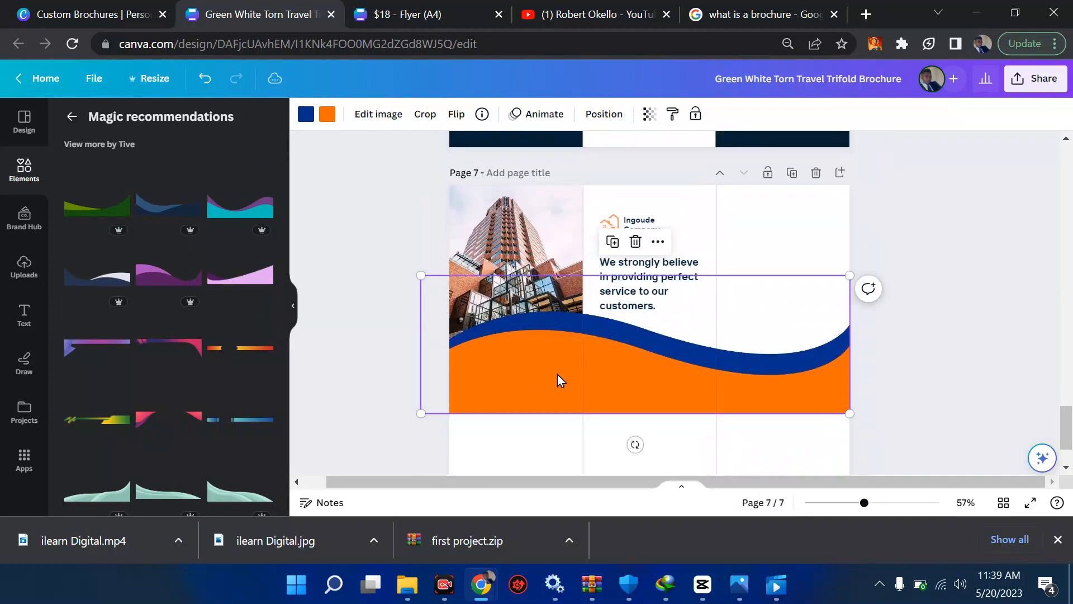
left_click(305, 116)
left_click(217, 202)
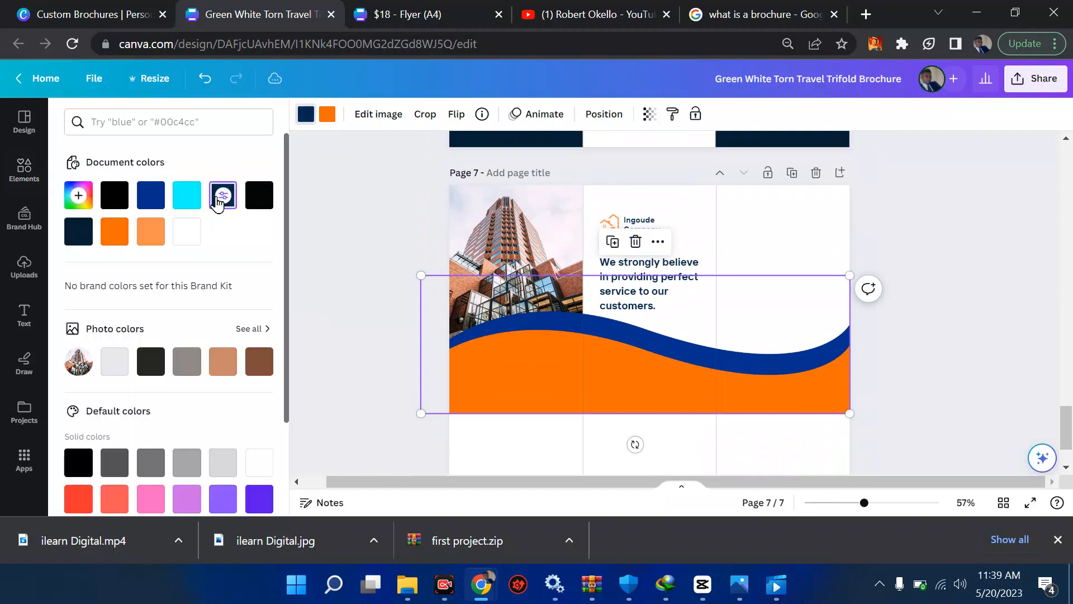
key("ctrl+z")
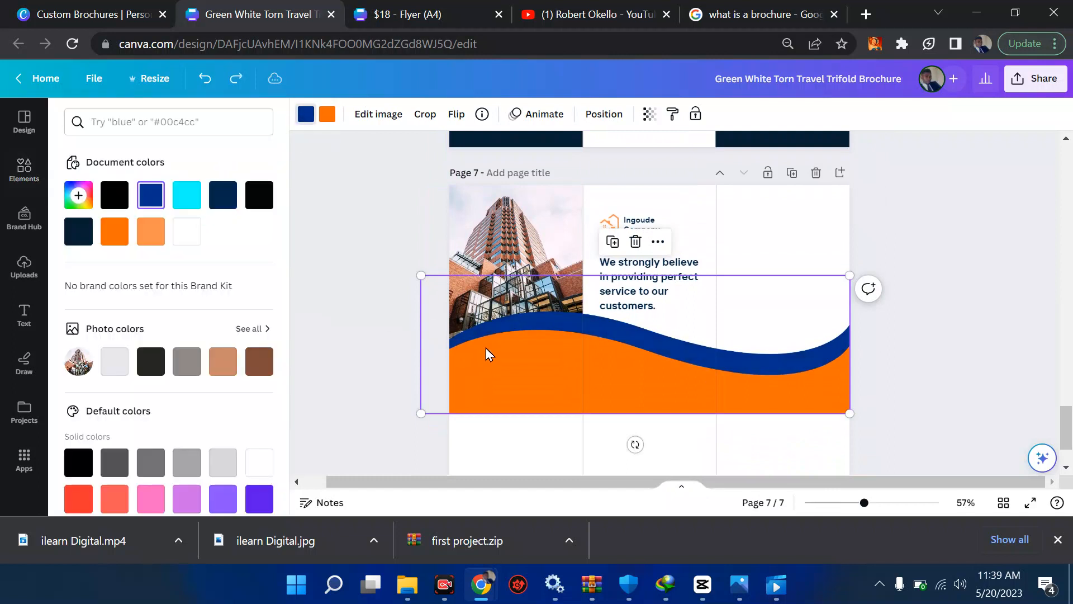
Recolor page 7's wave with the darkest navy document color for its body and bright orange for its upper band.
left_click(328, 115)
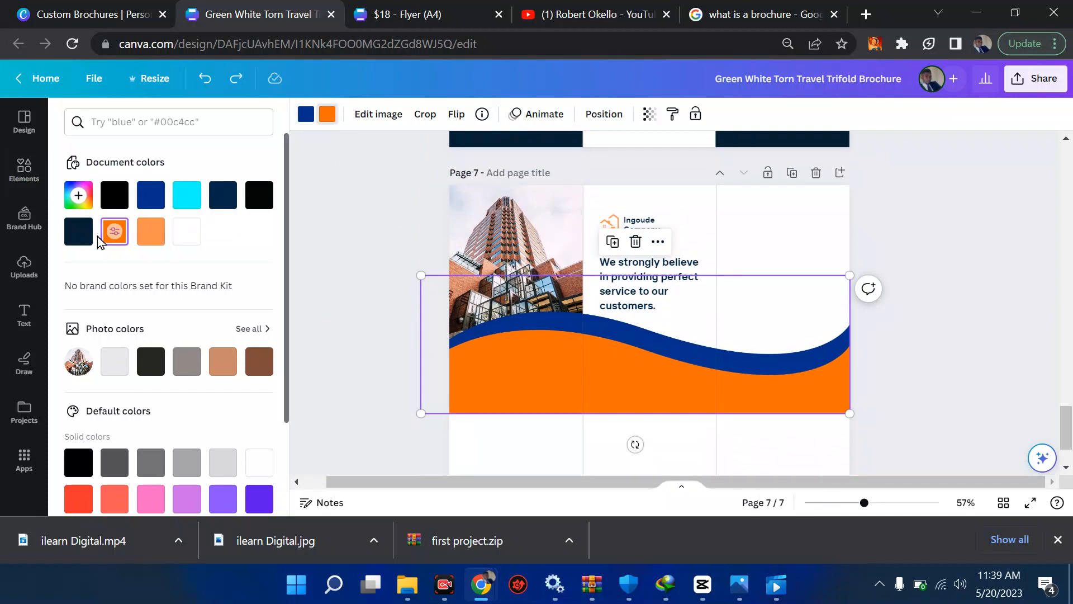
left_click(79, 239)
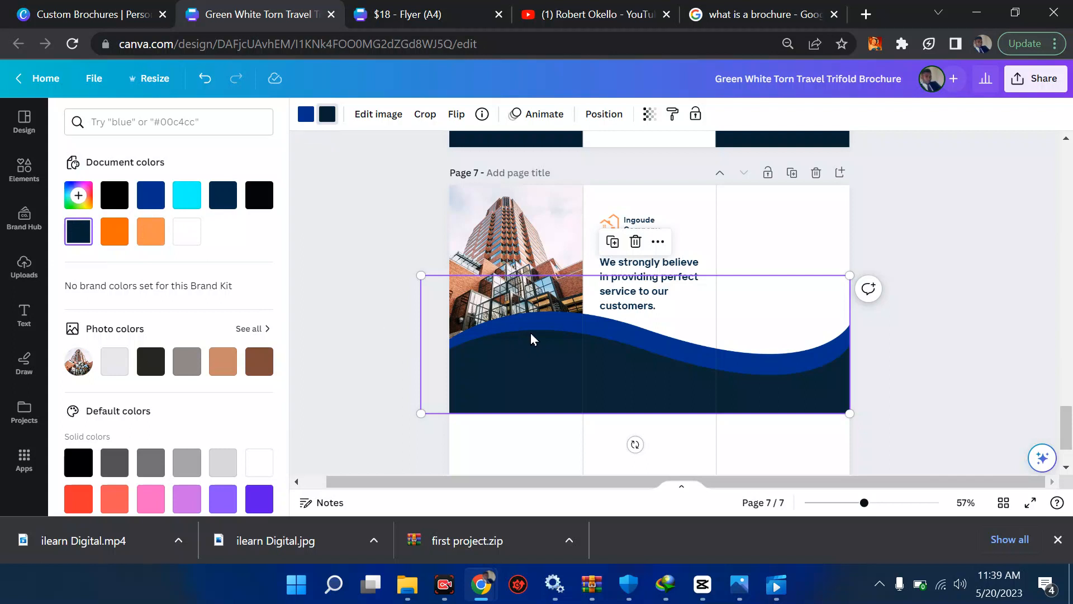
left_click(306, 115)
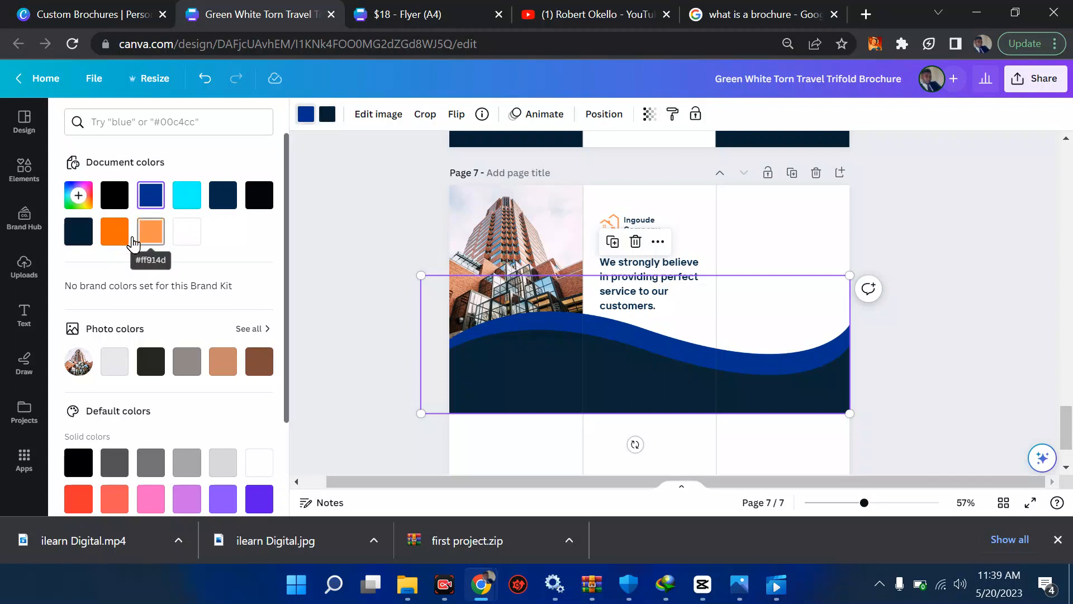
left_click(115, 234)
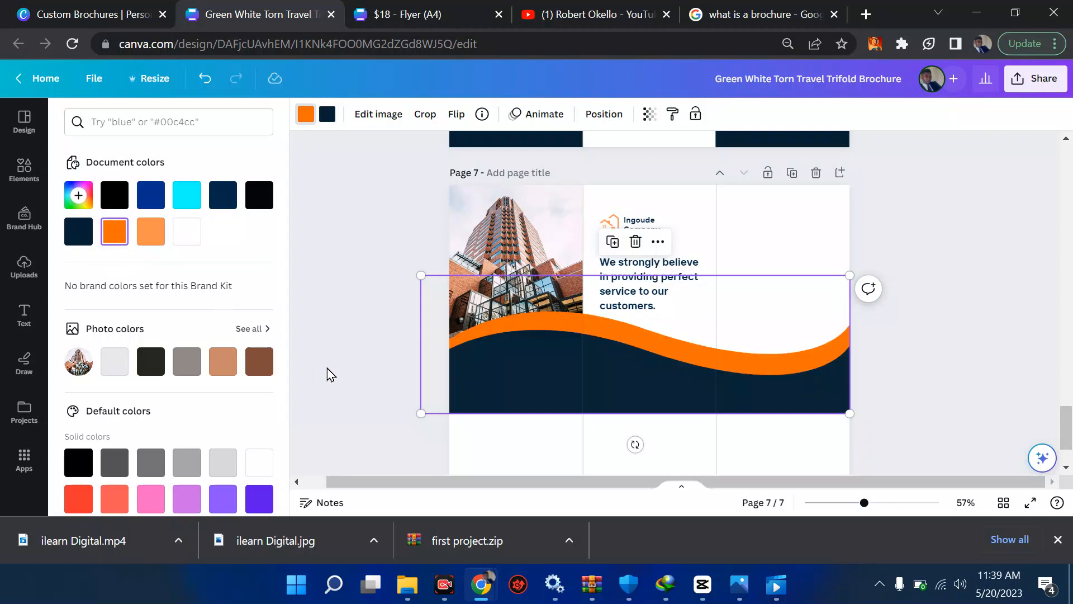
left_click(815, 313)
left_click(982, 317)
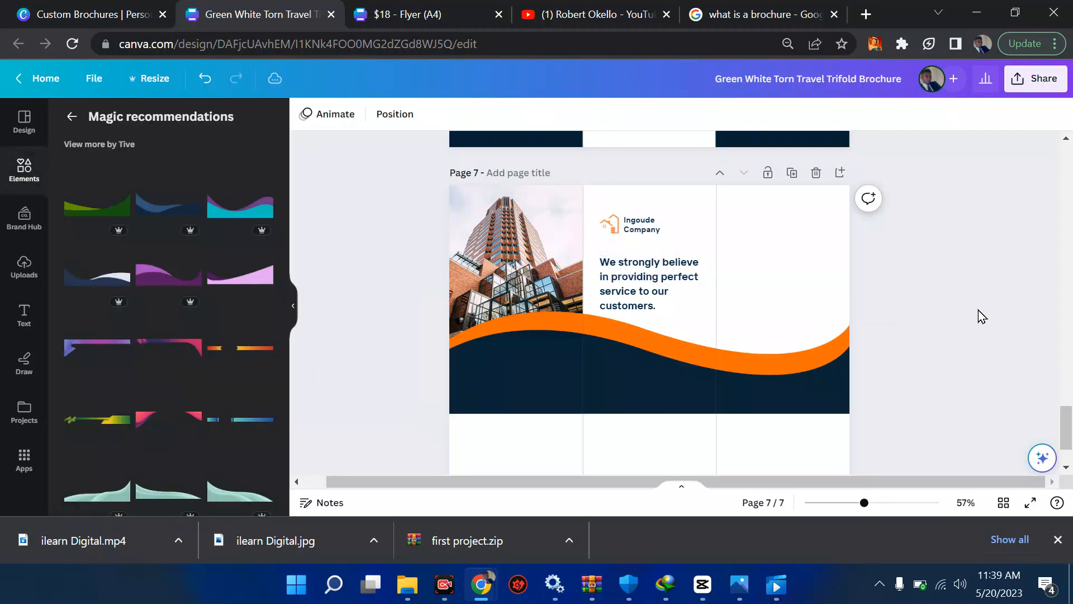
Copy page 5's wave, white rectangle and lower section with logo, Contact details and "The Best Real Estate Agent" heading onto page 7.
scroll(983, 317, "up", 8)
scroll(979, 310, "up", 5)
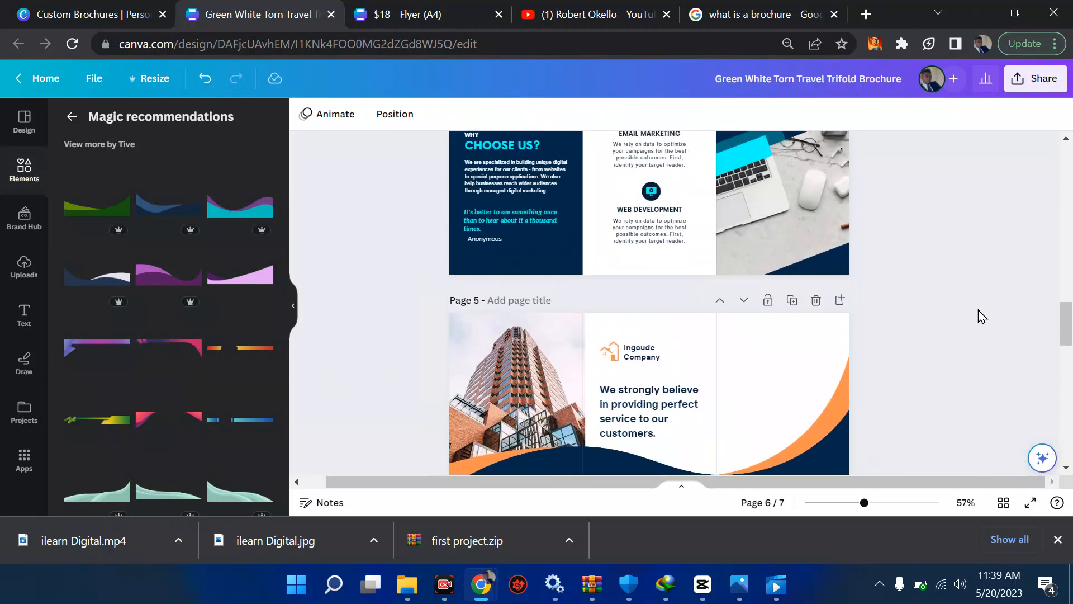
scroll(979, 310, "down", 4)
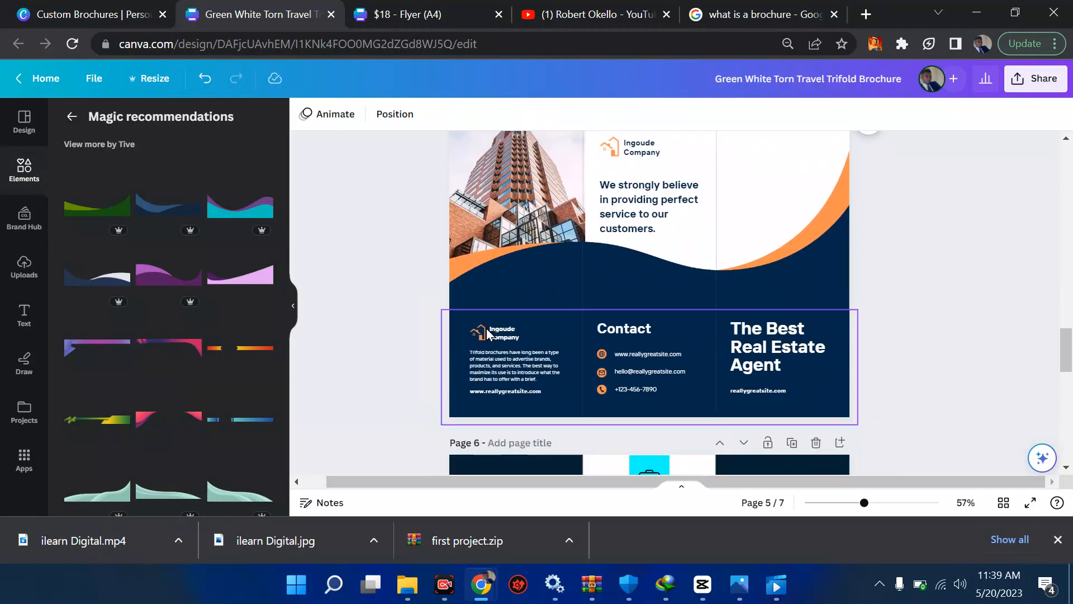
left_click_drag(421, 299, 822, 412)
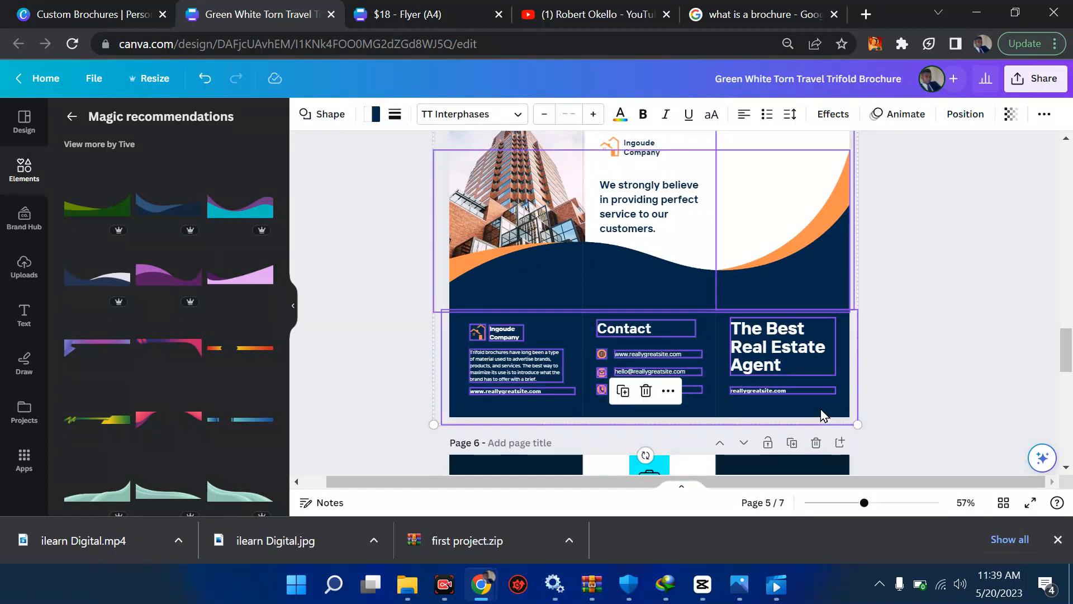
scroll(821, 411, "down", 10)
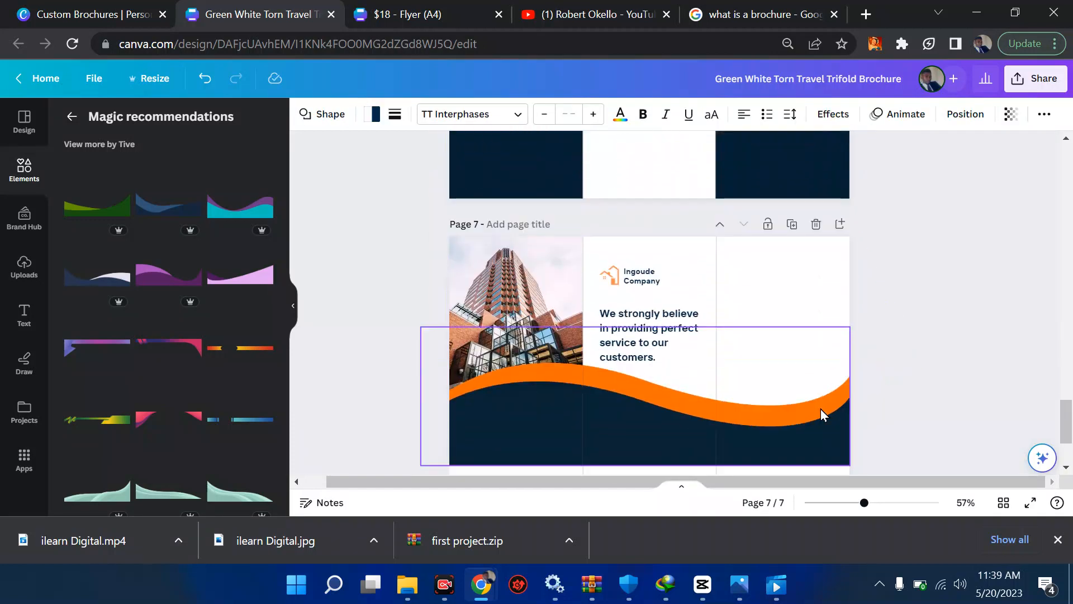
left_click(670, 399)
key("ctrl+v")
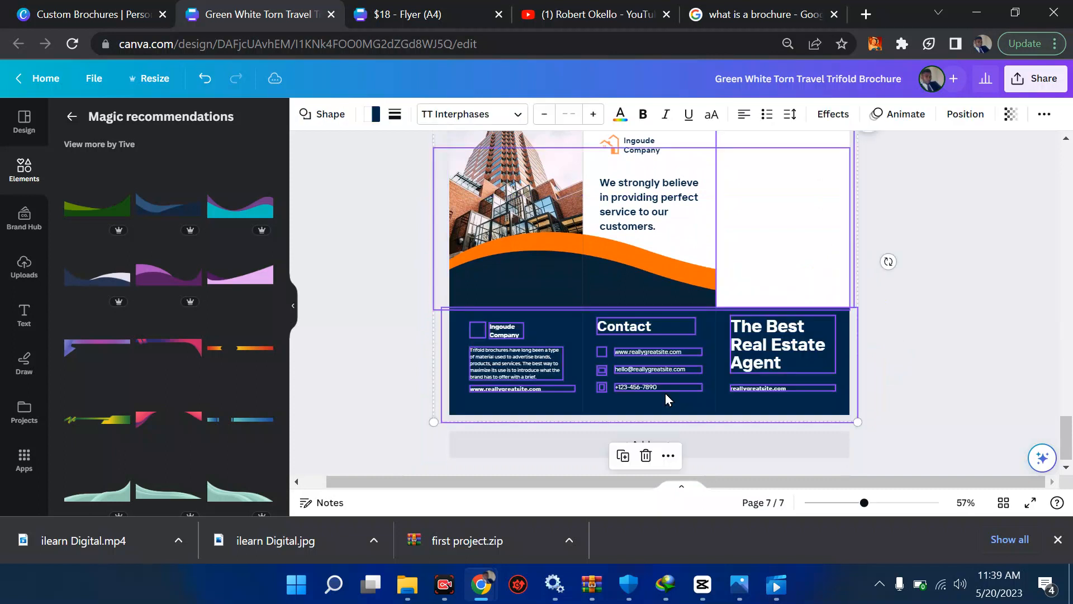
Delete the extra orange and navy wave pasted from page 5, keeping page 7's own wave.
left_click(391, 269)
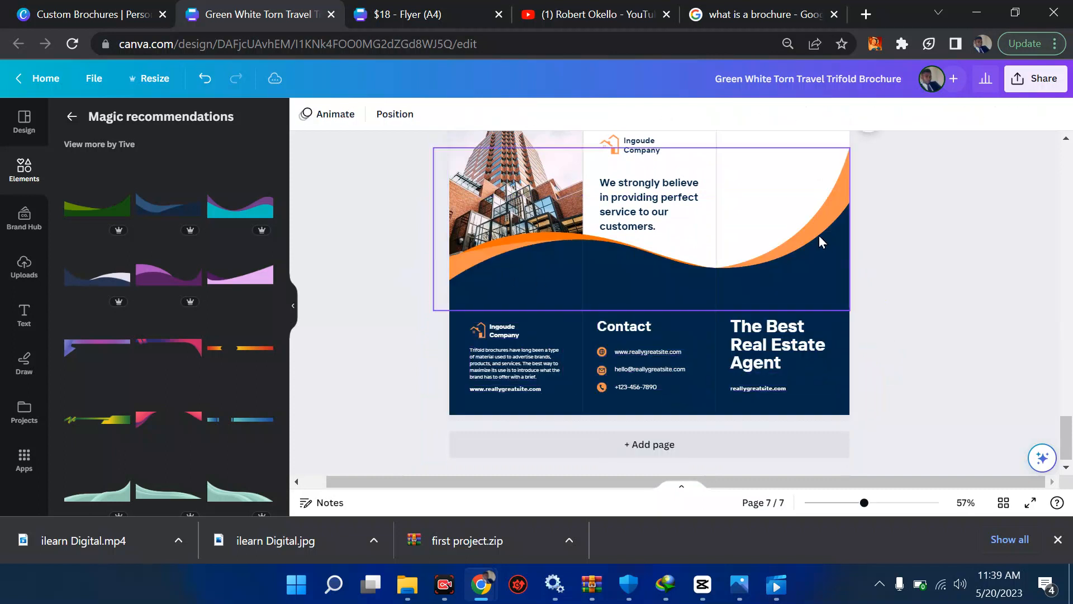
left_click(819, 233)
key("Delete")
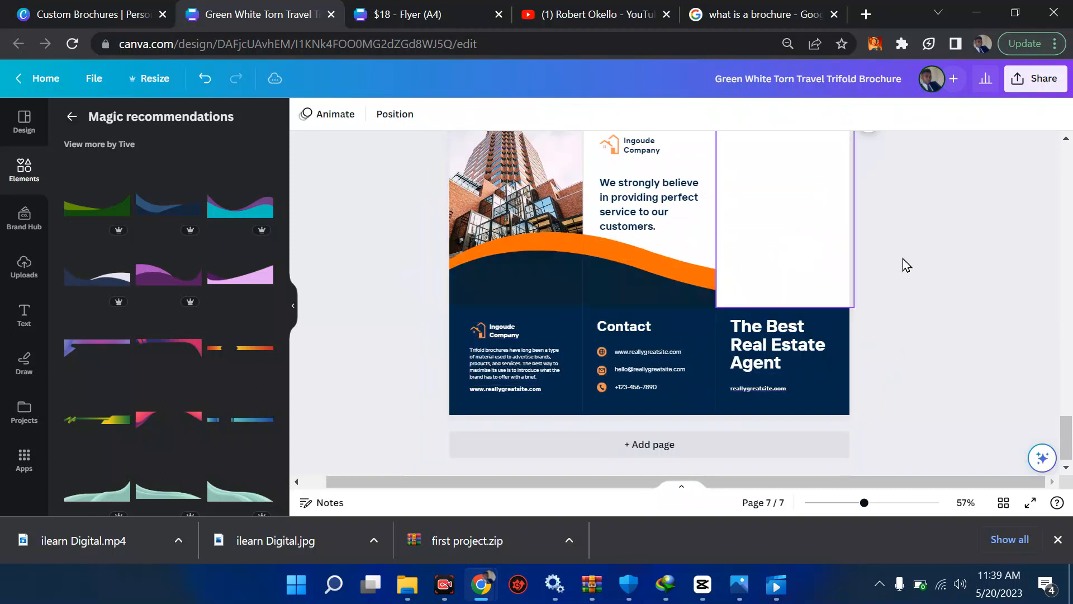
Move the pasted white rectangle off page 7 so it no longer covers the wave in the third column.
left_click_drag(951, 267, 769, 278)
left_click(924, 269)
scroll(924, 270, "up", 4)
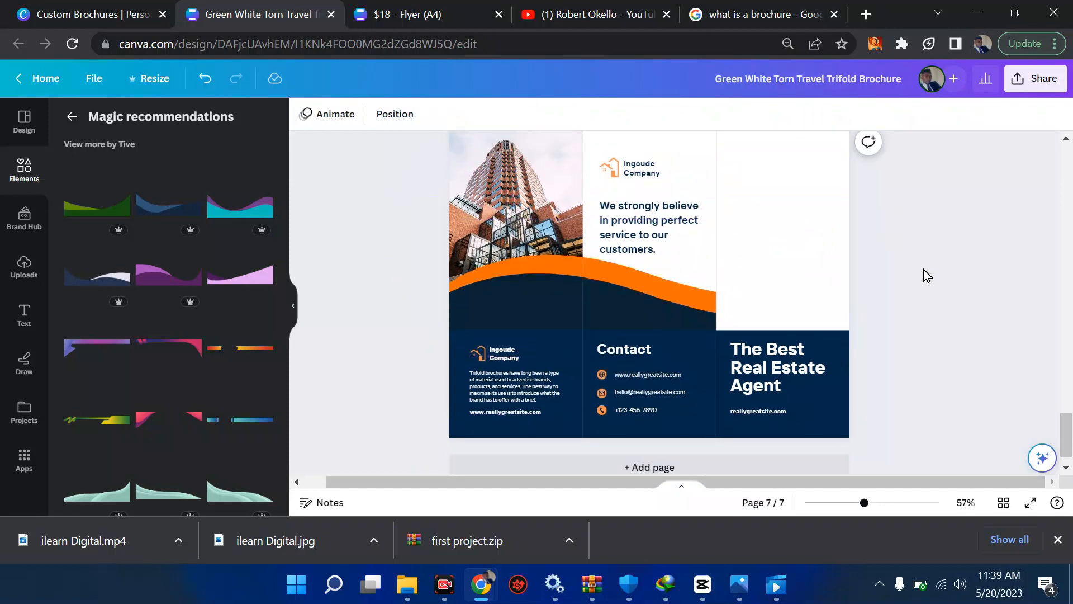
scroll(743, 254, "up", 8)
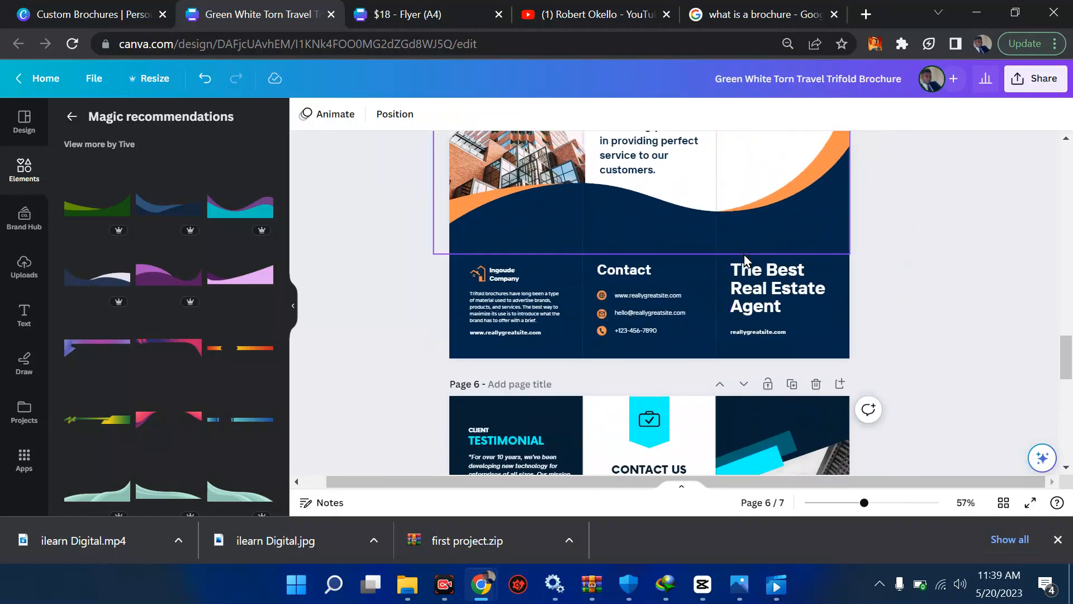
scroll(744, 253, "down", 5)
scroll(743, 253, "down", 5)
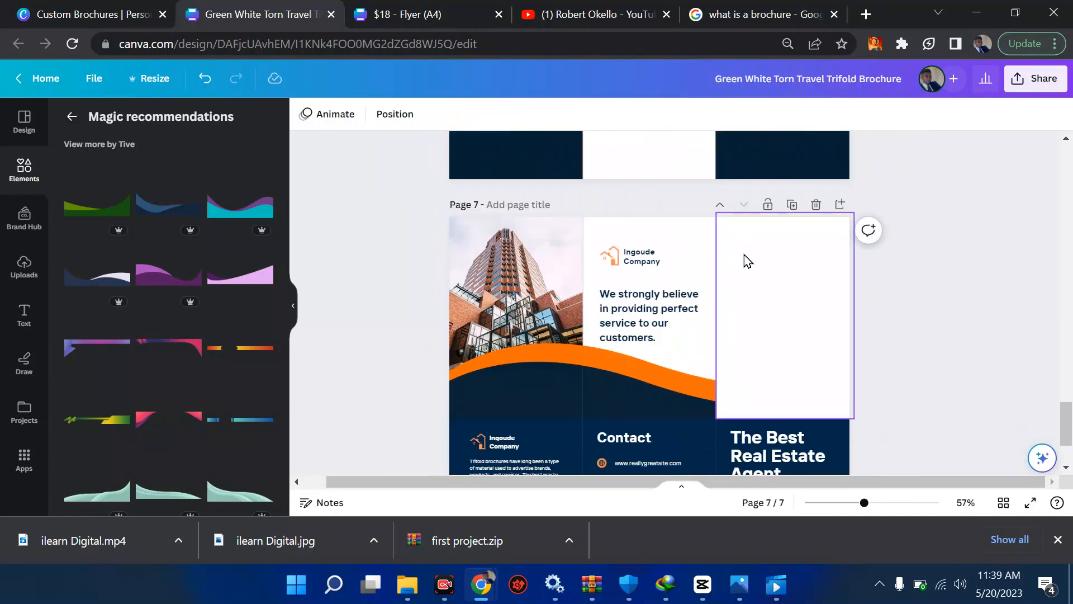
left_click(764, 369)
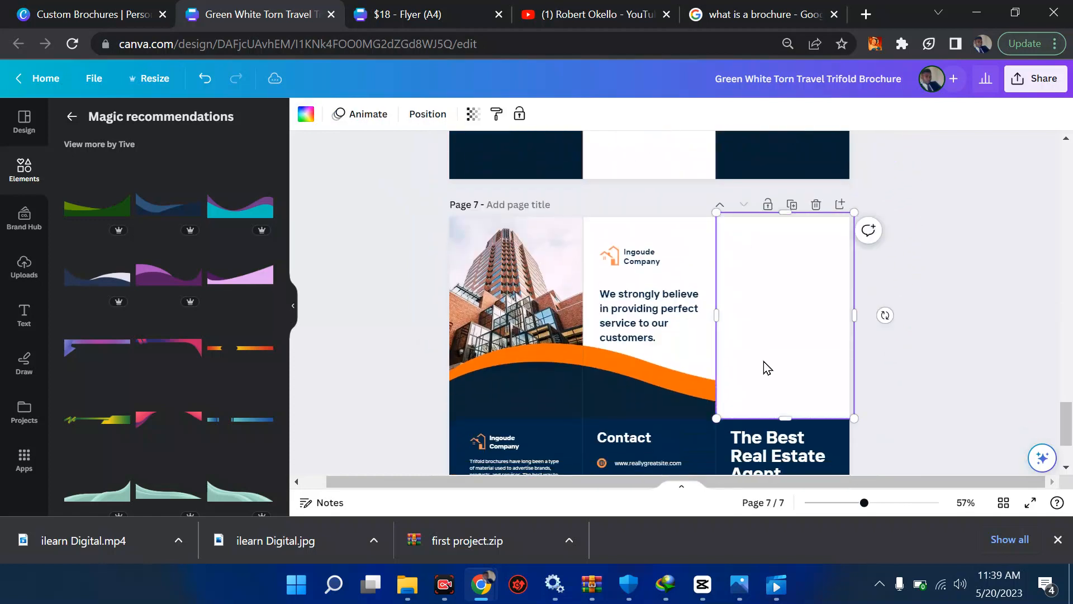
left_click_drag(765, 363, 923, 330)
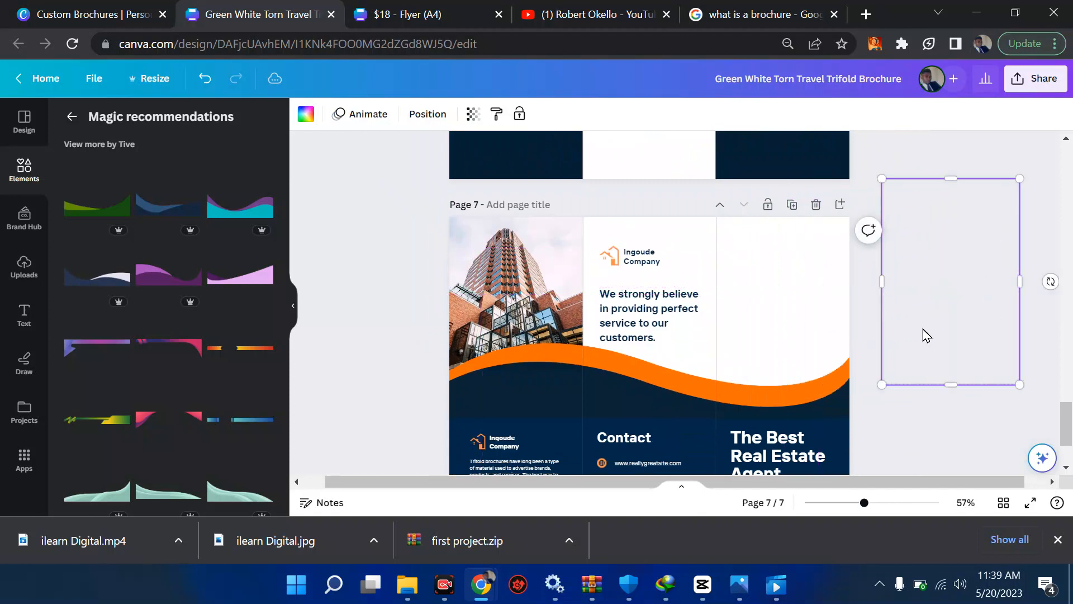
Scale down the "The Best Real Estate Agent" heading on page 7 to font size 28.6.
scroll(721, 375, "down", 3)
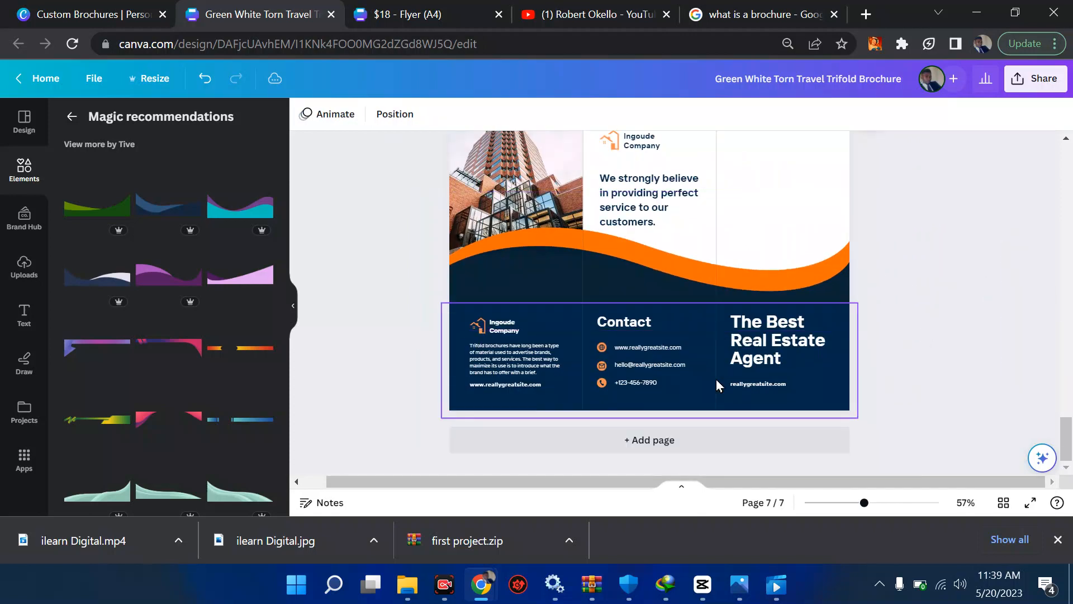
left_click(759, 355)
left_click_drag(731, 311, 746, 332)
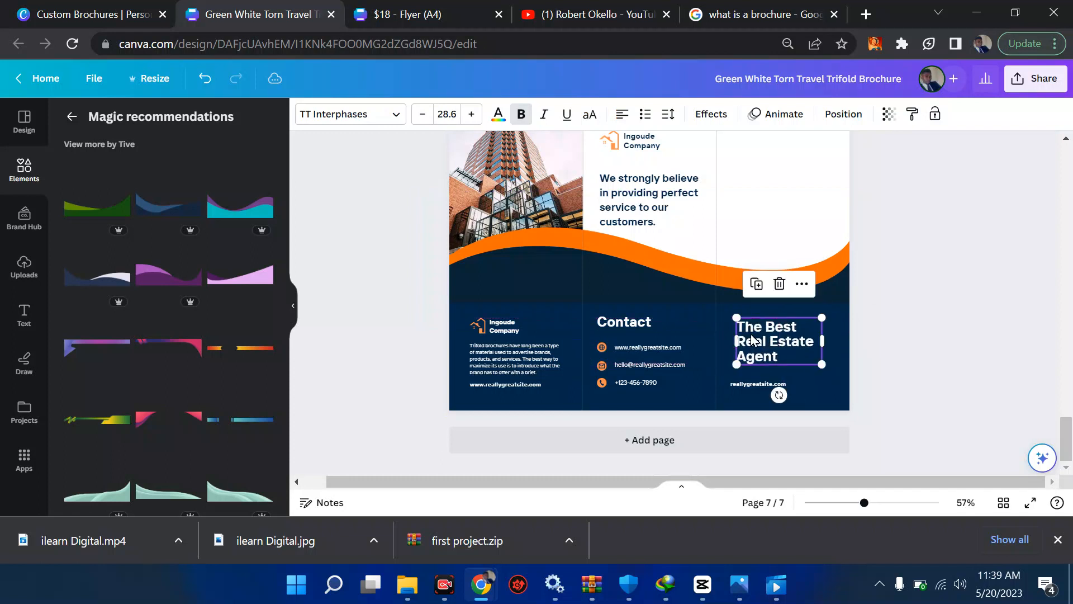
Apply the Outline text effect to the "The Best Real Estate Agent" heading.
left_click(24, 315)
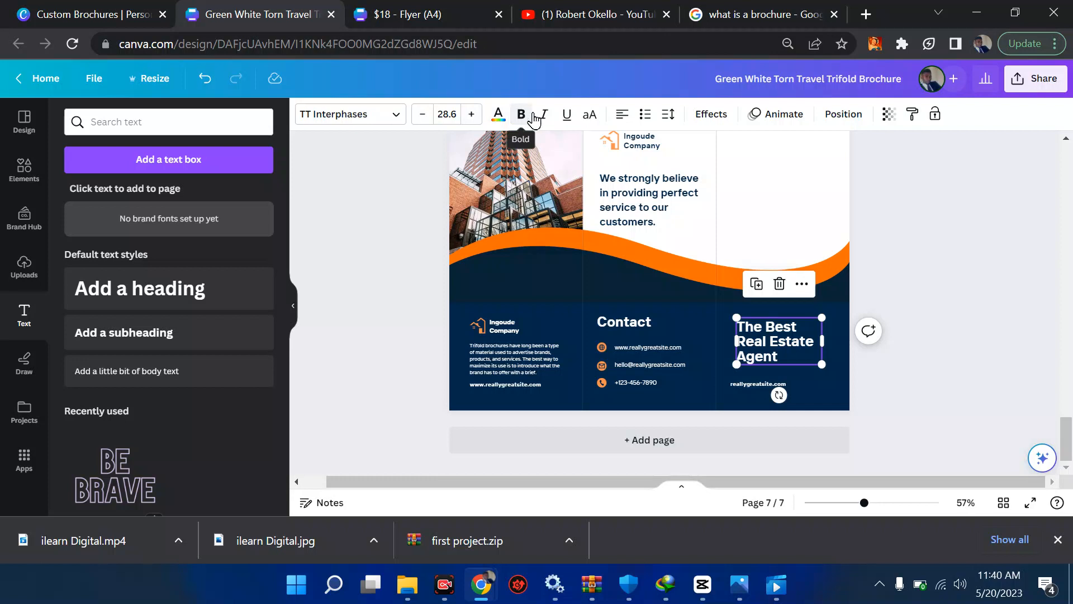
left_click(702, 122)
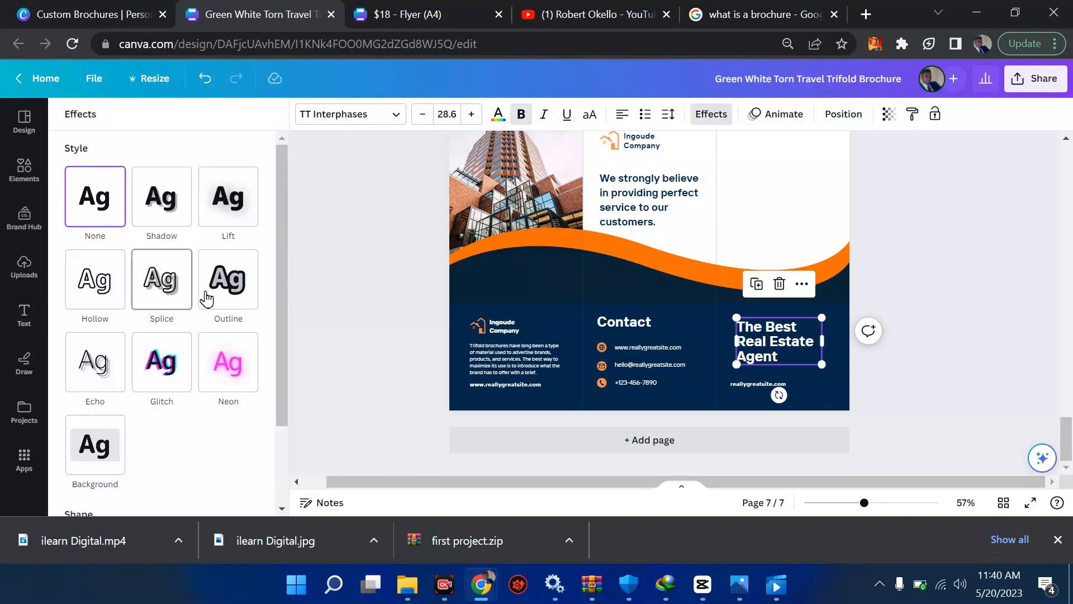
left_click(245, 290)
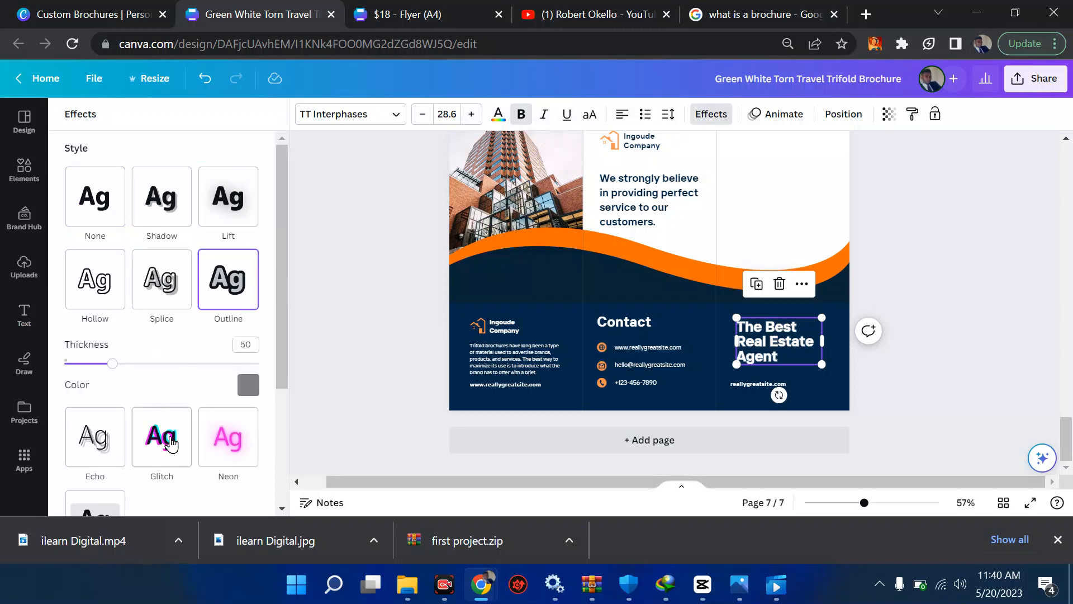